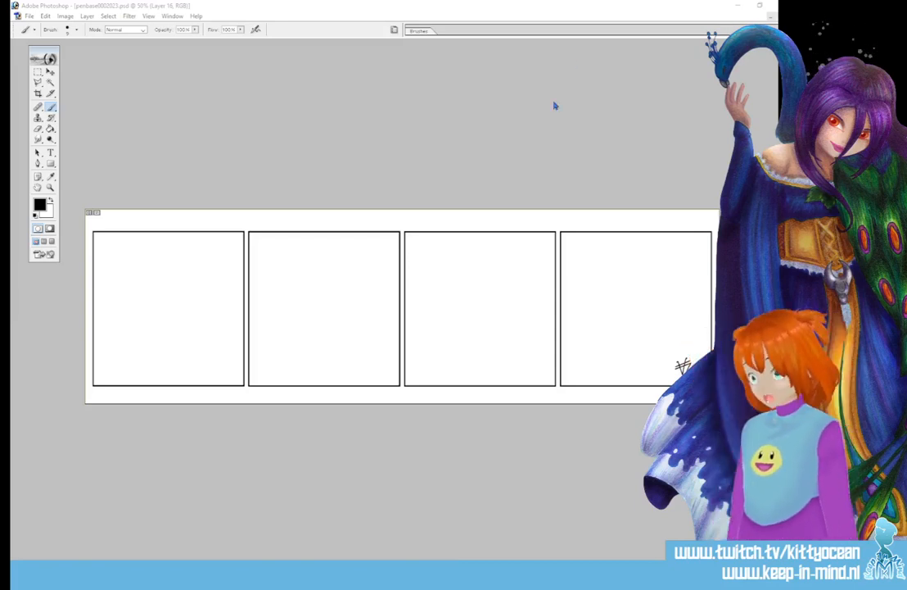
Step: Save the blank comic template as 806 in Photoshop format in the folder "Jaar 16 - 2023 -2024 - 781 - 833"
left_click(28, 16)
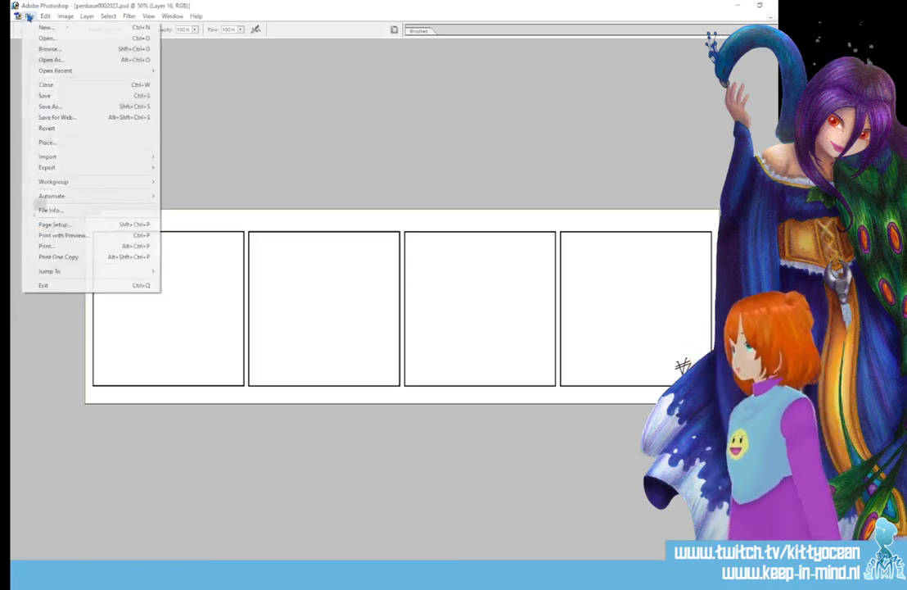
left_click(77, 106)
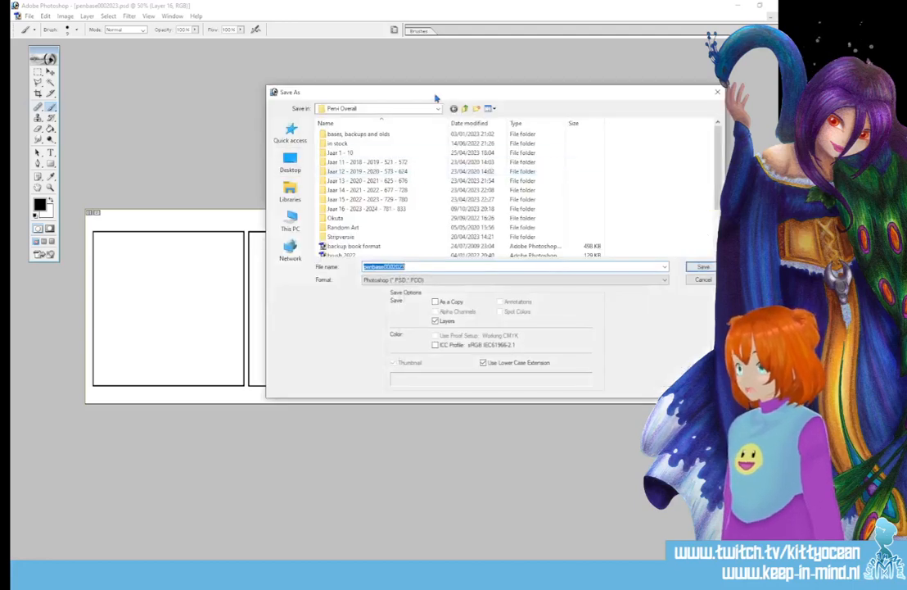
double_click(368, 204)
scroll(656, 193, "down", 2)
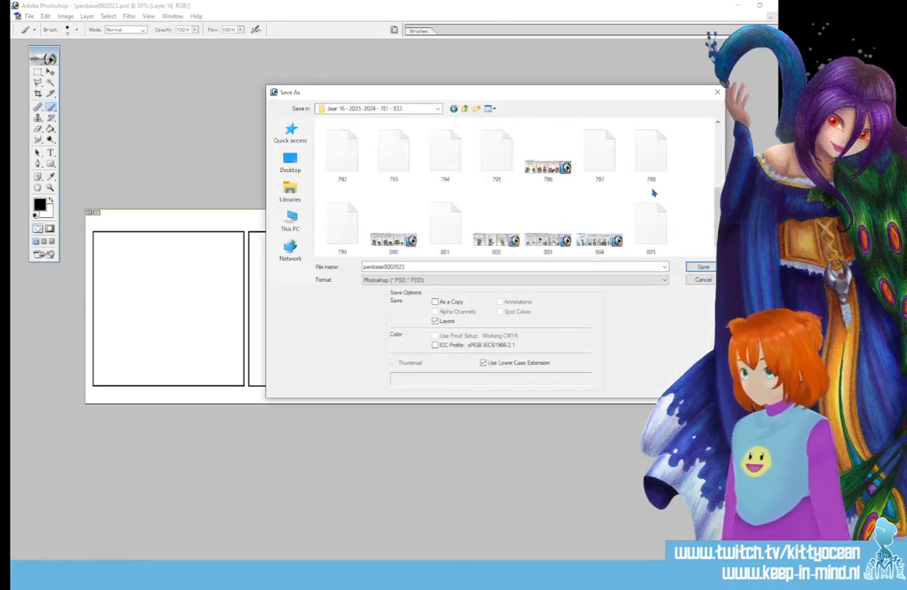
left_click(651, 231)
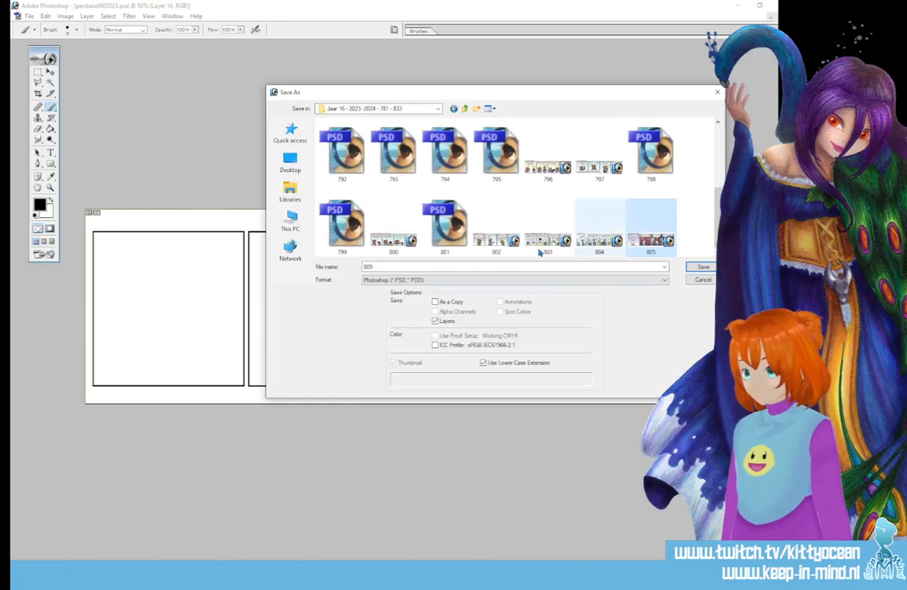
double_click(373, 266)
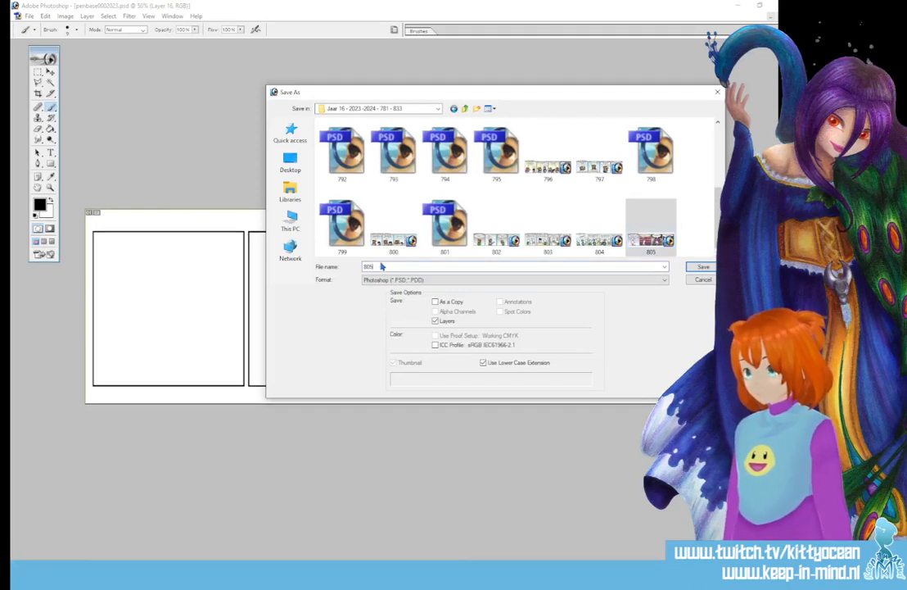
type("806")
key("Return")
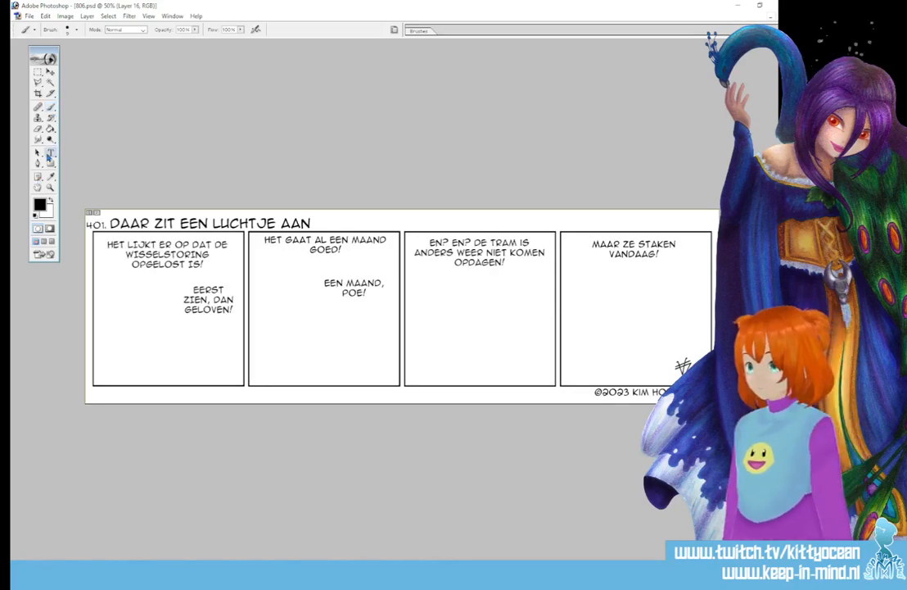
Step: Change the strip number in front of the title to "806."
left_click(50, 153)
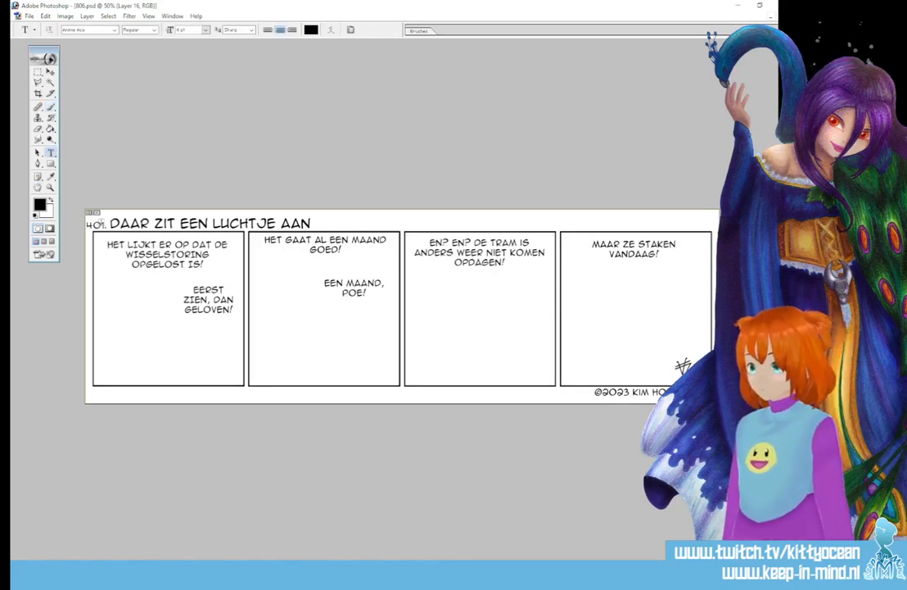
left_click(102, 225)
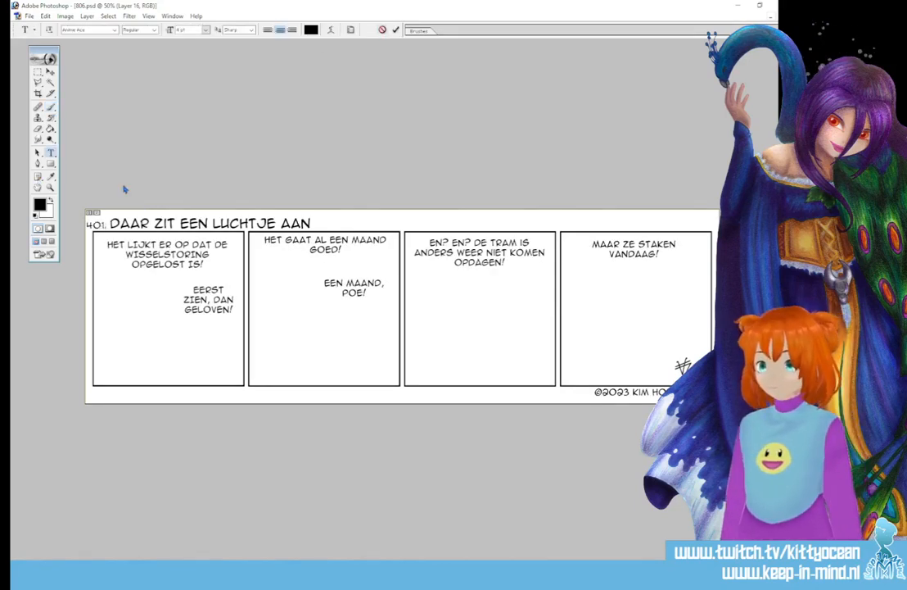
key("Escape")
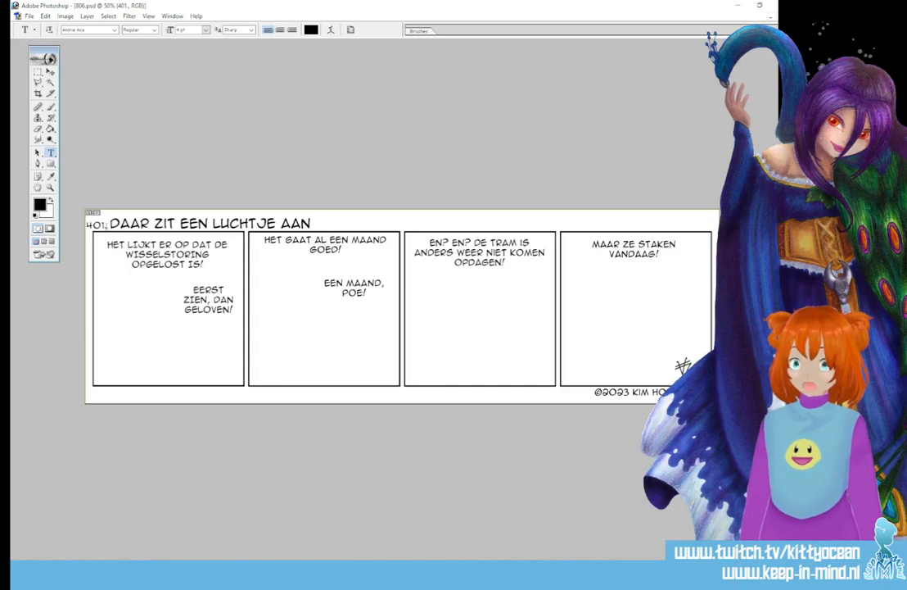
left_click_drag(106, 225, 39, 230)
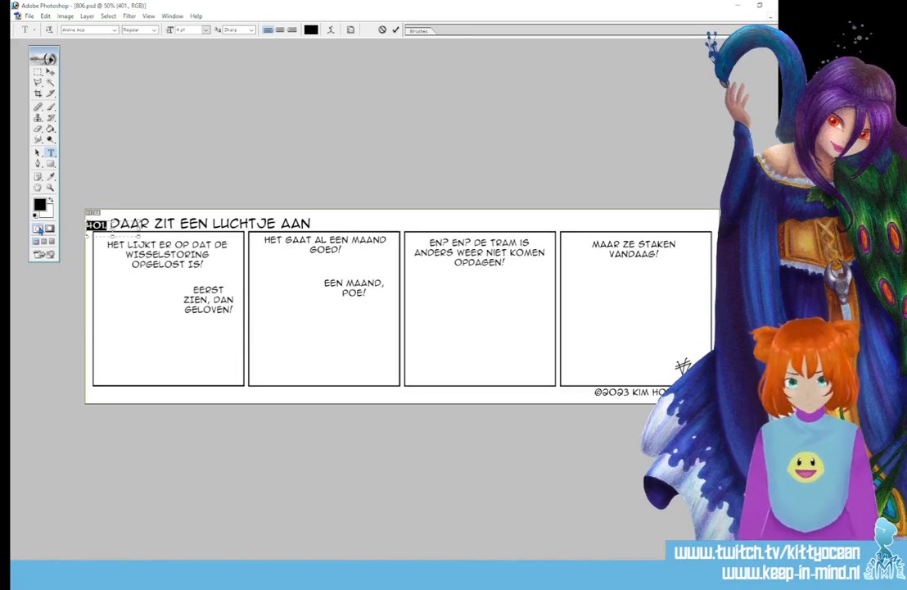
type("80")
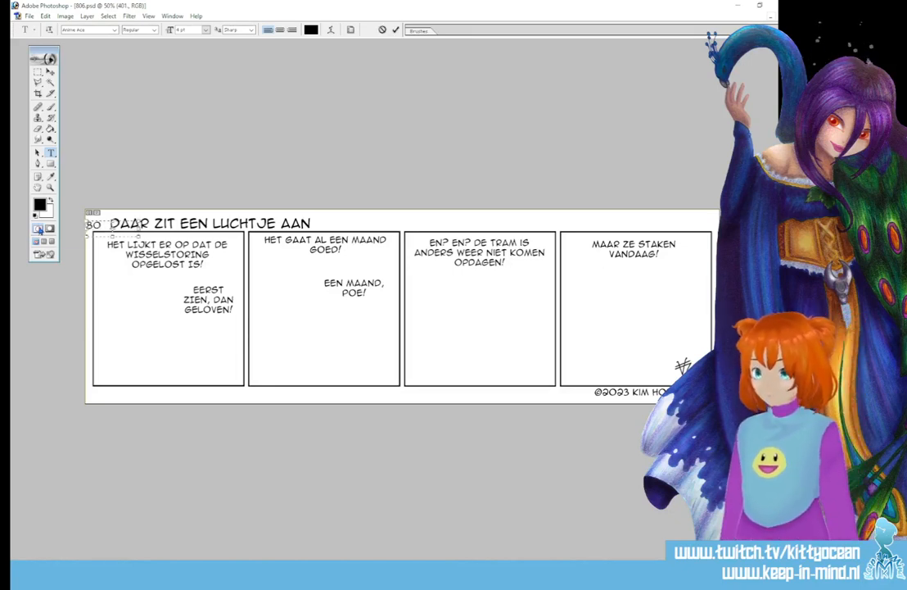
type("6.")
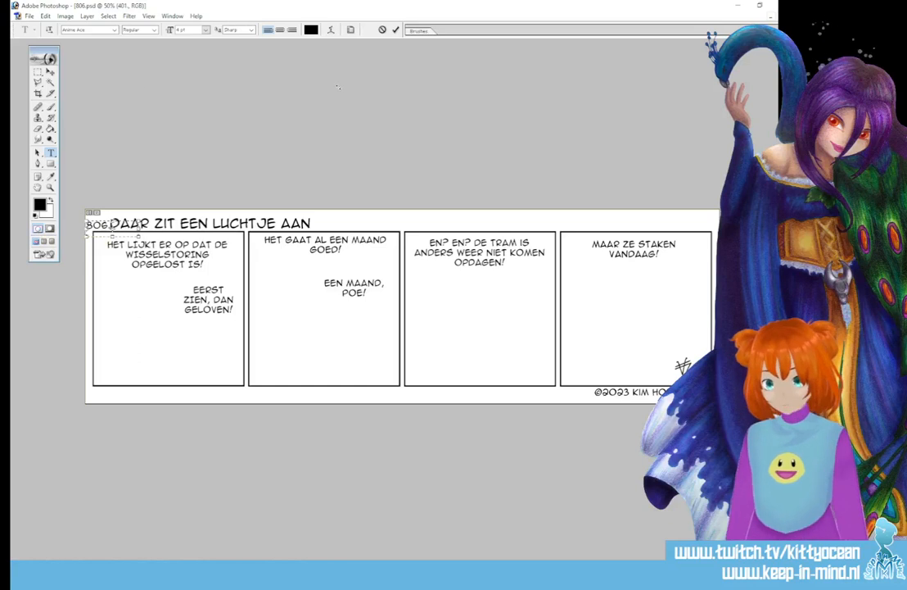
left_click(395, 29)
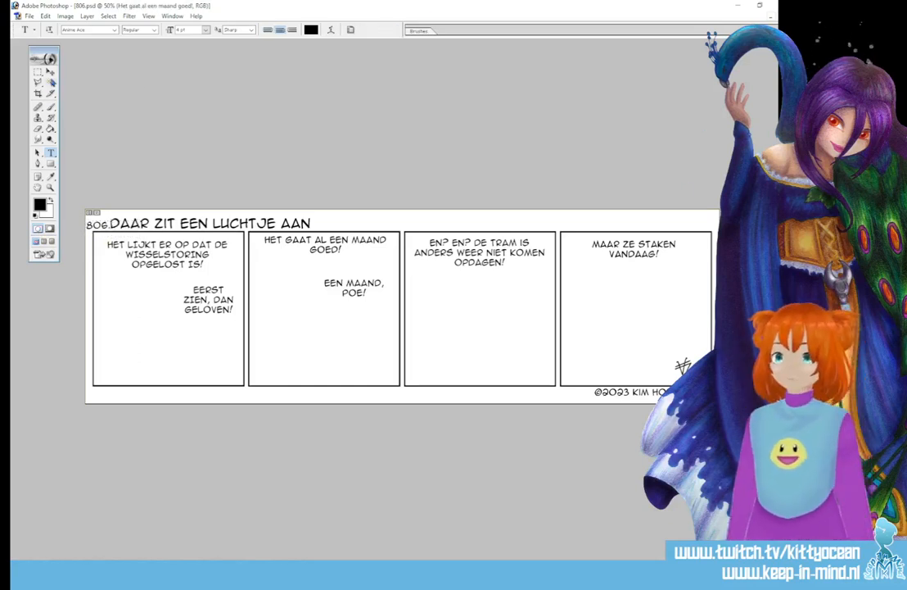
Step: Nudge the strip's title text slightly to the right, away from the strip number
key("v")
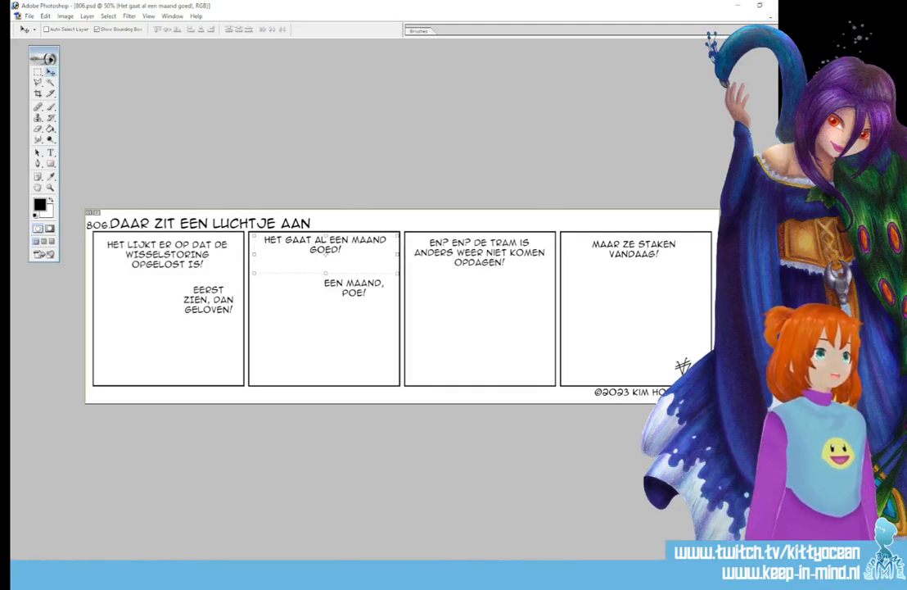
key("alt+[")
key("Right")
key("Right")
key("Right")
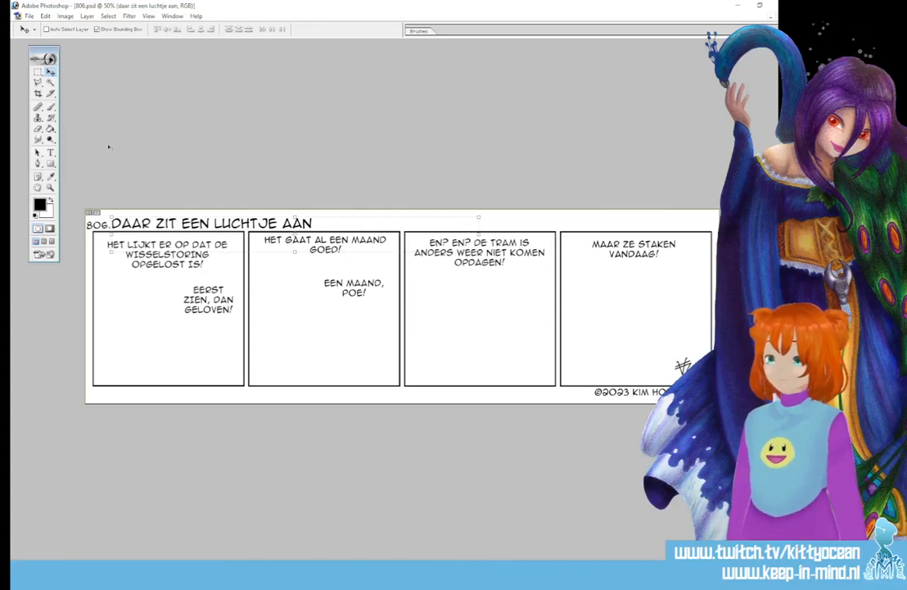
Step: Replace the strip's title text with "In de war"
key("t")
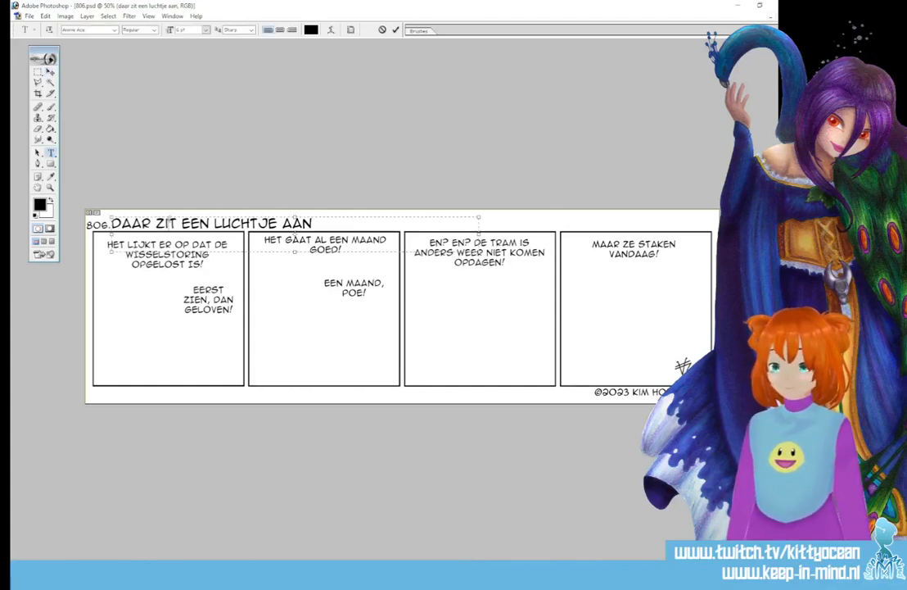
key("Return")
type("in de war")
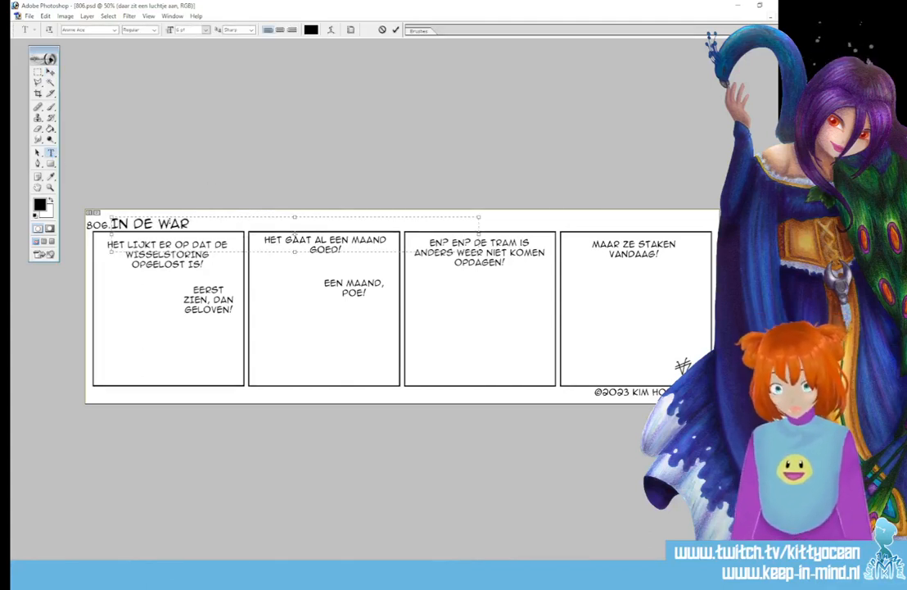
key("ctrl+Return")
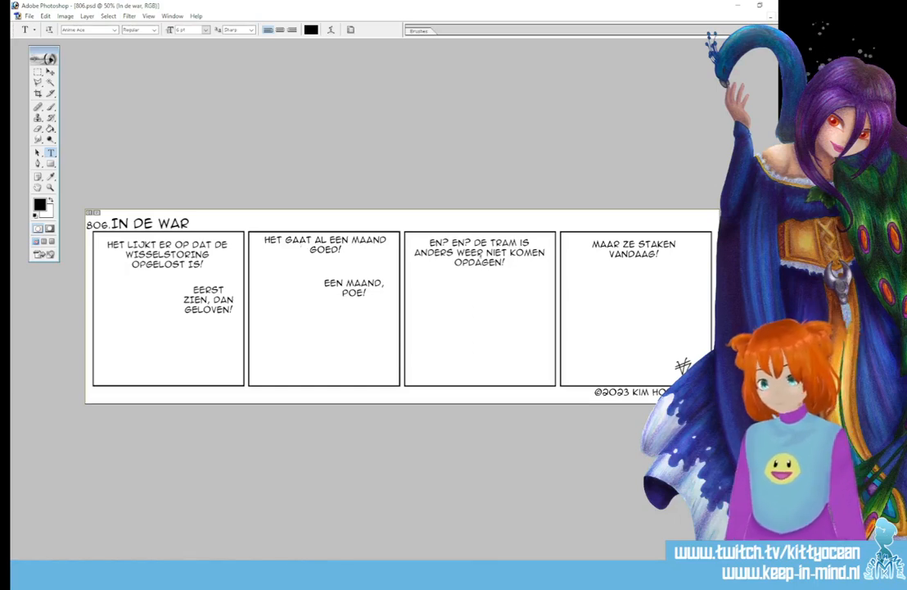
Step: Replace the third panel's dialogue with "Zeg, het is al bijna herfst, hoor!"
left_click(459, 245)
type("Zeg, het i")
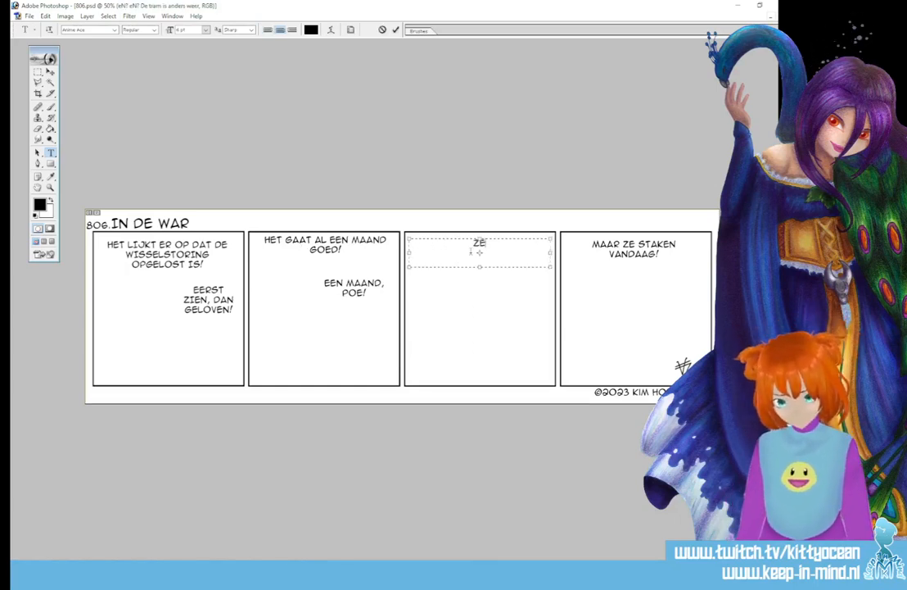
type("s al bijna herfst!")
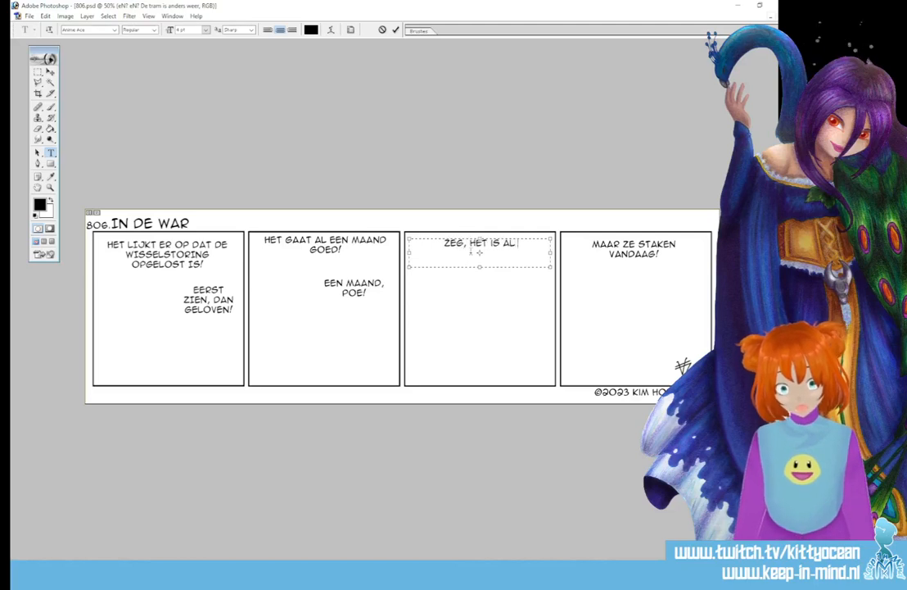
key("BackSpace")
type(", hoor!")
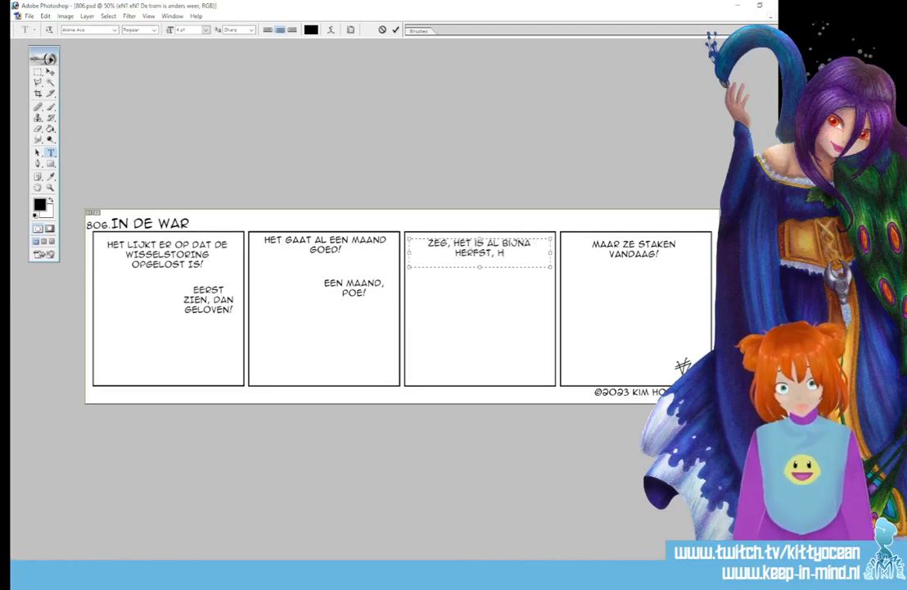
left_click(397, 31)
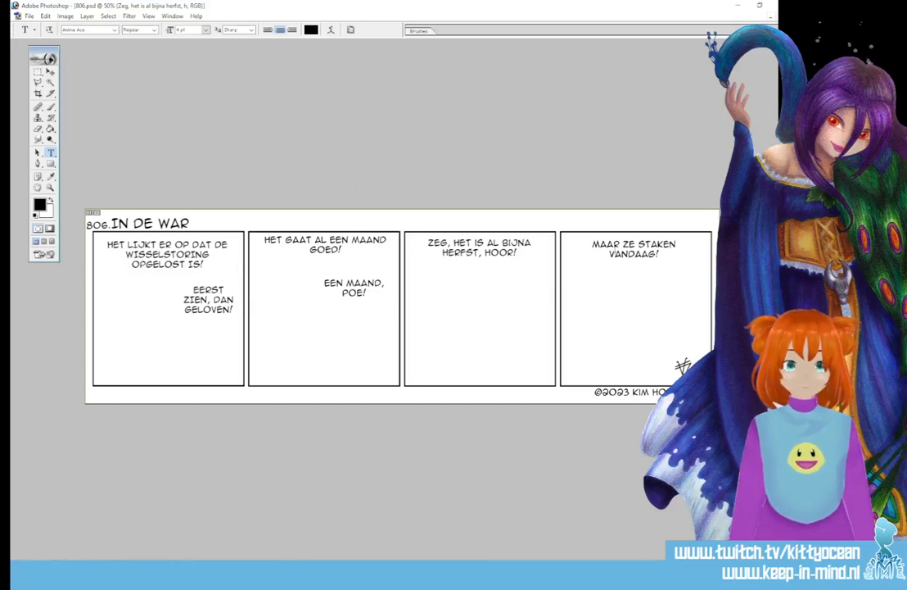
Step: Replace the fourth panel's text with the sound effect "=floemp="
left_click(635, 248)
key("ctrl+a")
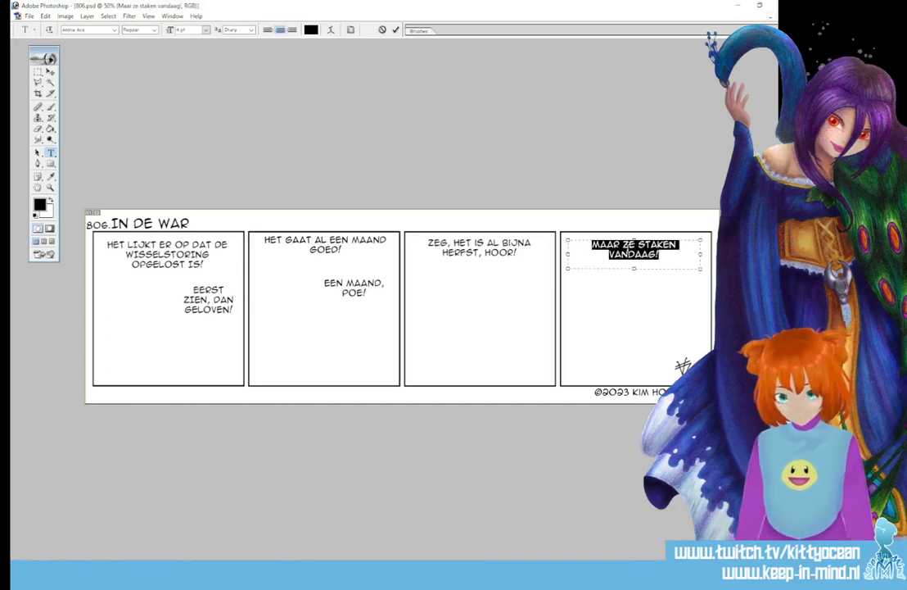
key("BackSpace")
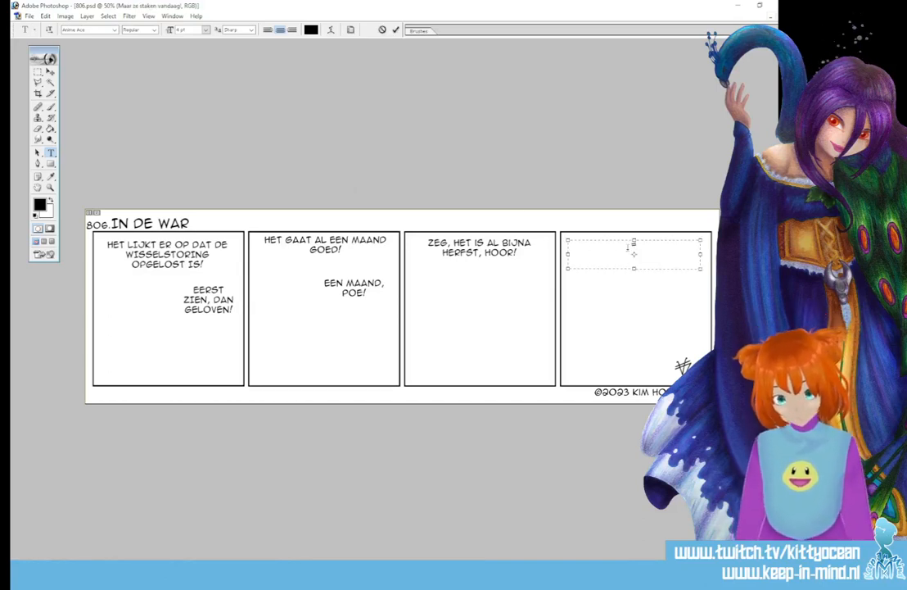
type("*floemp!")
type("=")
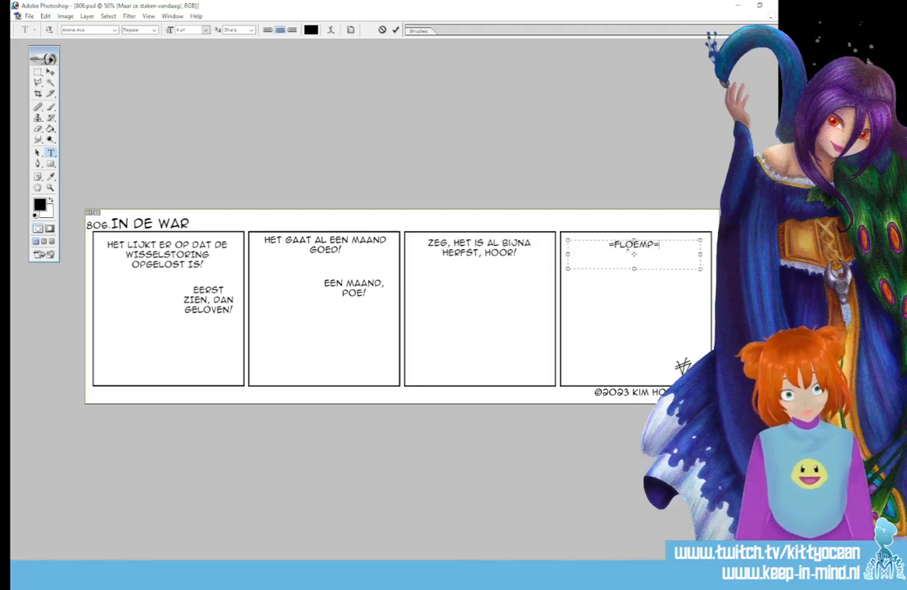
key("ctrl+Return")
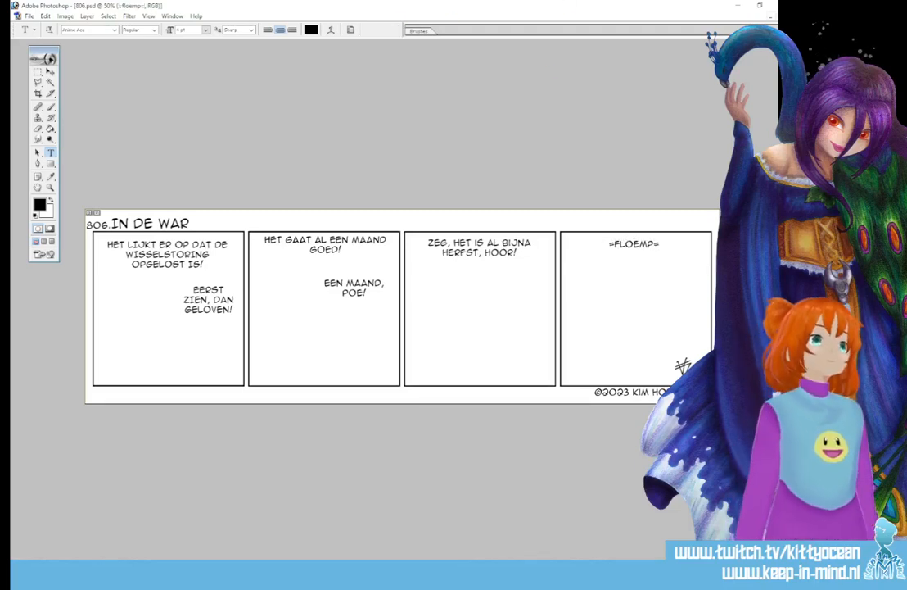
Step: Delete the four leftover dialogue text layers from the first and second panels, and make Layer 16 the active layer
left_click(325, 244)
key("Delete")
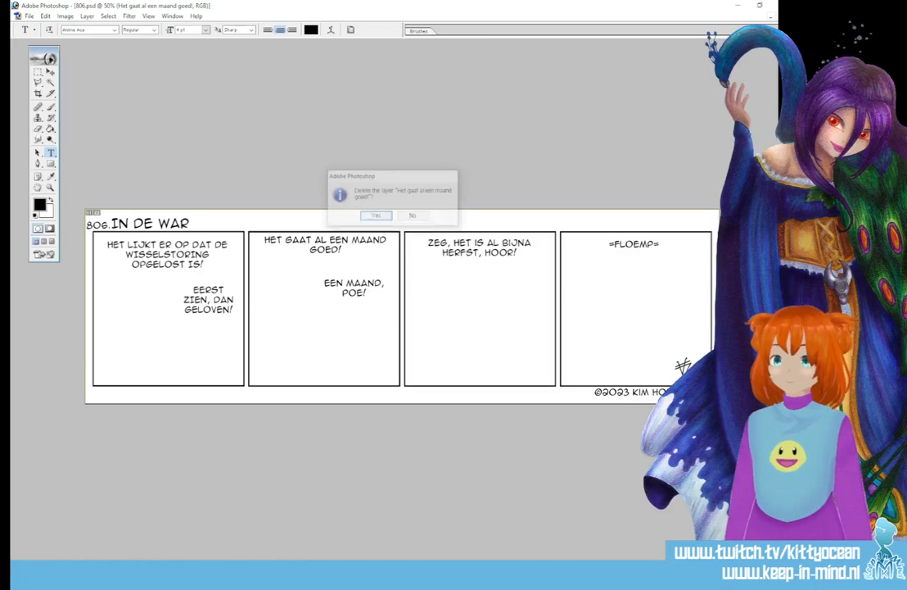
left_click(375, 216)
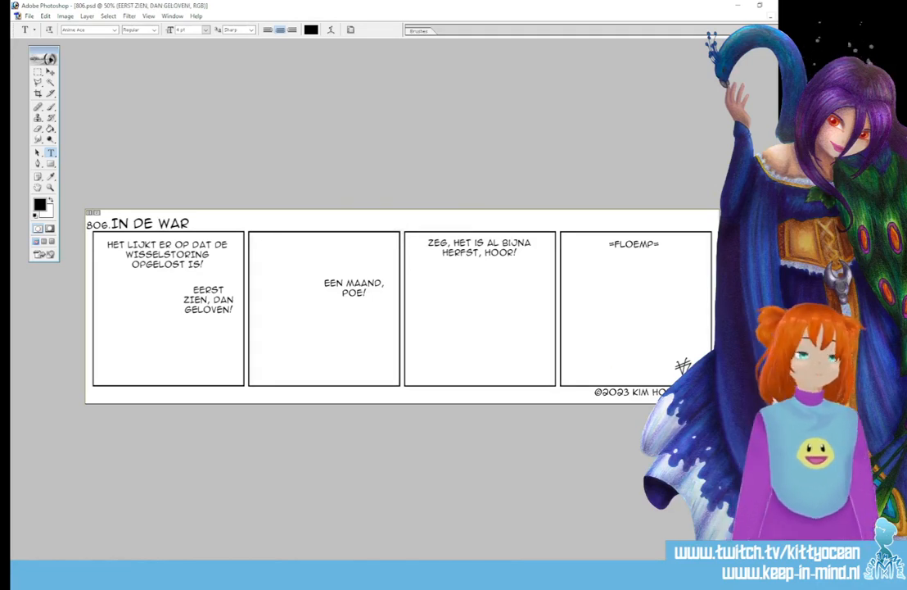
key("Delete")
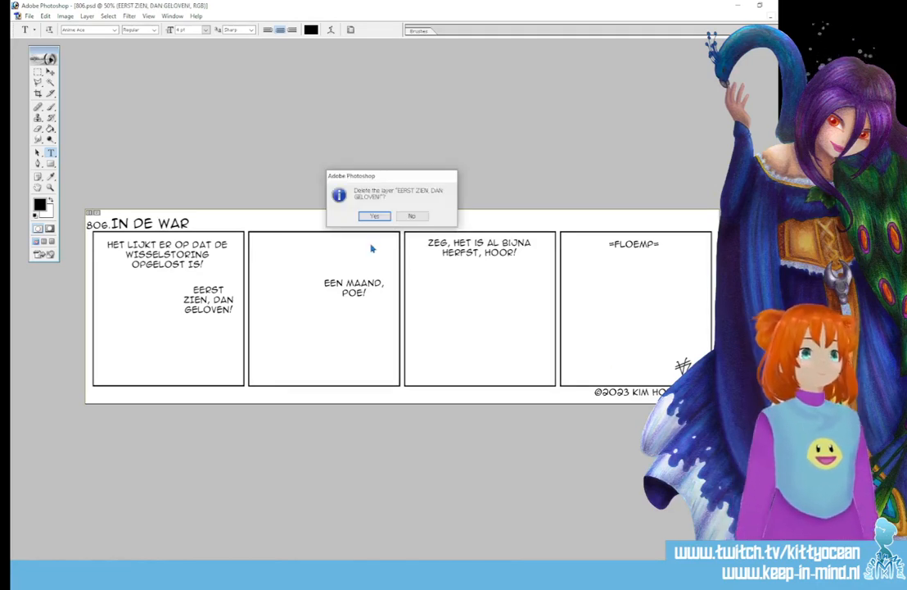
left_click(372, 215)
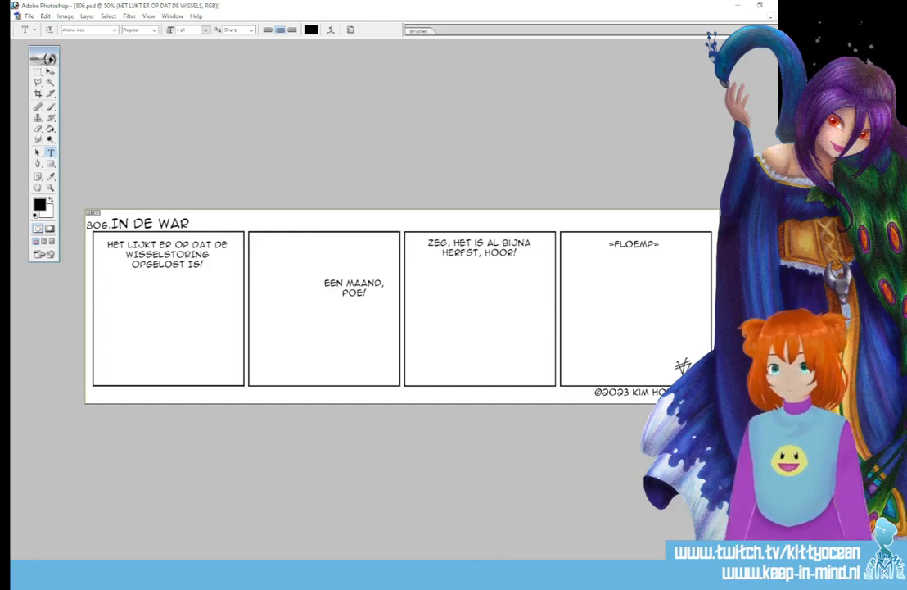
key("Delete")
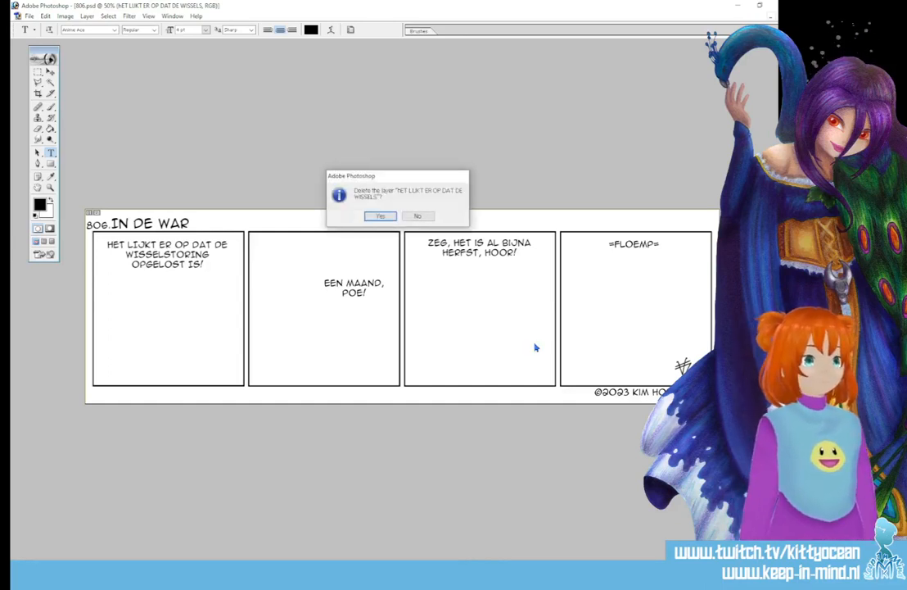
left_click(375, 214)
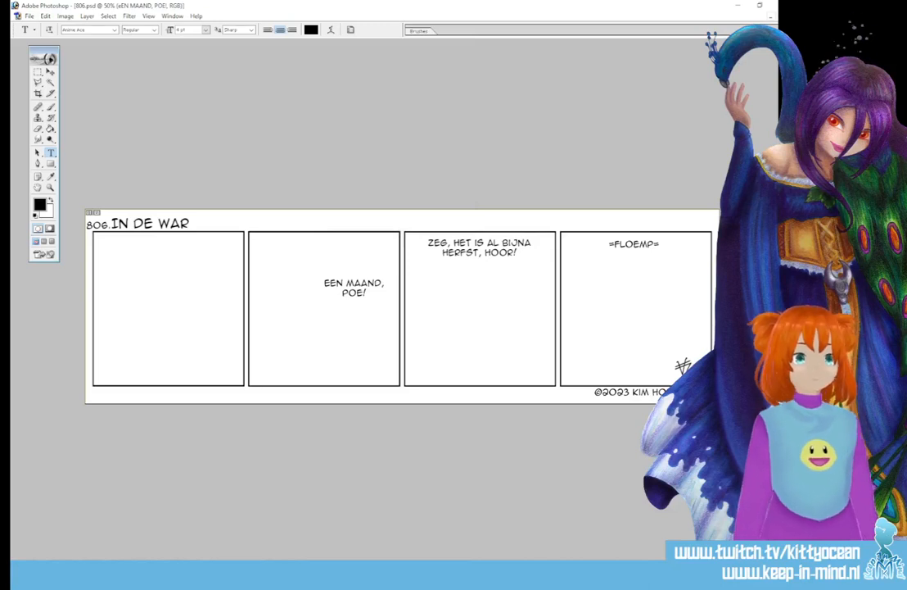
key("Delete")
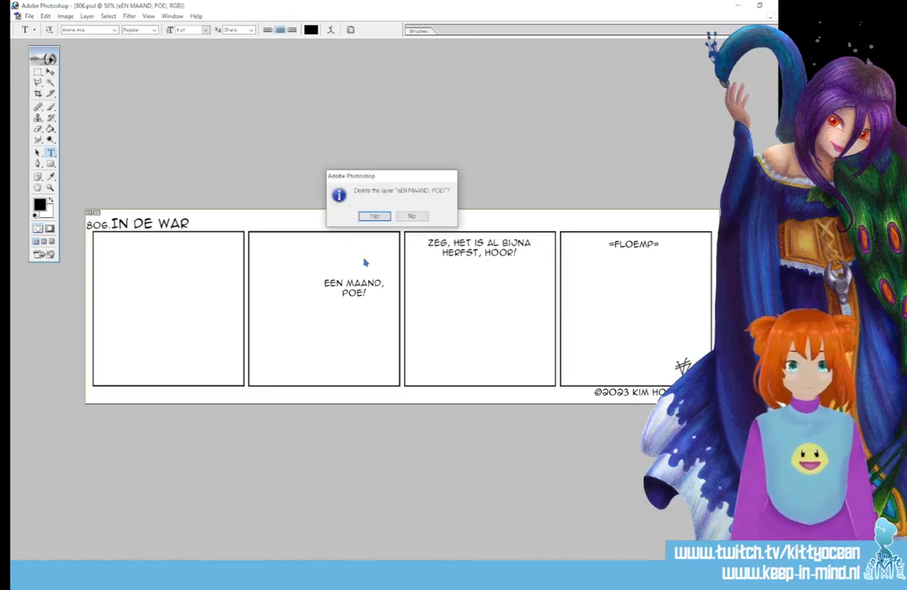
left_click(375, 213)
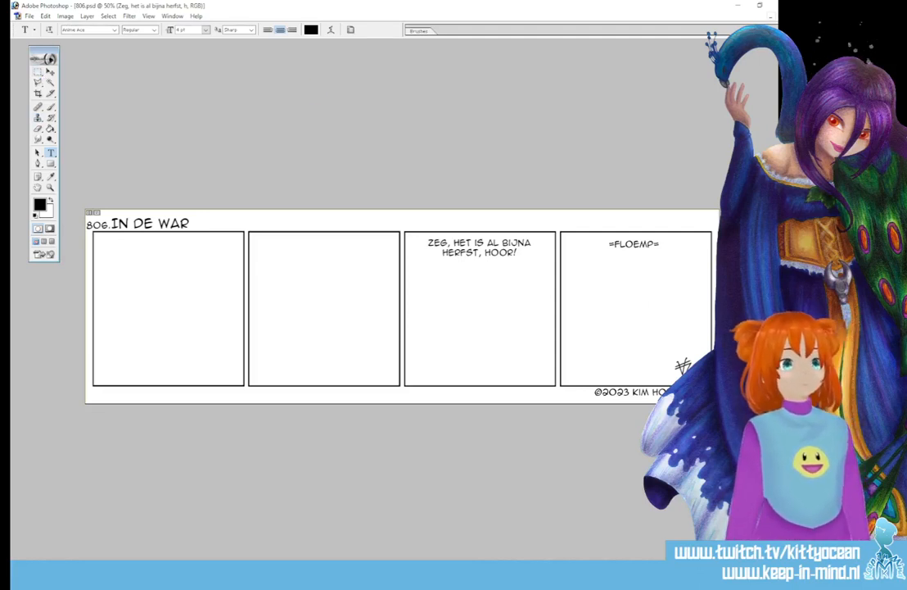
key("ctrl+shift+alt+n")
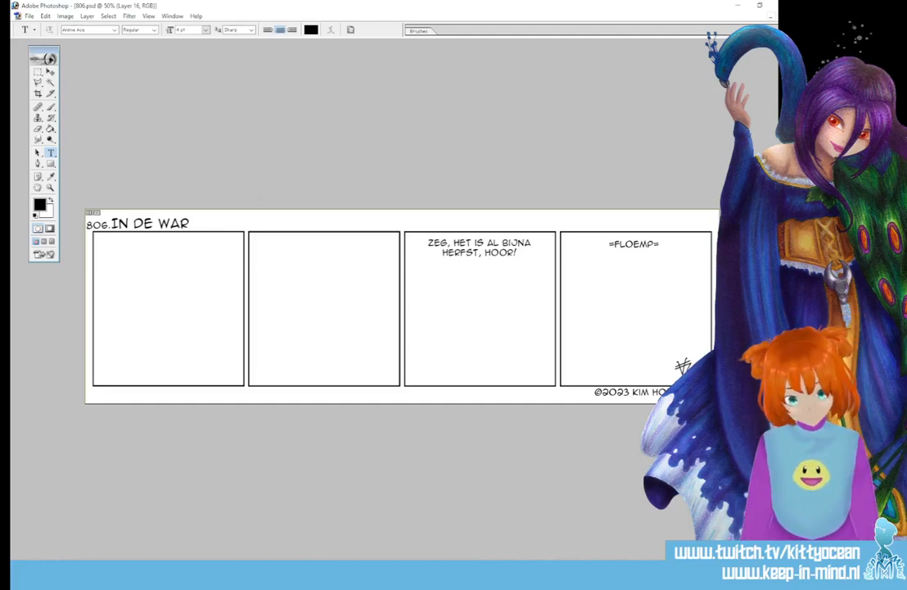
Step: On the sketch layer, roughly sketch a bare tree's trunk and upper branches in the fourth panel with a muted red brush
key("alt+[")
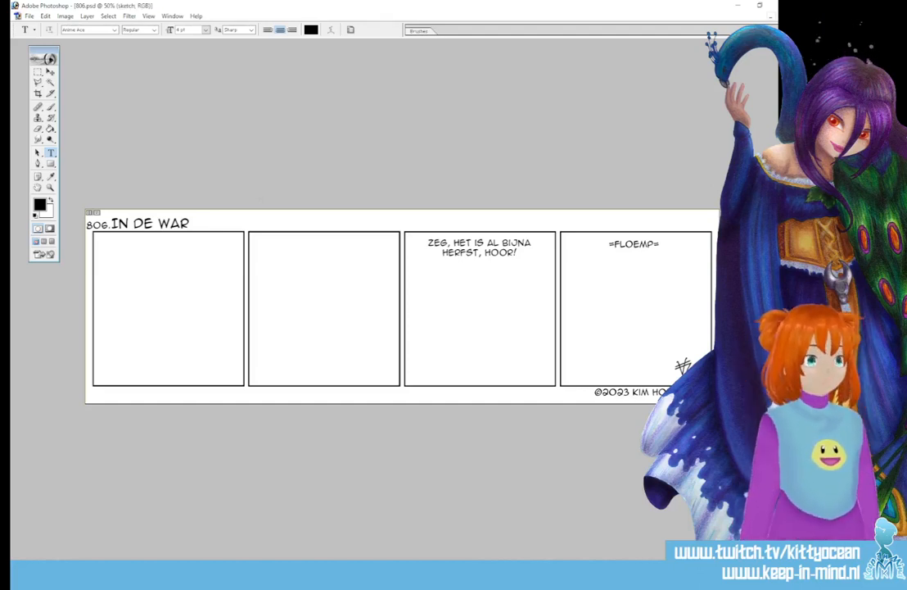
left_click(39, 204)
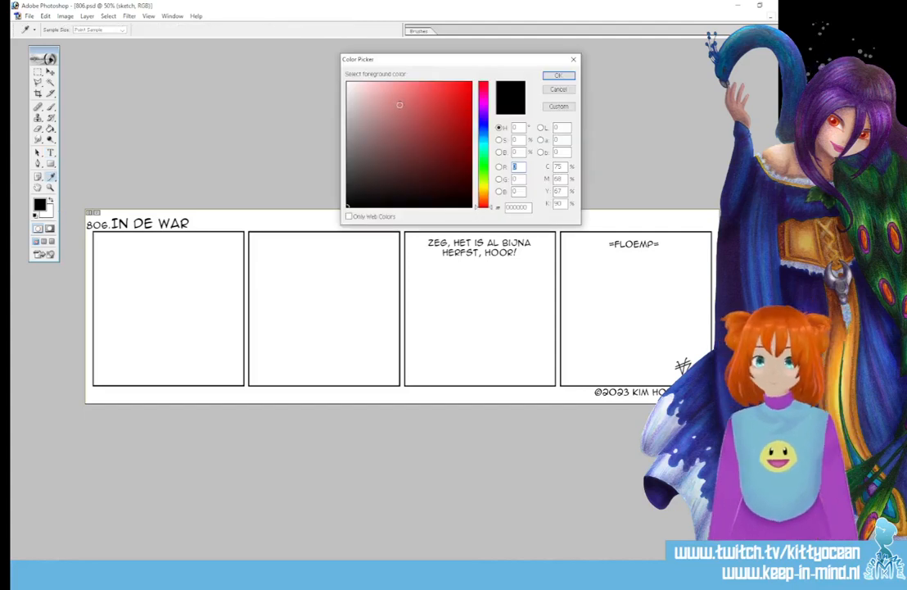
left_click(401, 105)
left_click(557, 78)
left_click(51, 110)
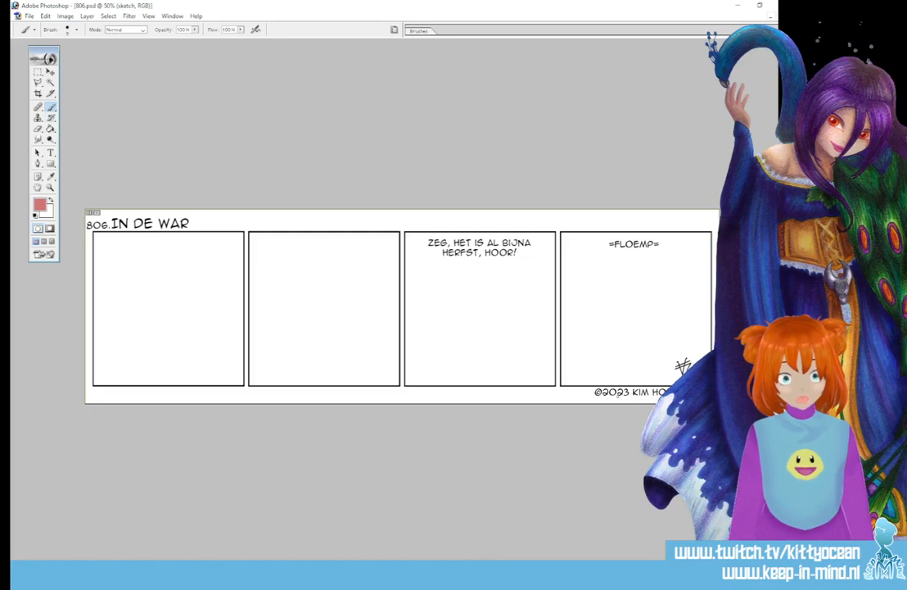
mouse_move(628, 382)
left_mouse_down()
mouse_move(625, 282)
mouse_move(575, 256)
mouse_move(624, 274)
mouse_move(618, 233)
mouse_move(636, 261)
mouse_move(637, 232)
mouse_move(654, 261)
mouse_move(658, 252)
left_mouse_up()
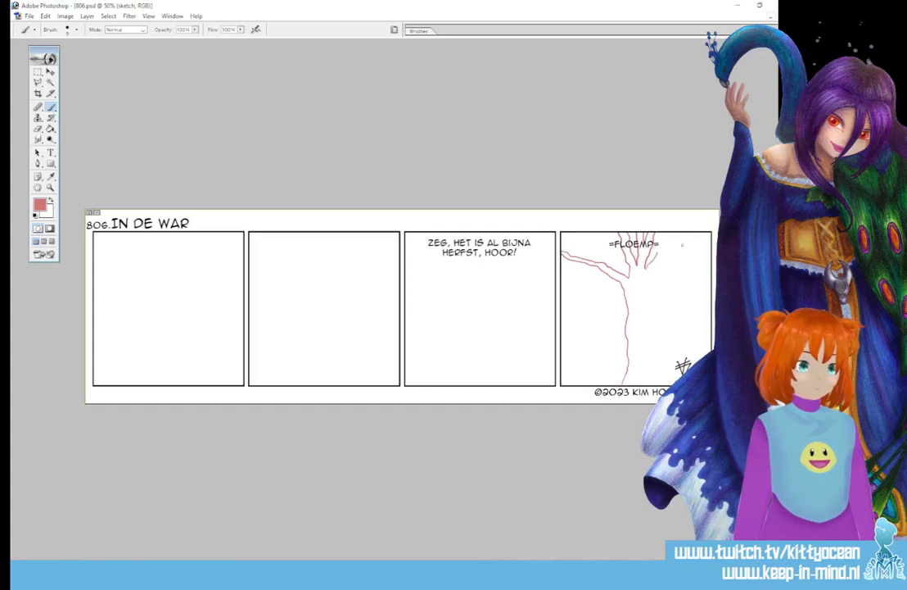
left_click_drag(663, 384, 676, 238)
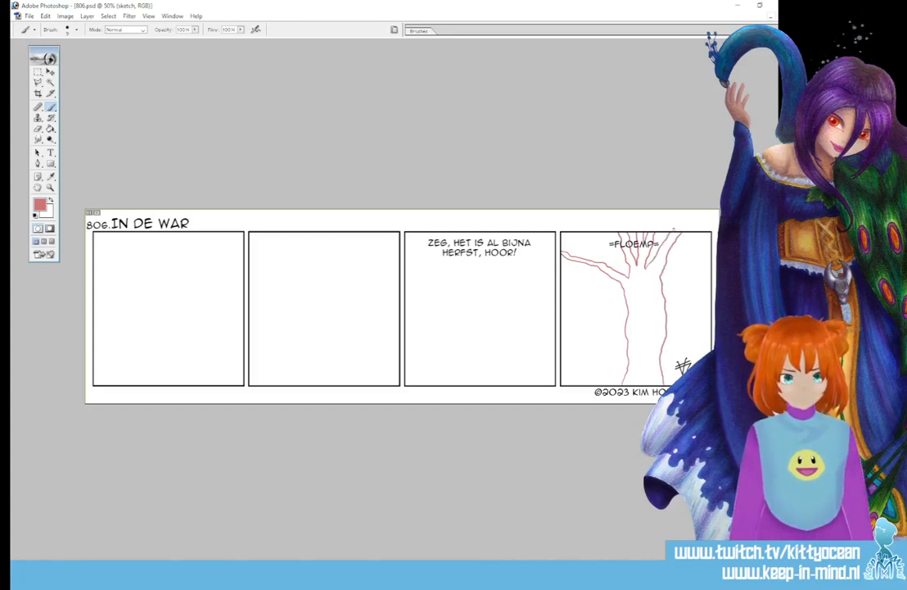
left_click_drag(661, 276, 702, 236)
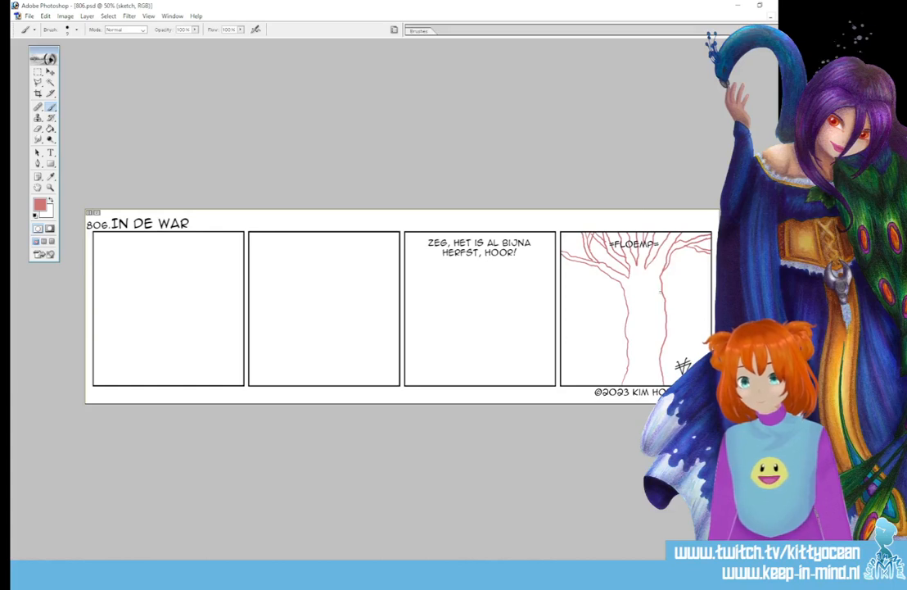
Step: Add the lower side branches to the fourth panel's tree and sketch a small figure against the trunk's right edge
left_click_drag(567, 263, 599, 224)
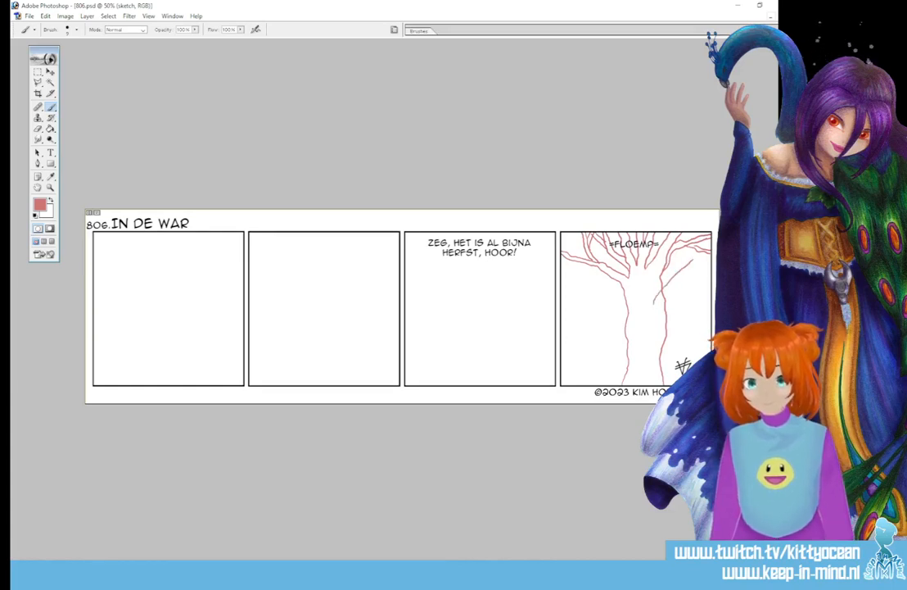
mouse_move(653, 305)
left_mouse_down()
mouse_move(683, 276)
mouse_move(708, 271)
left_mouse_up()
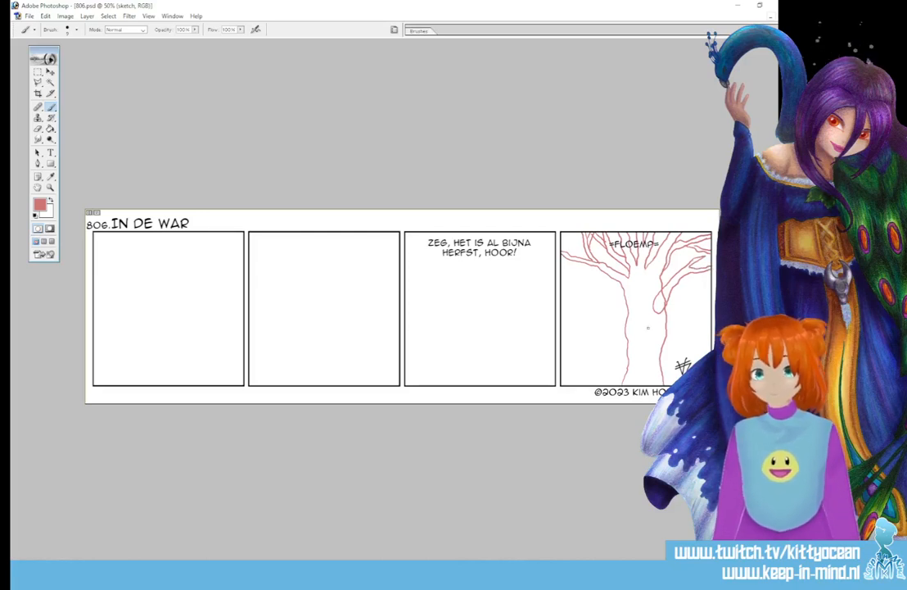
left_click_drag(629, 333, 571, 281)
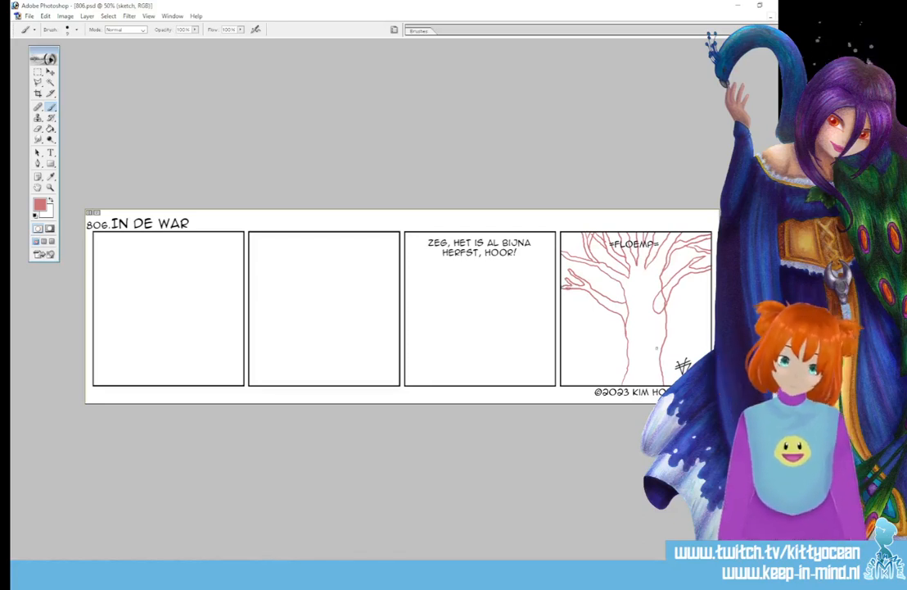
left_click_drag(656, 314, 660, 342)
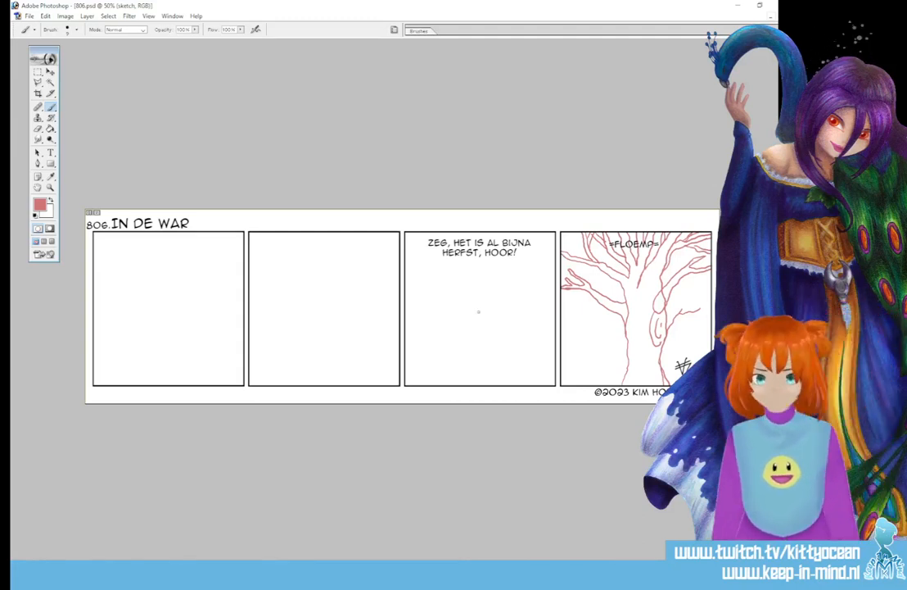
Step: Sketch the girl in the third panel from head to waist, with bent arms, loose hair and two hair buns
mouse_move(465, 320)
left_mouse_down()
mouse_move(488, 308)
mouse_move(464, 334)
mouse_move(494, 325)
mouse_move(473, 348)
mouse_move(491, 350)
mouse_move(469, 375)
left_mouse_up()
mouse_move(474, 344)
left_mouse_down()
mouse_move(463, 381)
mouse_move(492, 382)
left_mouse_up()
left_click_drag(482, 345, 500, 373)
mouse_move(494, 376)
left_mouse_down()
mouse_move(505, 374)
mouse_move(480, 382)
left_mouse_up()
mouse_move(462, 363)
left_mouse_down()
mouse_move(496, 364)
mouse_move(456, 357)
mouse_move(496, 357)
mouse_move(443, 367)
mouse_move(452, 372)
mouse_move(464, 358)
mouse_move(513, 368)
mouse_move(501, 372)
mouse_move(501, 360)
mouse_move(459, 384)
left_mouse_up()
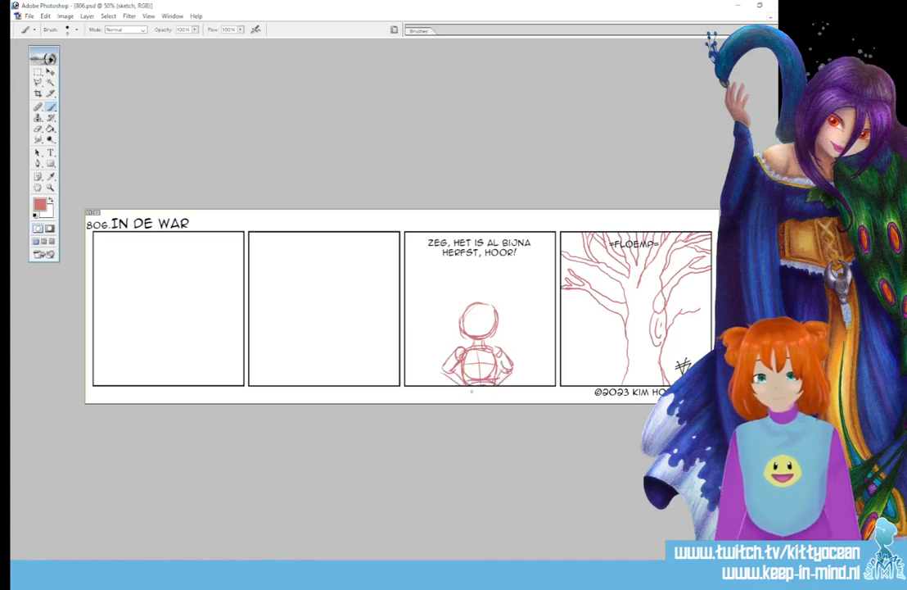
mouse_move(463, 329)
left_mouse_down()
mouse_move(462, 344)
mouse_move(475, 348)
left_mouse_up()
left_click_drag(498, 325, 493, 350)
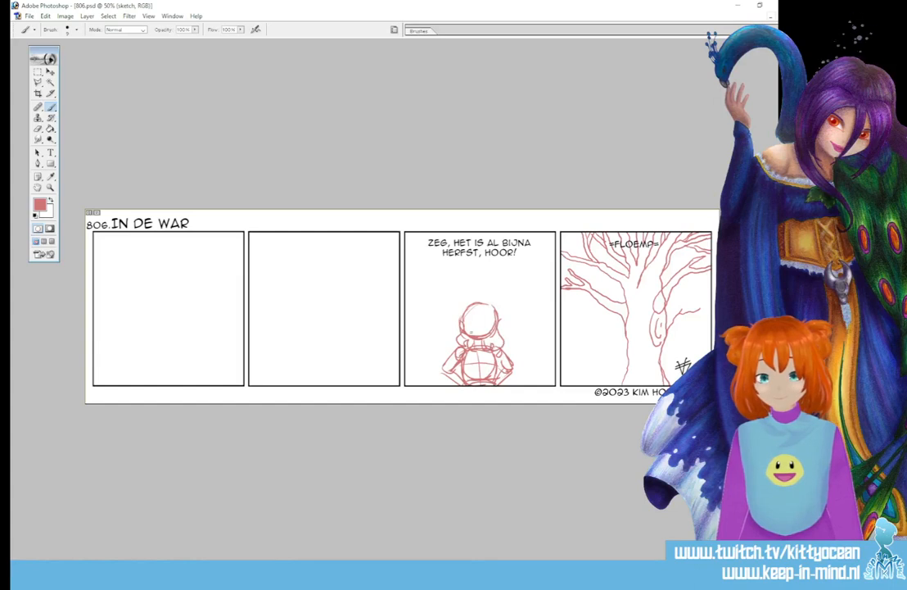
mouse_move(468, 304)
left_mouse_down()
mouse_move(456, 316)
mouse_move(463, 323)
mouse_move(499, 326)
mouse_move(460, 323)
left_mouse_up()
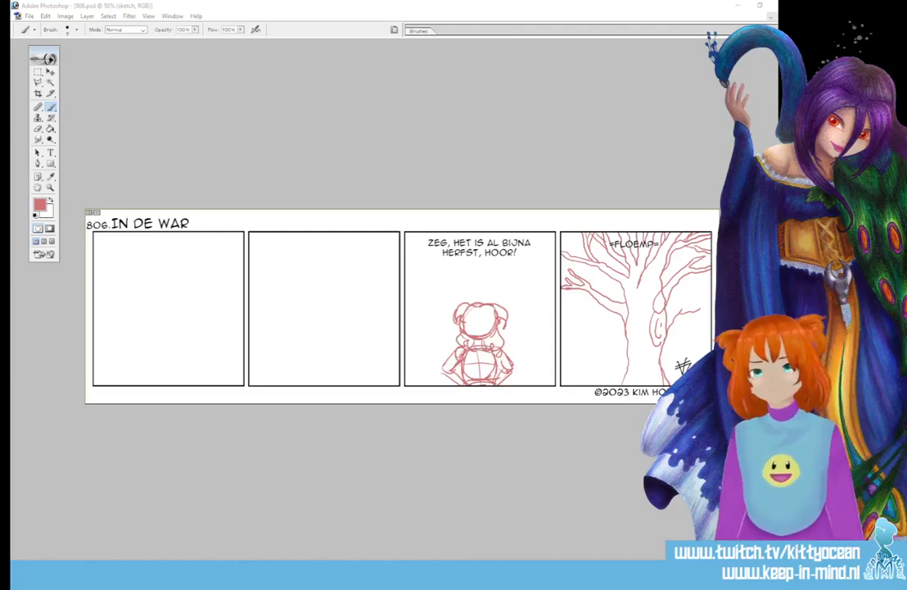
Step: Sketch the second panel's character with a round head, neck, torso and bent arm down to the panel's lower edge
mouse_move(329, 309)
left_mouse_down()
mouse_move(298, 319)
mouse_move(329, 310)
mouse_move(305, 334)
mouse_move(310, 324)
mouse_move(319, 344)
mouse_move(300, 327)
mouse_move(334, 323)
mouse_move(331, 308)
mouse_move(337, 343)
left_mouse_up()
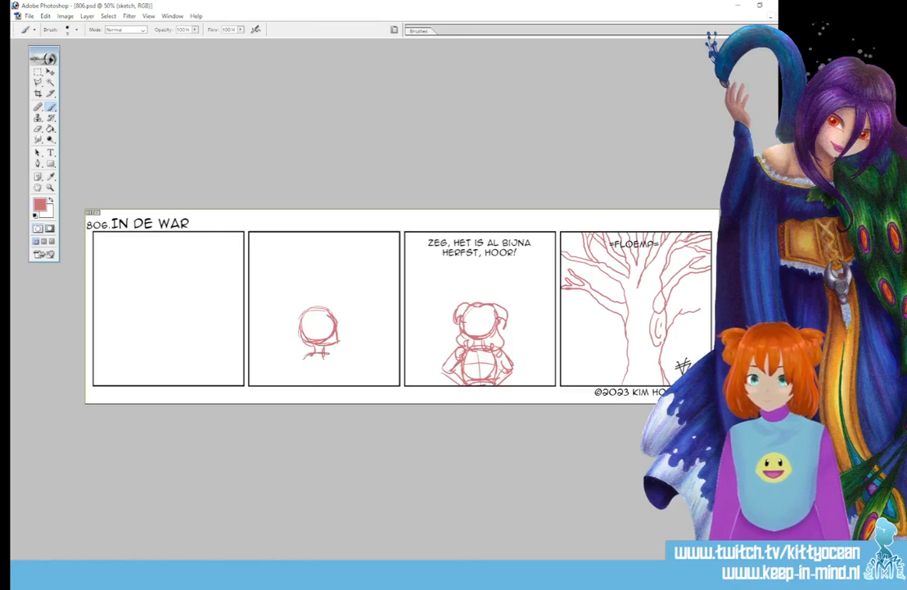
left_click_drag(307, 348, 303, 384)
left_click_drag(331, 346, 333, 383)
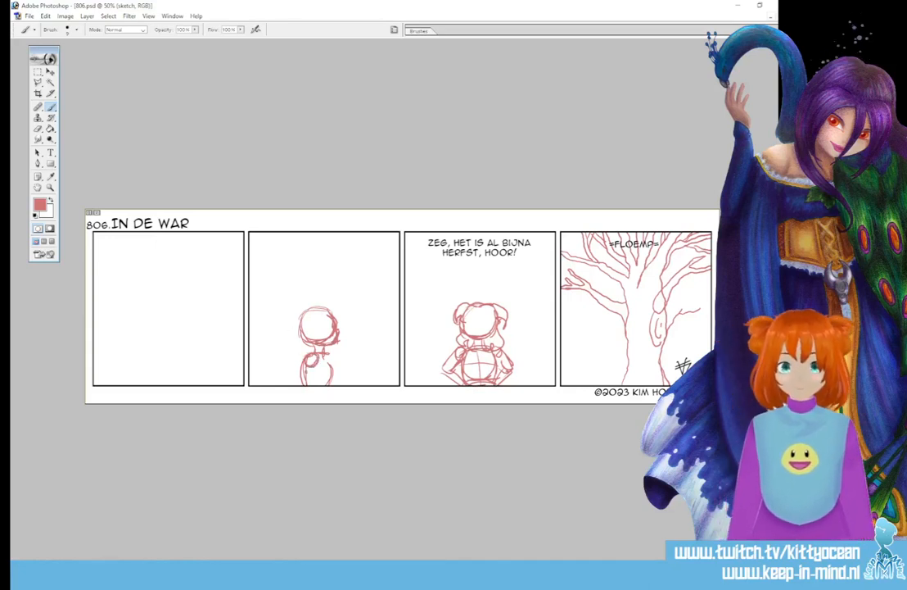
left_click_drag(299, 354, 305, 376)
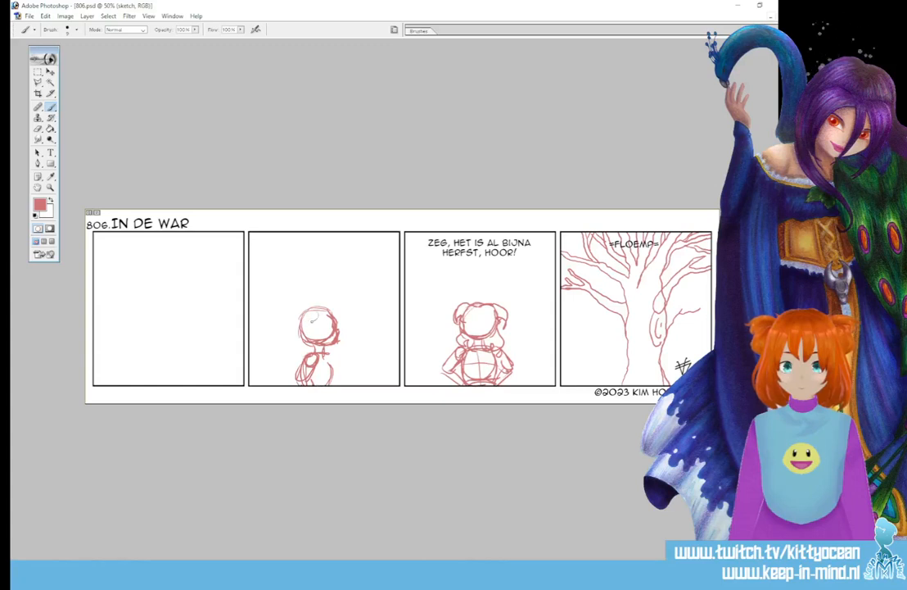
Step: Add the face, hair and clothing lines to the second panel's character, plus two short accent strokes beside the head
mouse_move(312, 321)
left_mouse_down()
mouse_move(308, 312)
mouse_move(330, 323)
left_mouse_up()
mouse_move(273, 302)
left_mouse_down()
mouse_move(287, 301)
mouse_move(290, 334)
mouse_move(297, 309)
left_mouse_up()
left_click_drag(336, 362, 341, 384)
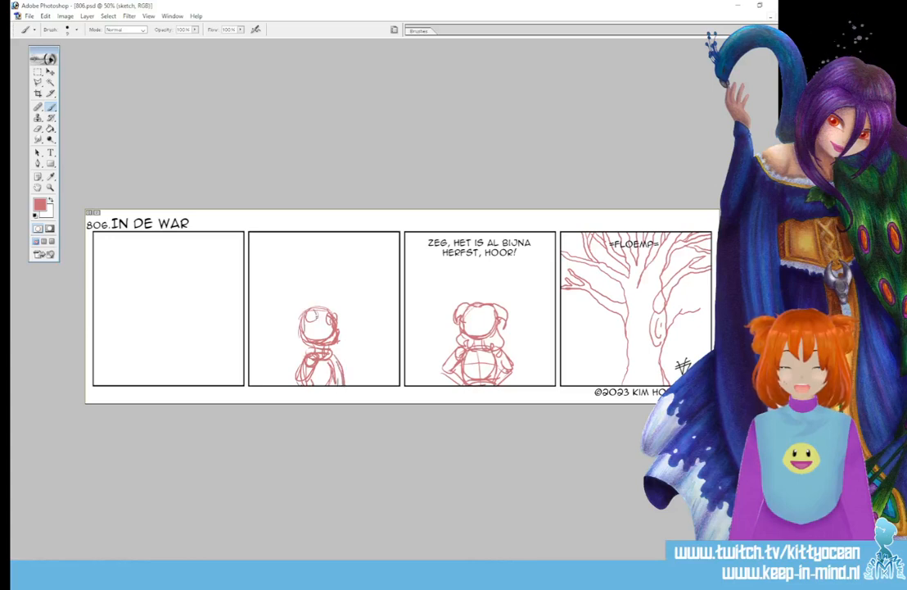
mouse_move(304, 322)
left_mouse_down()
mouse_move(291, 343)
mouse_move(306, 349)
mouse_move(324, 339)
left_mouse_up()
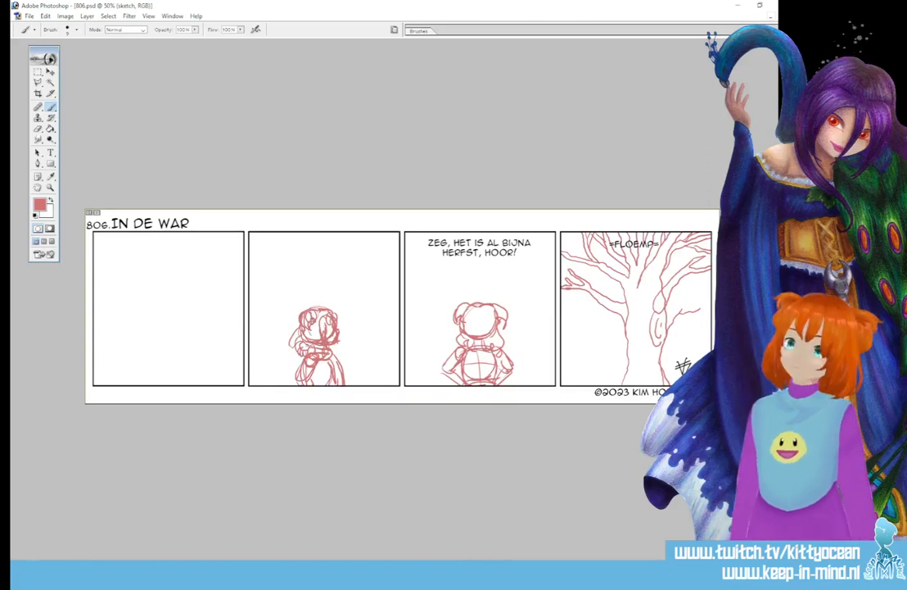
left_click_drag(338, 306, 340, 302)
left_click_drag(343, 305, 350, 300)
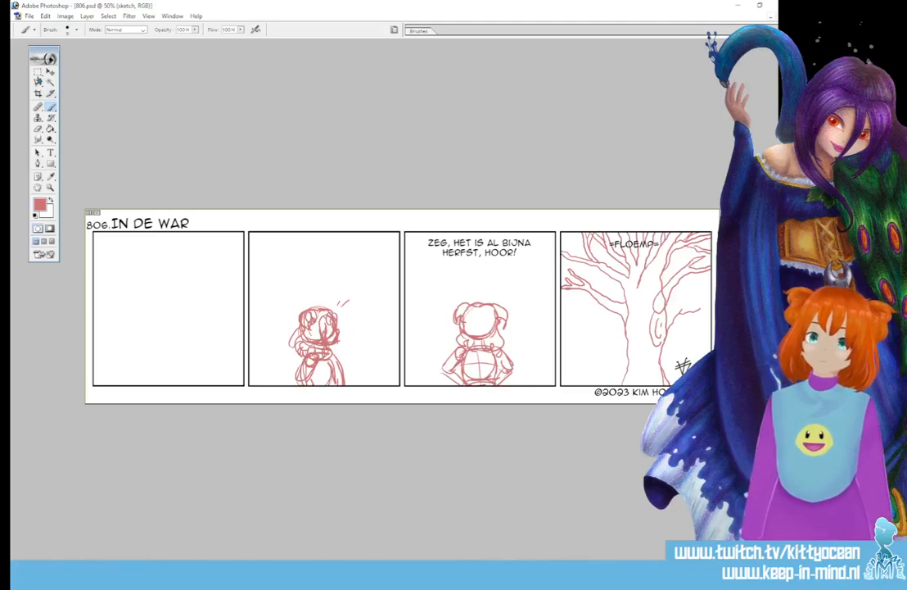
Step: Duplicate the second panel's character sketch into the first panel and merge the copy into the sketch layer
left_click(36, 71)
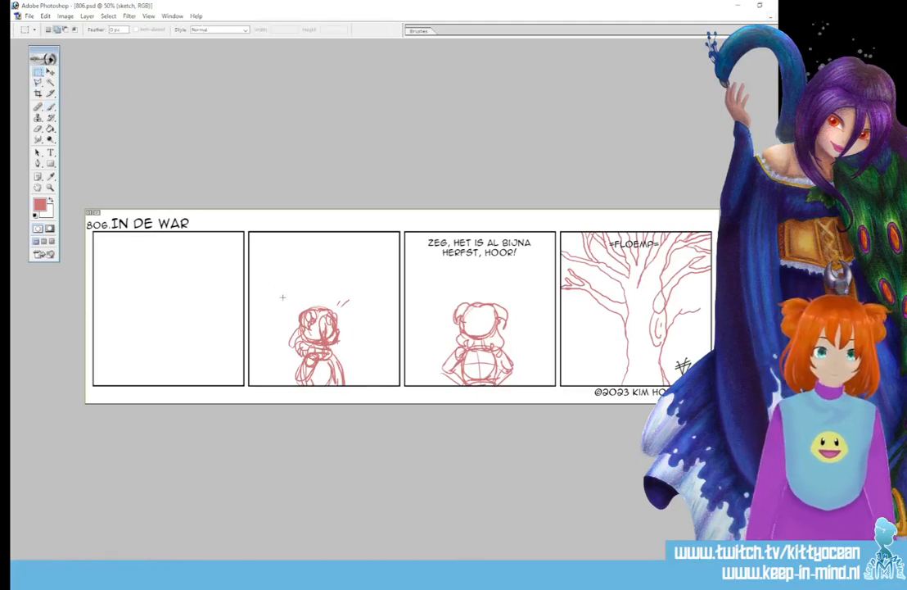
left_click_drag(275, 288, 363, 402)
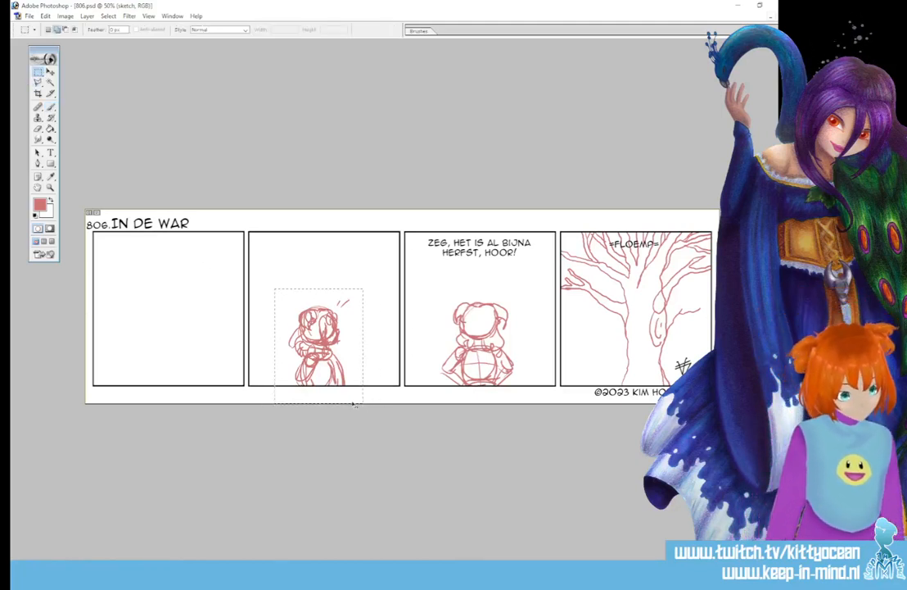
key("ctrl+j")
left_click(50, 72)
left_click_drag(291, 327, 166, 331)
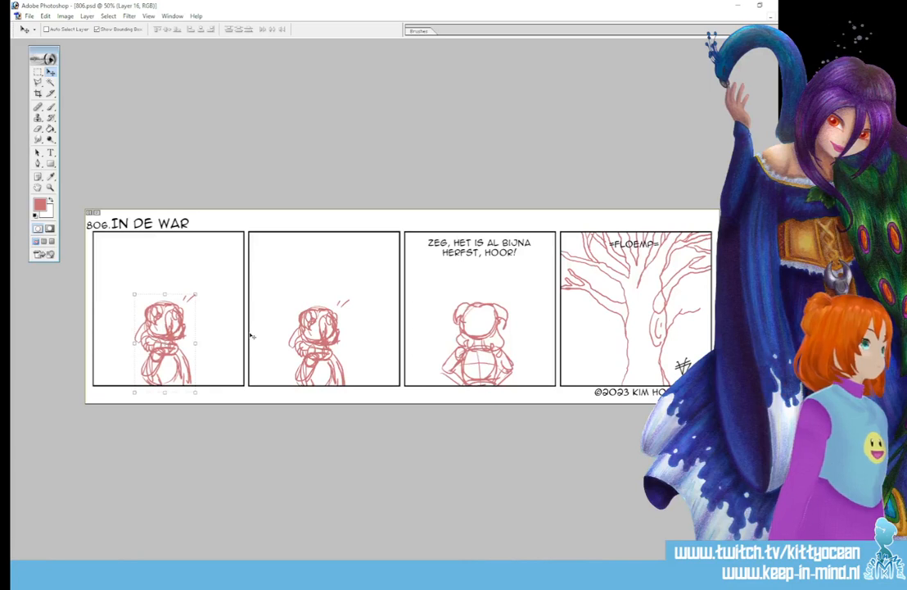
key("ctrl+e")
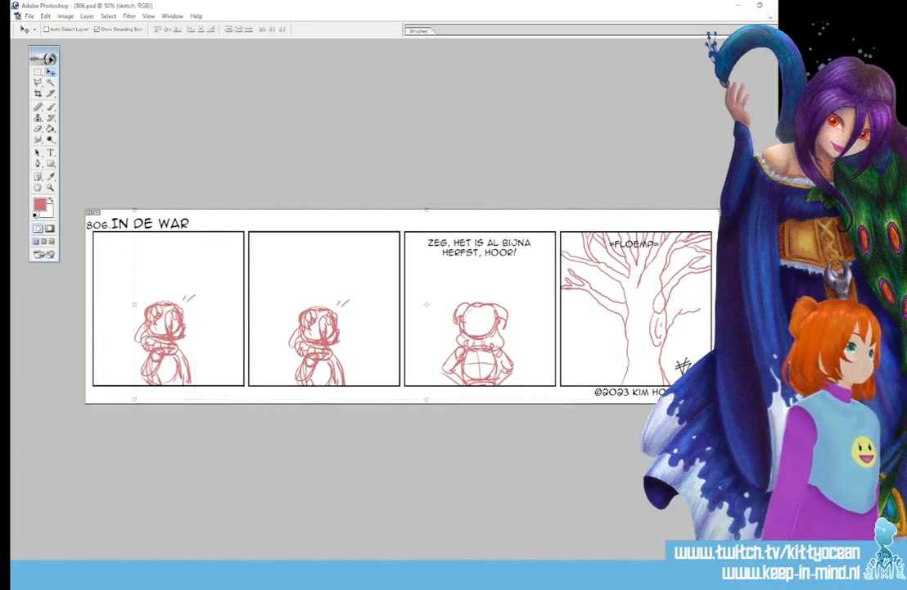
Step: Lower the sketch layer's opacity to 30% and add a new layer named "lineart"
key("3")
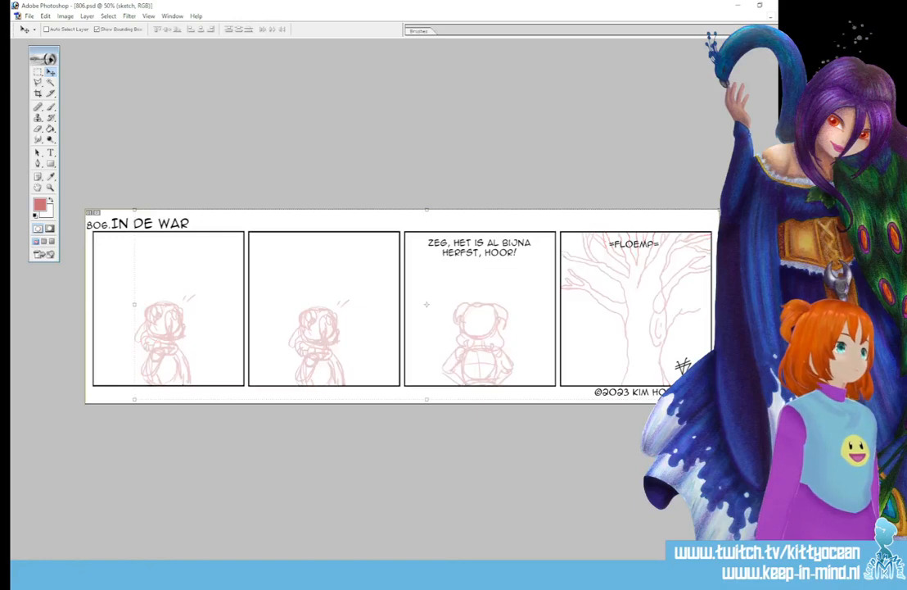
key("ctrl+shift+alt+n")
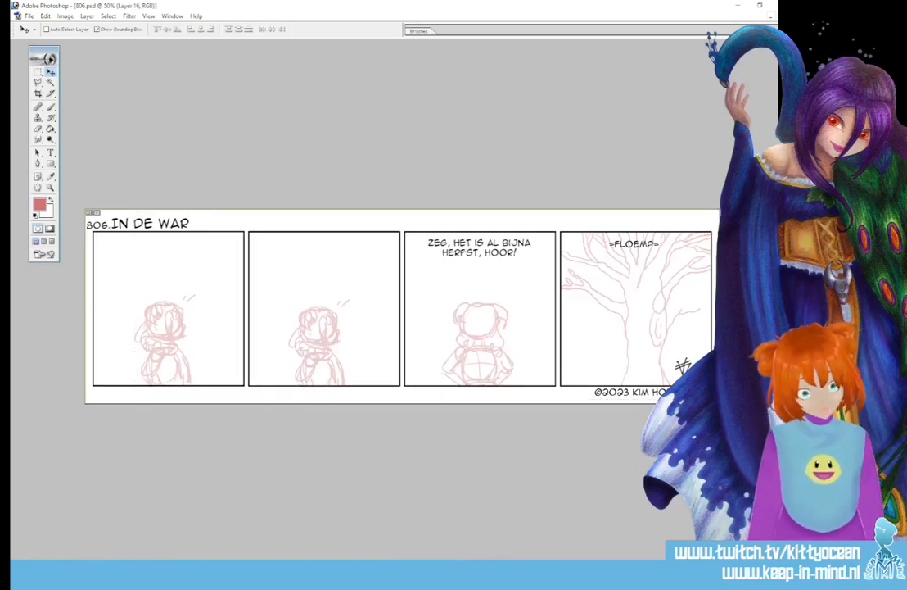
key("Return")
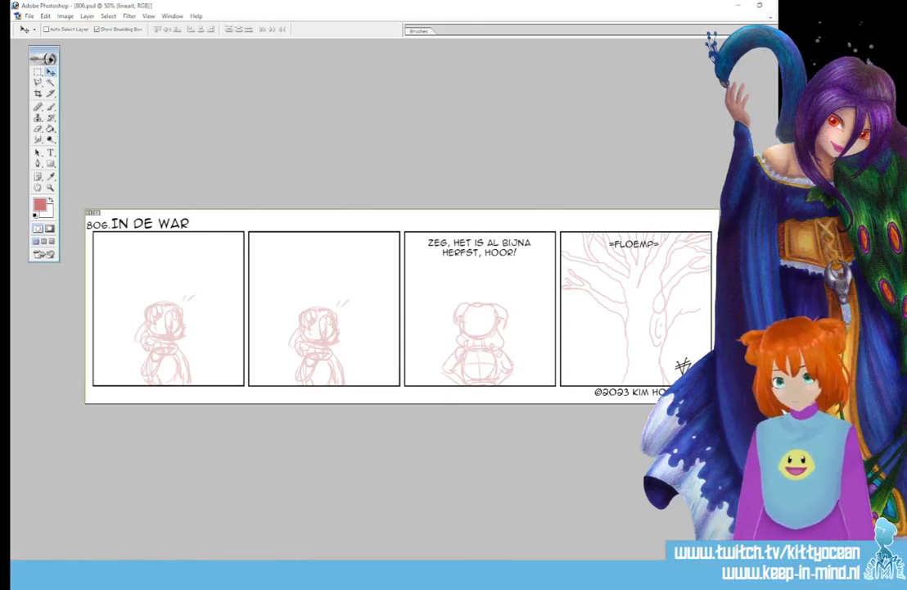
Step: Reset the colours to default black and white and choose the 3 px brush preset for the Brush tool
key("d")
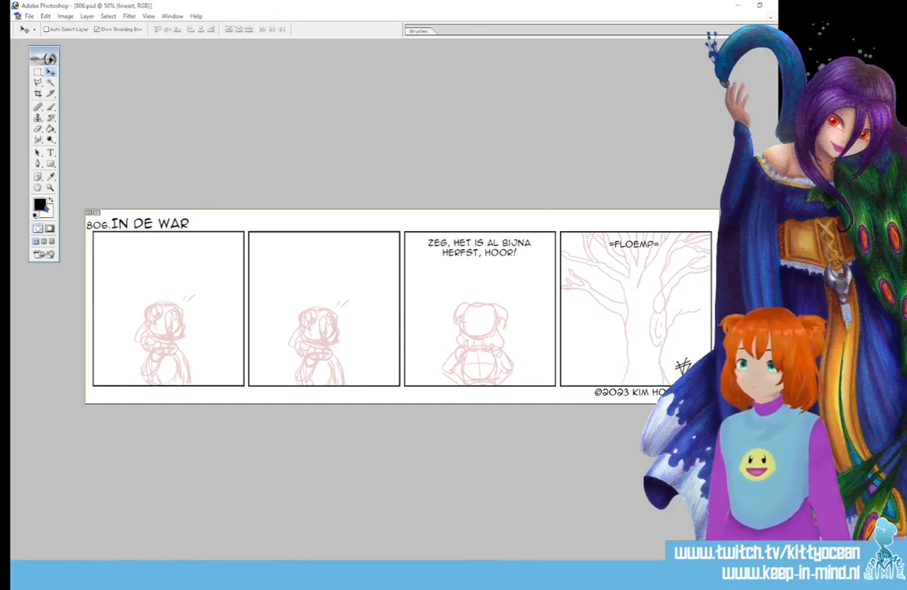
left_click(436, 33)
key("b")
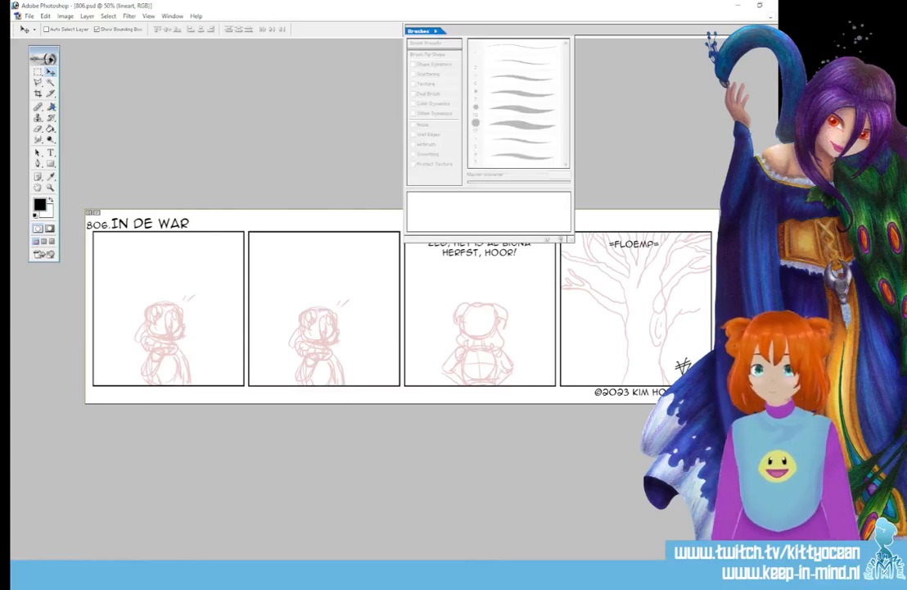
left_click(421, 31)
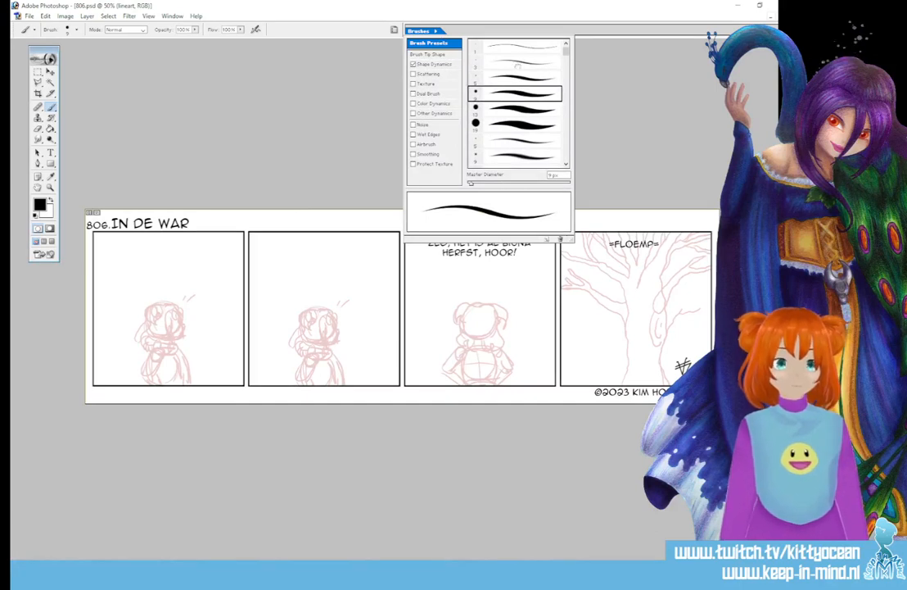
left_click(293, 26)
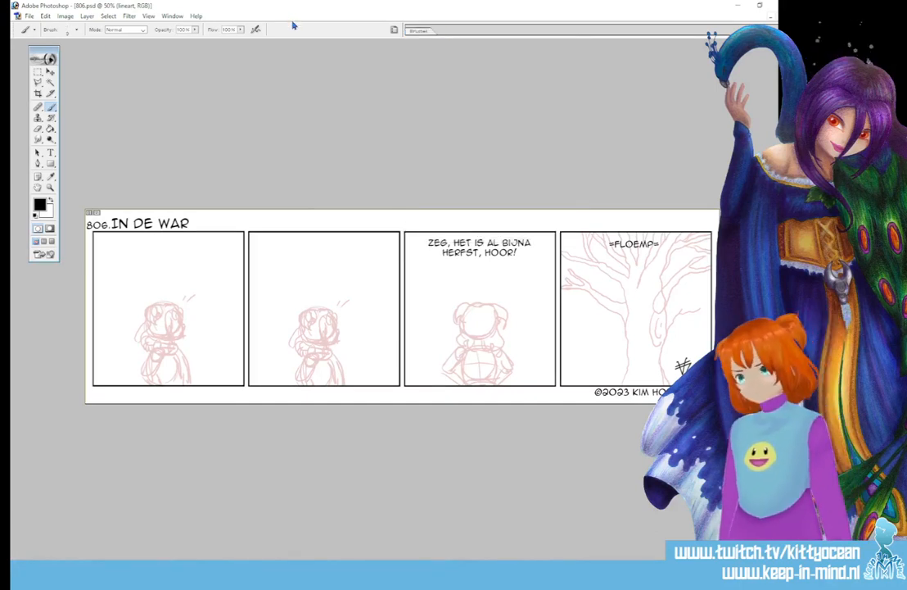
Step: Choose the 5 px brush preset and ink the front hair curl and face profile of the first panel's character
key("ctrl+plus")
key("ctrl+plus")
left_click_drag(327, 307, 569, 307)
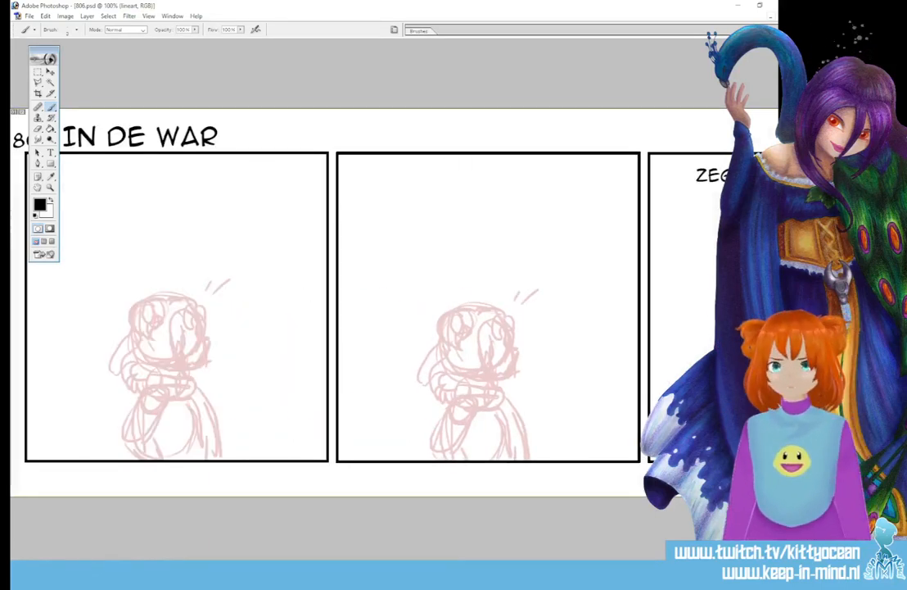
key("ctrl+plus")
left_click(421, 31)
left_click(516, 79)
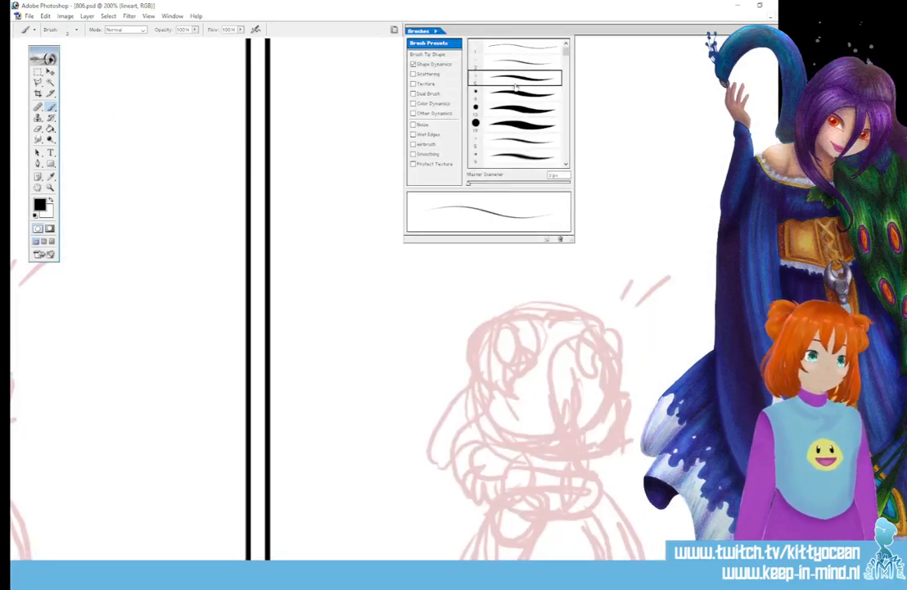
mouse_move(415, 539)
left_mouse_down()
mouse_move(443, 539)
mouse_move(191, 518)
left_mouse_up()
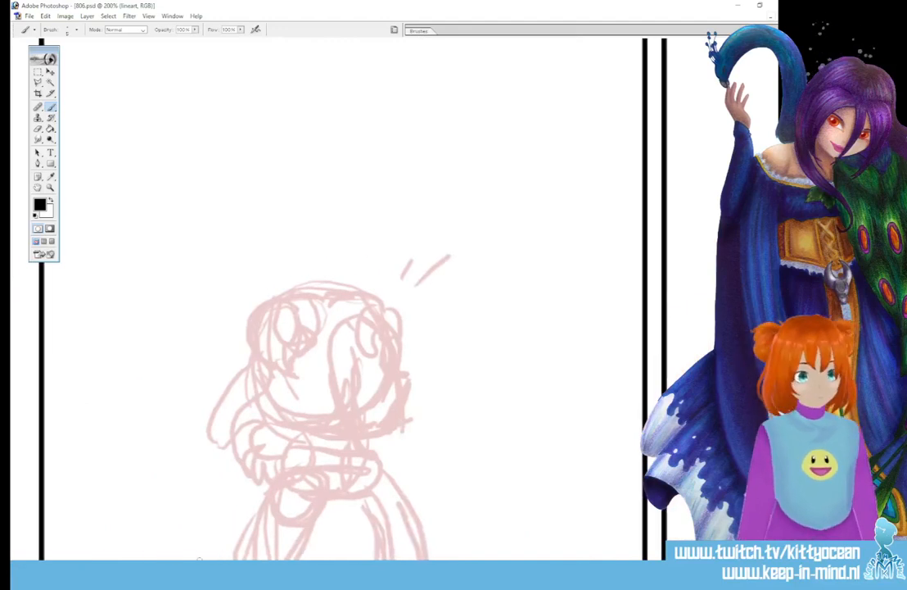
scroll(328, 328, "down", 3)
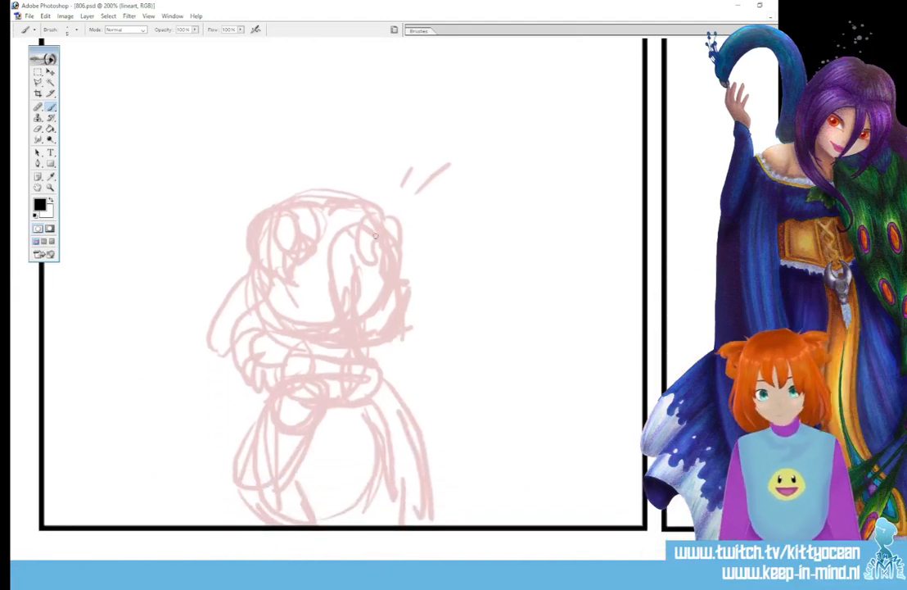
mouse_move(385, 236)
left_mouse_down()
mouse_move(381, 262)
mouse_move(402, 244)
mouse_move(382, 246)
mouse_move(407, 287)
mouse_move(402, 316)
mouse_move(367, 344)
left_mouse_up()
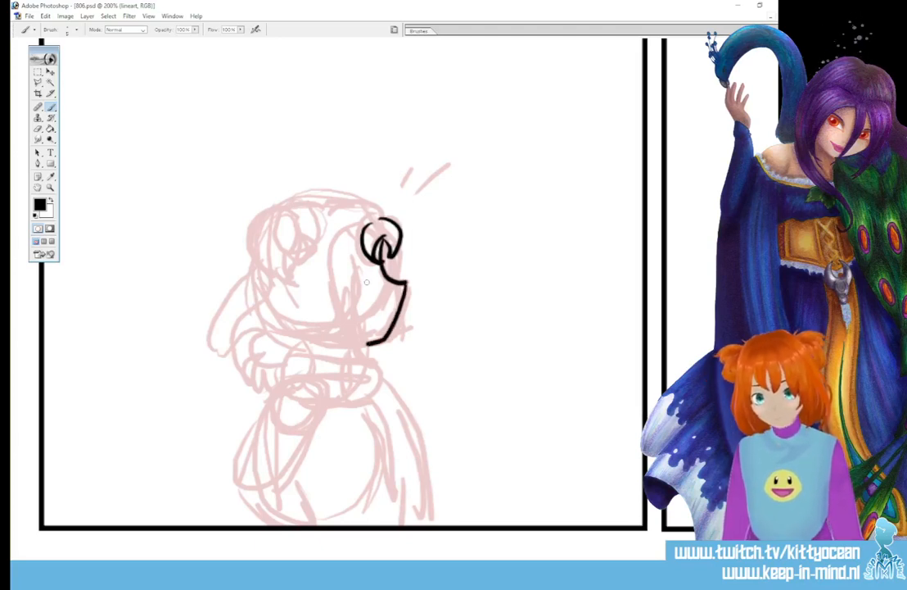
Step: Ink the character's eyebrow, closed eye and smile, and add music notes in front of the face
mouse_move(366, 283)
left_mouse_down()
mouse_move(378, 280)
mouse_move(365, 261)
left_mouse_up()
left_click_drag(374, 311, 376, 325)
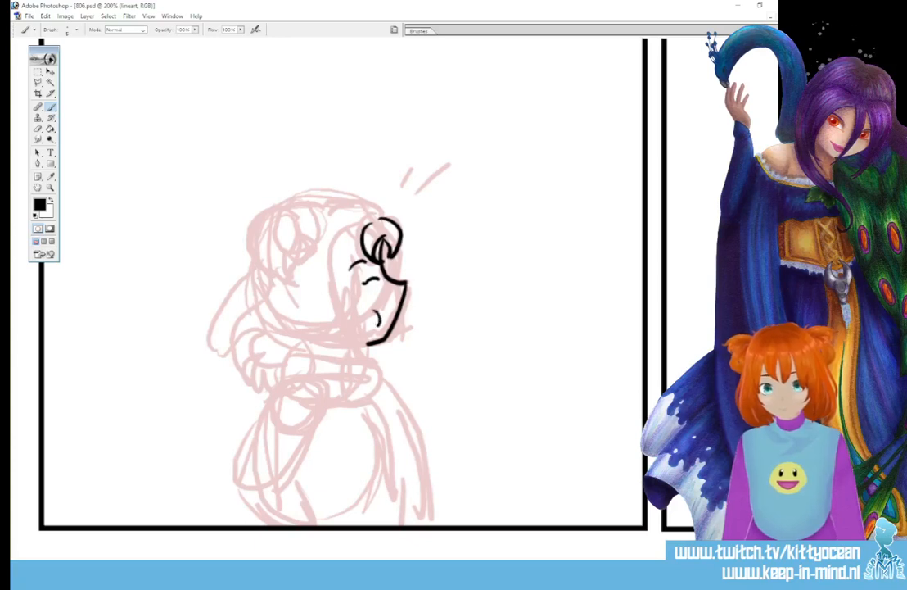
mouse_move(419, 270)
left_mouse_down()
mouse_move(416, 288)
mouse_move(435, 277)
left_mouse_up()
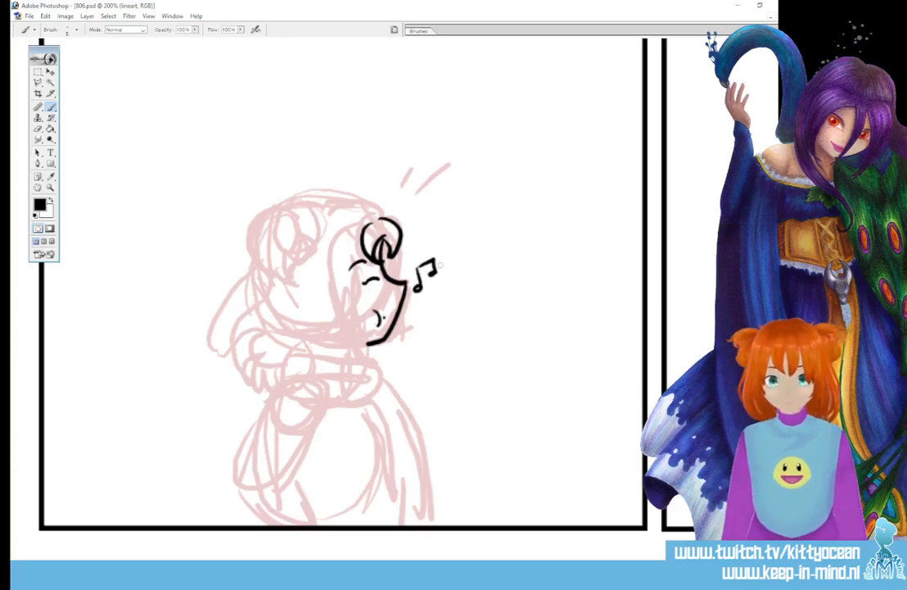
left_click_drag(447, 231, 452, 239)
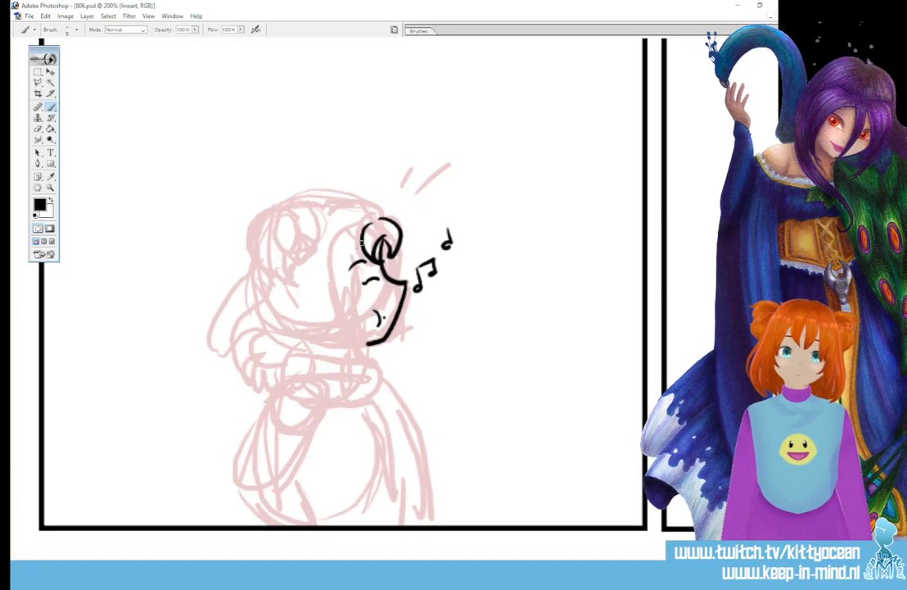
Step: Ink the long side lock, the fringe, the top of the head and the hair bun in the first panel
mouse_move(363, 244)
left_mouse_down()
mouse_move(353, 317)
mouse_move(376, 372)
left_mouse_up()
mouse_move(332, 236)
left_mouse_down()
mouse_move(352, 351)
mouse_move(383, 377)
left_mouse_up()
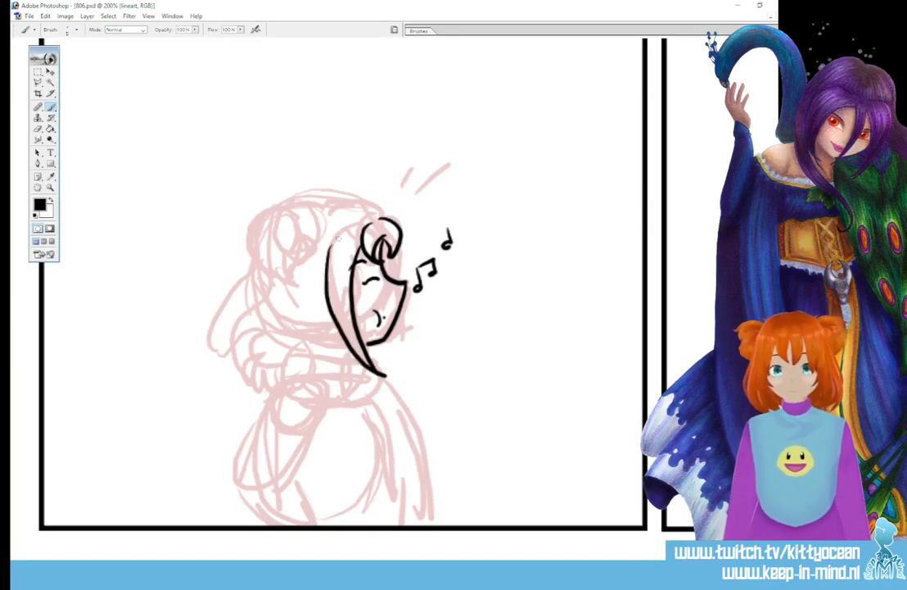
left_click_drag(336, 233, 305, 280)
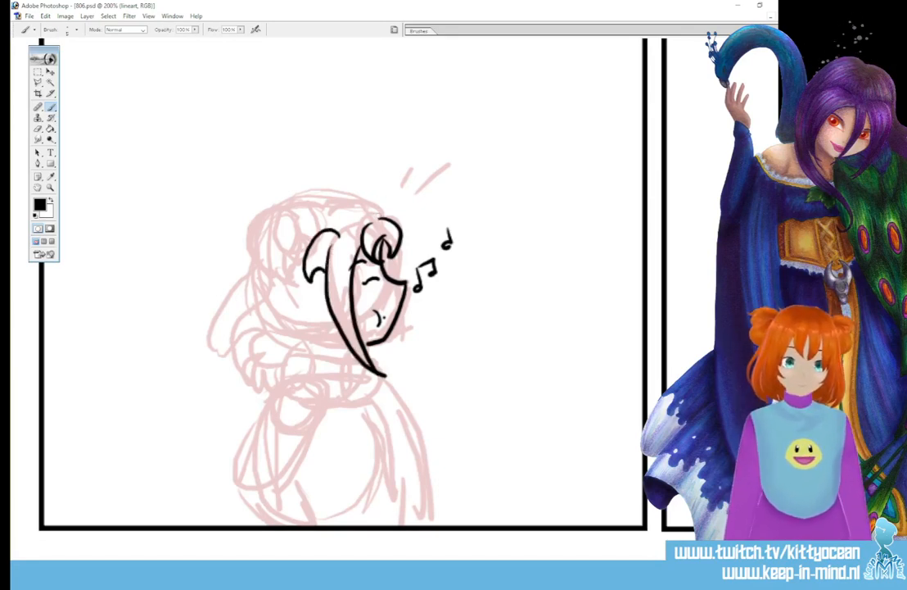
mouse_move(380, 211)
left_mouse_down()
mouse_move(342, 202)
mouse_move(272, 214)
mouse_move(285, 312)
left_mouse_up()
mouse_move(282, 213)
left_mouse_down()
mouse_move(248, 253)
mouse_move(268, 236)
left_mouse_up()
mouse_move(259, 242)
left_mouse_down()
mouse_move(265, 292)
mouse_move(288, 315)
left_mouse_up()
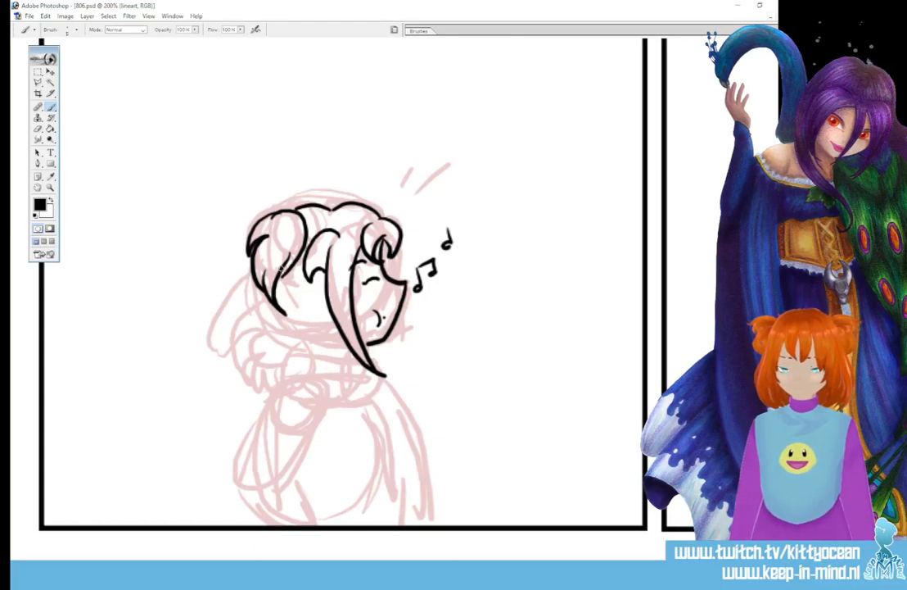
Step: Ink the loose hair falling from the back of the head down to the shoulders, with pointed tips
left_click_drag(336, 332, 304, 380)
left_click_drag(312, 345, 292, 382)
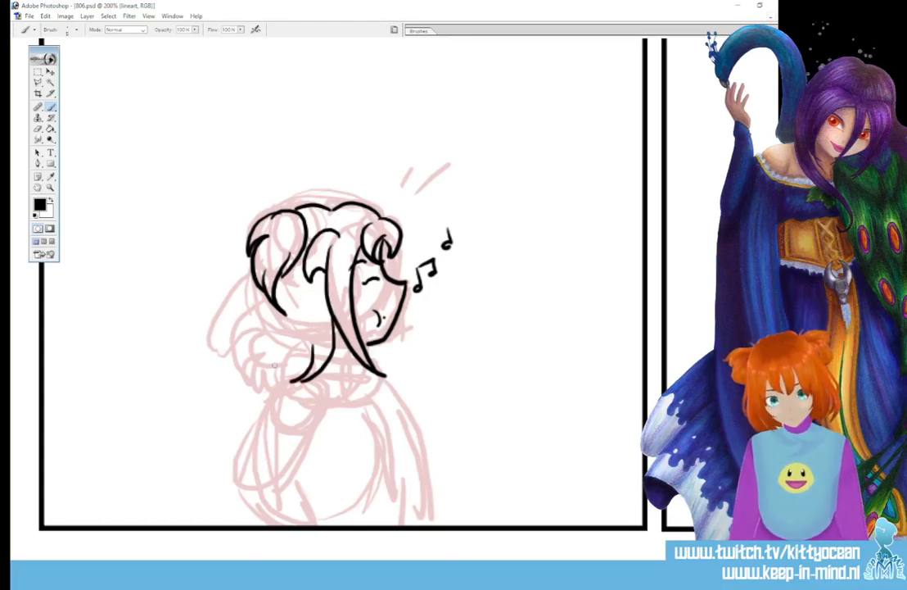
left_click_drag(260, 288, 258, 349)
mouse_move(262, 311)
left_mouse_down()
mouse_move(257, 390)
mouse_move(296, 377)
left_mouse_up()
Step: Ink the neck, collar and front drape of the first panel's character, with a smiley face at the drape's lower edge
scroll(308, 345, "down", 1)
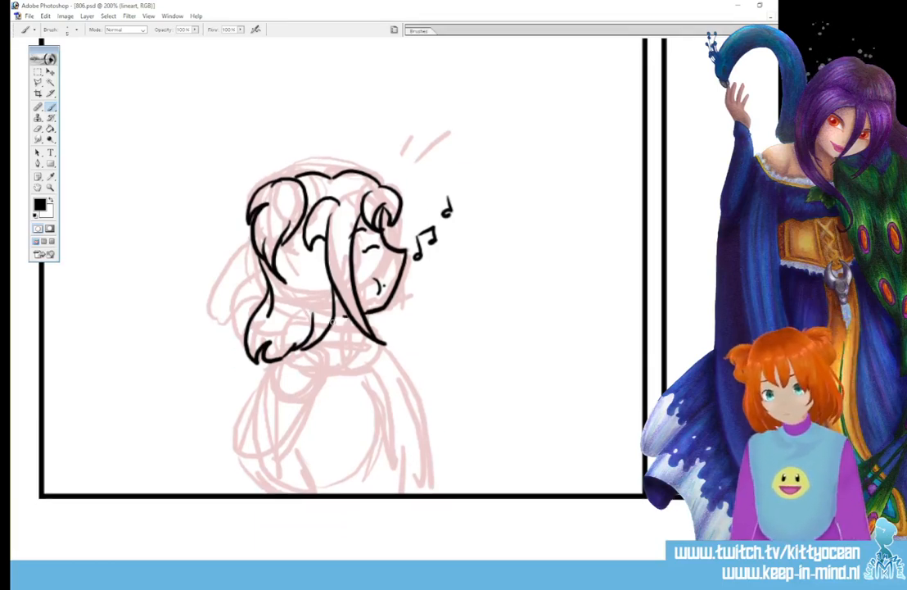
mouse_move(332, 322)
left_mouse_down()
mouse_move(369, 325)
mouse_move(376, 336)
left_mouse_up()
mouse_move(318, 341)
left_mouse_down()
mouse_move(382, 342)
mouse_move(344, 336)
mouse_move(368, 354)
mouse_move(380, 493)
left_mouse_up()
mouse_move(383, 341)
left_mouse_down()
mouse_move(423, 423)
mouse_move(422, 493)
left_mouse_up()
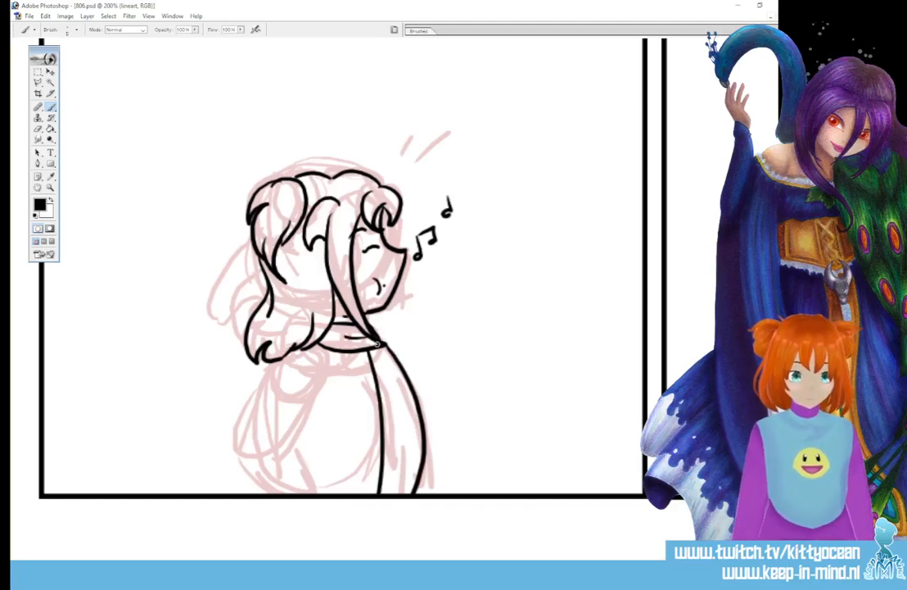
mouse_move(384, 345)
left_mouse_down()
mouse_move(434, 422)
mouse_move(438, 497)
left_mouse_up()
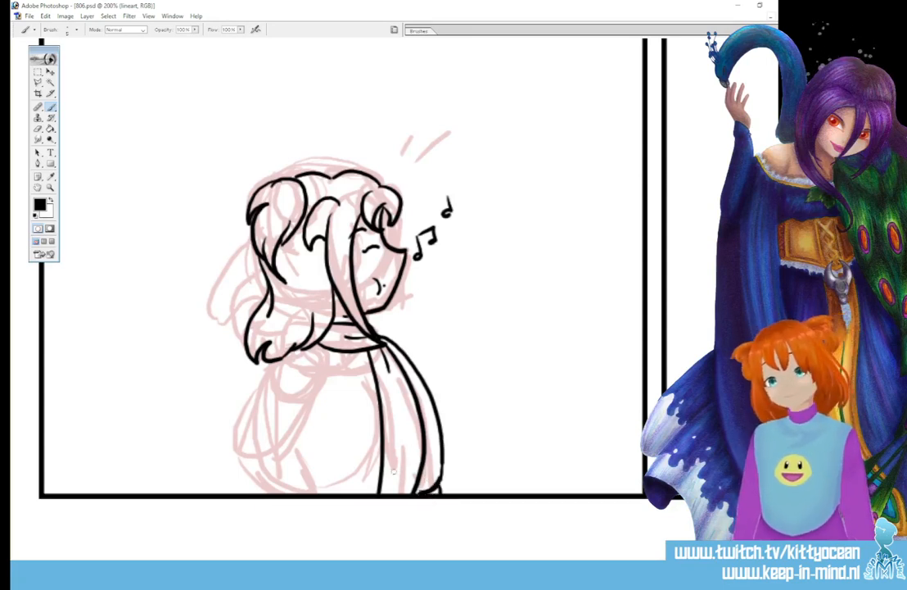
left_click_drag(402, 472, 395, 489)
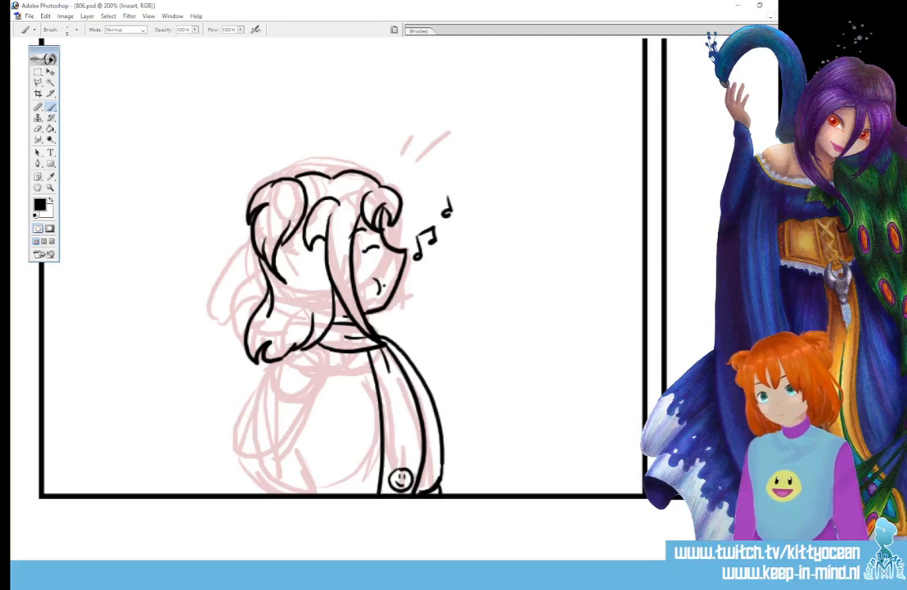
Step: Undo the stray shoulder line and rough in new shoulder, torso and arm guides on the sketch layer
left_click_drag(314, 361, 310, 397)
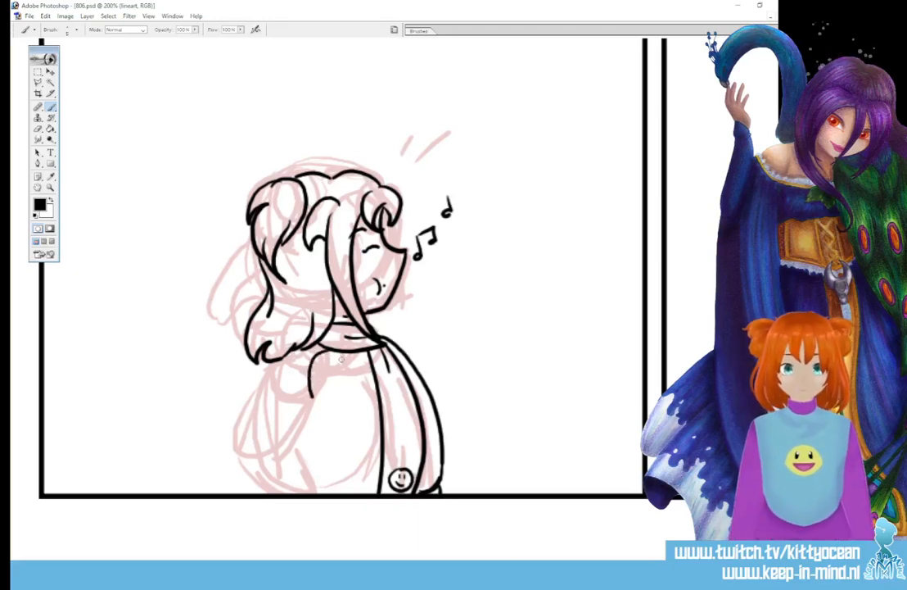
key("ctrl+z")
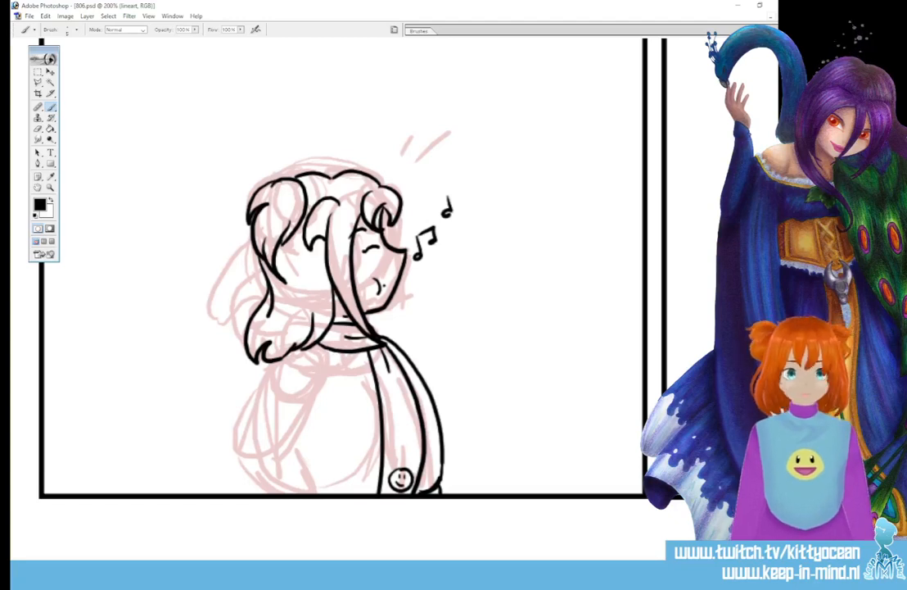
key("alt+bracketleft")
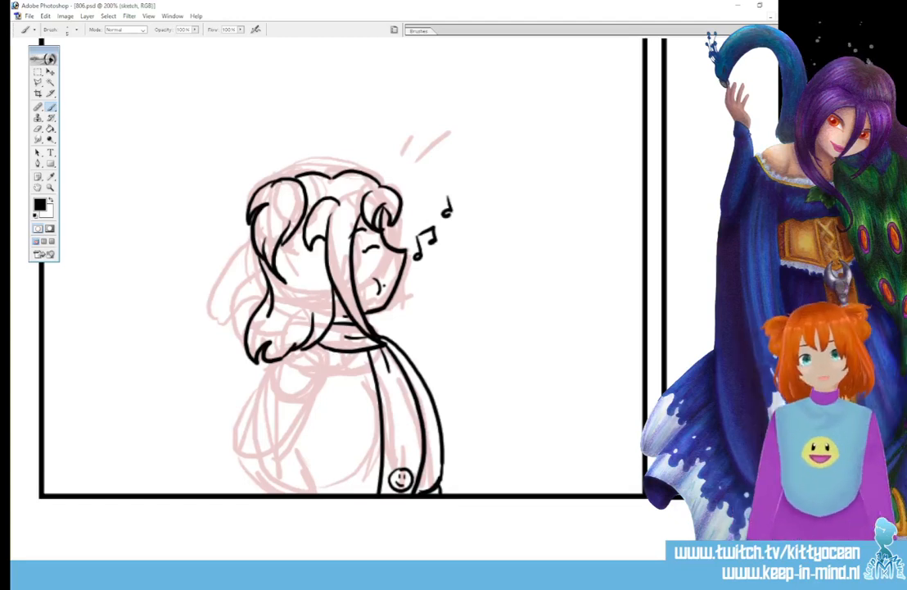
mouse_move(324, 357)
left_mouse_down()
mouse_move(312, 390)
mouse_move(320, 402)
mouse_move(347, 384)
mouse_move(351, 405)
left_mouse_up()
mouse_move(321, 411)
left_mouse_down()
mouse_move(343, 447)
mouse_move(378, 488)
left_mouse_up()
left_click_drag(351, 368, 413, 463)
left_click_drag(366, 407, 403, 476)
mouse_move(399, 448)
left_mouse_down()
mouse_move(370, 473)
mouse_move(430, 487)
left_mouse_up()
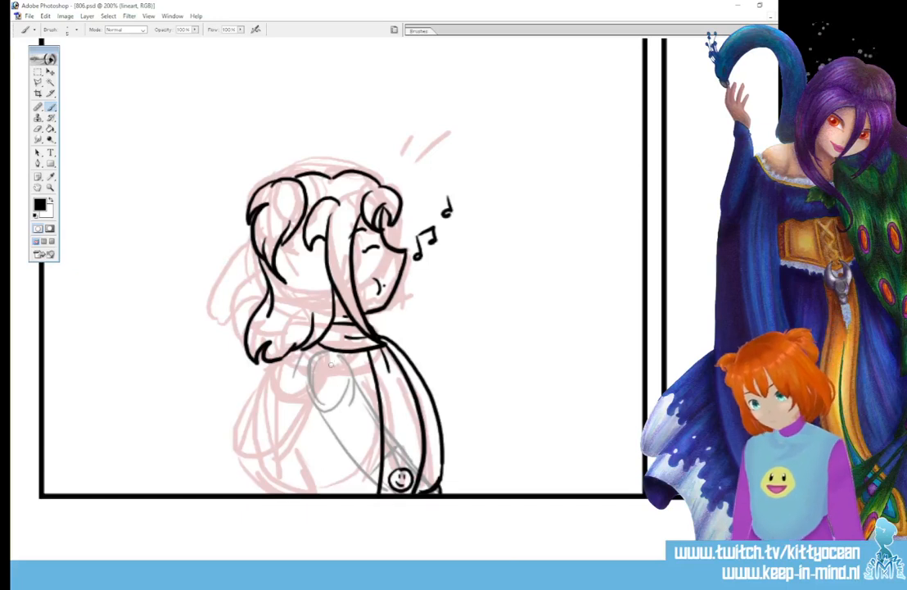
Step: Ink the near arm, sleeve folds and small shirt creases of the first panel's character on the lineart layer
left_click_drag(332, 360, 292, 440)
mouse_move(282, 366)
left_mouse_down()
mouse_move(257, 429)
mouse_move(280, 454)
mouse_move(294, 445)
mouse_move(318, 493)
left_mouse_up()
left_click_drag(254, 428, 279, 493)
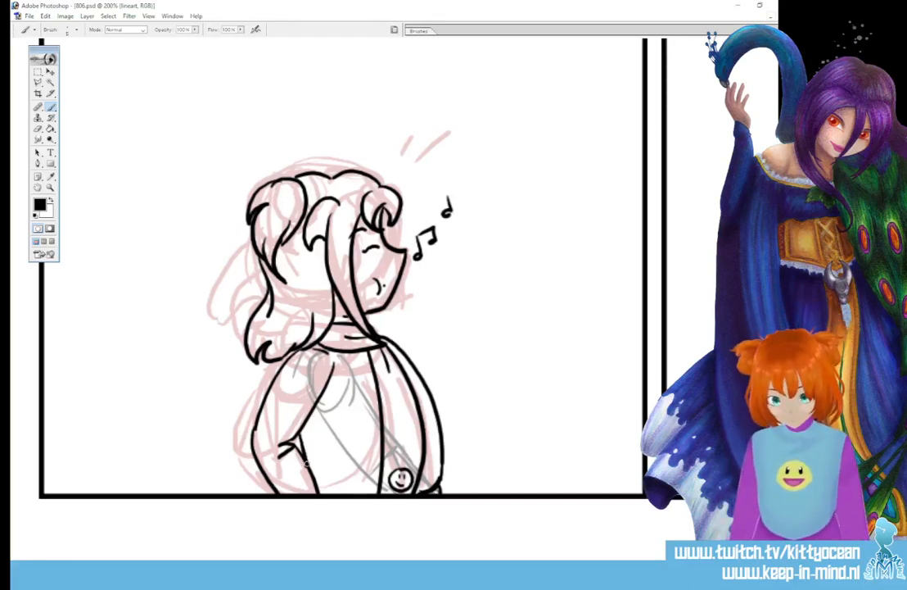
left_click_drag(332, 484, 344, 487)
left_click_drag(345, 490, 356, 485)
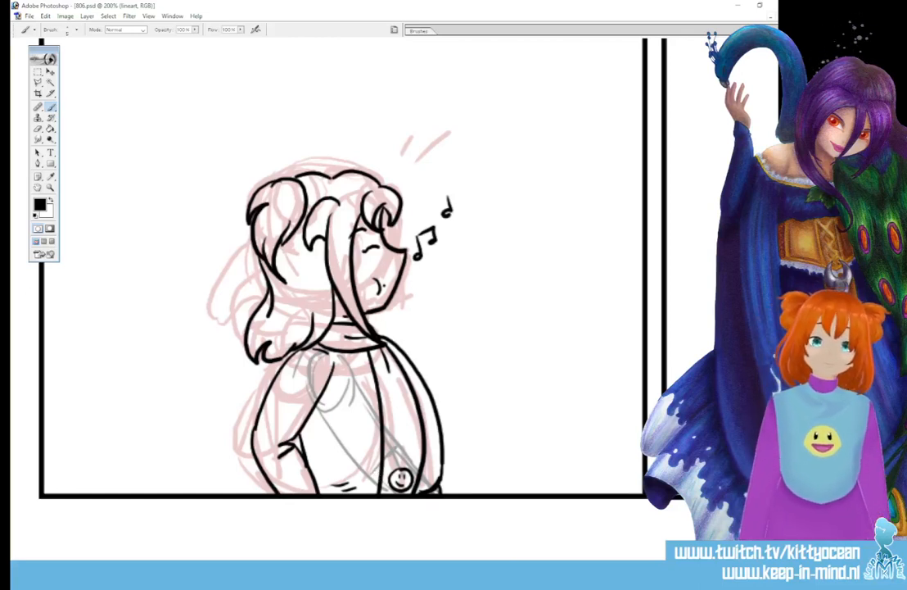
Step: Duplicate the first panel's inked character onto the second panel's sketch and merge the copy into the lineart layer
left_click(38, 72)
left_click_drag(208, 142, 295, 264)
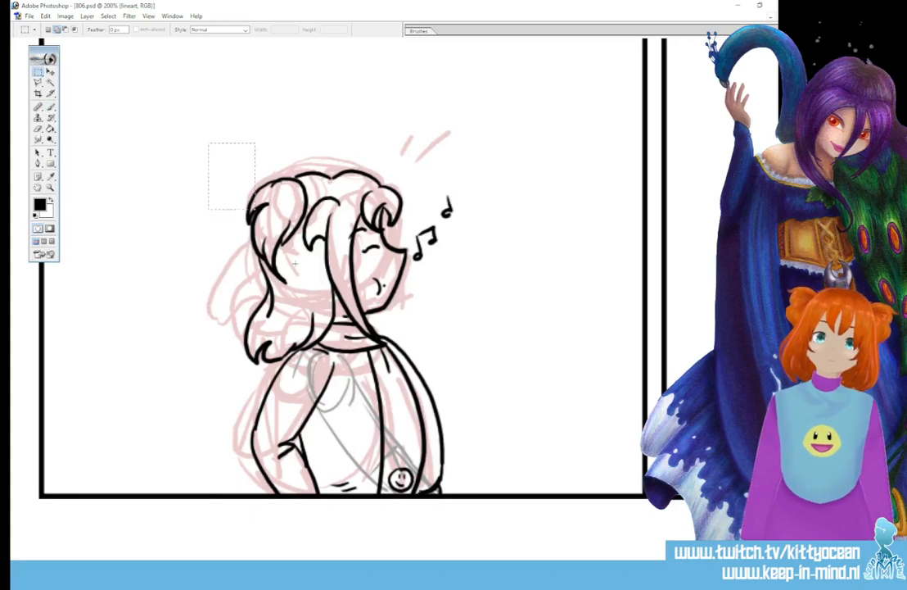
left_click_drag(255, 209, 487, 508)
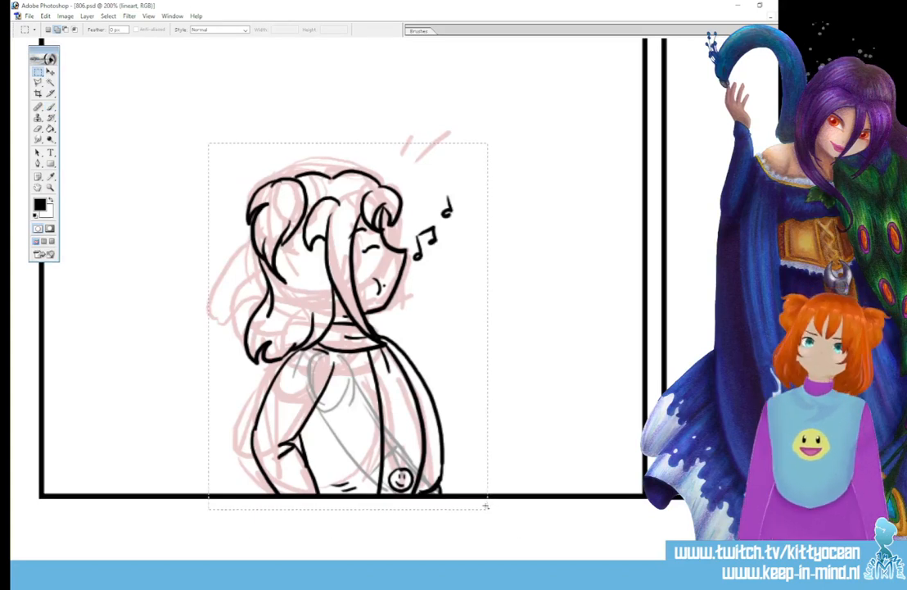
scroll(340, 262, "right", 10)
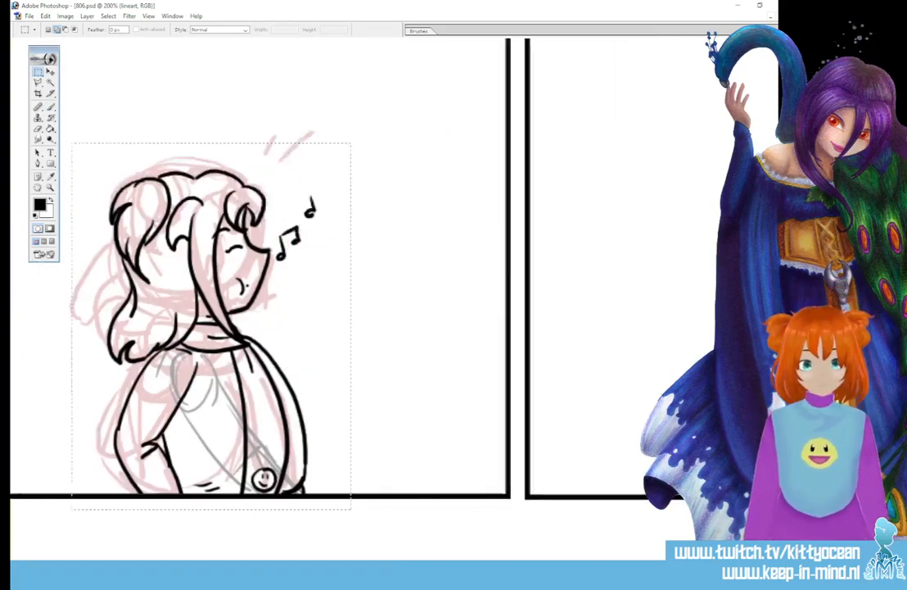
key("ctrl+j")
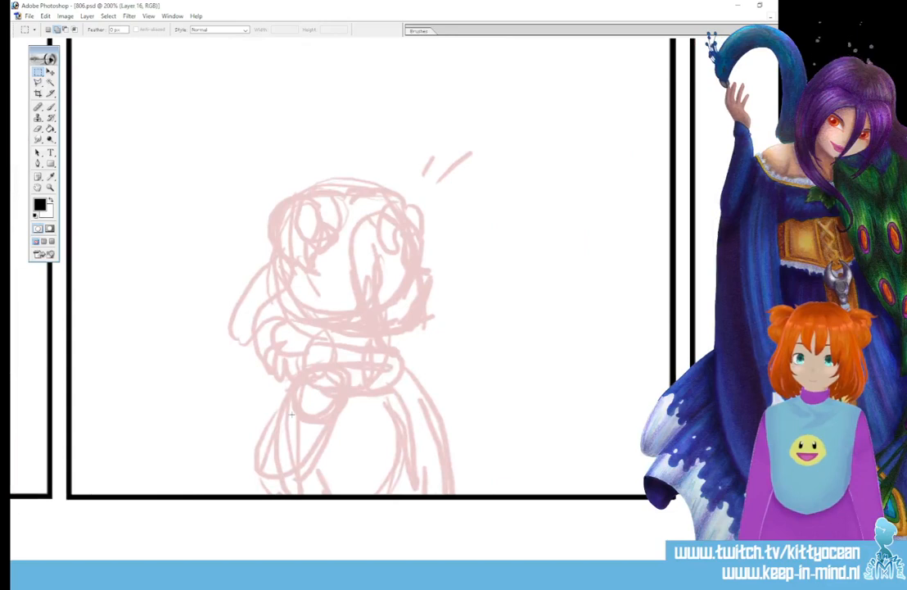
key("v")
left_click_drag(409, 374, 516, 374)
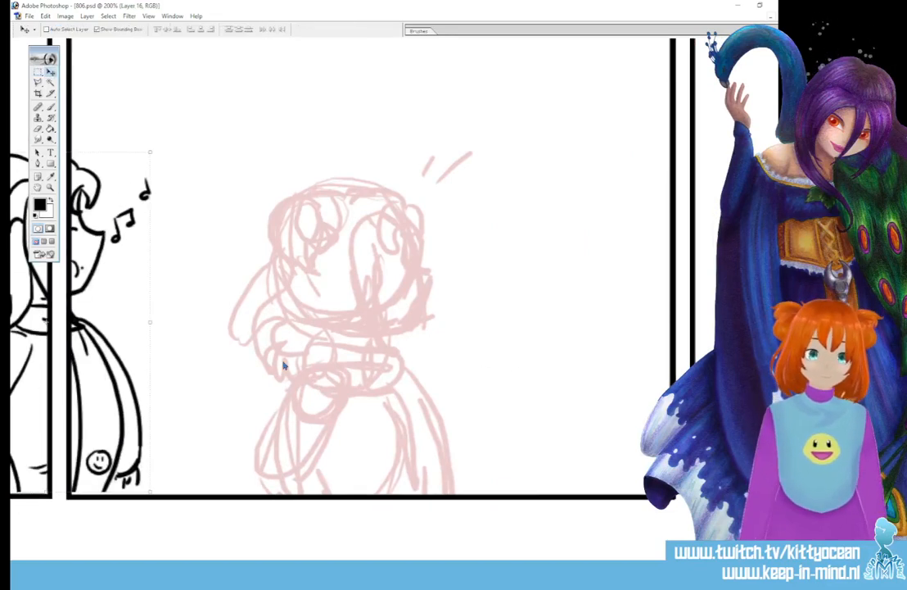
left_click_drag(259, 369, 507, 370)
mouse_move(405, 357)
left_mouse_down()
mouse_move(386, 372)
mouse_move(390, 384)
left_mouse_up()
key("ctrl+e")
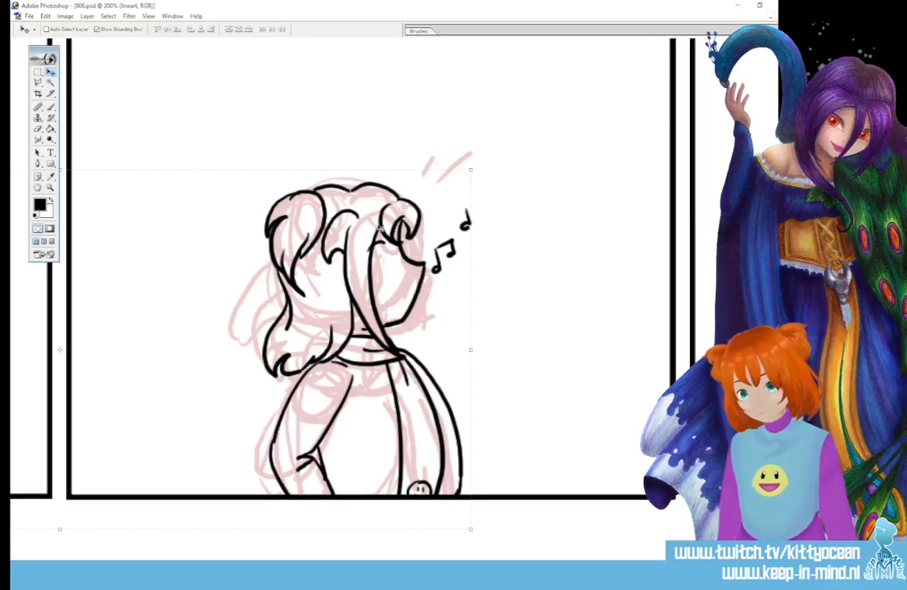
Step: Draw an open eye on the second panel's character and replace the music notes with two short accent strokes
key("b")
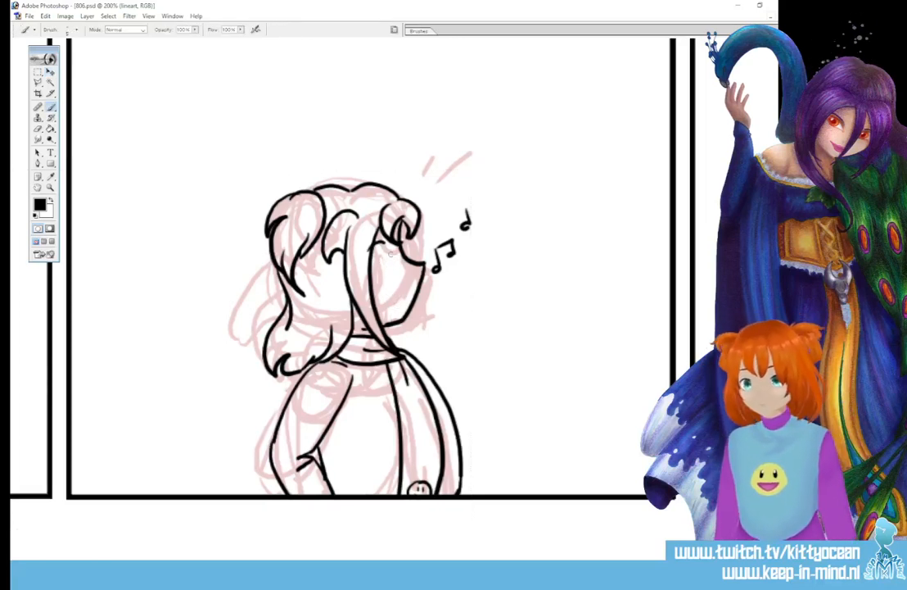
left_click_drag(391, 254, 390, 256)
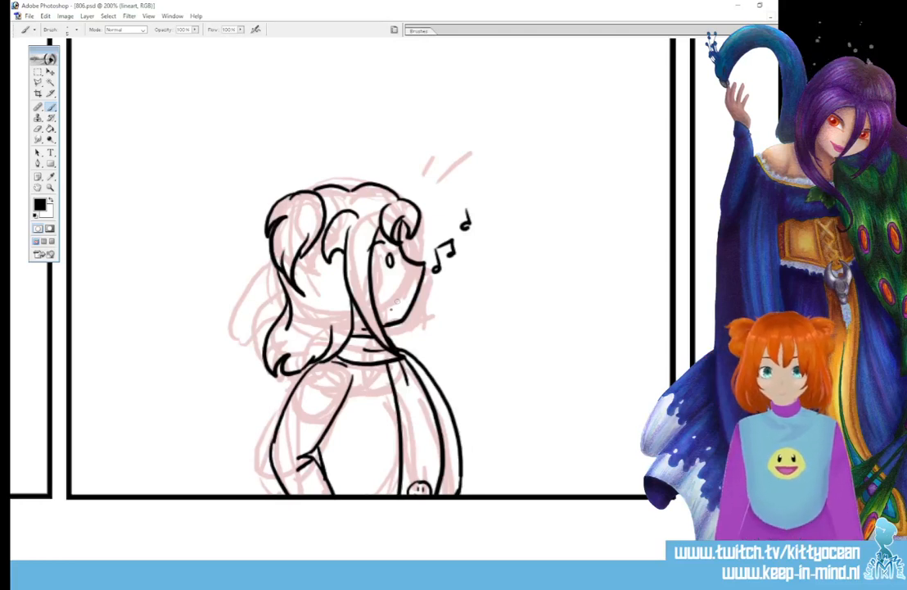
mouse_move(434, 247)
left_mouse_down()
mouse_move(436, 272)
mouse_move(453, 238)
mouse_move(455, 263)
mouse_move(434, 269)
mouse_move(467, 210)
left_mouse_up()
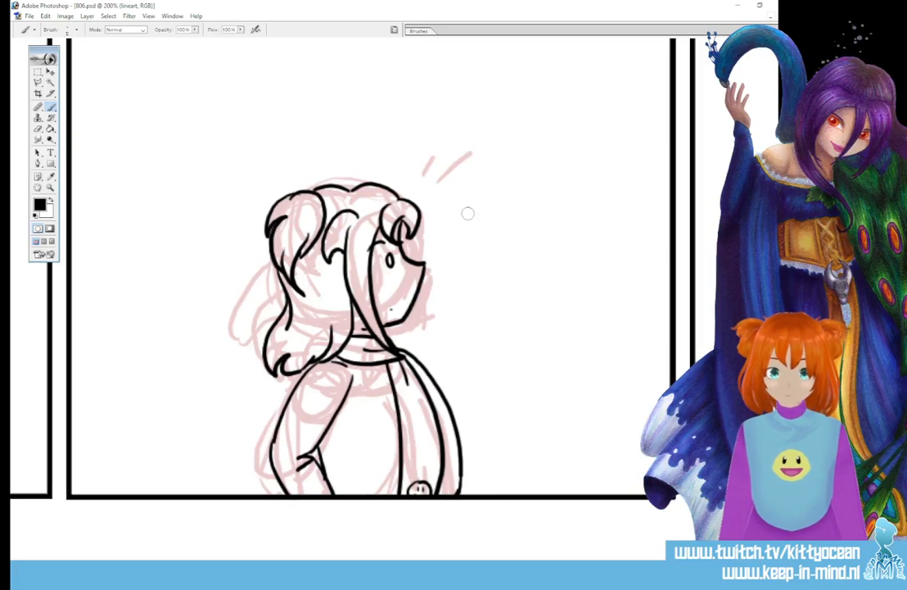
mouse_move(423, 181)
left_mouse_down()
mouse_move(438, 164)
mouse_move(466, 163)
left_mouse_up()
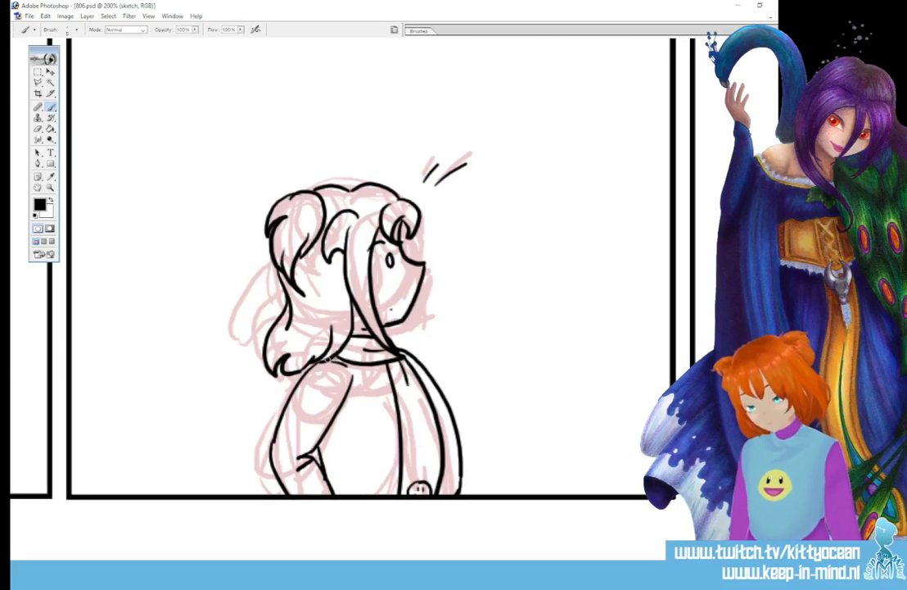
Step: Rough in arm and torso guides for the second panel's character on the sketch layer, then reactivate the lineart layer
left_click_drag(317, 372, 317, 458)
mouse_move(372, 372)
left_mouse_down()
mouse_move(357, 410)
mouse_move(347, 408)
mouse_move(397, 473)
left_mouse_up()
left_click_drag(351, 429, 395, 462)
mouse_move(378, 382)
left_mouse_down()
mouse_move(408, 447)
mouse_move(447, 494)
left_mouse_up()
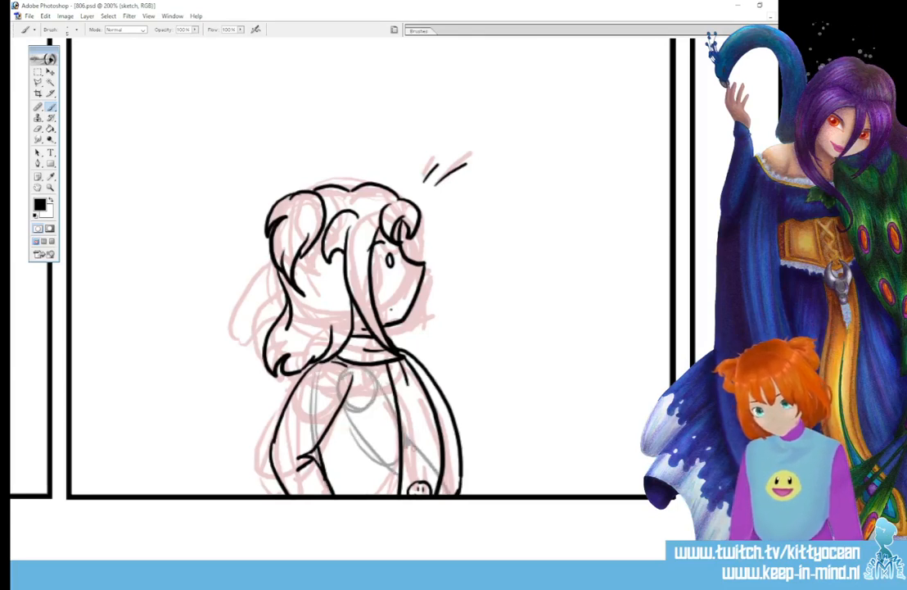
left_click_drag(412, 446, 445, 493)
left_click_drag(384, 467, 407, 494)
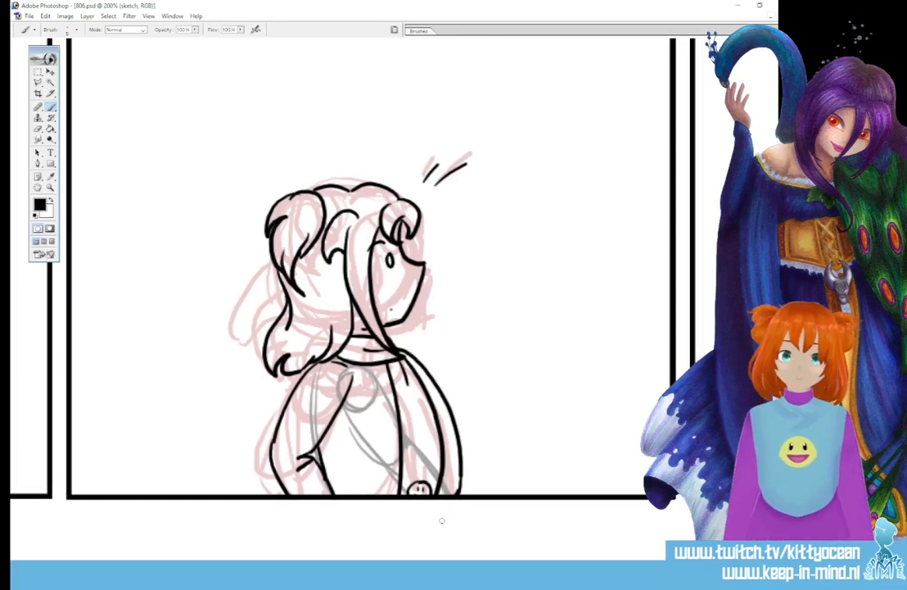
key("alt+]")
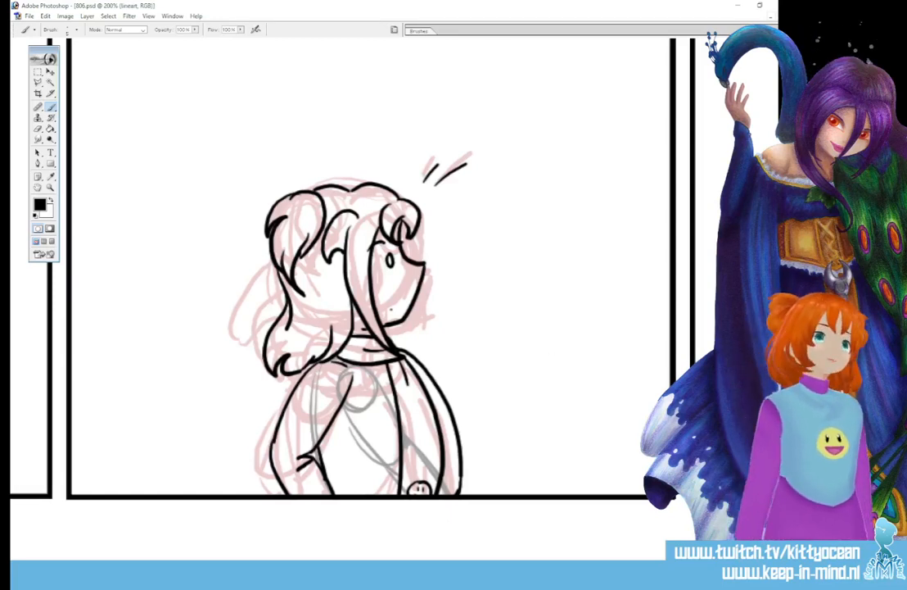
Step: Re-ink the second panel character's near arm and back along the new guides and erase the leftover smiley and overlapping lines
left_click_drag(325, 360, 332, 494)
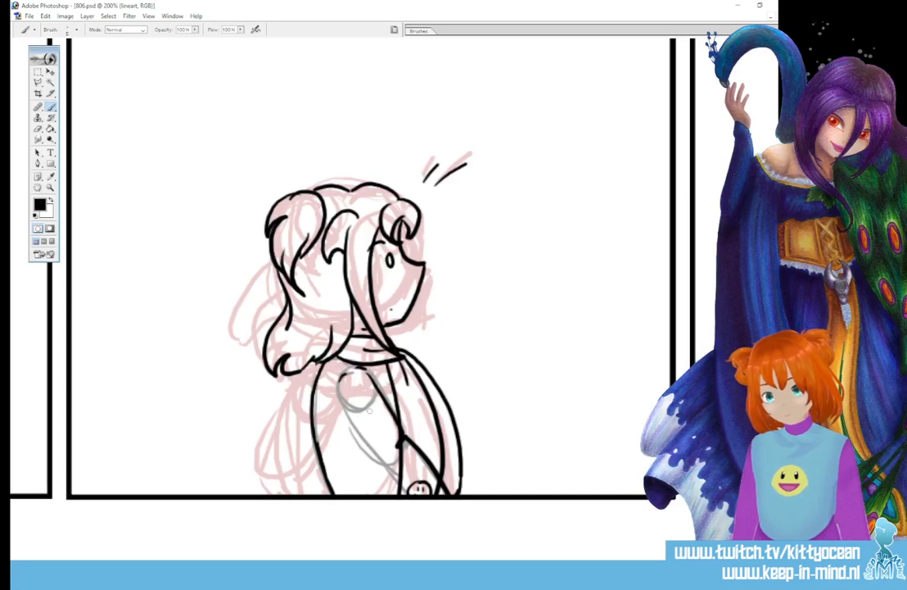
left_click_drag(341, 378, 383, 458)
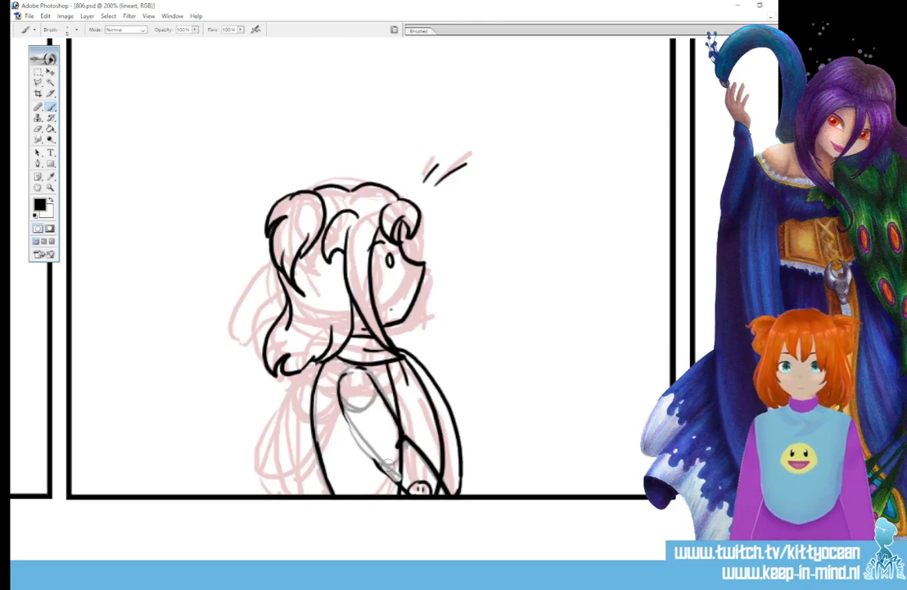
mouse_move(343, 407)
left_mouse_down()
mouse_move(351, 438)
mouse_move(383, 470)
left_mouse_up()
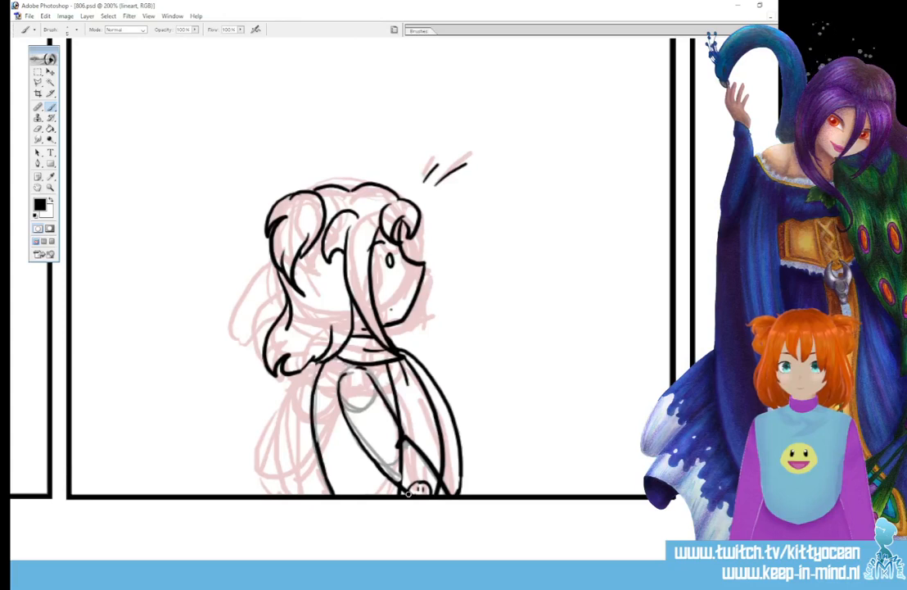
mouse_move(397, 470)
left_mouse_down()
mouse_move(422, 493)
mouse_move(393, 451)
mouse_move(402, 474)
mouse_move(393, 432)
mouse_move(429, 492)
left_mouse_up()
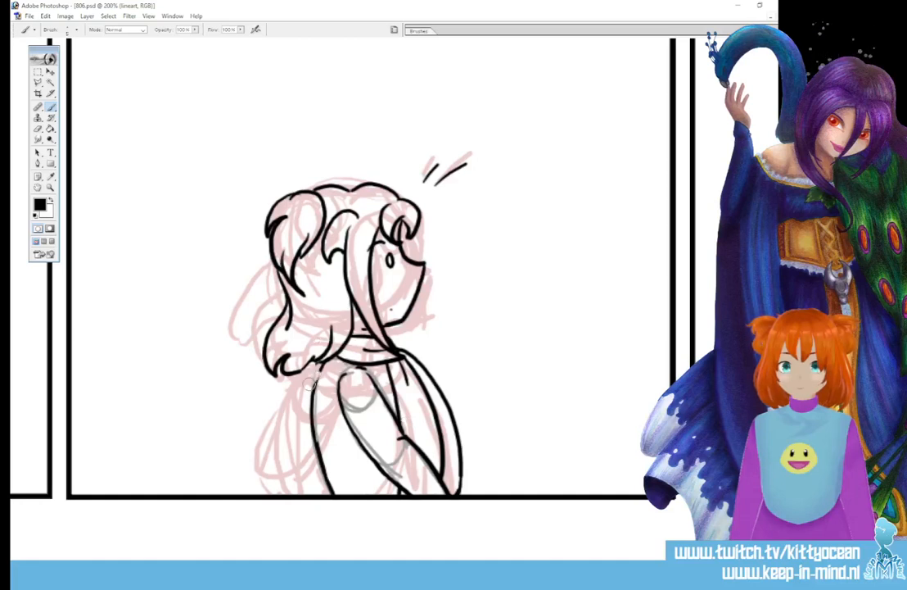
left_click_drag(315, 370, 332, 495)
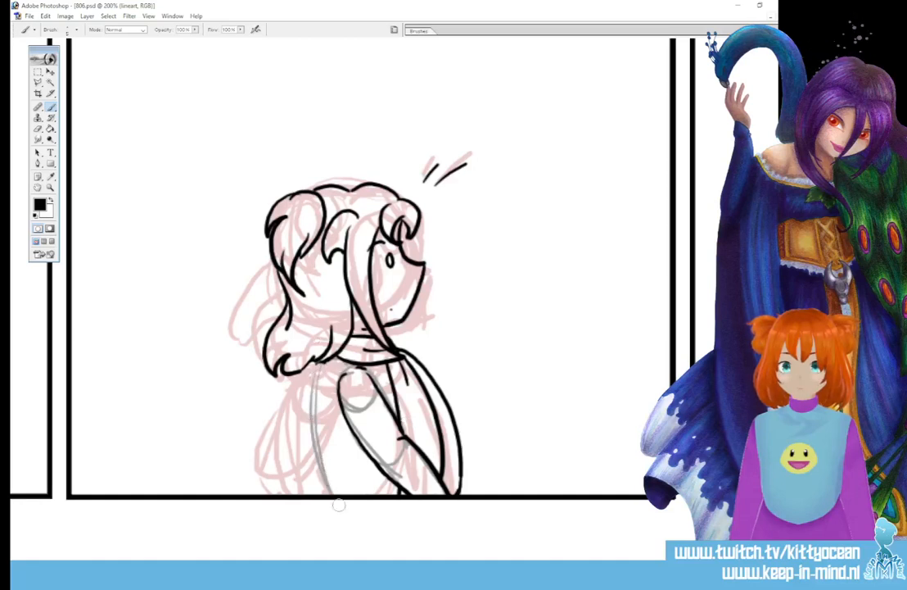
mouse_move(328, 357)
left_mouse_down()
mouse_move(321, 387)
mouse_move(332, 495)
left_mouse_up()
Step: Extend the second panel character's hair with pointed tips falling over the back of the shoulder
left_click_drag(316, 359, 323, 403)
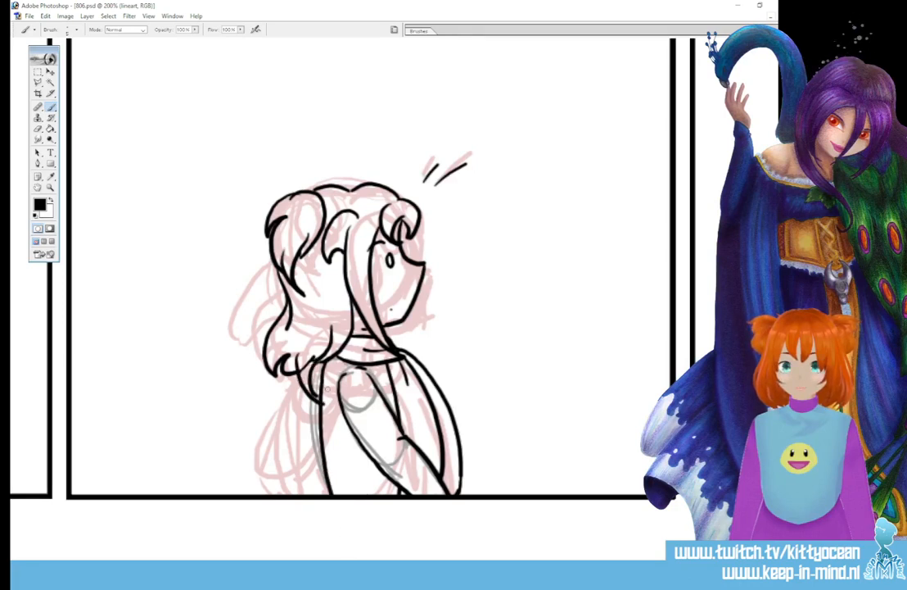
key("ctrl+z")
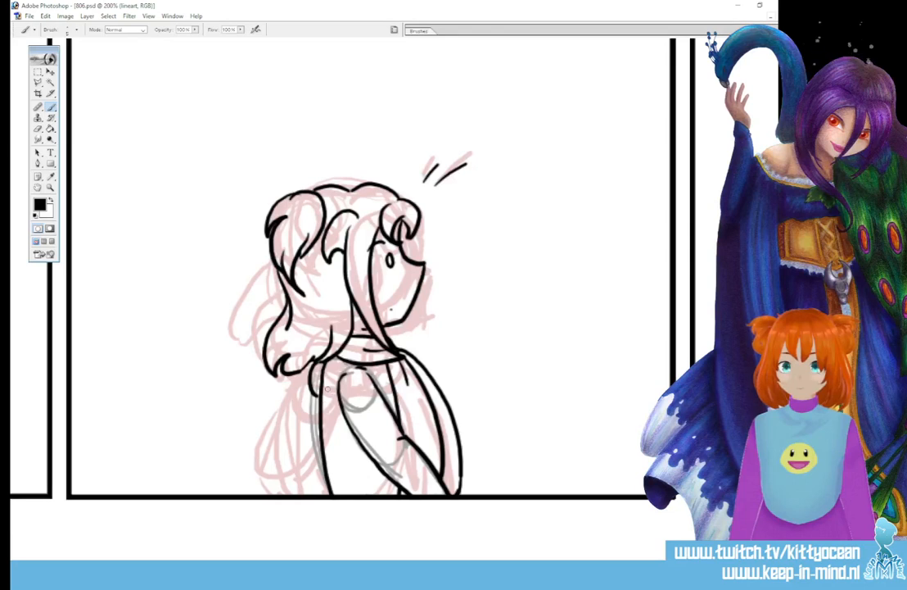
mouse_move(299, 358)
left_mouse_down()
mouse_move(292, 369)
mouse_move(316, 394)
left_mouse_up()
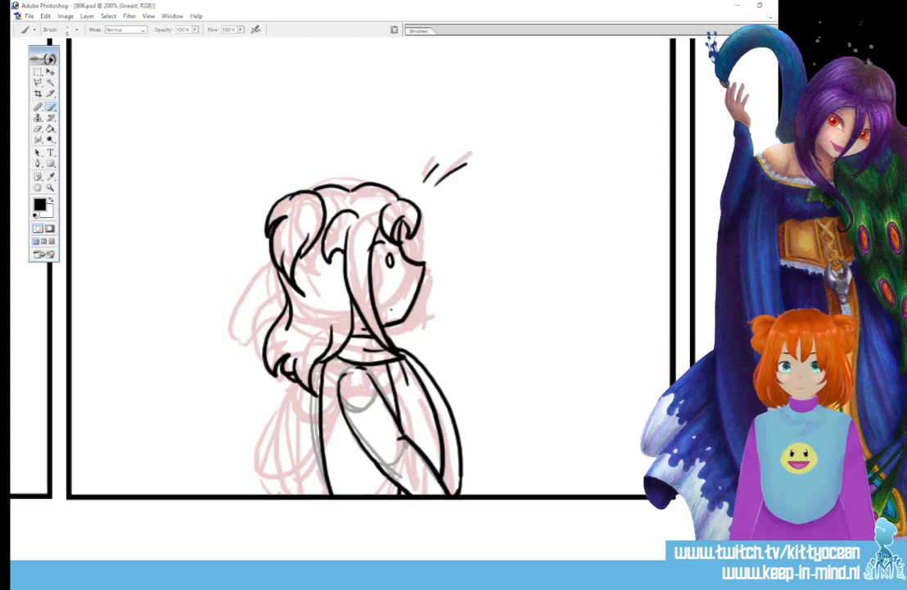
left_click_drag(285, 366, 306, 393)
mouse_move(285, 359)
left_mouse_down()
mouse_move(290, 382)
mouse_move(308, 385)
left_mouse_up()
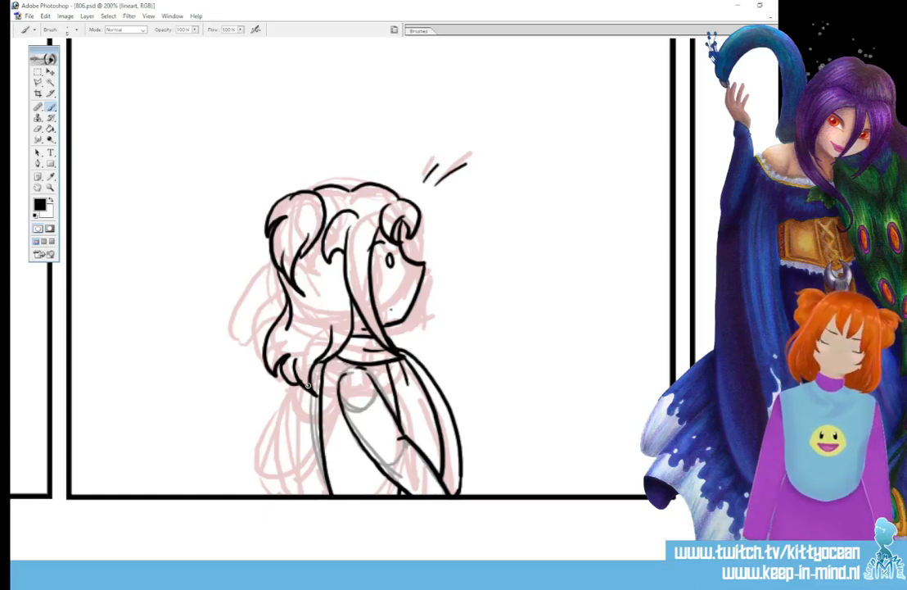
Step: Ink the back-view head in the third panel with parted hair, wavy hair ends and two side tufts
scroll(308, 385, "right", 7)
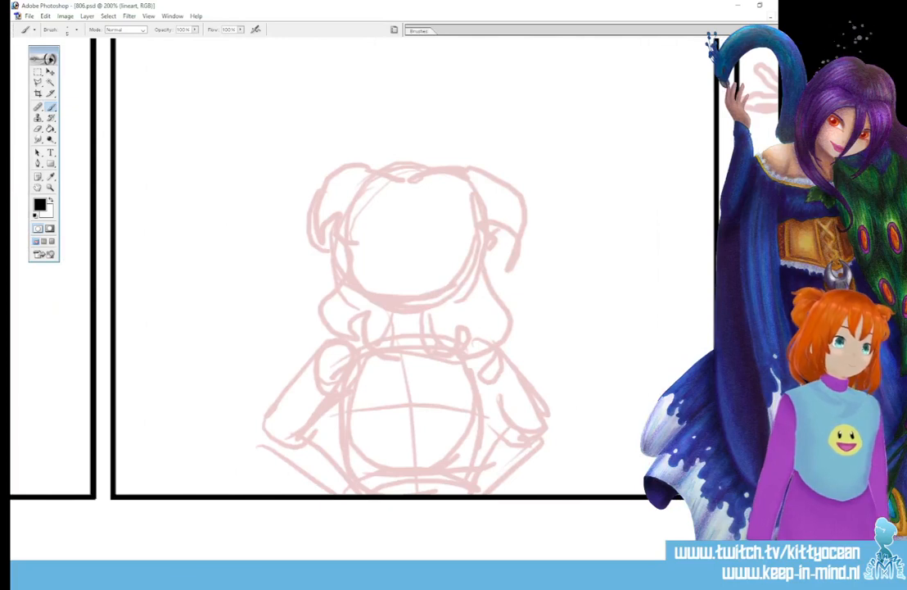
scroll(401, 327, "up", 2)
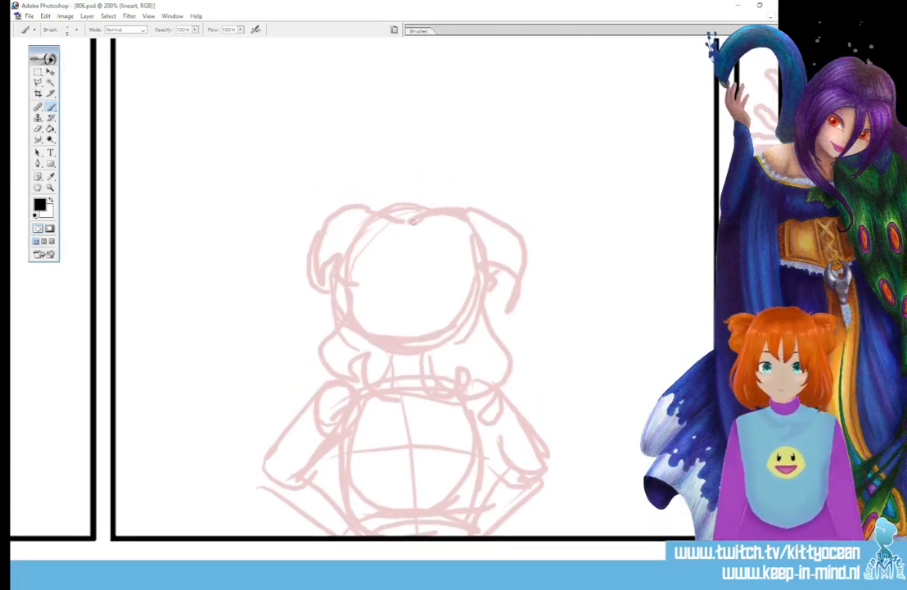
mouse_move(409, 219)
left_mouse_down()
mouse_move(366, 223)
mouse_move(365, 334)
left_mouse_up()
mouse_move(342, 287)
left_mouse_down()
mouse_move(328, 369)
mouse_move(391, 412)
left_mouse_up()
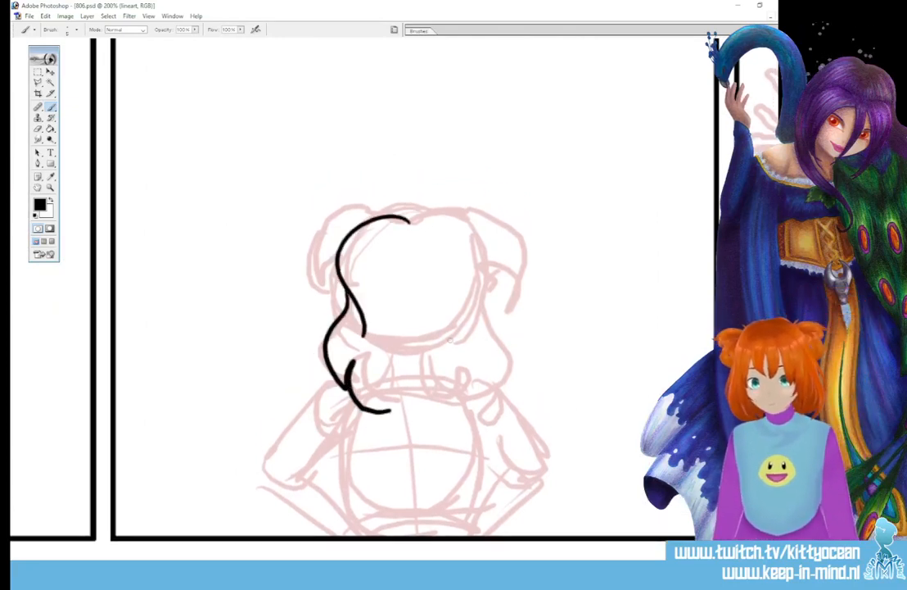
mouse_move(407, 220)
left_mouse_down()
mouse_move(472, 231)
mouse_move(474, 331)
left_mouse_up()
mouse_move(486, 285)
left_mouse_down()
mouse_move(469, 373)
mouse_move(395, 430)
mouse_move(422, 415)
left_mouse_up()
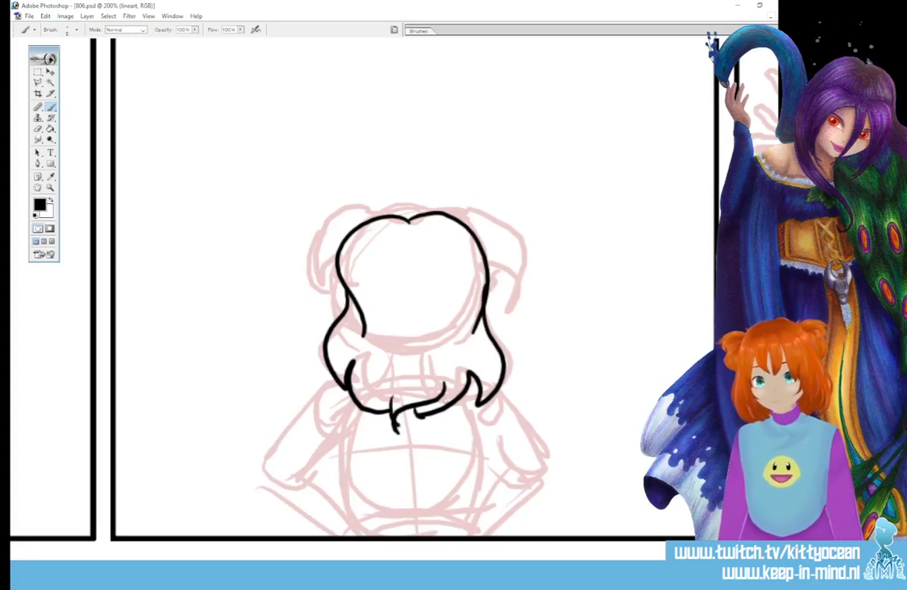
mouse_move(467, 219)
left_mouse_down()
mouse_move(524, 267)
mouse_move(503, 278)
mouse_move(496, 315)
left_mouse_up()
mouse_move(367, 217)
left_mouse_down()
mouse_move(316, 230)
mouse_move(317, 273)
mouse_move(348, 303)
left_mouse_up()
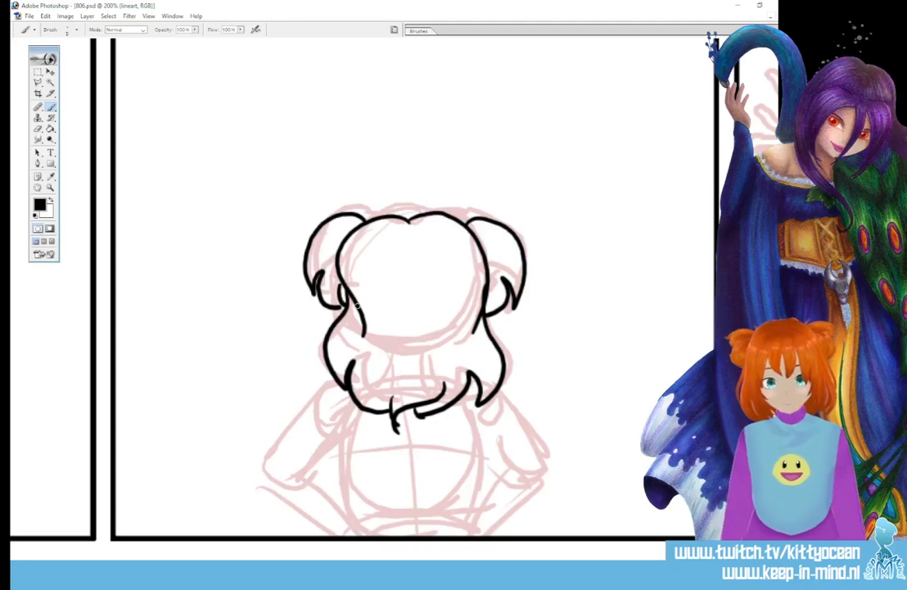
Step: Ink the third panel character's bent arms, torso sides, waist line and dashed centre line on the back
scroll(393, 287, "down", 2)
mouse_move(344, 343)
left_mouse_down()
mouse_move(267, 429)
mouse_move(313, 440)
left_mouse_up()
left_click_drag(353, 391, 303, 435)
left_click_drag(351, 370, 350, 474)
mouse_move(313, 437)
left_mouse_down()
mouse_move(351, 479)
mouse_move(352, 494)
left_mouse_up()
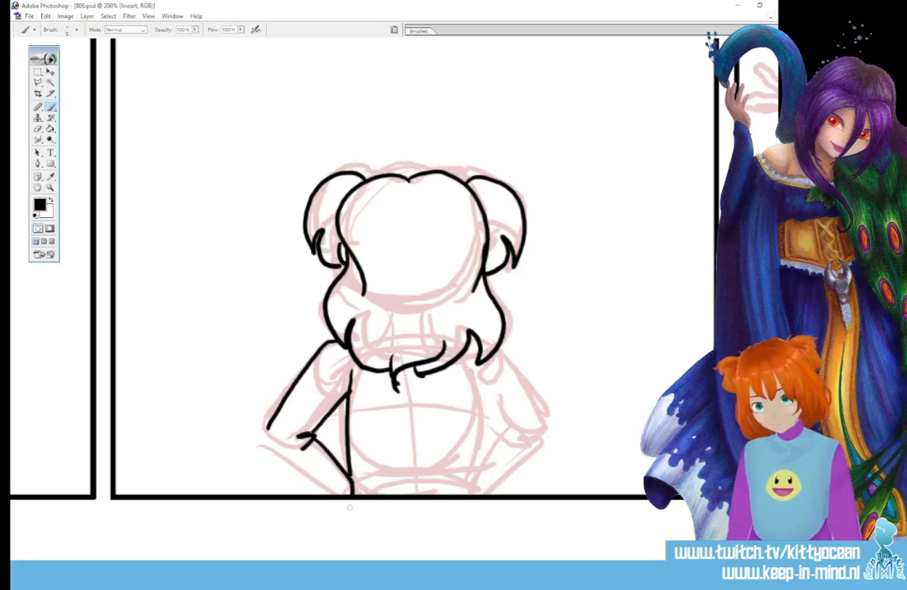
left_click_drag(269, 428, 321, 493)
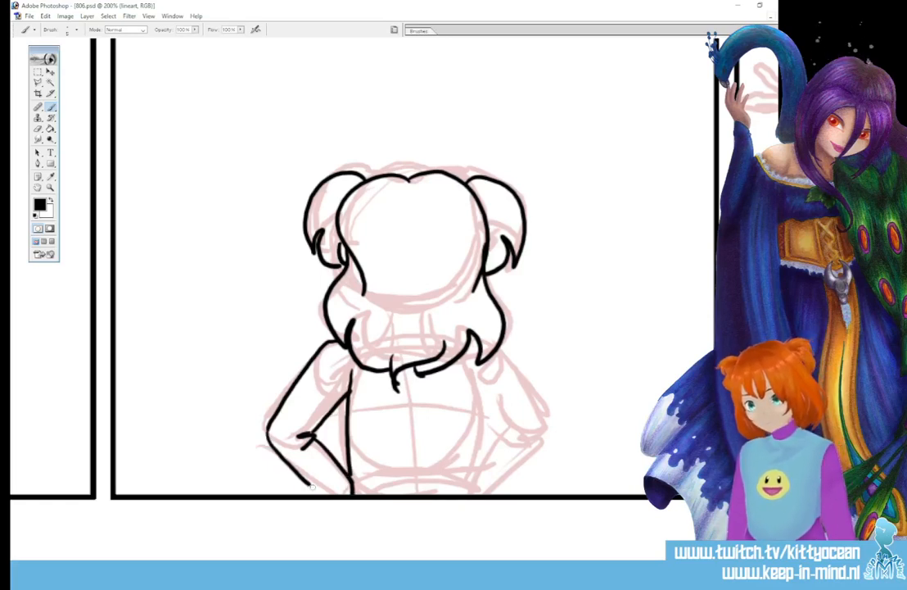
left_click_drag(468, 369, 472, 494)
mouse_move(353, 477)
left_mouse_down()
mouse_move(379, 491)
mouse_move(413, 486)
left_mouse_up()
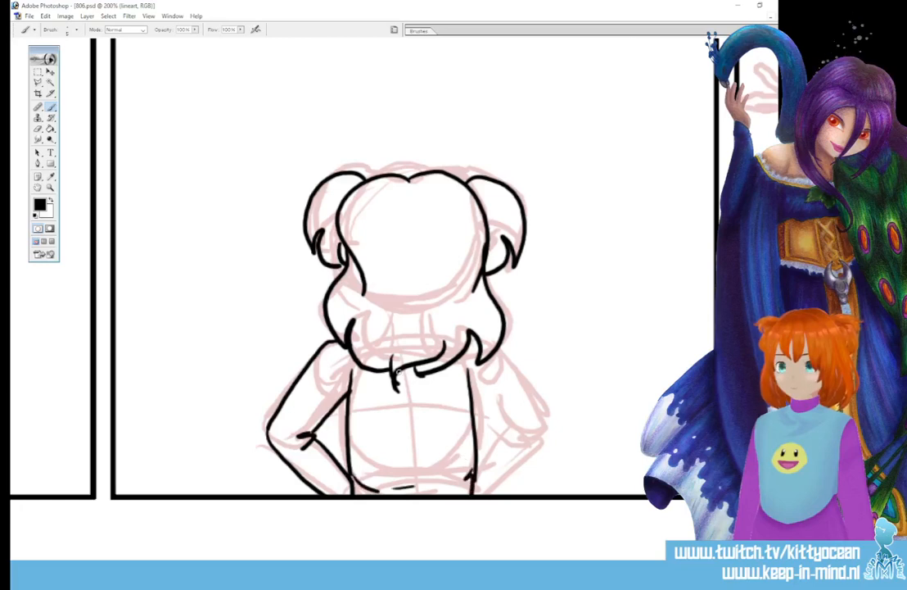
mouse_move(502, 351)
left_mouse_down()
mouse_move(539, 428)
mouse_move(490, 493)
mouse_move(492, 451)
mouse_move(524, 435)
mouse_move(503, 441)
left_mouse_up()
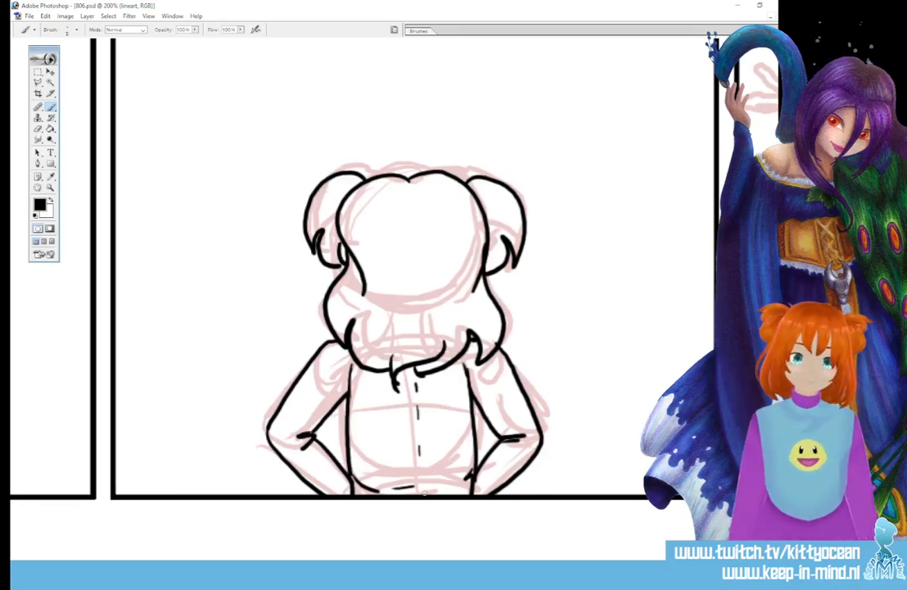
Step: Paste a copy of the first panel's inked character into the fourth panel and move it to the right of the tree
scroll(425, 493, "right", 7)
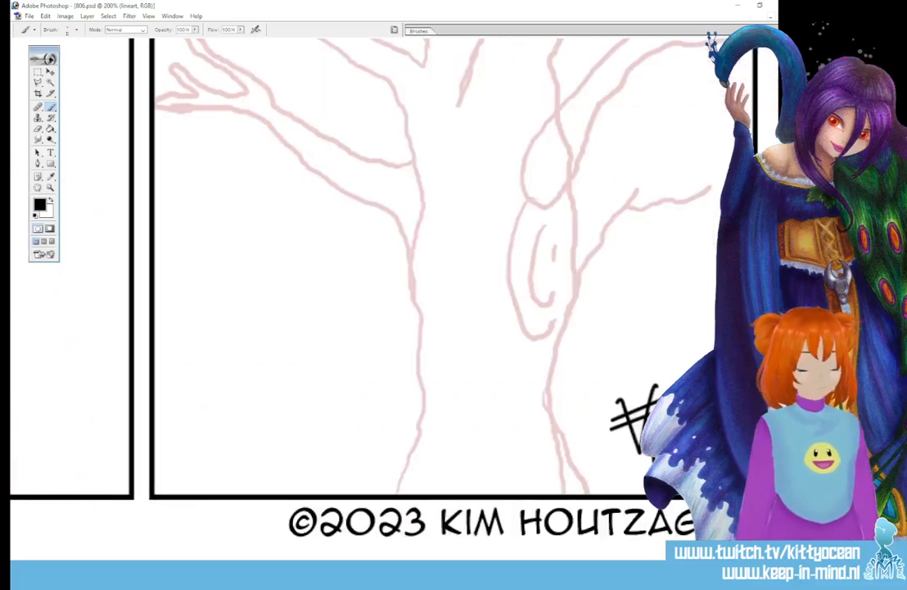
key("ctrl+v")
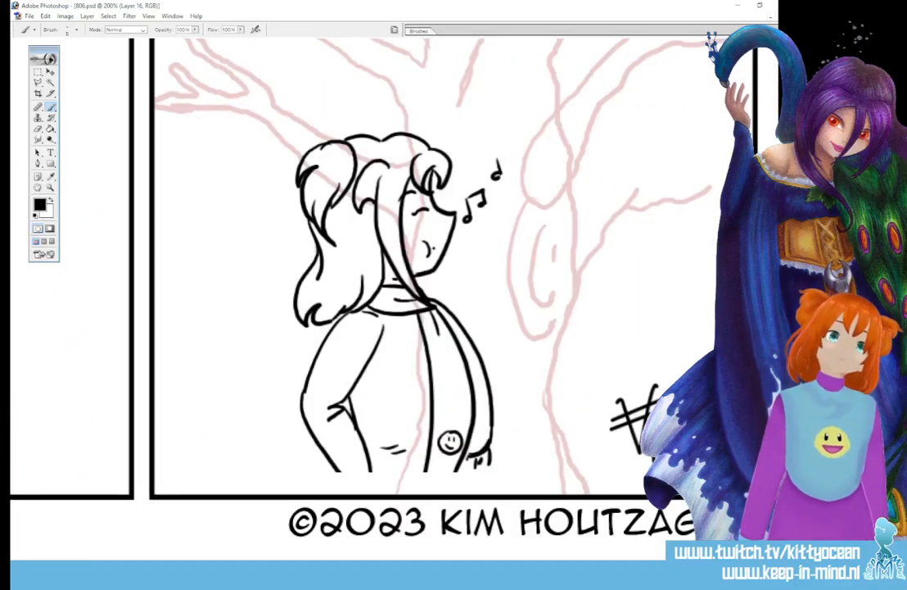
left_click(50, 72)
mouse_move(349, 353)
left_mouse_down()
mouse_move(685, 377)
mouse_move(719, 414)
left_mouse_up()
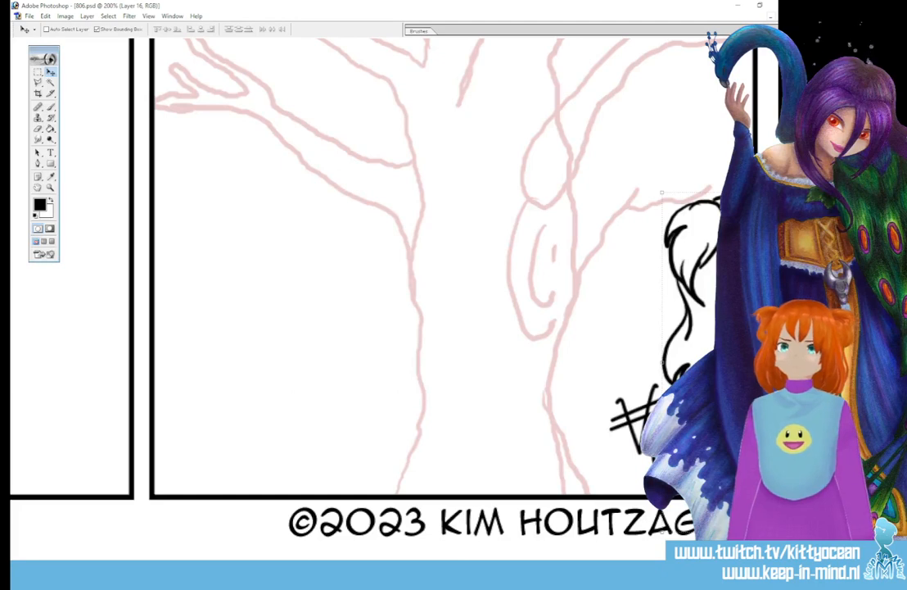
Step: Ink the left trunk edge and the upper left branch with its twigs on the tree layer in the fourth panel
key("ctrl+minus")
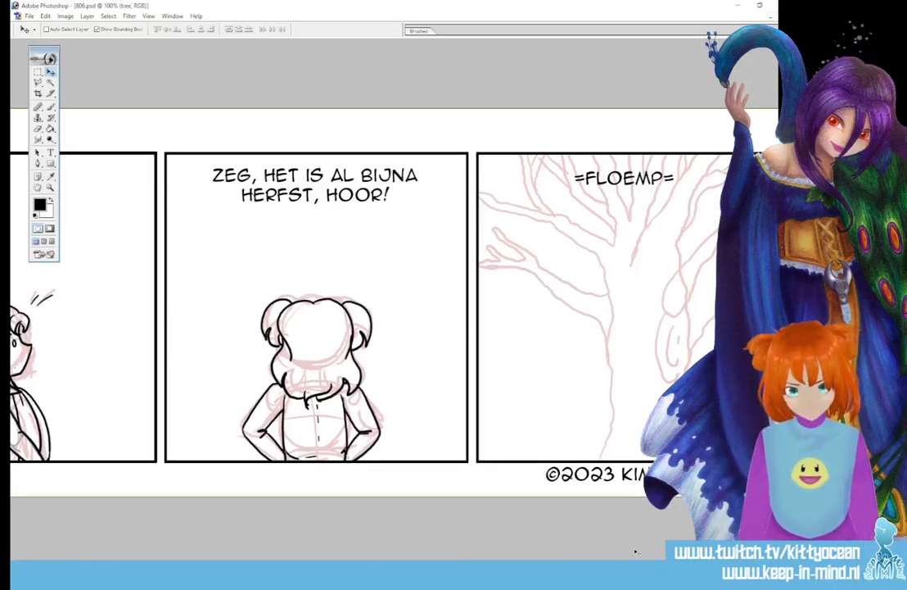
left_click(51, 107)
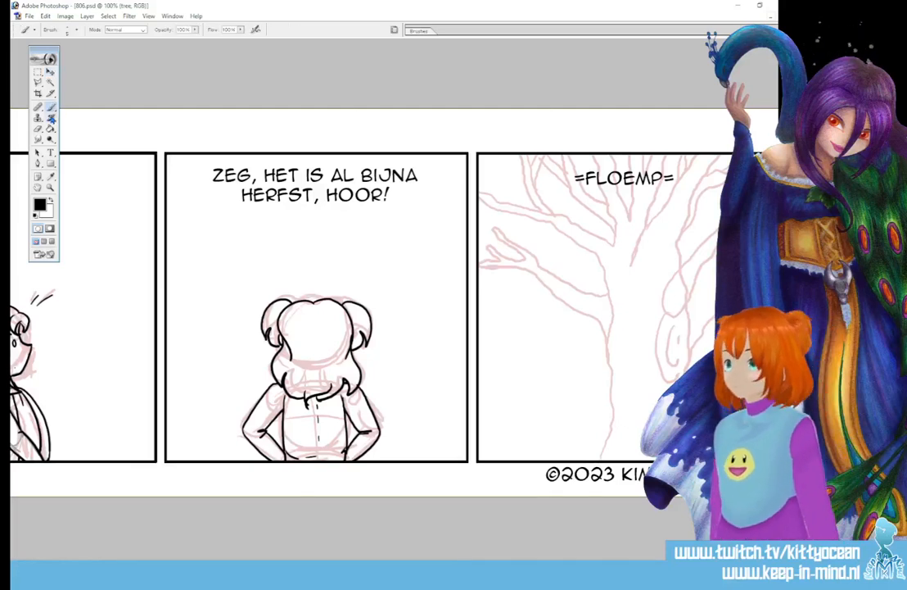
mouse_move(603, 459)
left_mouse_down()
mouse_move(606, 300)
mouse_move(597, 259)
mouse_move(556, 226)
mouse_move(478, 195)
mouse_move(506, 206)
mouse_move(494, 182)
mouse_move(521, 212)
mouse_move(498, 168)
mouse_move(542, 214)
left_mouse_up()
left_click_drag(468, 182, 614, 245)
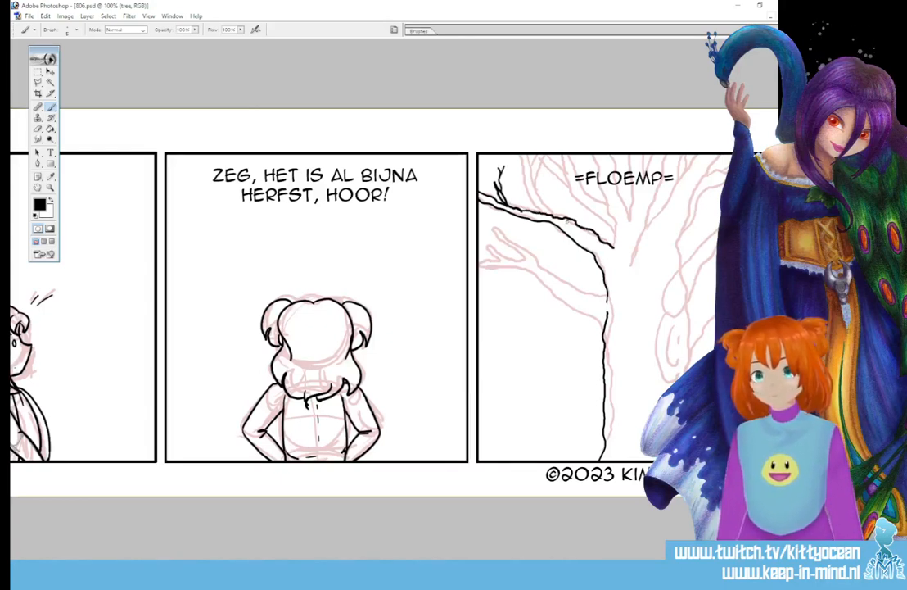
mouse_move(538, 204)
left_mouse_down()
mouse_move(546, 154)
mouse_move(533, 177)
left_mouse_up()
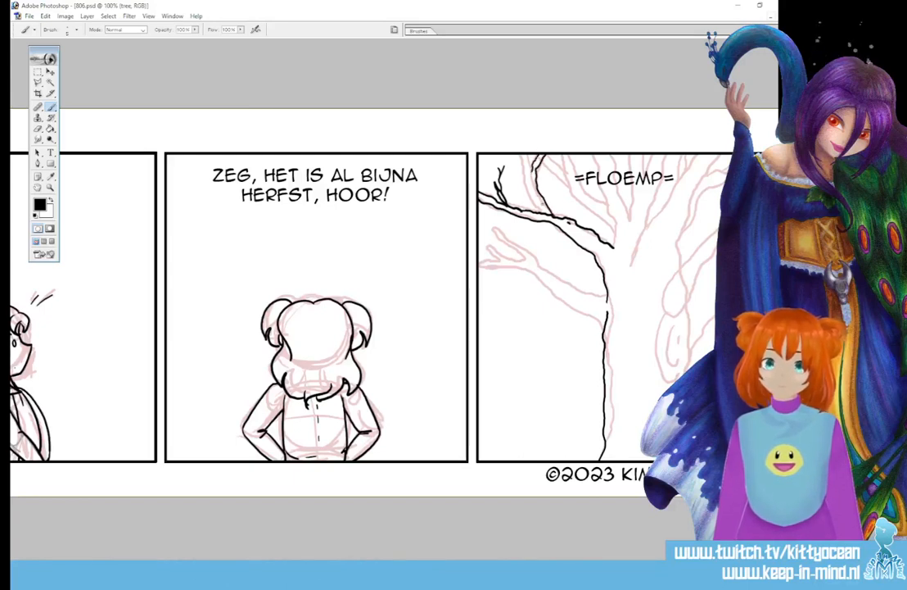
mouse_move(544, 213)
left_mouse_down()
mouse_move(520, 156)
mouse_move(533, 171)
left_mouse_up()
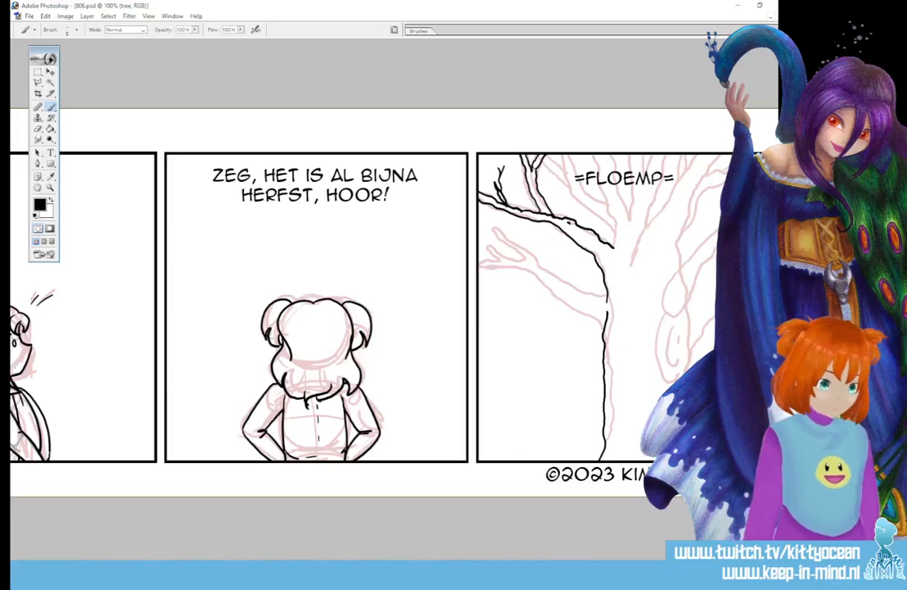
Step: Ink the tree's lower left branches with small twigs and a knot, joining them to the trunk
left_click_drag(608, 296, 522, 248)
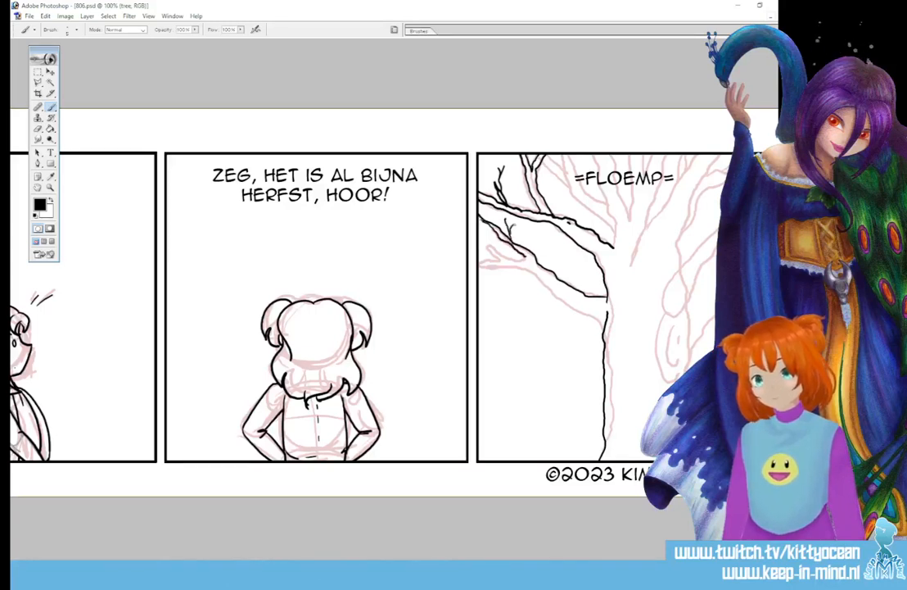
left_click_drag(511, 226, 517, 233)
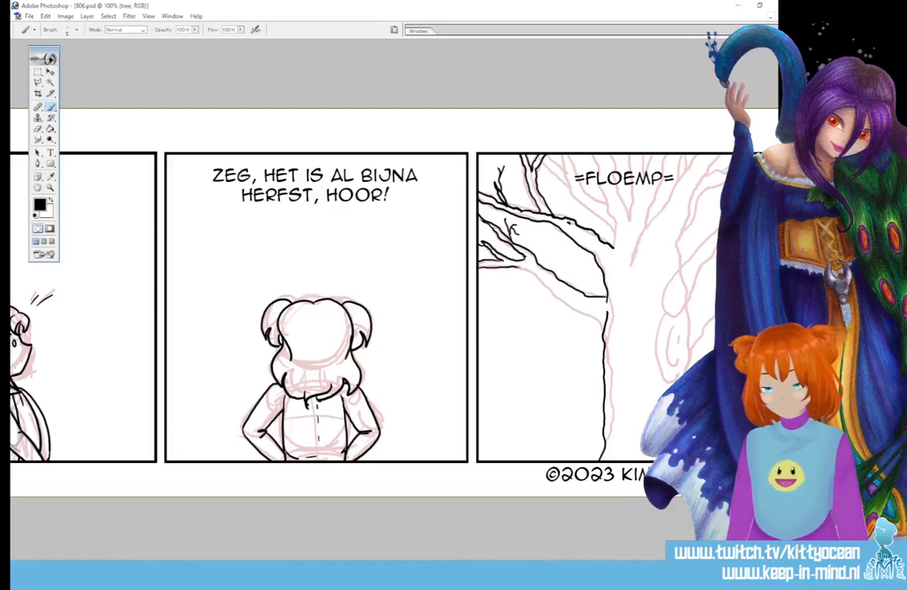
mouse_move(568, 303)
left_mouse_down()
mouse_move(598, 318)
mouse_move(604, 338)
left_mouse_up()
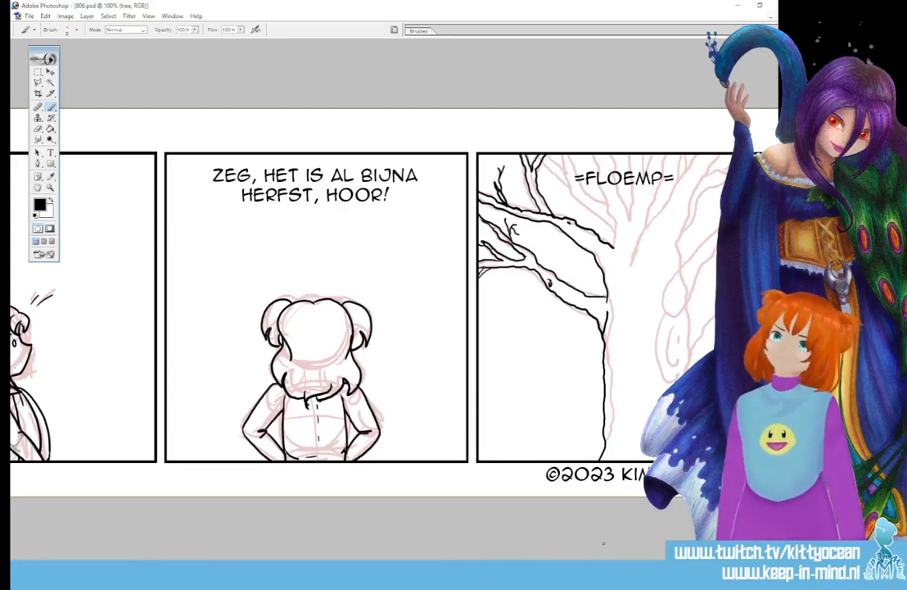
Step: Ink the tree's crown branches up to the panel edge and the rounded branch stump on the trunk's right side
mouse_move(613, 246)
left_mouse_down()
mouse_move(595, 153)
mouse_move(626, 211)
mouse_move(635, 153)
mouse_move(647, 176)
mouse_move(655, 153)
mouse_move(661, 175)
mouse_move(645, 225)
left_mouse_up()
mouse_move(632, 263)
left_mouse_down()
mouse_move(649, 211)
mouse_move(679, 175)
left_mouse_up()
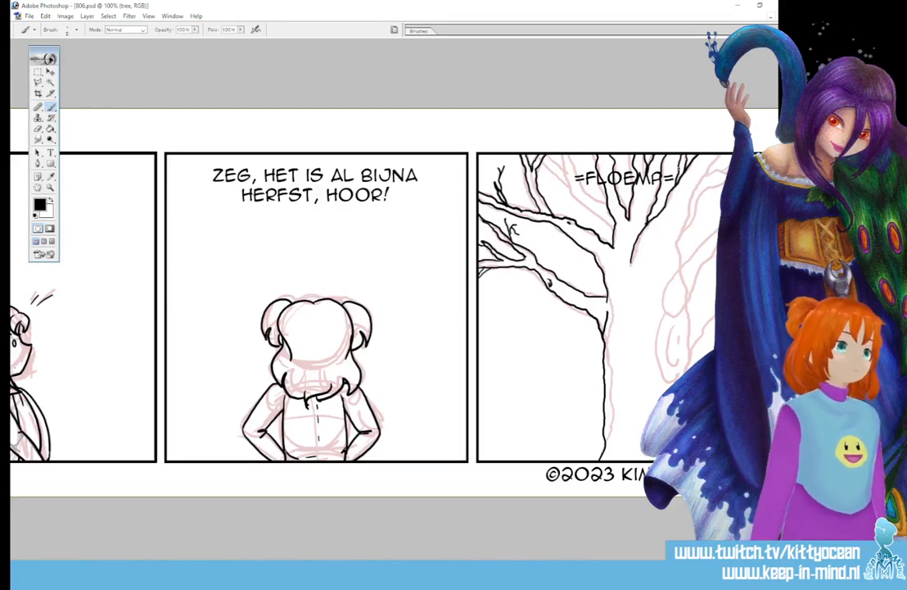
mouse_move(626, 131)
left_mouse_down()
mouse_move(595, 180)
mouse_move(588, 231)
left_mouse_up()
left_click_drag(679, 263, 703, 197)
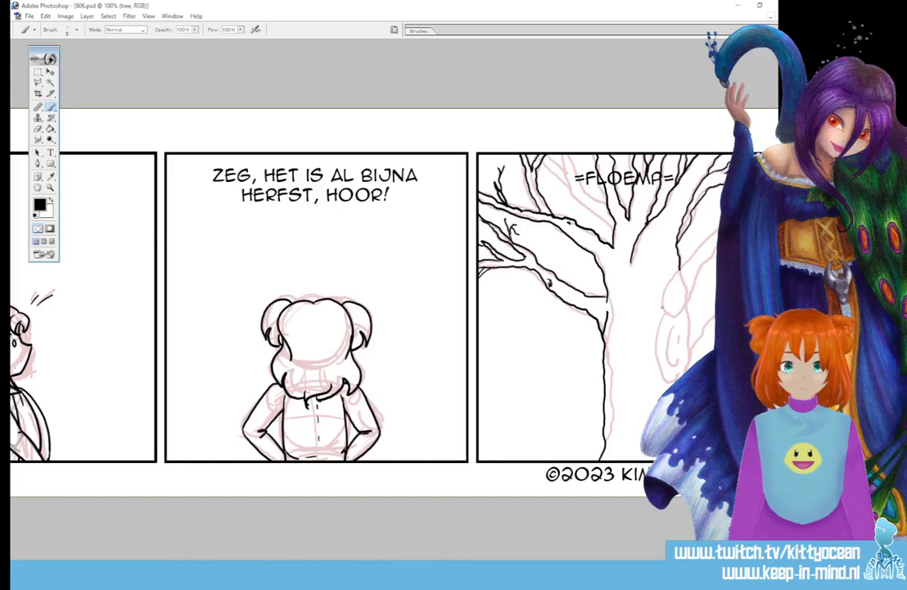
mouse_move(679, 271)
left_mouse_down()
mouse_move(664, 291)
mouse_move(672, 315)
mouse_move(688, 301)
left_mouse_up()
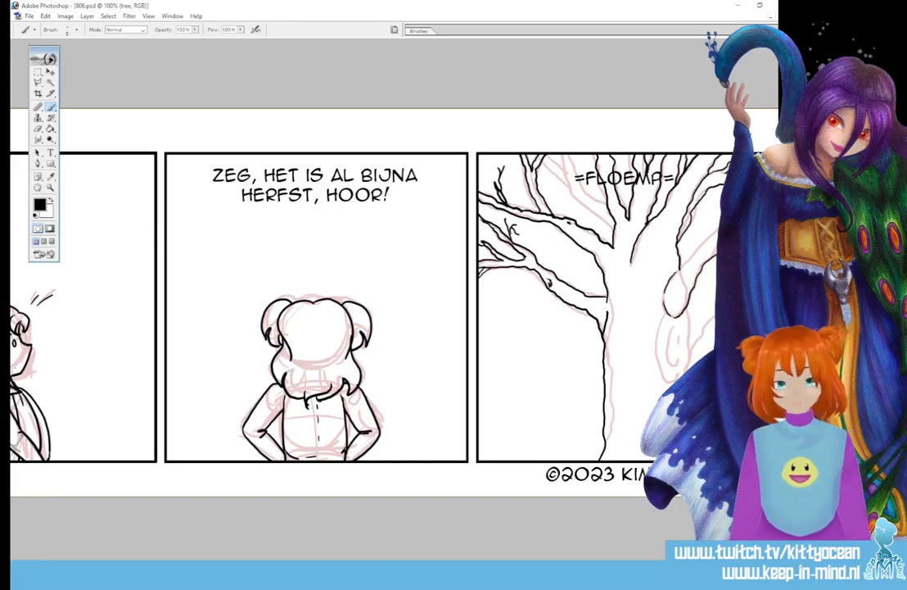
left_click_drag(583, 244, 621, 199)
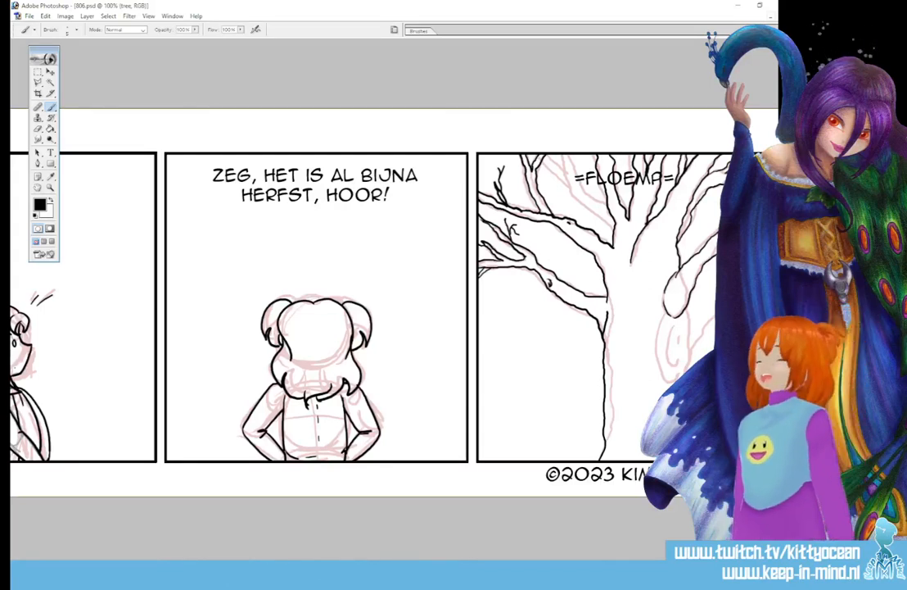
Step: Ink the hollow and bark lines on the trunk's right side, and merge the pasted character layer into the lineart layer
mouse_move(669, 288)
left_mouse_down()
mouse_move(676, 311)
mouse_move(661, 366)
mouse_move(668, 379)
left_mouse_up()
left_click_drag(671, 333, 671, 368)
mouse_move(674, 351)
left_mouse_down()
mouse_move(683, 365)
mouse_move(685, 317)
left_mouse_up()
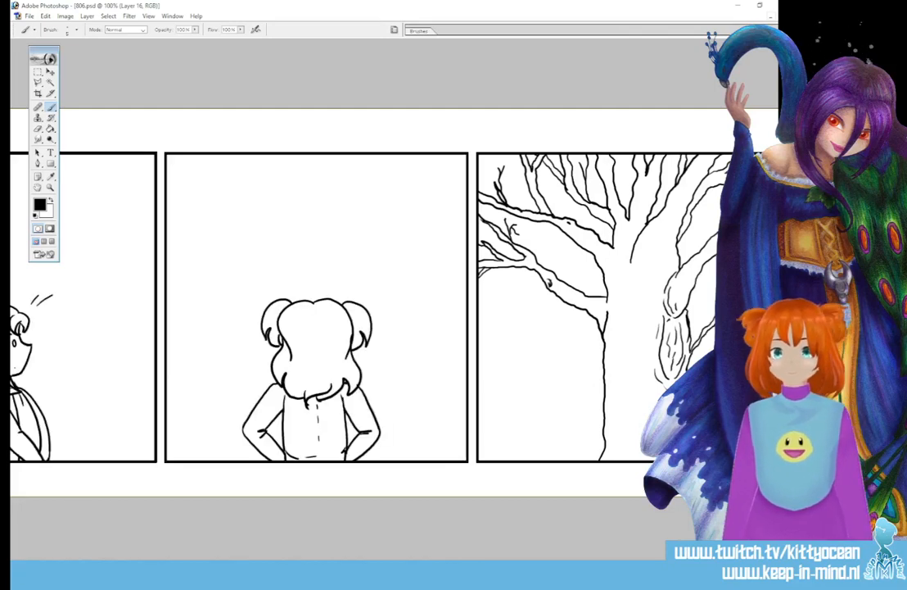
key("ctrl+e")
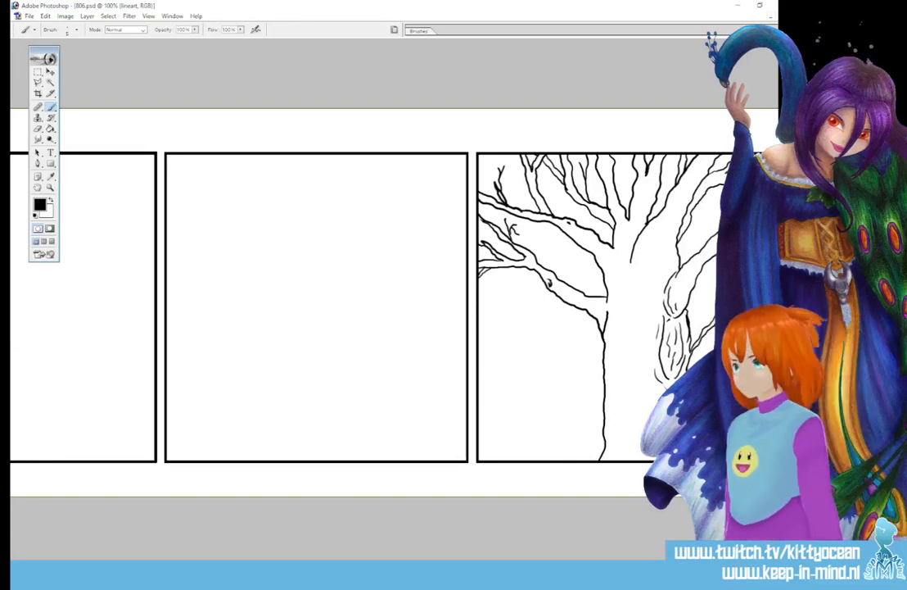
Step: Add a new layer next to the tree layer and fill the fourth panel's trunk and main branches with brown A08461
key("ctrl+minus")
key("ctrl+minus")
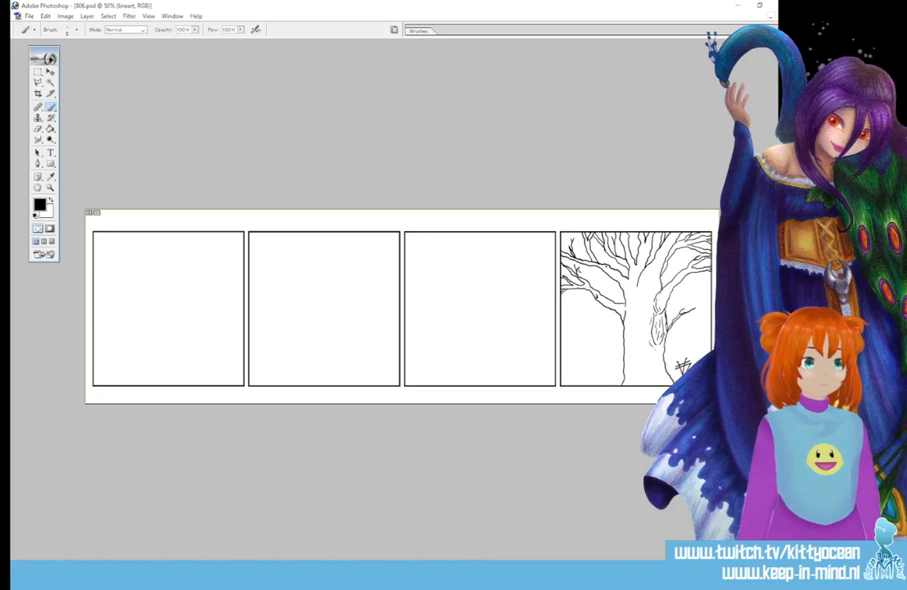
key("alt+[")
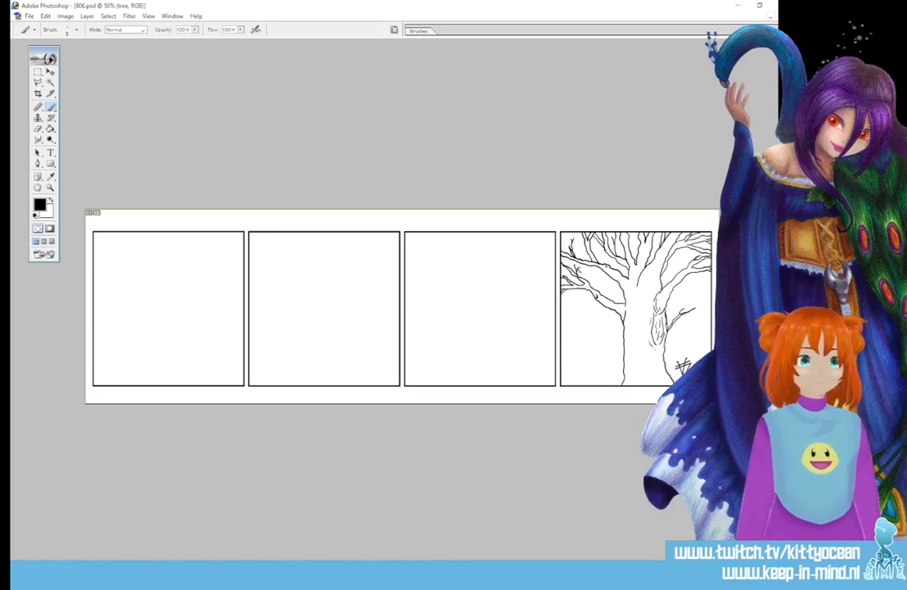
key("ctrl+shift+alt+n")
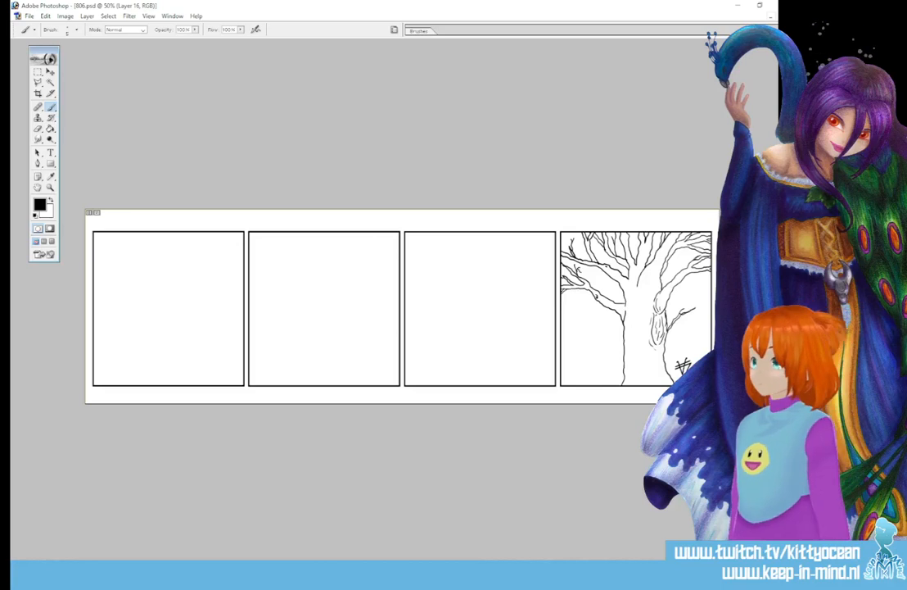
left_click(39, 204)
mouse_move(481, 194)
left_mouse_down()
mouse_move(468, 182)
mouse_move(476, 195)
left_mouse_up()
left_click(396, 128)
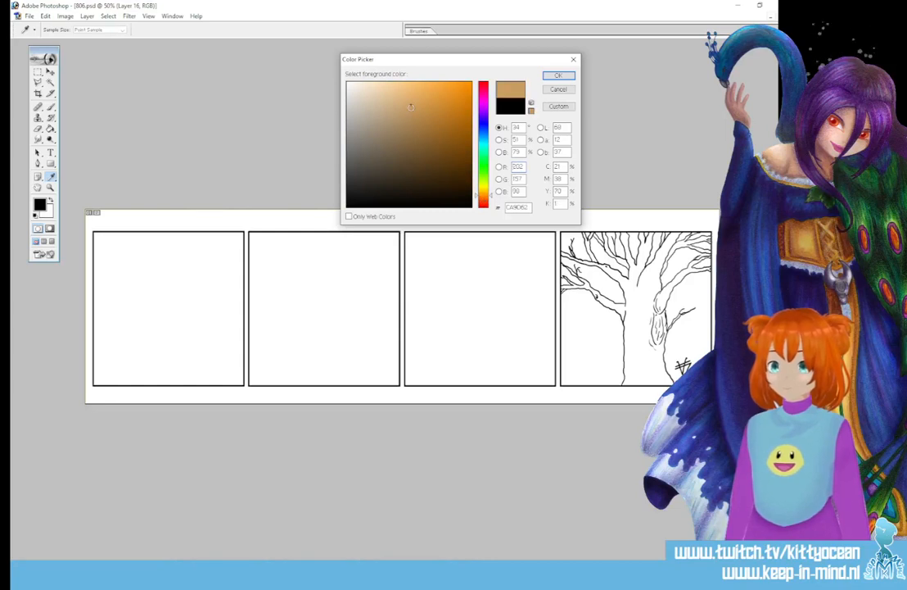
left_click(556, 78)
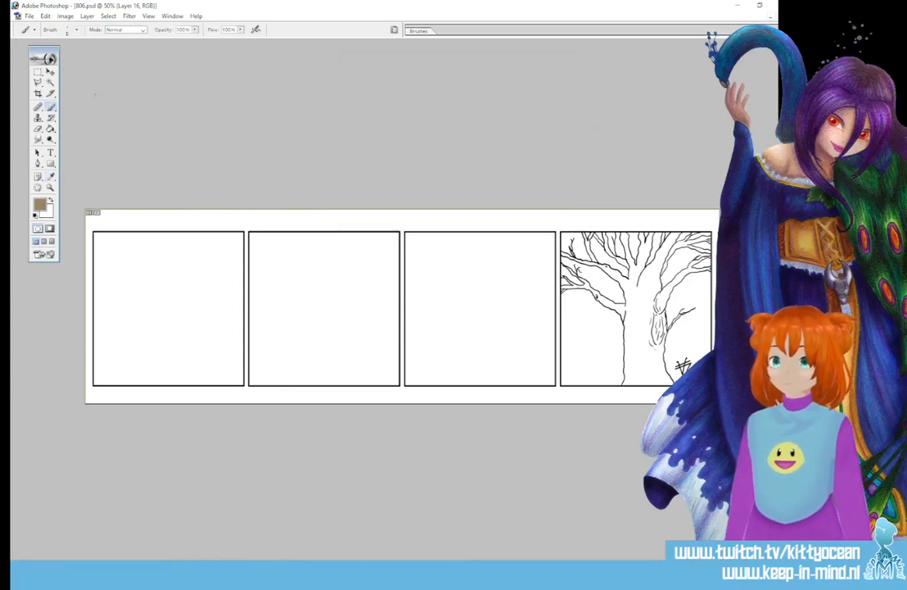
left_click(50, 129)
left_click(634, 319)
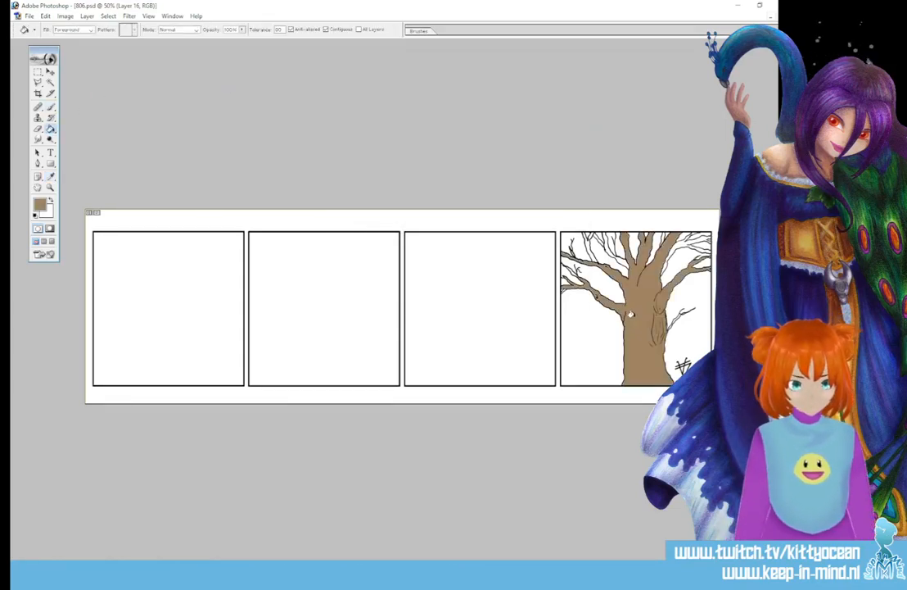
Step: Fill the tree's thinner background branches with darker brown 876E4D, using a fill tolerance of 100
key("ctrl+plus")
key("ctrl+plus")
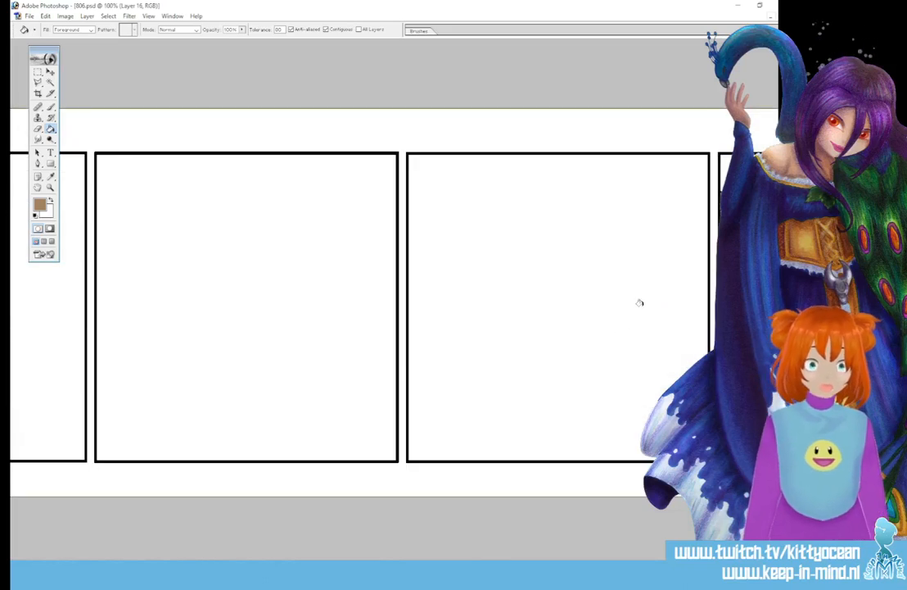
scroll(402, 217, "left", 3)
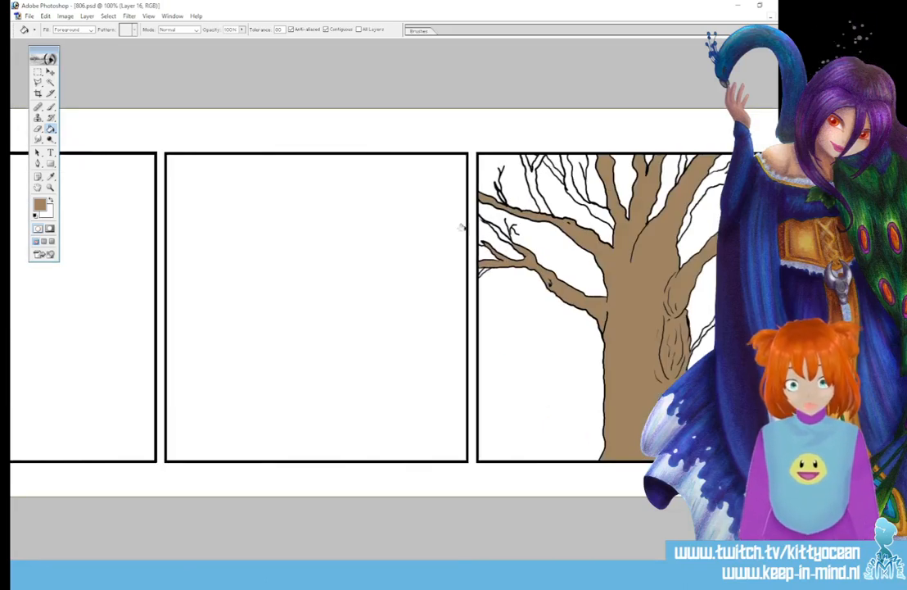
left_click(38, 204)
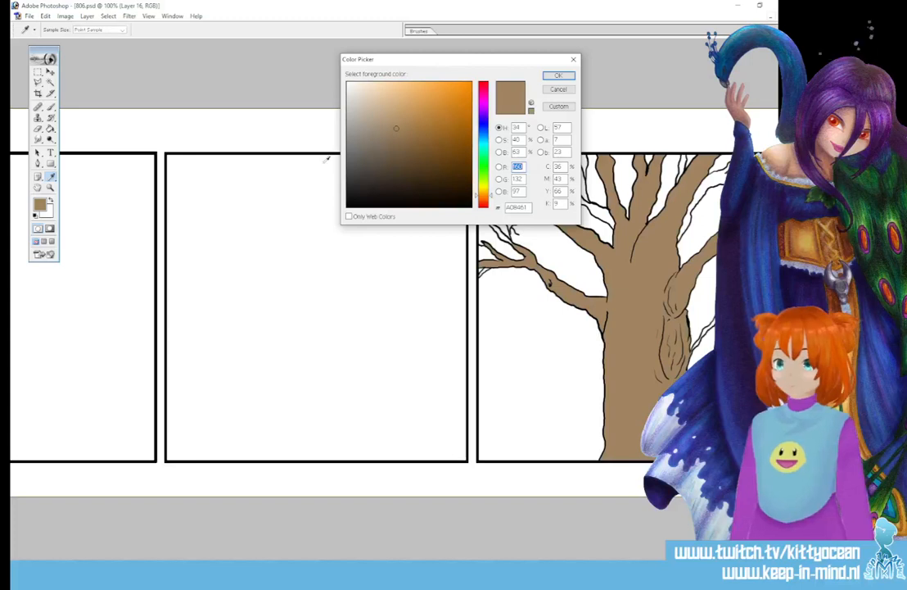
left_click(558, 75)
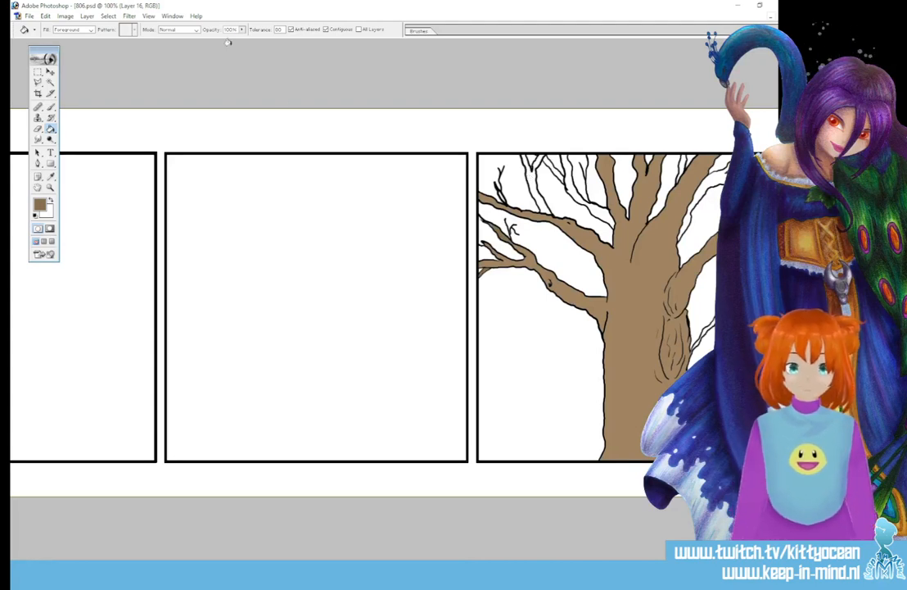
left_click(261, 31)
type("100")
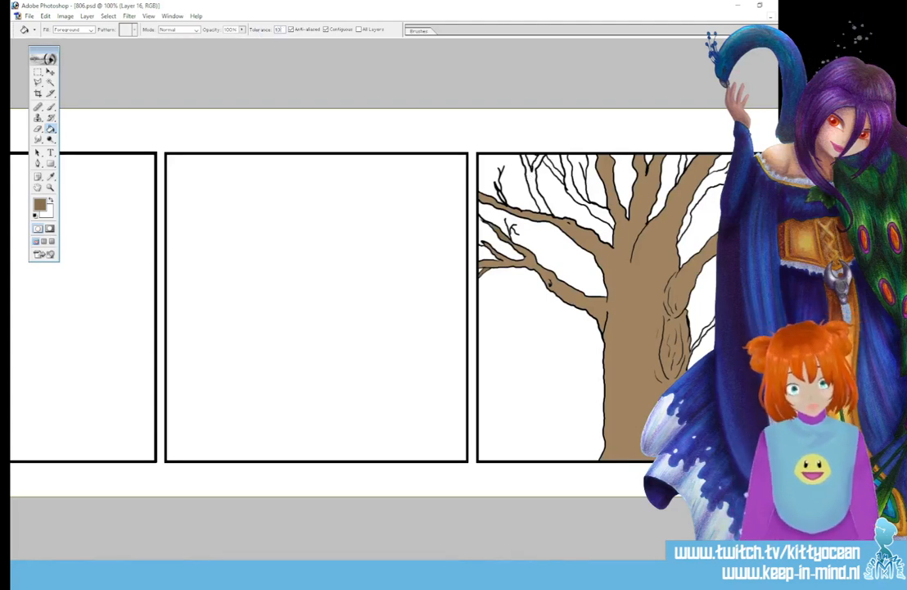
left_click(528, 187)
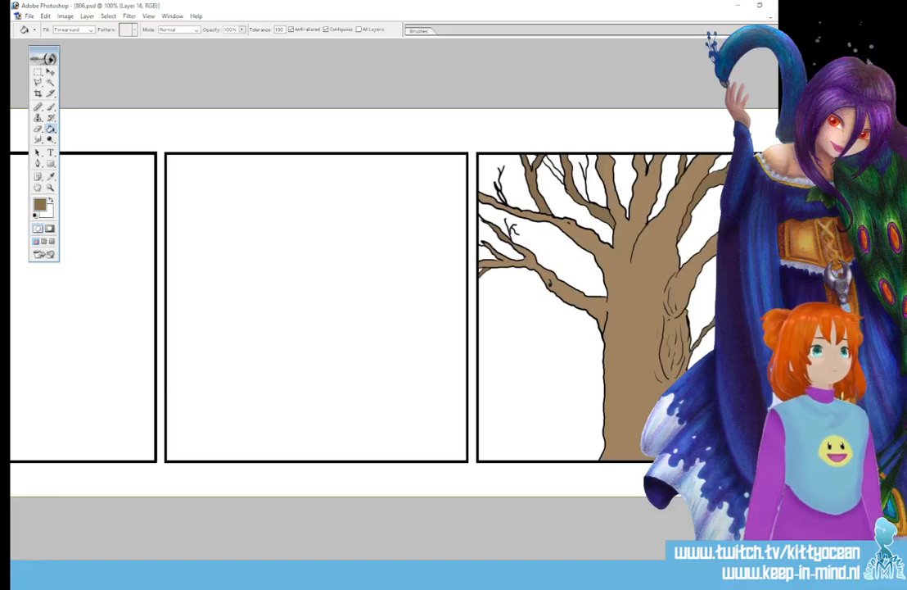
Step: Undo the latest layer change and set the foreground colour to a darker brown, RGB 116, 91, 59
key("ctrl+z")
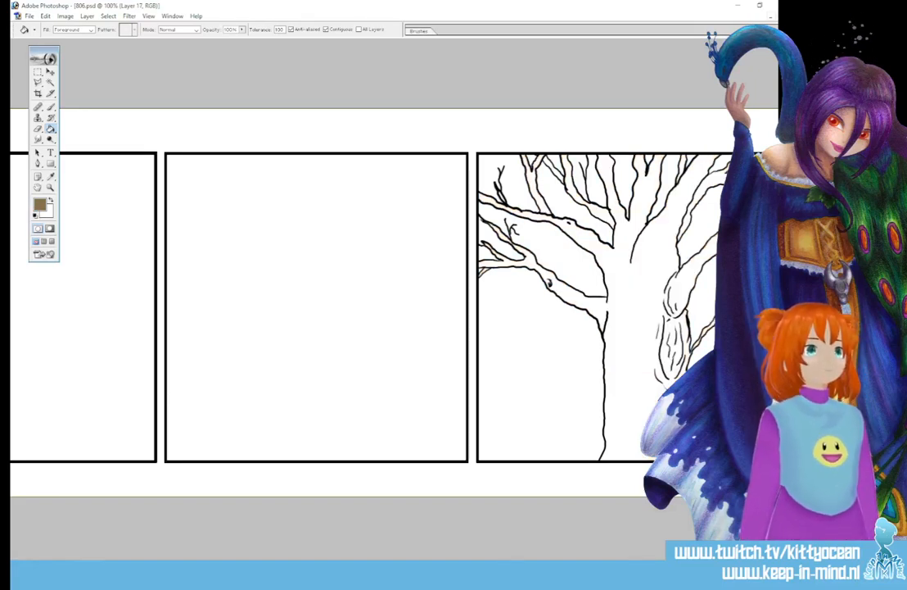
key("ctrl+z")
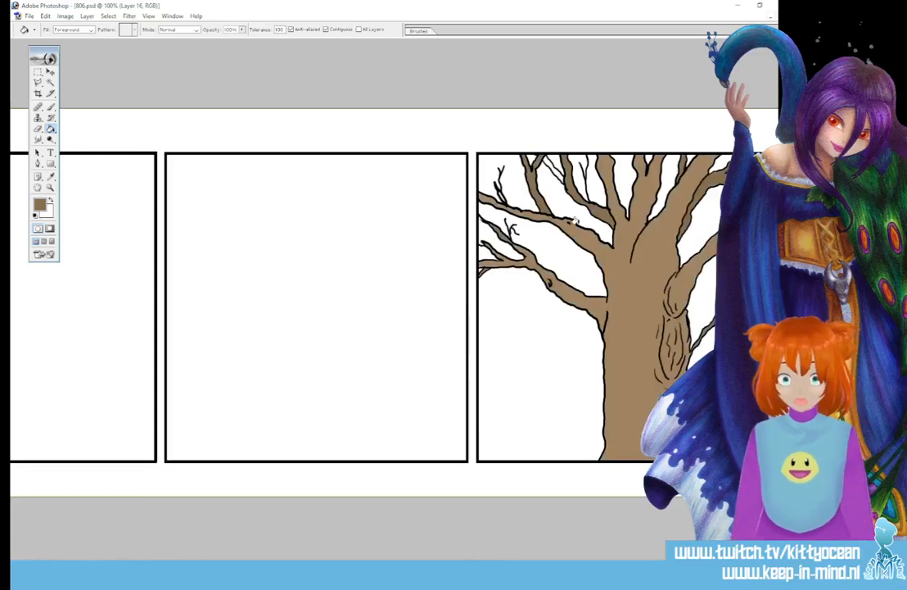
left_click(40, 203)
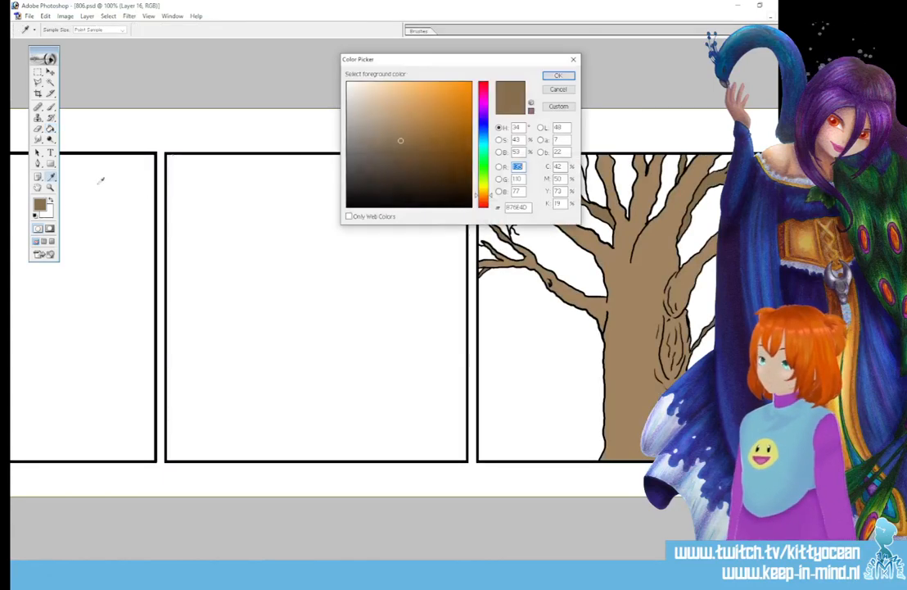
left_click(408, 150)
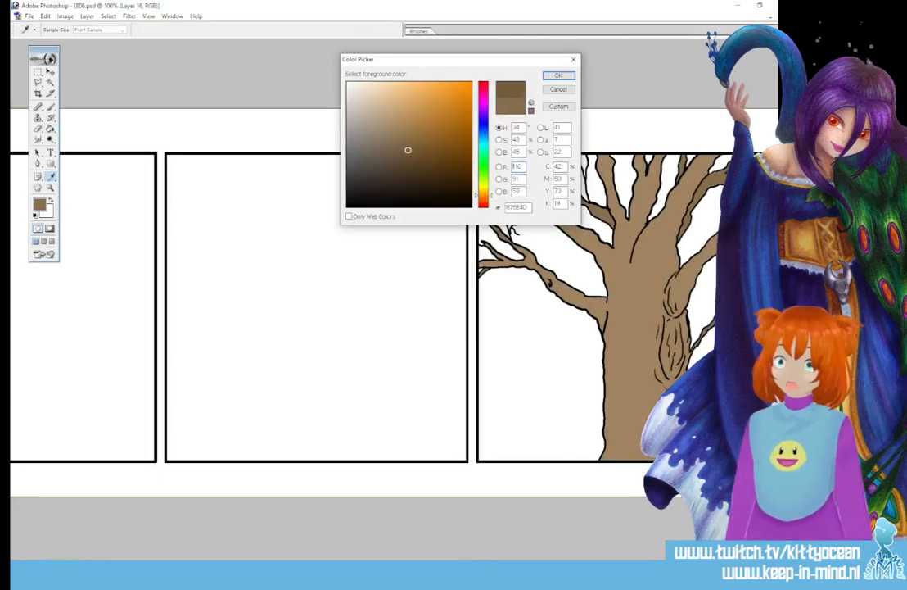
left_click(559, 77)
key("g")
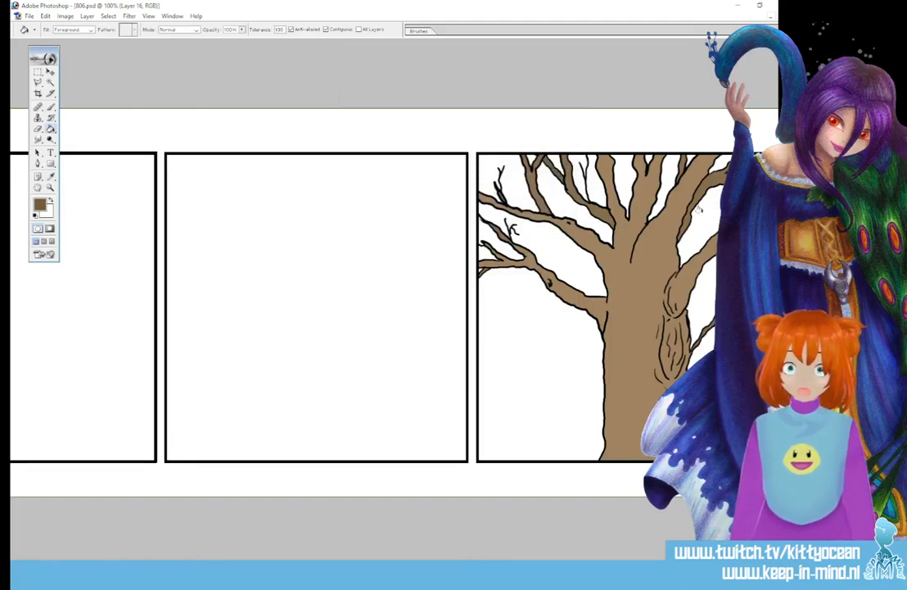
Step: Brush dark brown into the small unfilled gaps of the tree's branches, including the twig on the trunk's right side
key("ctrl+plus")
key("ctrl+plus")
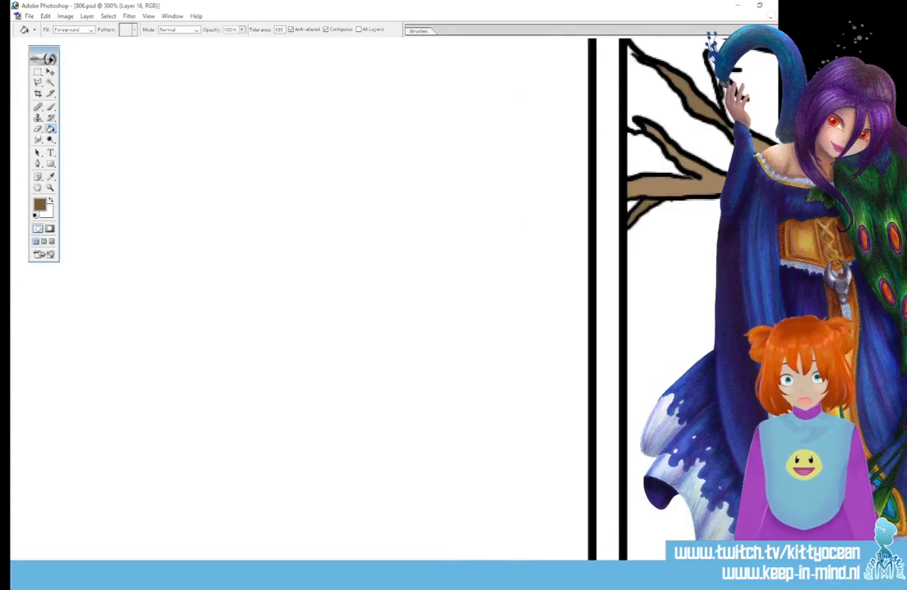
left_click_drag(449, 565, 590, 565)
left_click(50, 108)
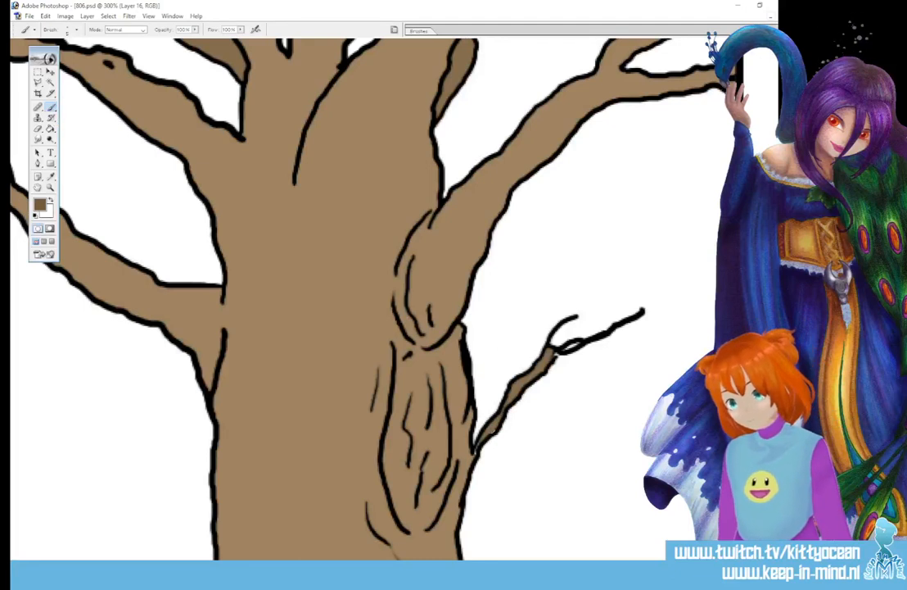
scroll(393, 299, "down", 5)
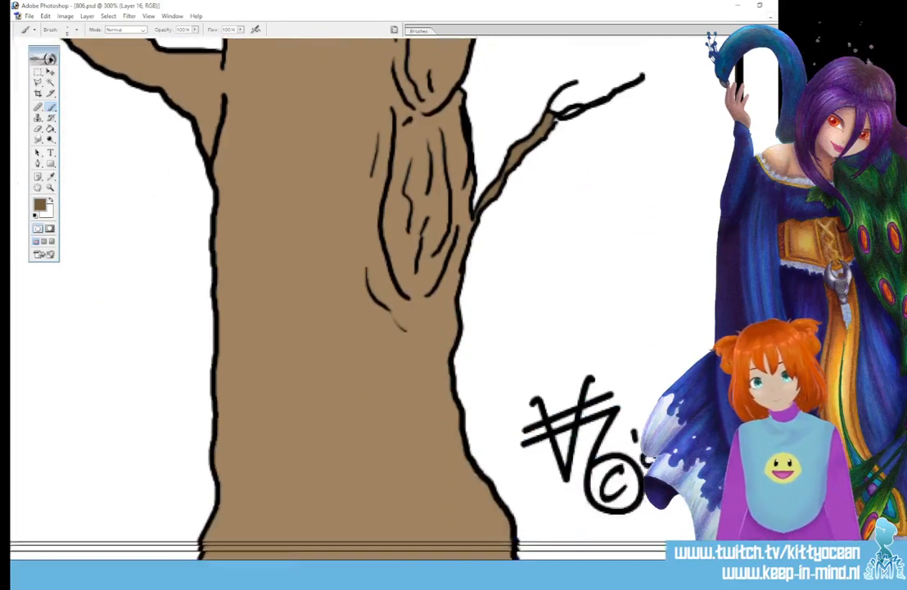
scroll(393, 299, "up", 6)
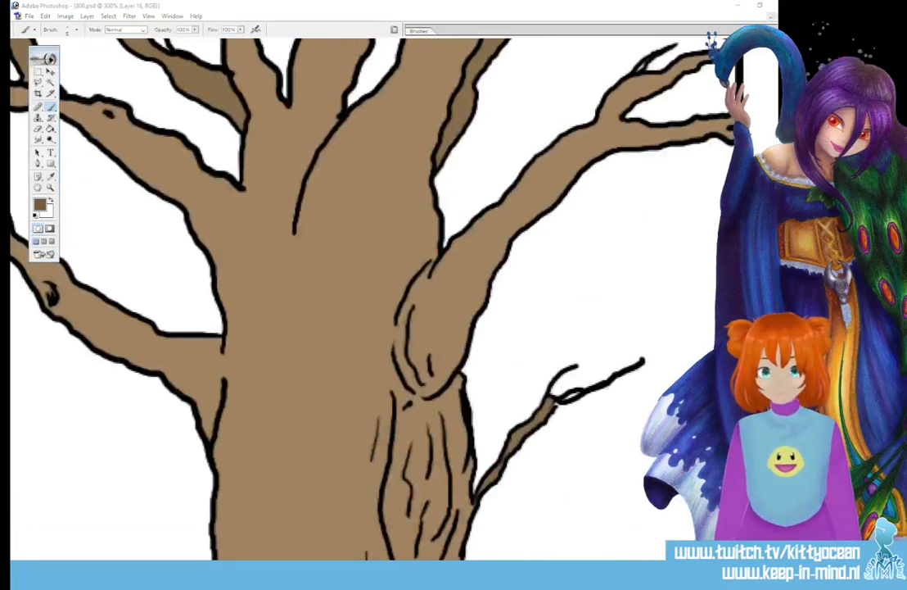
scroll(553, 197, "up", 4)
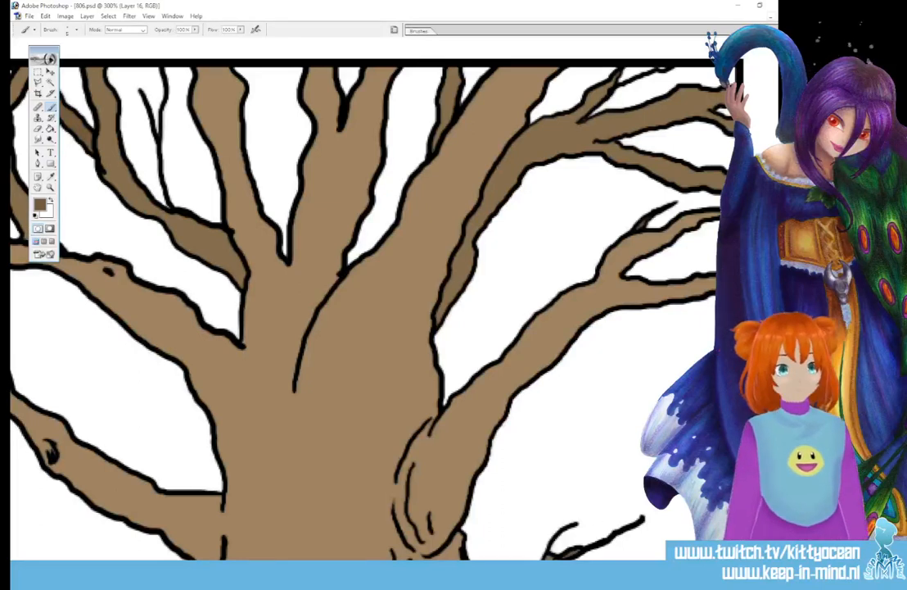
scroll(499, 474, "down", 5)
scroll(609, 353, "down", 1)
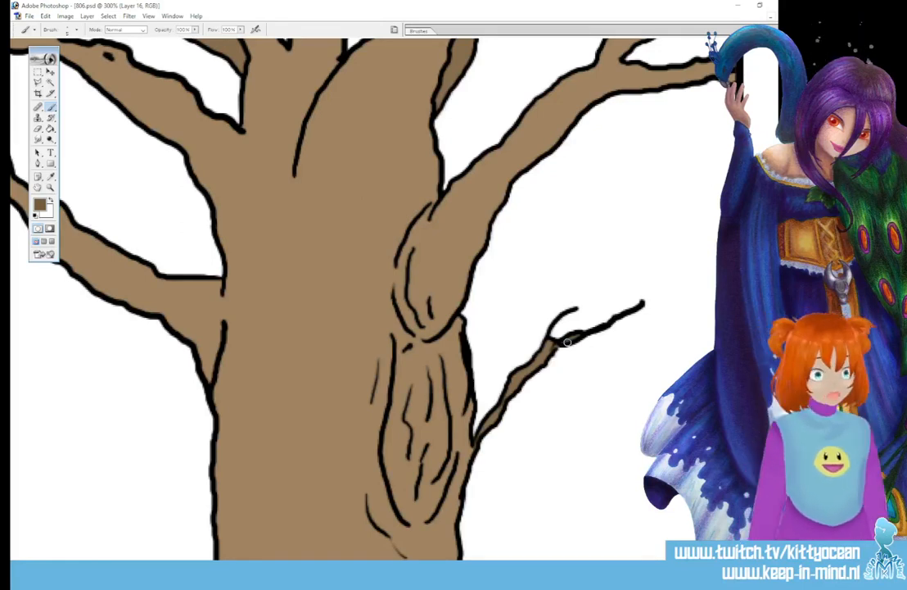
Step: Duplicate the tree's colour layer within 806.psd
key("ctrl+minus")
key("ctrl+minus")
key("ctrl+minus")
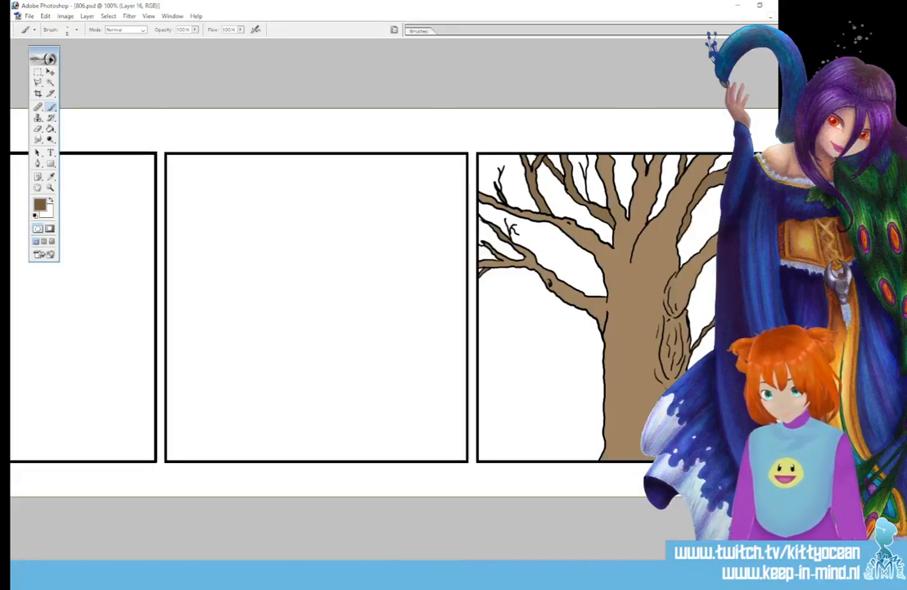
key("ctrl+plus")
key("ctrl+plus")
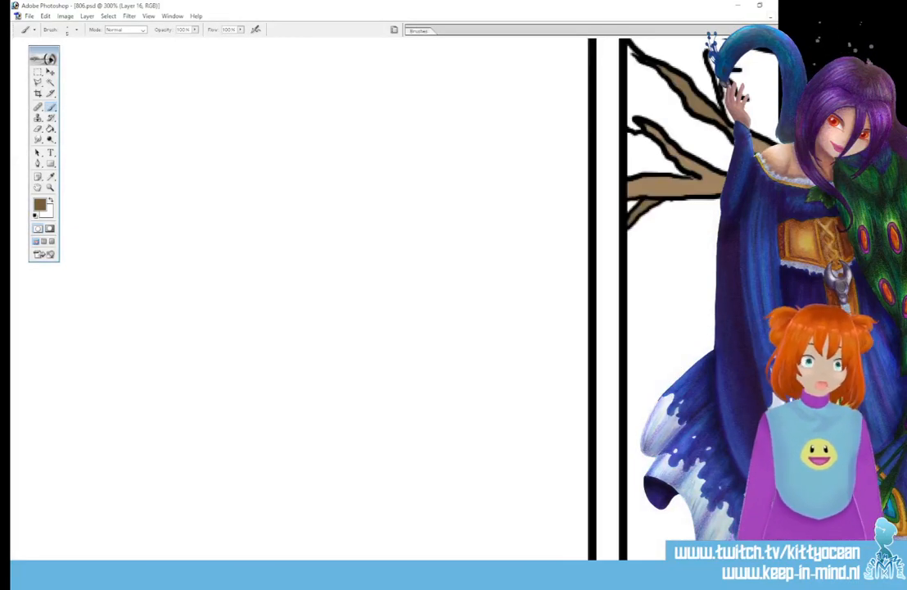
scroll(369, 299, "right", 8)
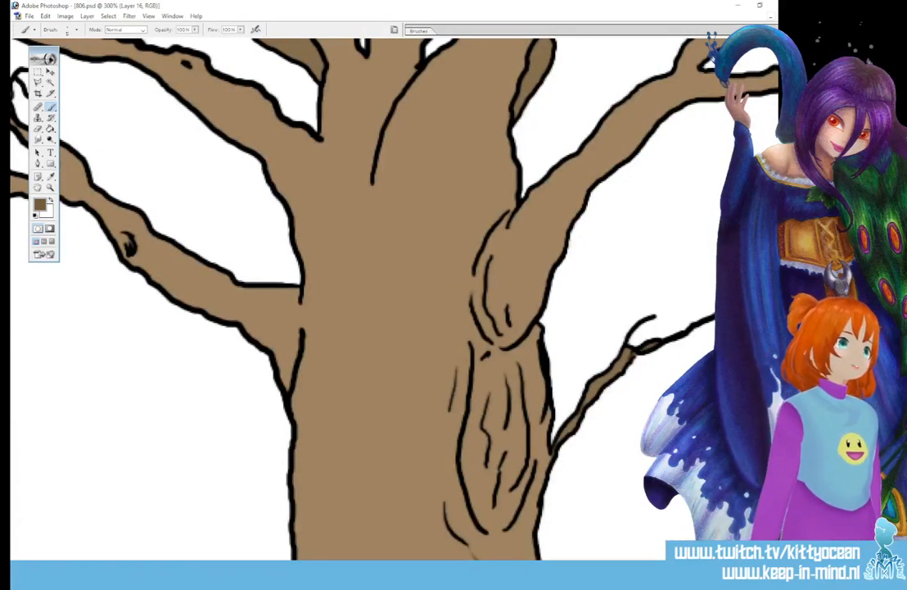
key("ctrl+alt+j")
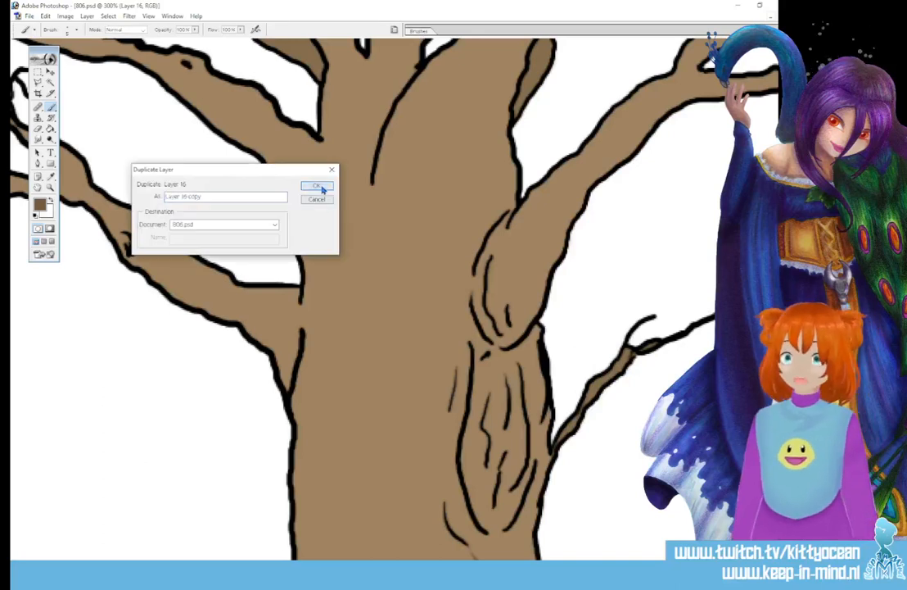
left_click(322, 188)
Step: Choose a small brush for the Dodge tool and draw light bark streaks inside and around the trunk's hollow
key("o")
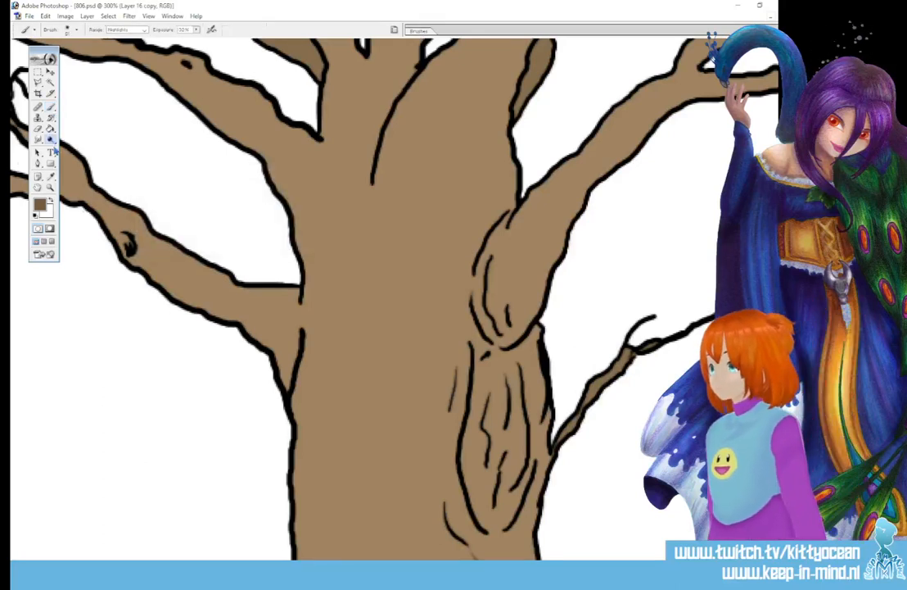
left_click(430, 30)
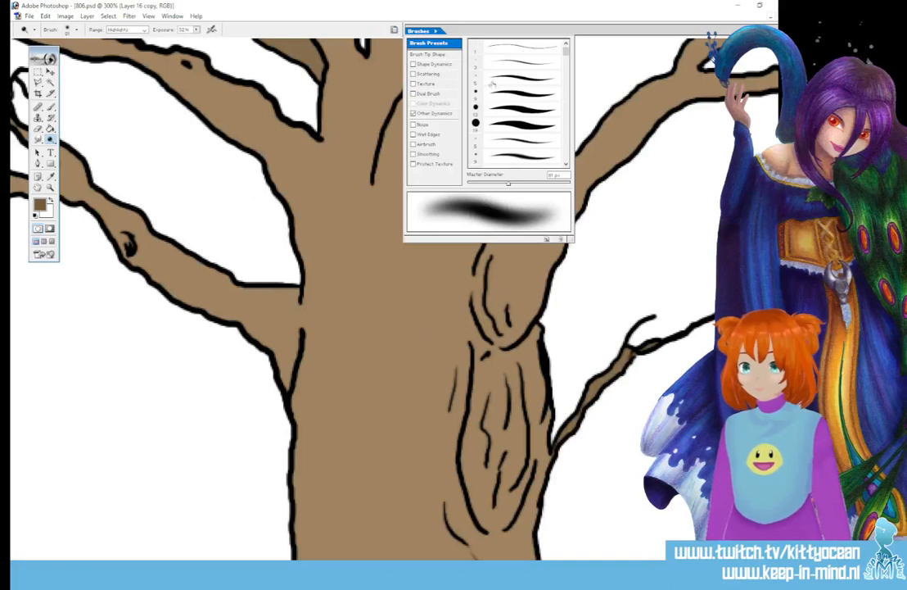
left_click(505, 141)
left_click(498, 407)
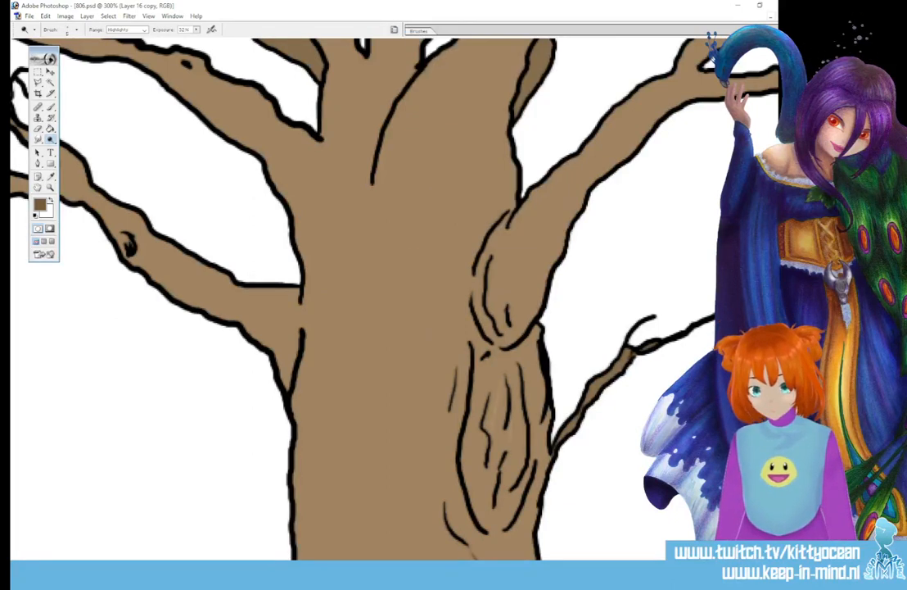
left_click_drag(515, 423, 519, 449)
mouse_move(536, 393)
left_mouse_down()
mouse_move(531, 478)
mouse_move(503, 517)
left_mouse_up()
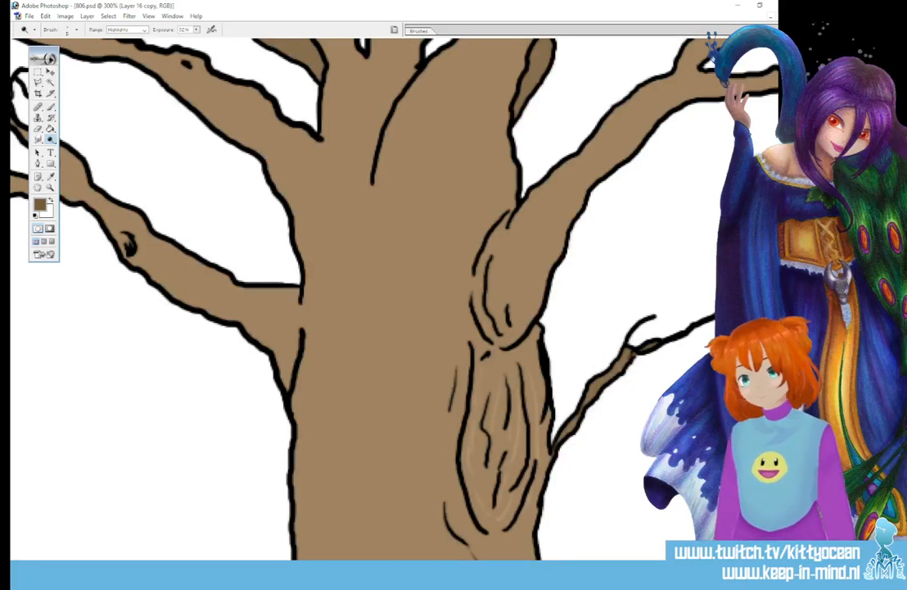
Step: Draw light bark streaks with the Dodge tool along the tree's right limbs, down the trunk and on the left branches
key("ctrl+minus")
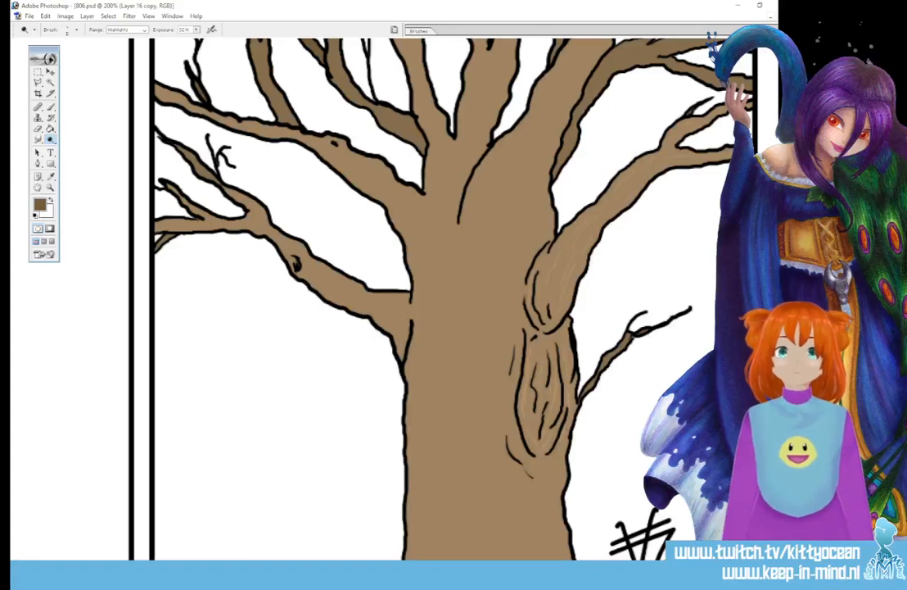
scroll(442, 295, "up", 2)
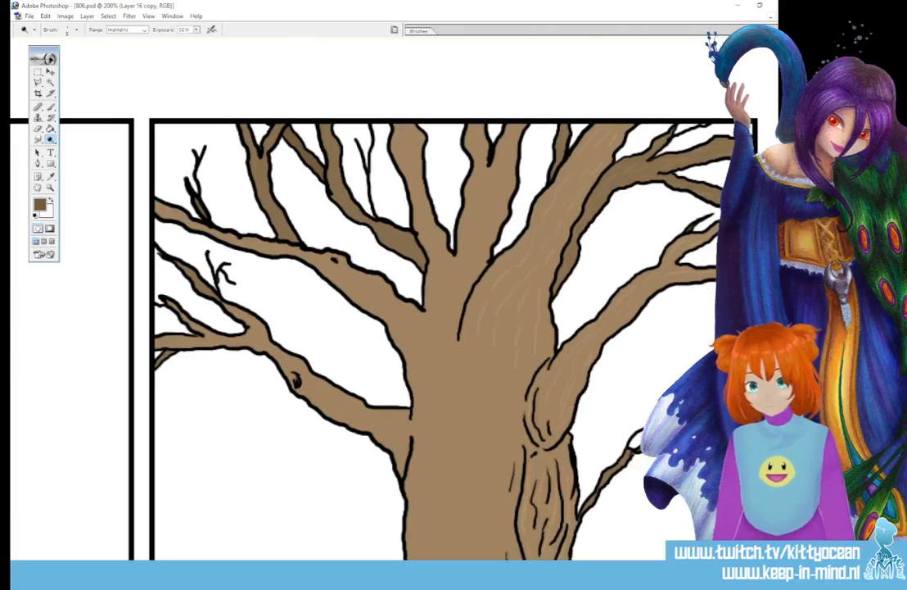
scroll(678, 350, "down", 3)
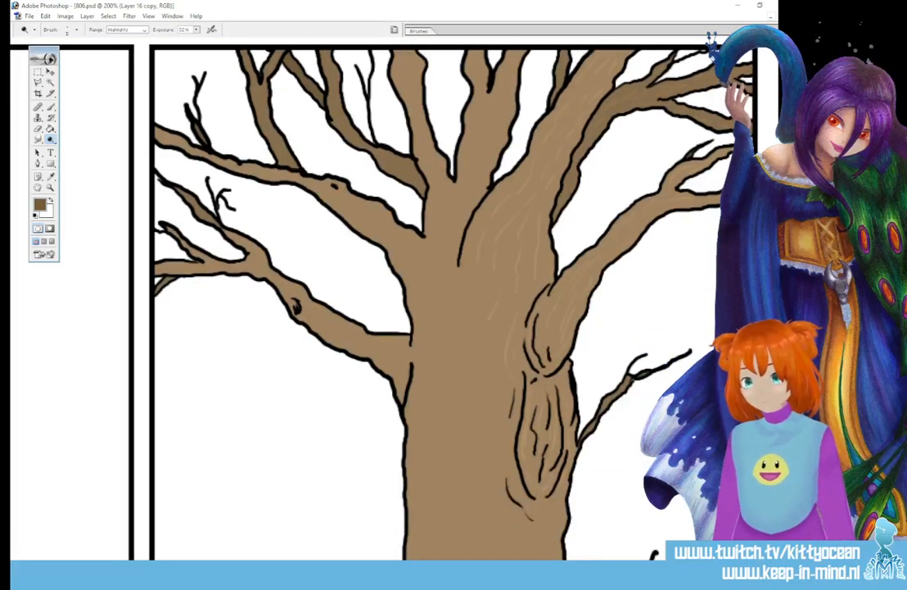
left_click_drag(489, 319, 500, 427)
left_click_drag(418, 379, 429, 441)
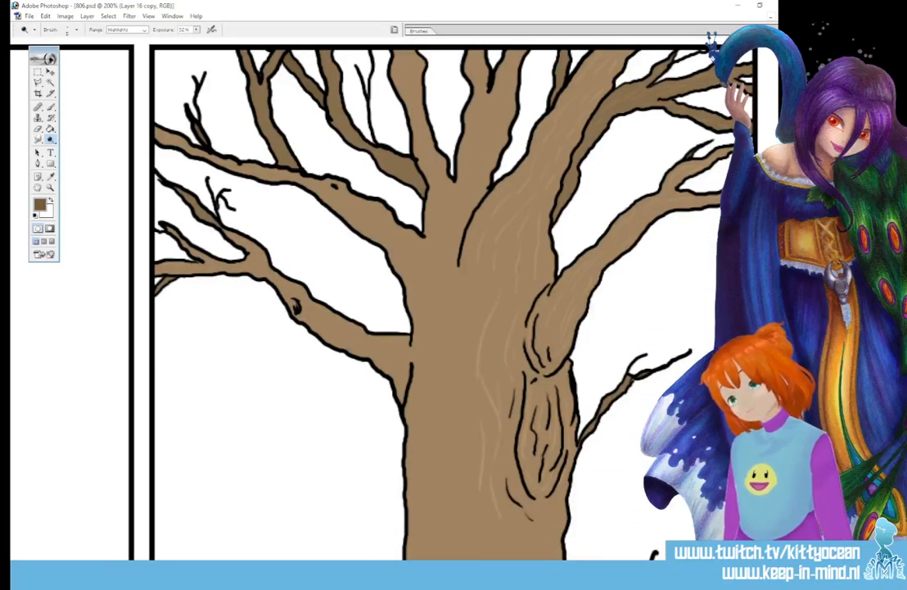
scroll(447, 266, "down", 5)
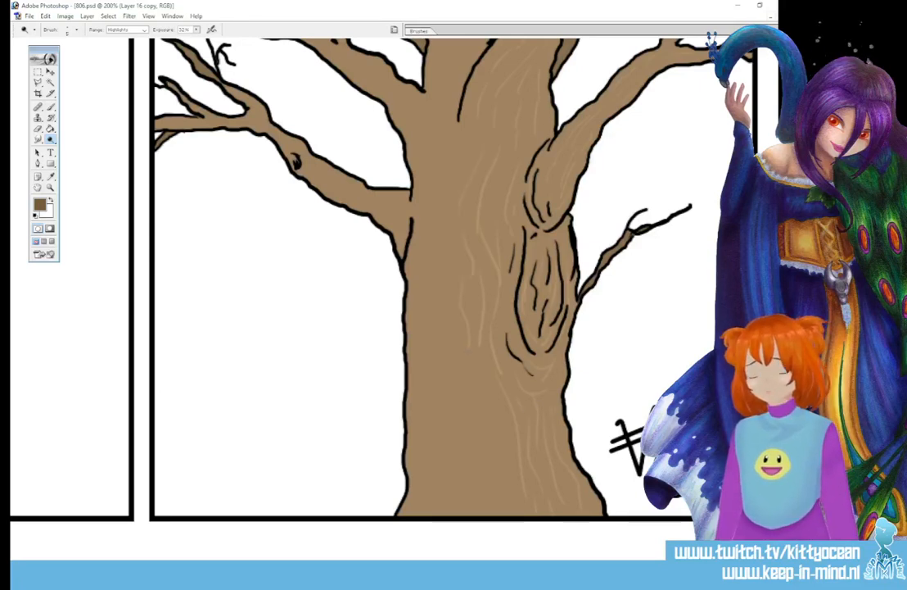
left_click_drag(426, 346, 439, 441)
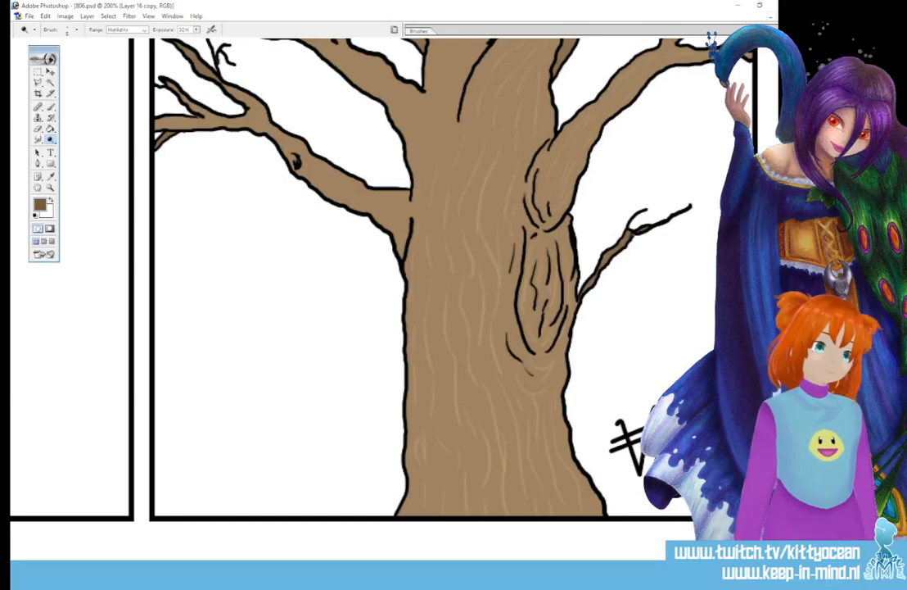
scroll(451, 287, "up", 5)
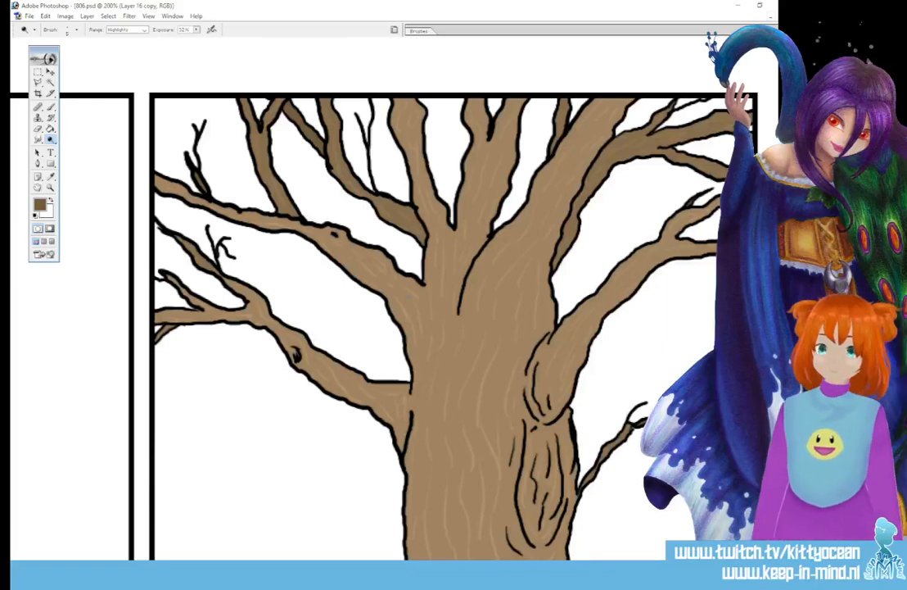
Step: Switch to the Burn tool with a 22 px soft brush and darken the upper-left branches and their joins to the trunk
mouse_move(49, 141)
left_mouse_down()
mouse_move(74, 125)
mouse_move(78, 132)
left_mouse_up()
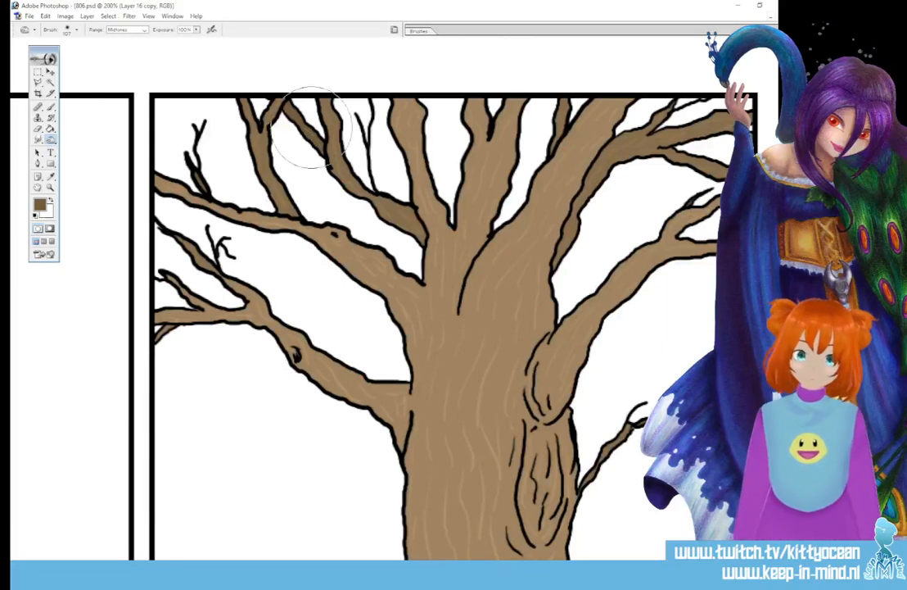
left_click(418, 32)
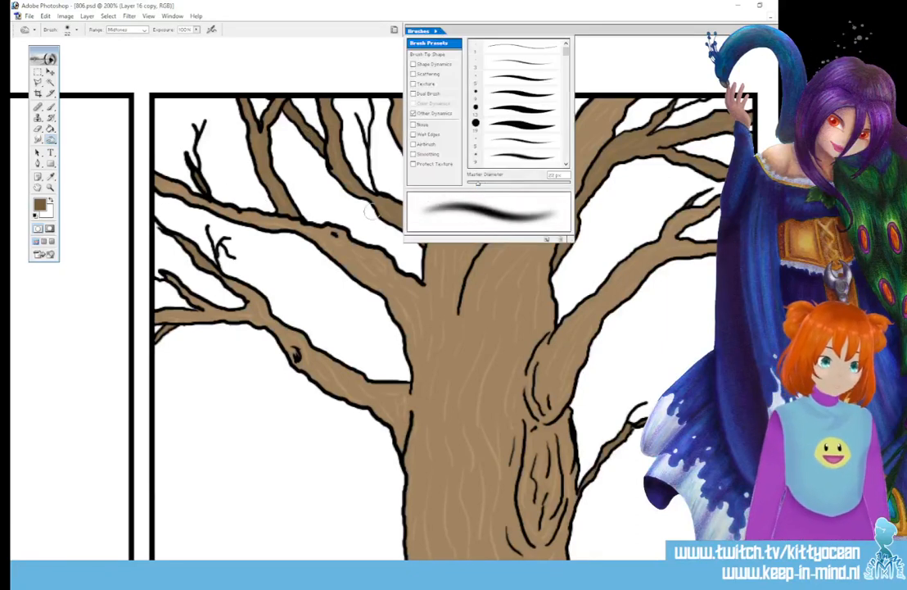
left_click(214, 155)
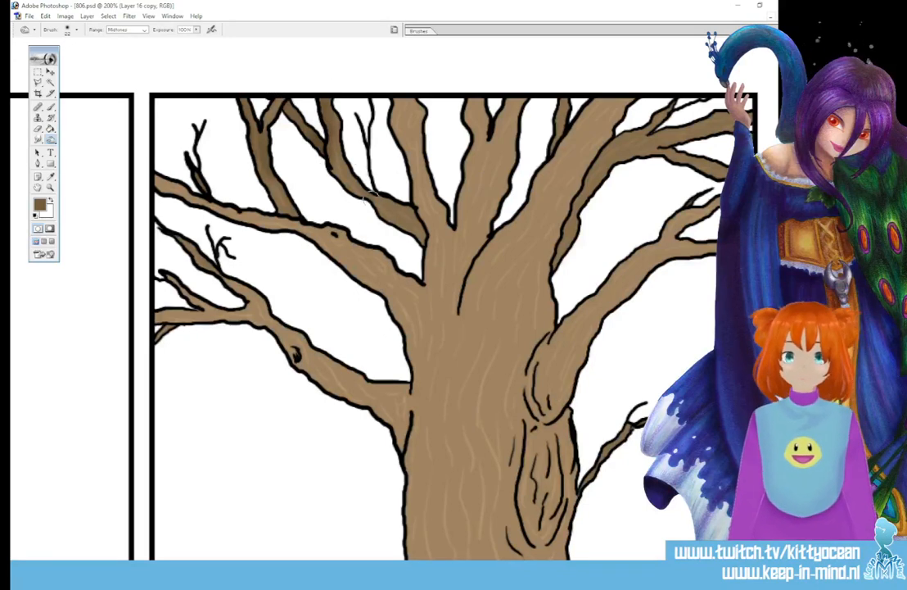
mouse_move(319, 170)
left_mouse_down()
mouse_move(339, 190)
mouse_move(410, 209)
mouse_move(361, 184)
mouse_move(369, 123)
mouse_move(348, 140)
mouse_move(381, 197)
left_mouse_up()
left_click_drag(429, 217, 432, 290)
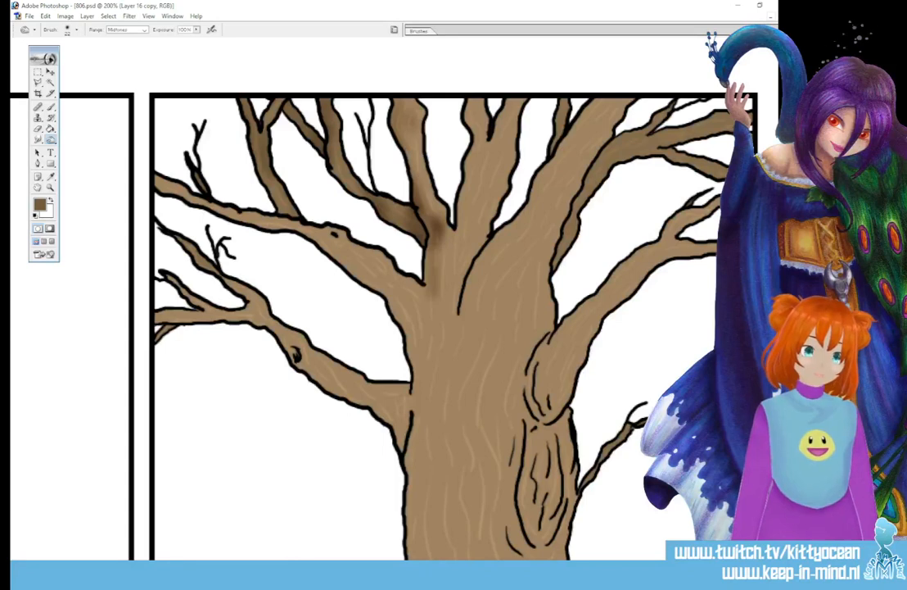
left_click_drag(433, 236, 432, 307)
mouse_move(162, 186)
left_mouse_down()
mouse_move(262, 214)
mouse_move(337, 255)
mouse_move(334, 244)
mouse_move(367, 276)
mouse_move(354, 291)
mouse_move(363, 331)
mouse_move(370, 287)
left_mouse_up()
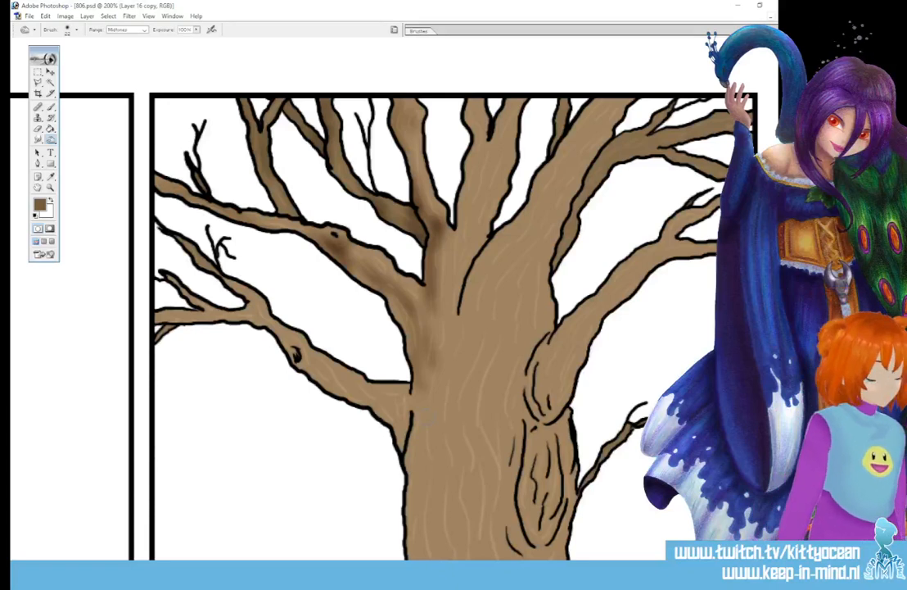
Step: Burn shadow streaks into the central upper branch, the left and middle of the trunk, and the lower-left branch
key("ctrl+minus")
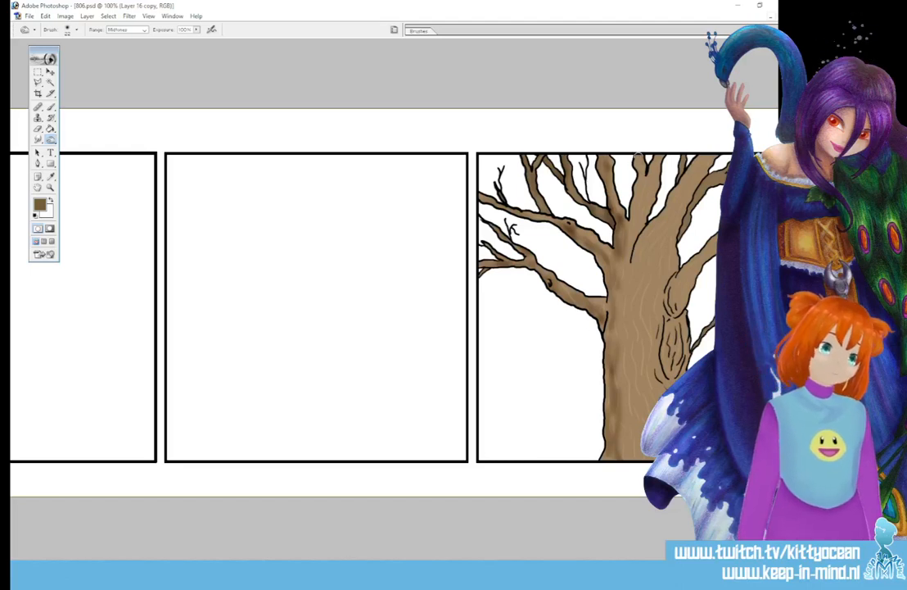
left_click_drag(639, 157, 631, 235)
left_click_drag(651, 181, 629, 261)
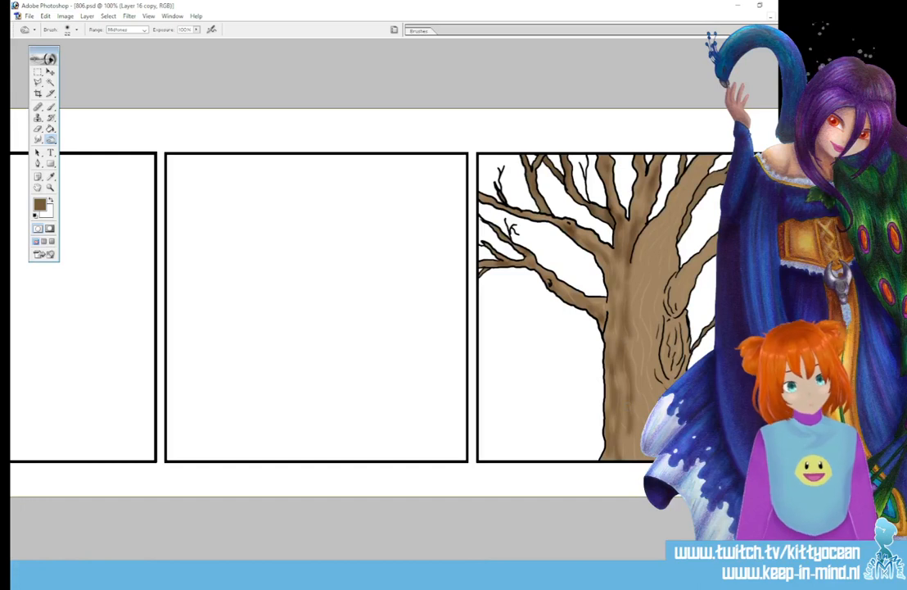
mouse_move(623, 384)
left_mouse_down()
mouse_move(630, 461)
mouse_move(635, 446)
left_mouse_up()
mouse_move(640, 331)
left_mouse_down()
mouse_move(639, 372)
mouse_move(652, 375)
left_mouse_up()
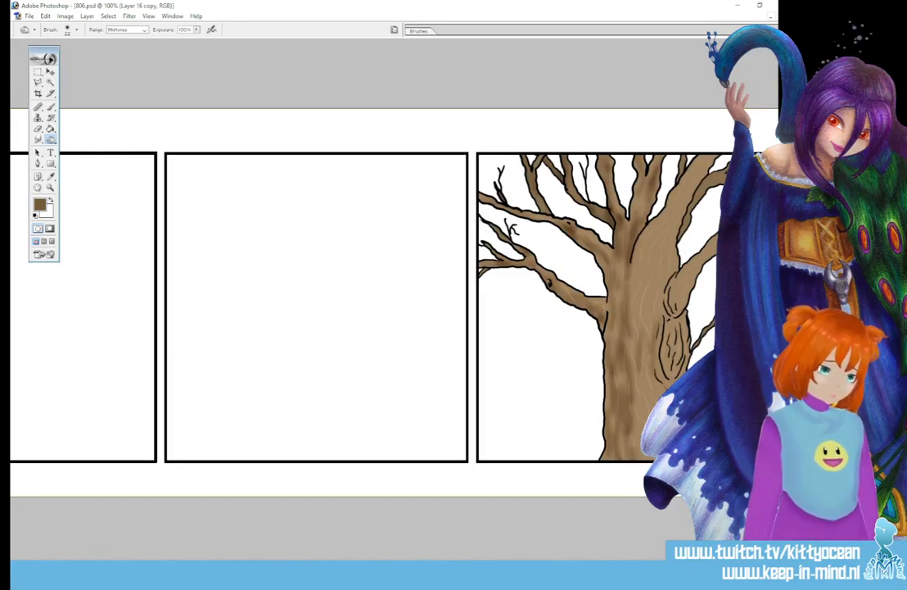
mouse_move(576, 287)
left_mouse_down()
mouse_move(579, 314)
mouse_move(589, 289)
mouse_move(593, 319)
left_mouse_up()
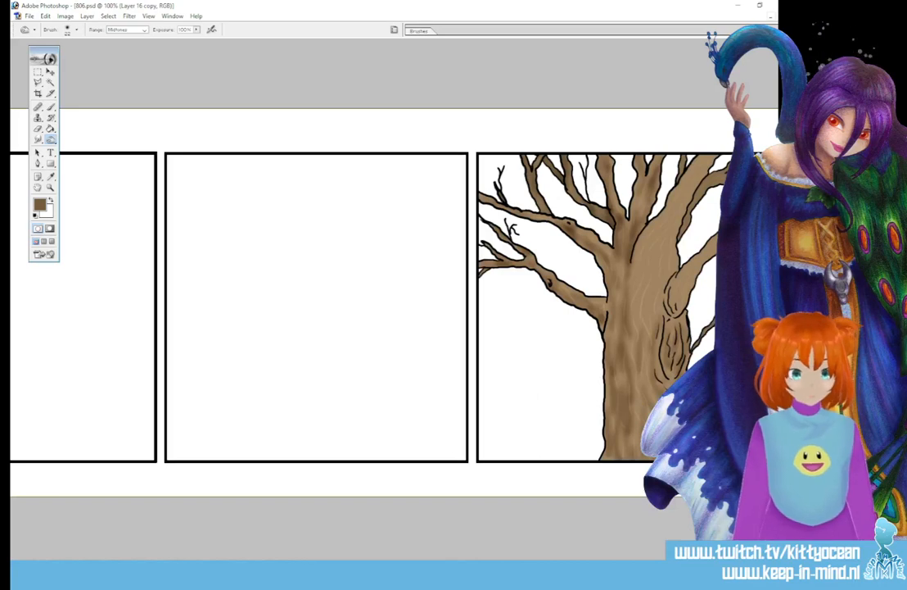
Step: Burn shadow streaks along the thick right-hand limb, the trunk above the hollow and the adjoining upper branches
left_click_drag(705, 156, 637, 298)
left_click_drag(648, 255, 643, 316)
mouse_move(656, 248)
left_mouse_down()
mouse_move(654, 265)
mouse_move(702, 164)
left_mouse_up()
mouse_move(692, 186)
left_mouse_down()
mouse_move(663, 248)
mouse_move(656, 305)
left_mouse_up()
mouse_move(664, 257)
left_mouse_down()
mouse_move(659, 294)
mouse_move(662, 283)
left_mouse_up()
left_click_drag(682, 272, 669, 299)
left_click_drag(589, 257, 614, 217)
left_click_drag(624, 156, 607, 167)
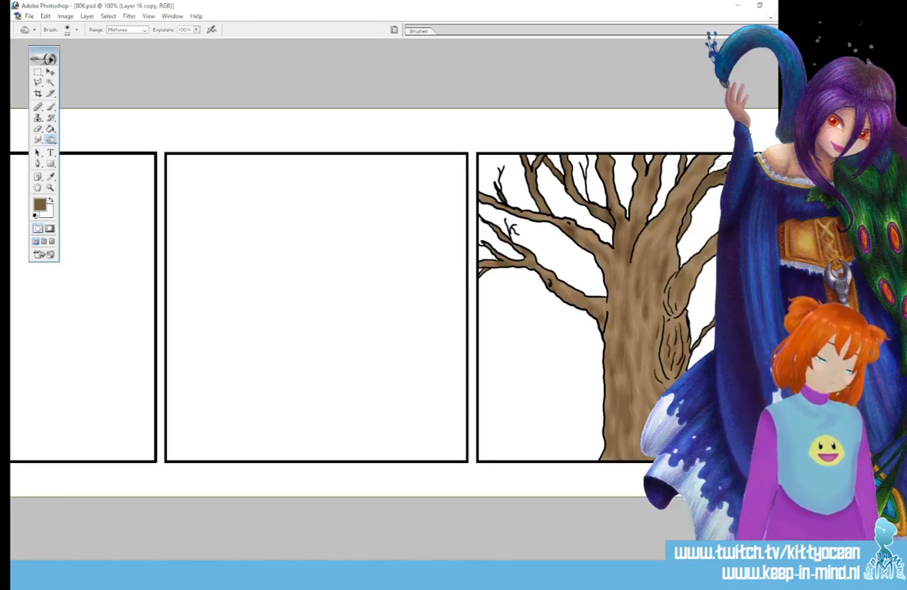
left_click_drag(700, 160, 683, 179)
left_click_drag(688, 156, 677, 177)
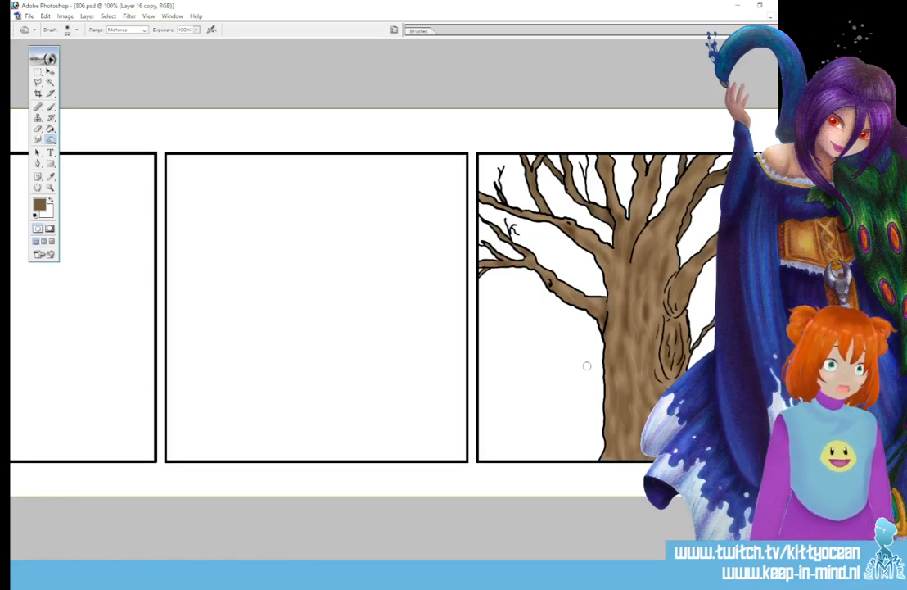
Step: Enlarge the Burn brush to about 100 px and deepen the broad shadows across the tree's branches, trunk edges and hollow
left_click(422, 30)
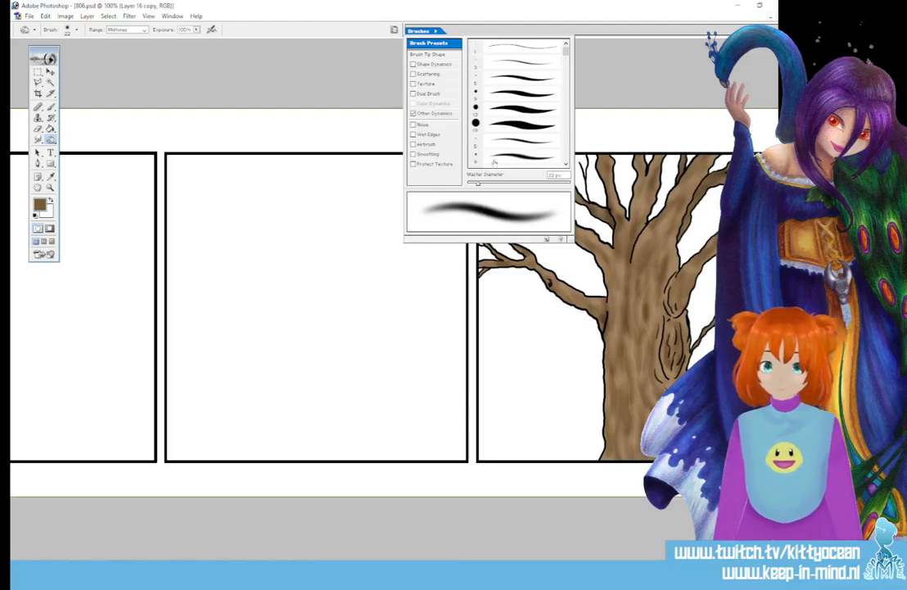
left_click(502, 183)
left_click(520, 182)
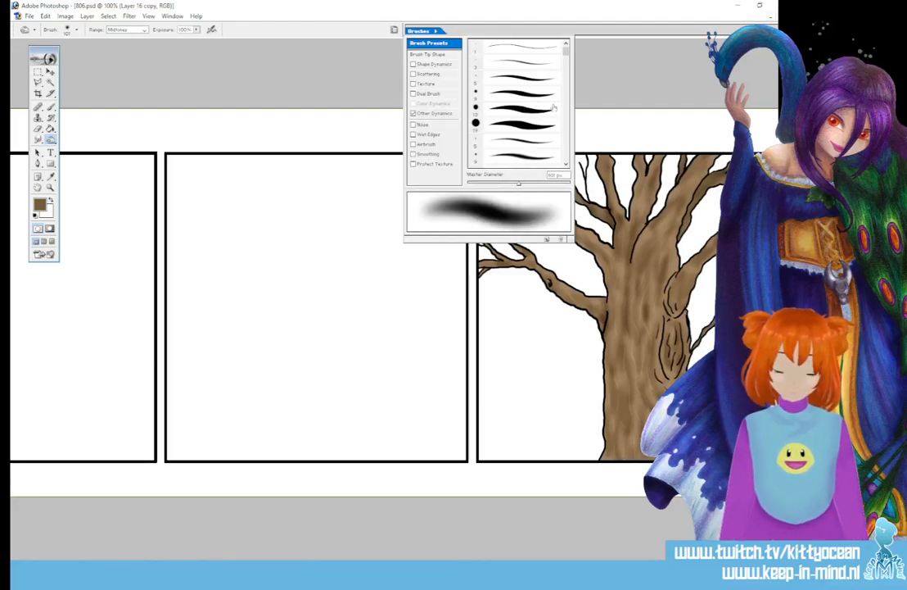
left_click(579, 22)
left_click_drag(594, 157, 614, 229)
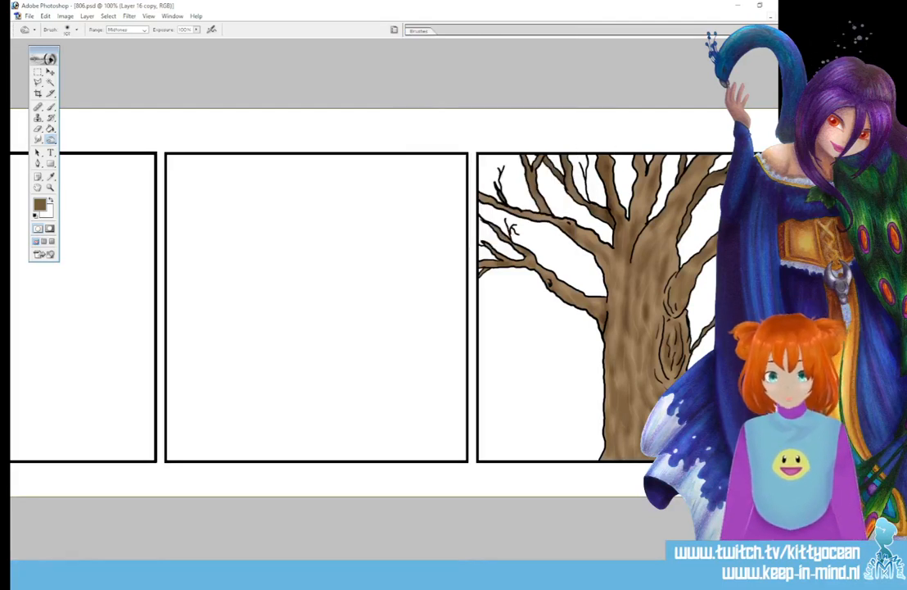
mouse_move(456, 183)
left_mouse_down()
mouse_move(551, 234)
mouse_move(592, 276)
mouse_move(604, 307)
mouse_move(603, 423)
mouse_move(623, 470)
left_mouse_up()
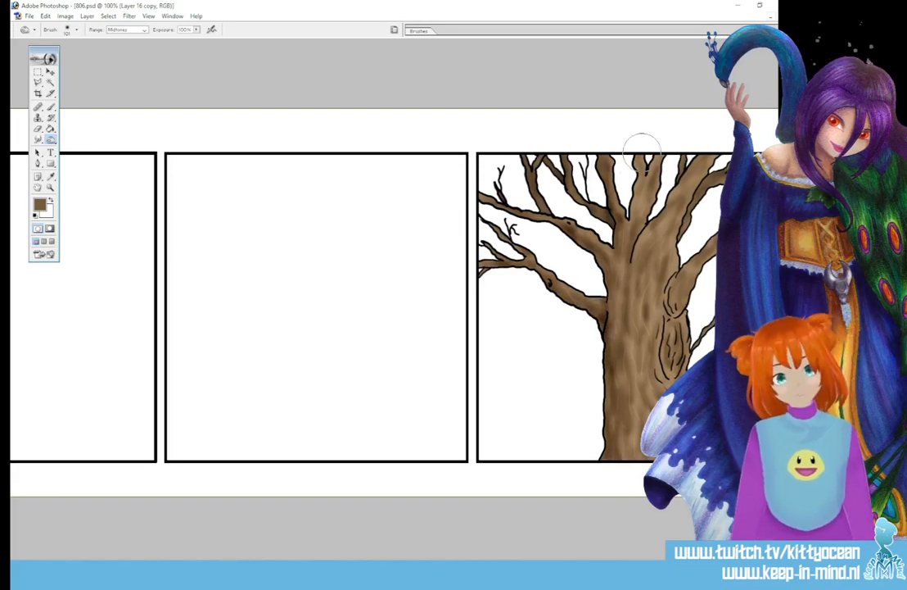
mouse_move(642, 150)
left_mouse_down()
mouse_move(633, 176)
mouse_move(646, 232)
left_mouse_up()
mouse_move(604, 151)
left_mouse_down()
mouse_move(569, 255)
mouse_move(580, 285)
mouse_move(568, 334)
left_mouse_up()
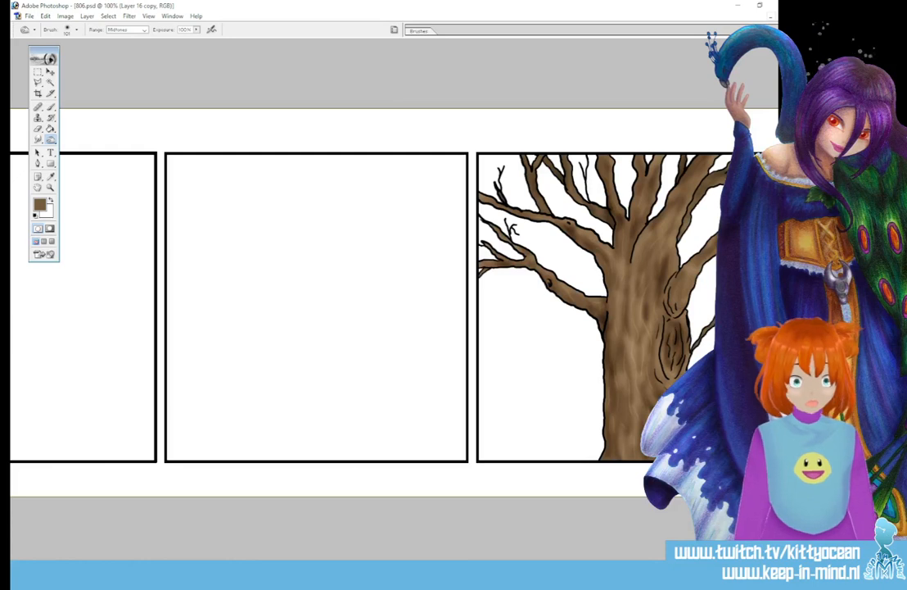
left_click_drag(643, 240, 640, 274)
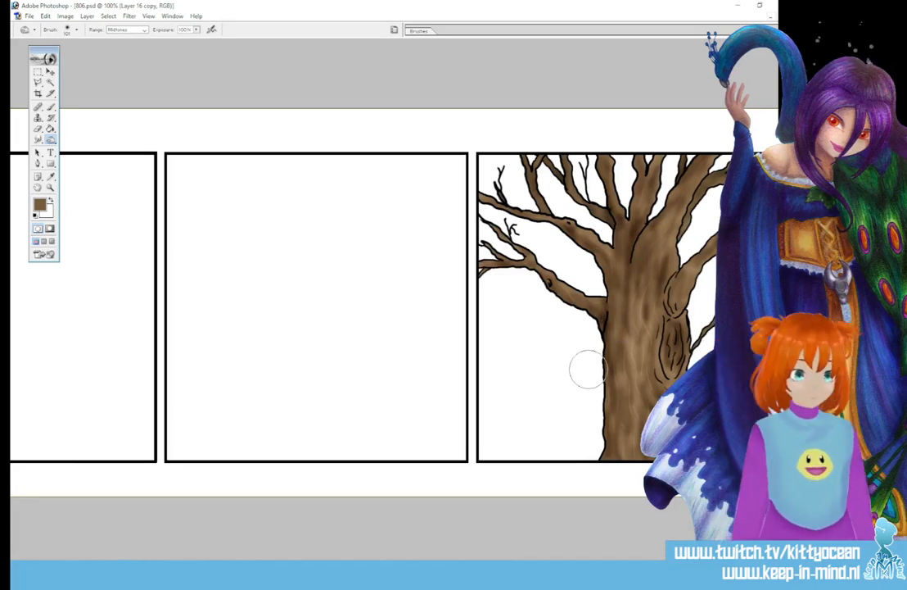
Step: Copy the whole fourth panel with its tree to a new layer and place the copy over the third panel
key("ctrl+minus")
key("ctrl+minus")
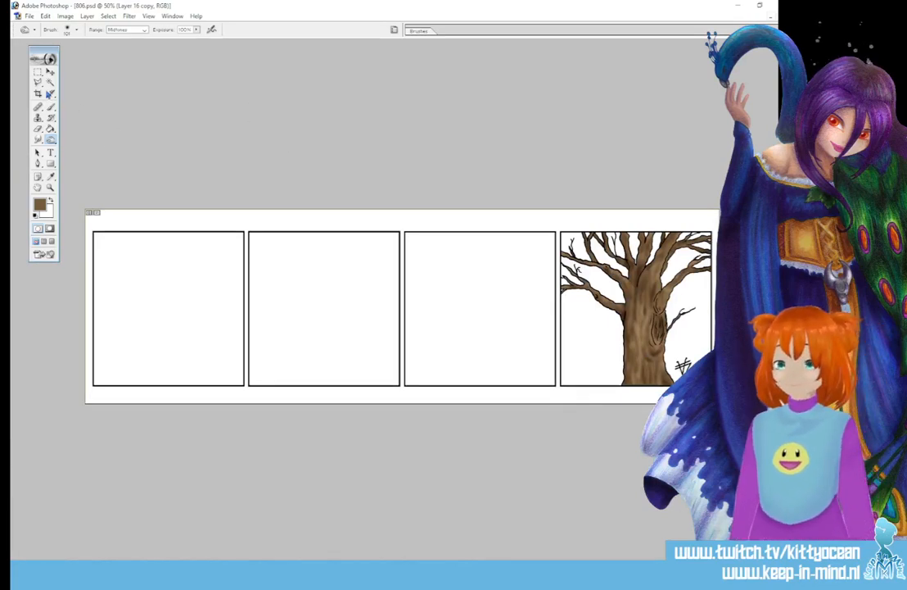
left_click(38, 72)
left_click_drag(557, 230, 714, 388)
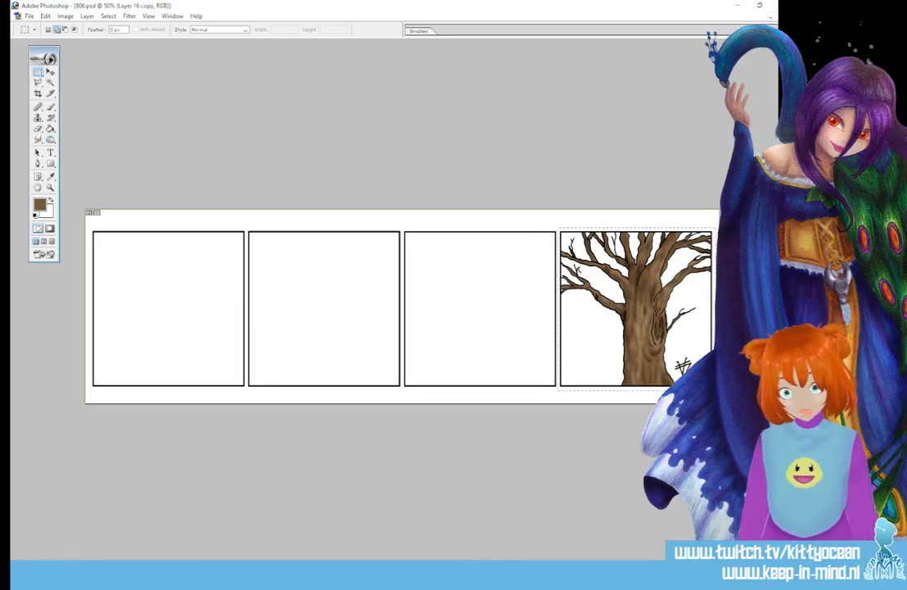
key("ctrl+j")
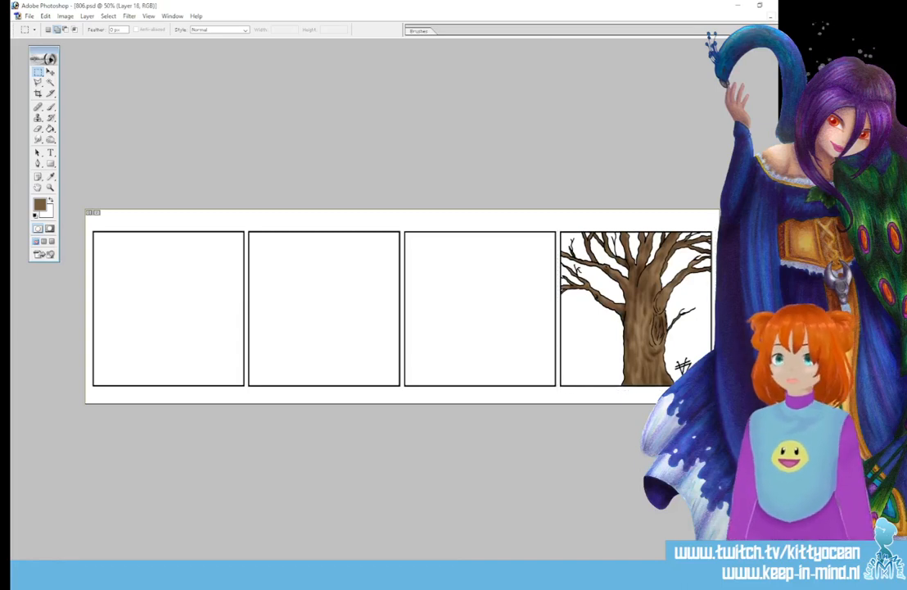
left_click(47, 72)
left_click_drag(647, 293, 489, 293)
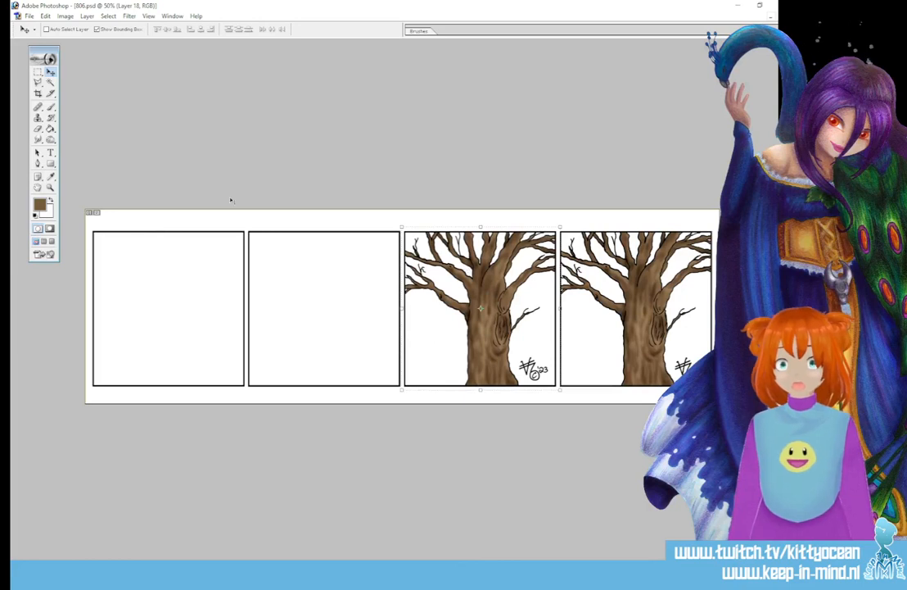
Step: Lasso the signature in the third panel, delete it, fill the area with white and deselect
left_click_drag(38, 83, 62, 74)
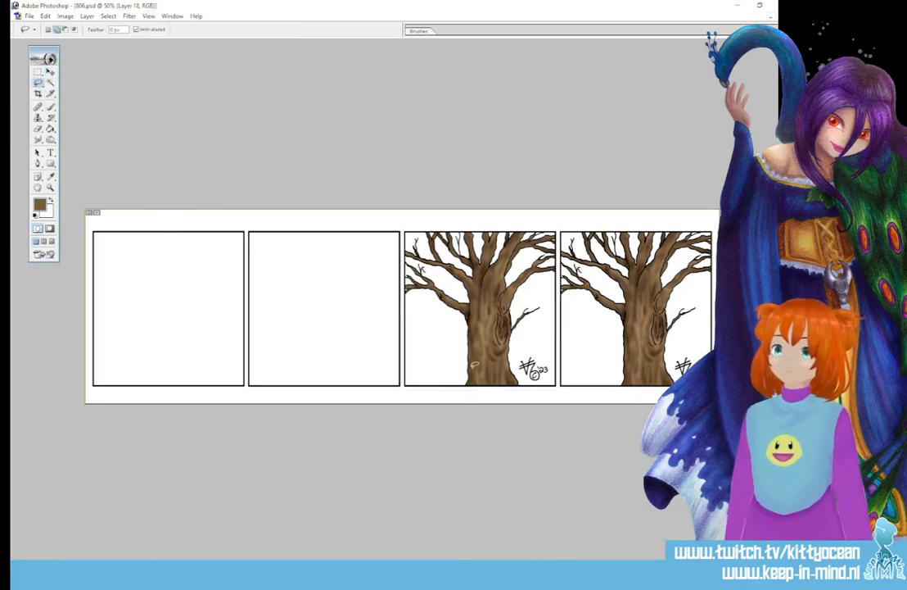
mouse_move(530, 352)
left_mouse_down()
mouse_move(517, 366)
mouse_move(530, 382)
mouse_move(544, 380)
left_mouse_up()
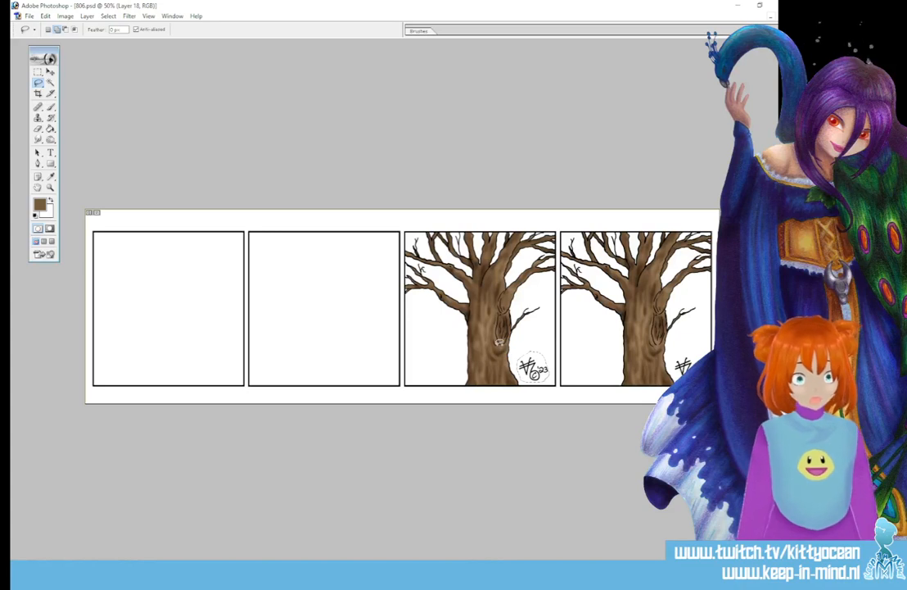
key("Delete")
left_click(51, 199)
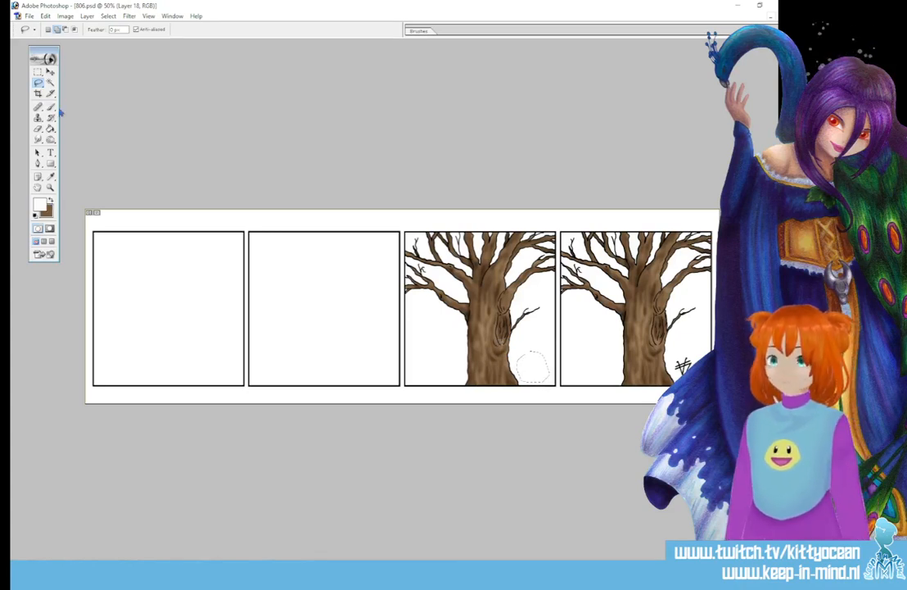
left_click(51, 129)
left_click(535, 368)
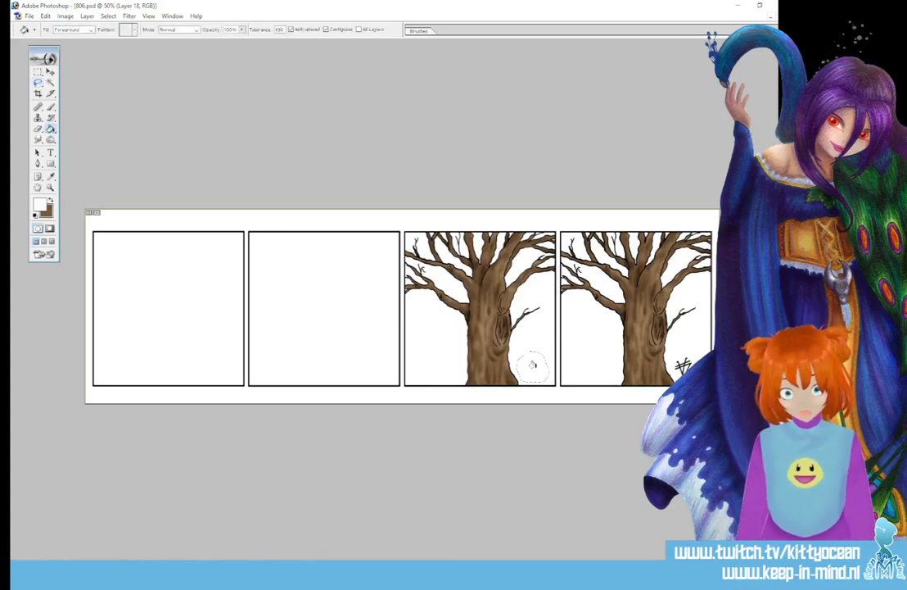
key("ctrl+d")
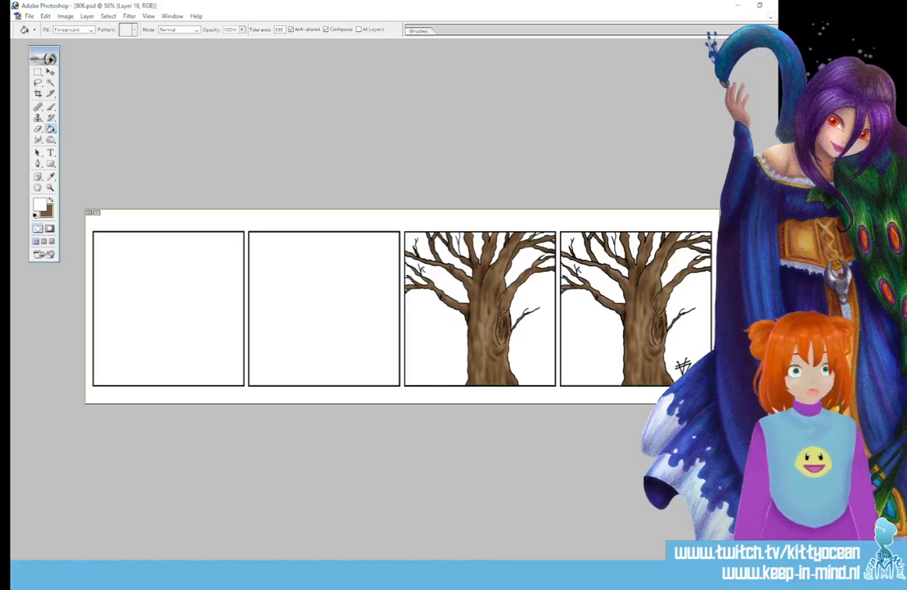
Step: Duplicate the third panel's tree layer over the second panel, and paste another copy of the tree panel over the first panel
key("ctrl+alt+j")
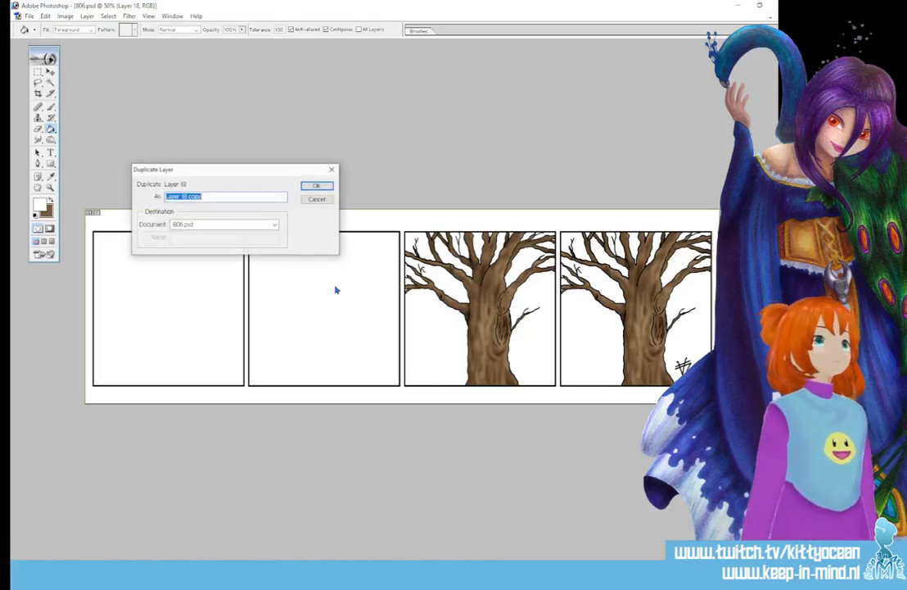
left_click(325, 187)
left_click(50, 72)
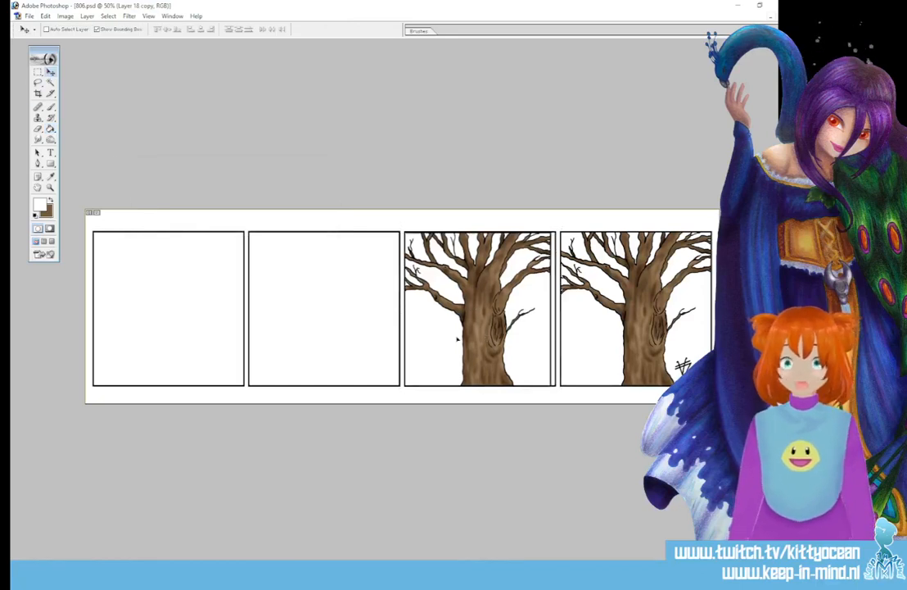
left_click_drag(485, 336, 332, 335)
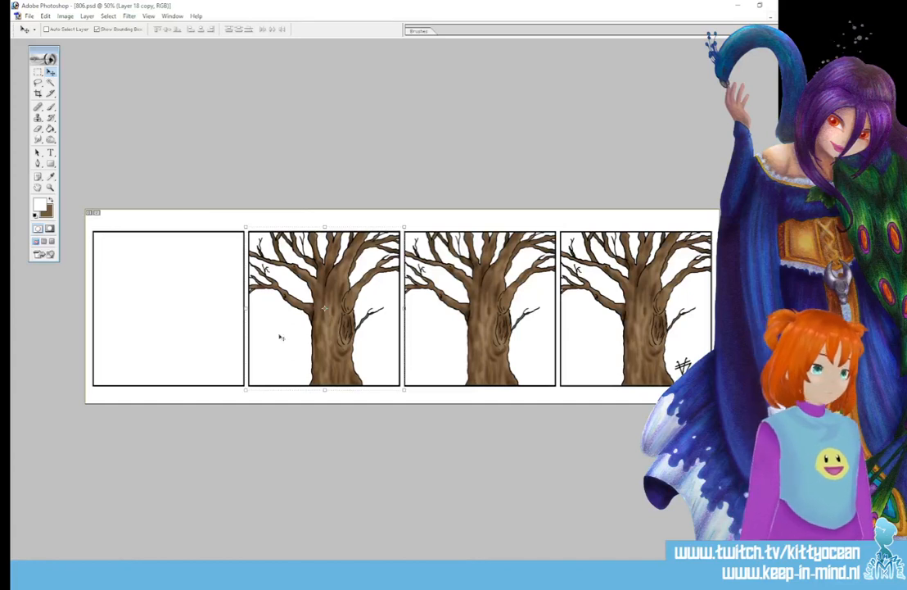
key("ctrl+v")
left_click_drag(404, 280, 173, 290)
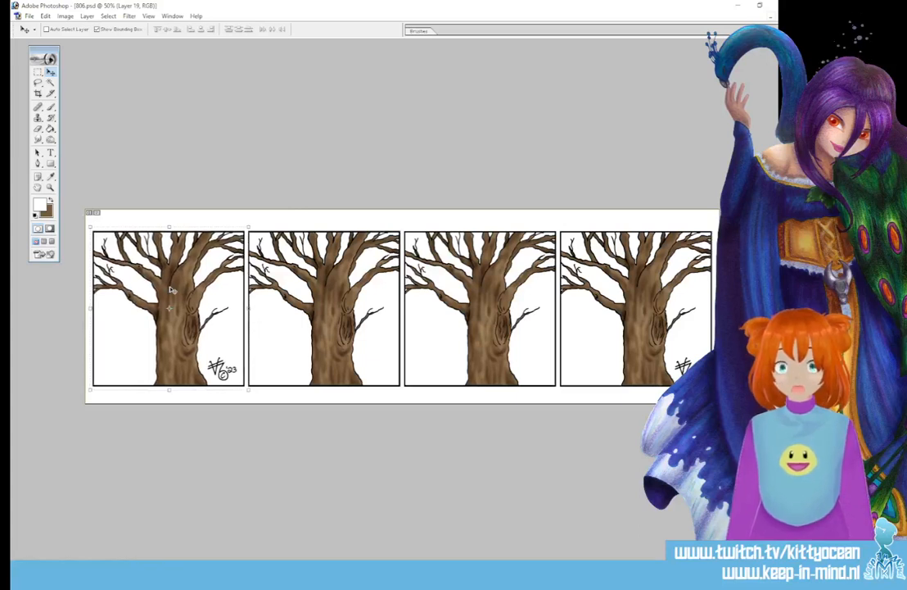
Step: On Layer 16 copy, brush small black motion marks around the fourth panel's tree and undo the marks begun in the third panel
key("alt+bracketleft")
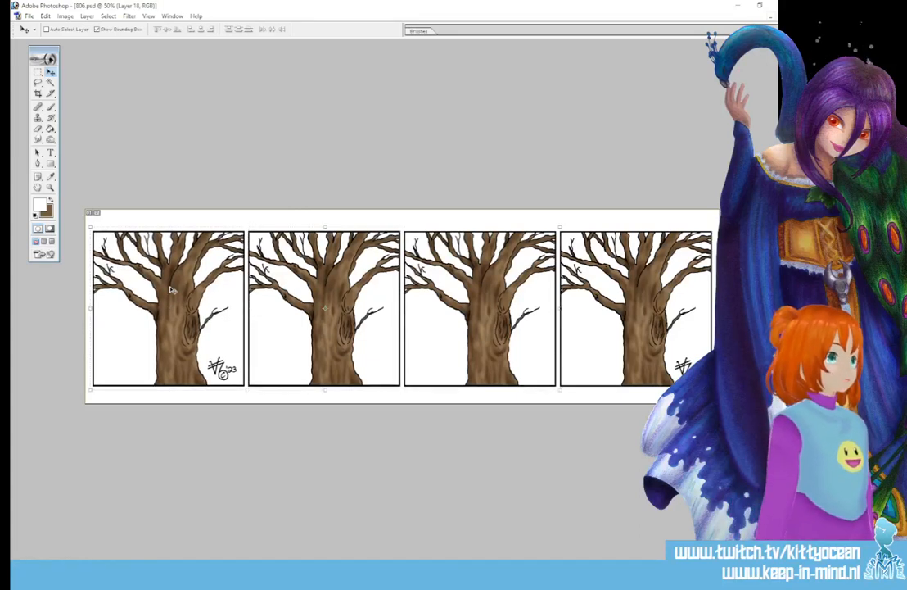
key("alt+bracketleft")
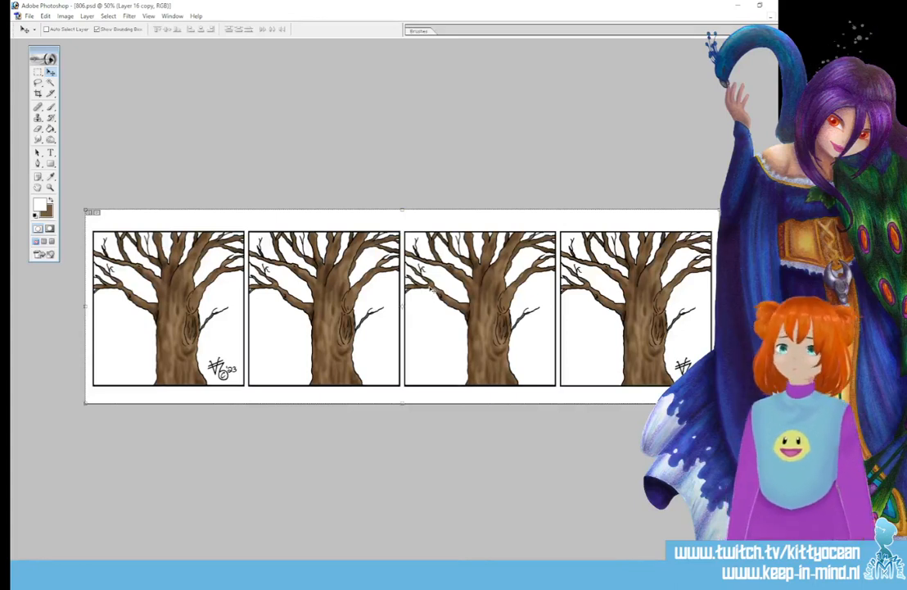
key("b")
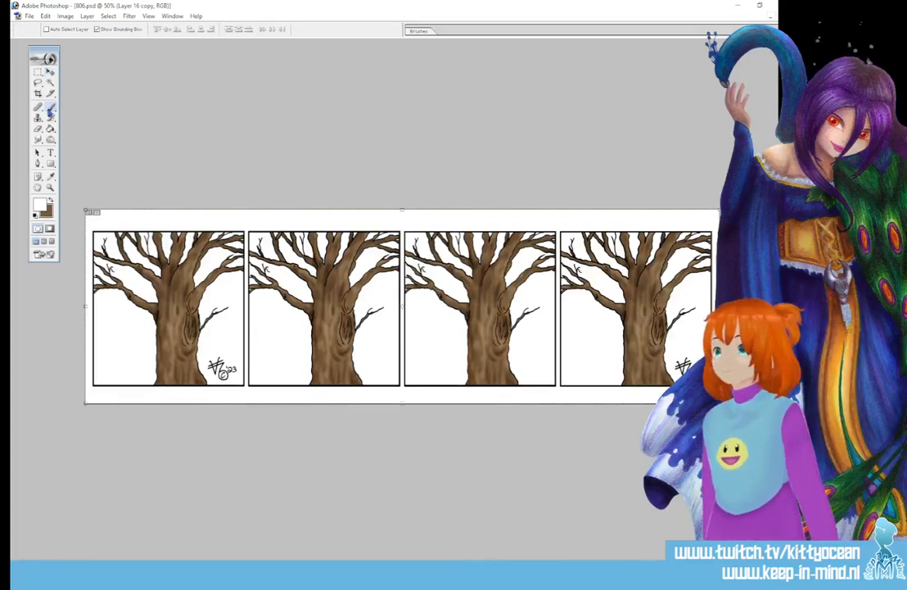
key("d")
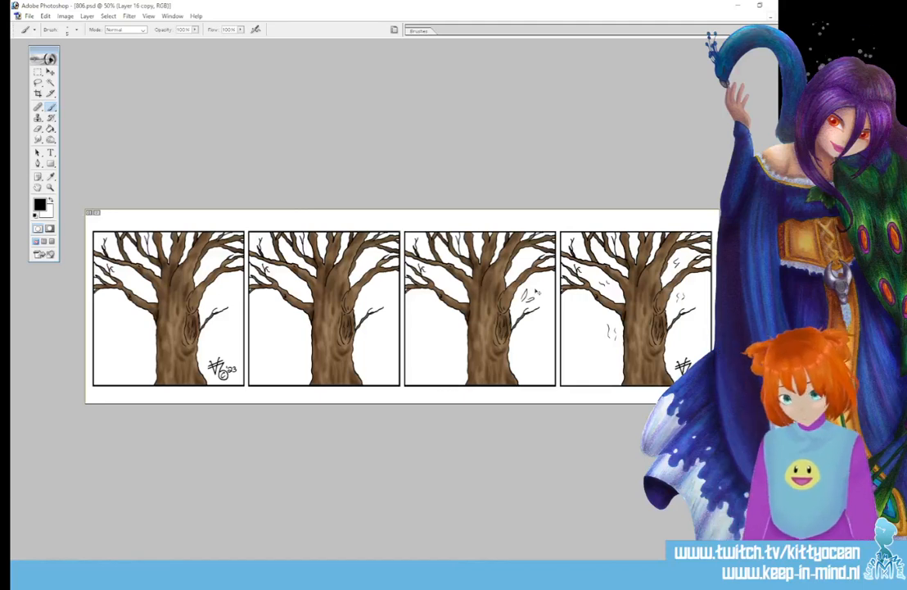
key("ctrl+alt+z")
key("ctrl+alt+z")
Step: Draw a pair of narrow black shock marks on each side of the trunk in the third panel
key("ctrl+plus")
key("ctrl+plus")
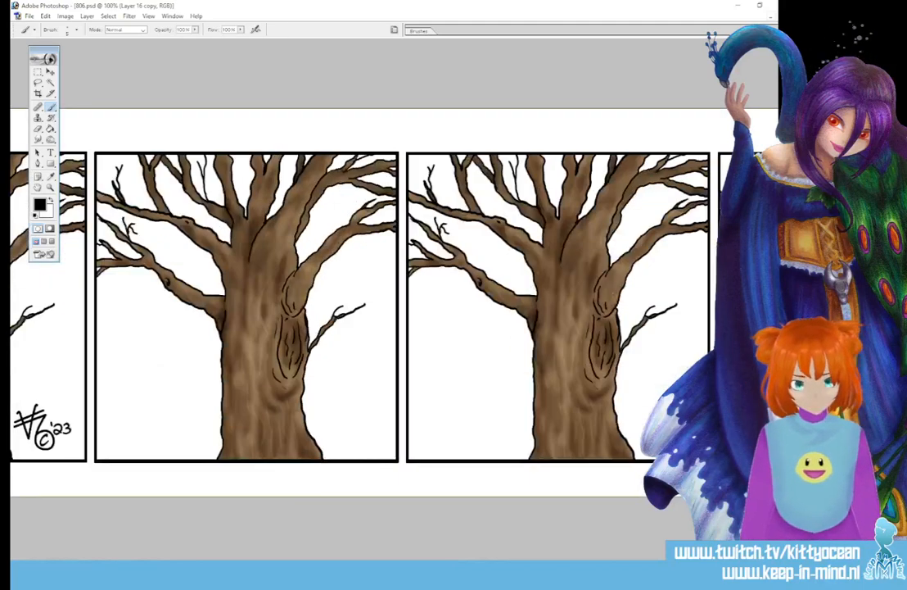
left_click_drag(454, 565, 565, 565)
mouse_move(468, 269)
left_mouse_down()
mouse_move(465, 289)
mouse_move(483, 282)
left_mouse_up()
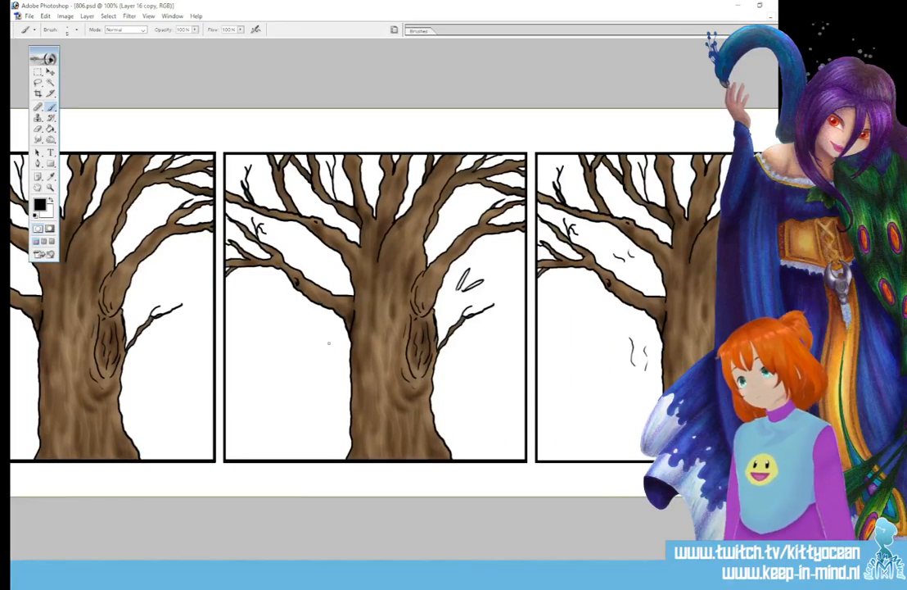
mouse_move(328, 345)
left_mouse_down()
mouse_move(309, 333)
mouse_move(317, 320)
left_mouse_up()
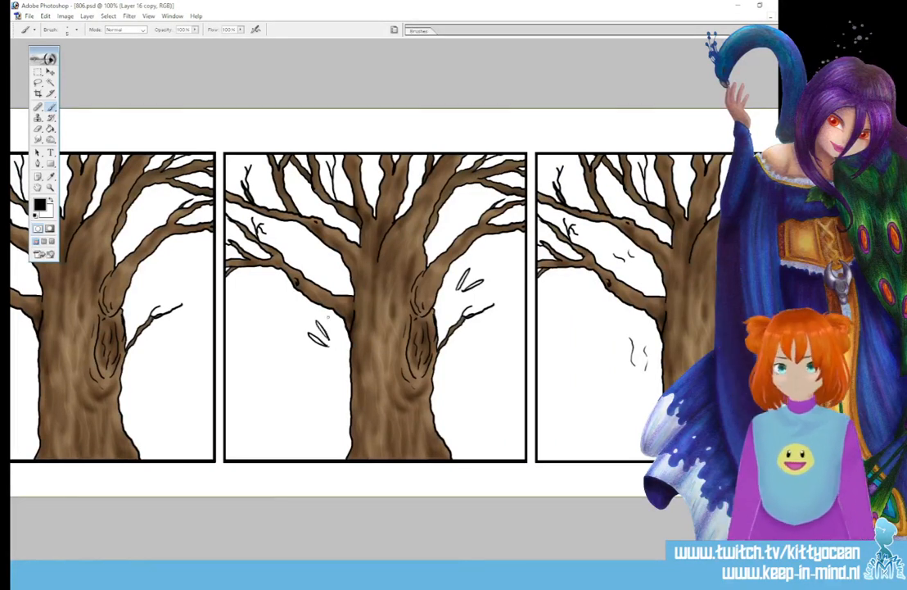
key("ctrl+minus")
key("ctrl+minus")
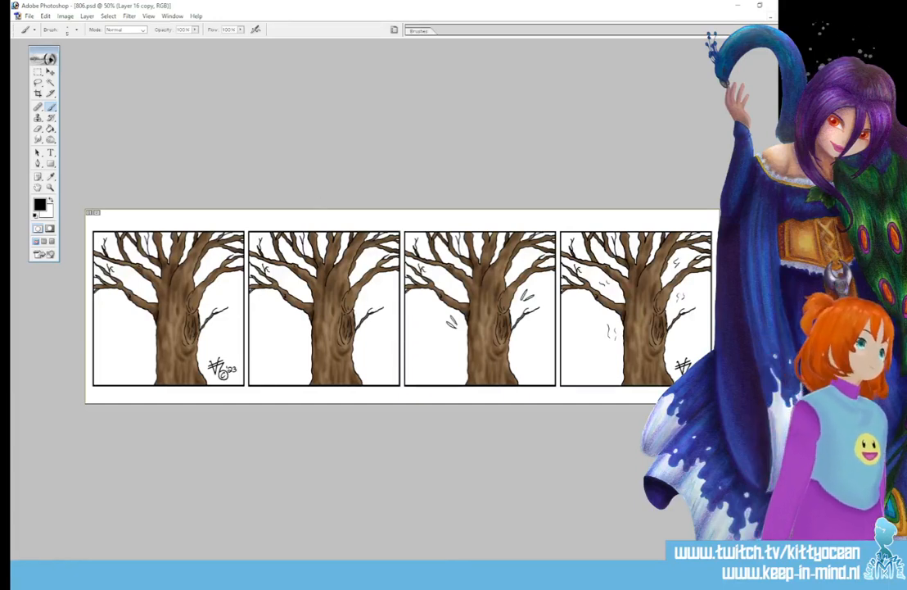
Step: Create a new layer named leaves and set the foreground colour to green 338B31
key("ctrl+shift+alt+n")
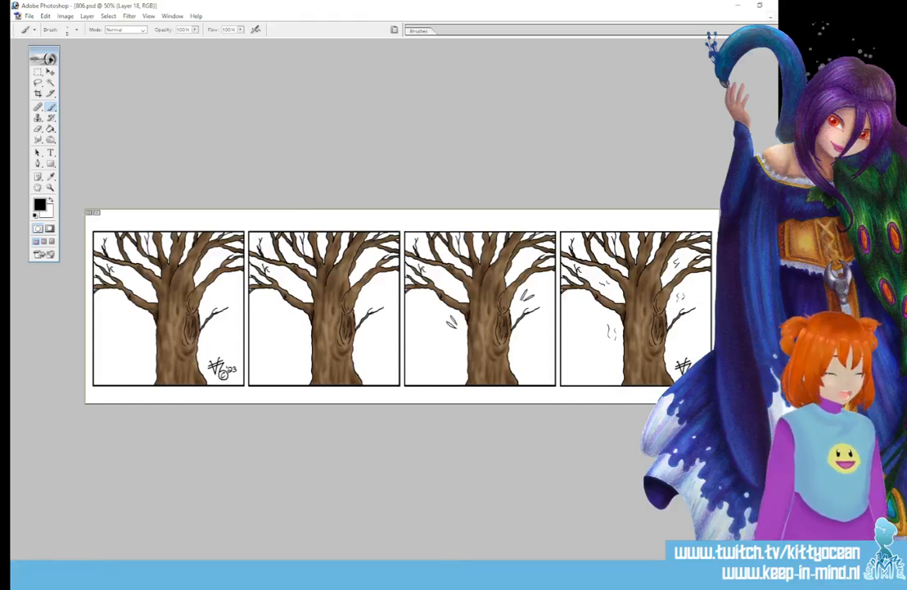
key("Return")
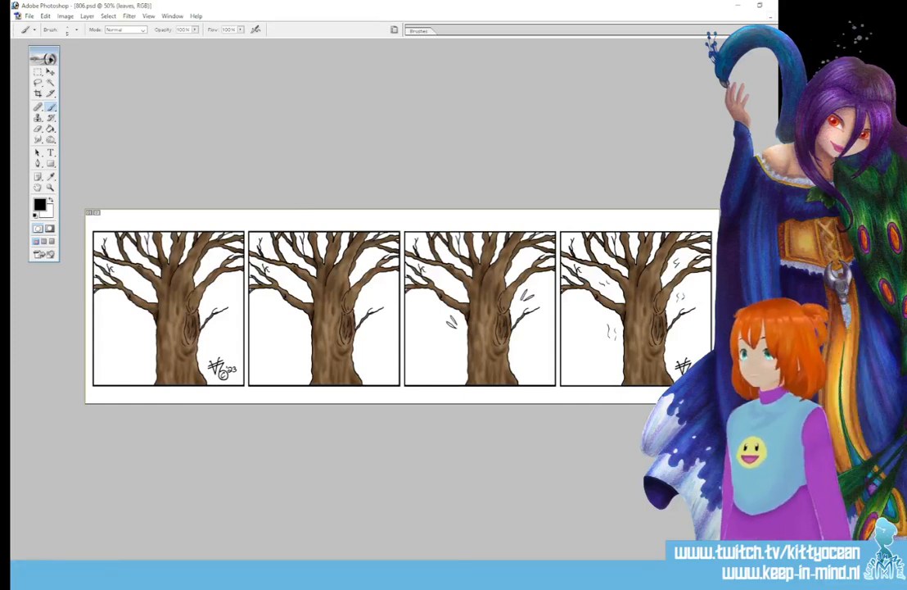
left_click(40, 205)
left_click(483, 166)
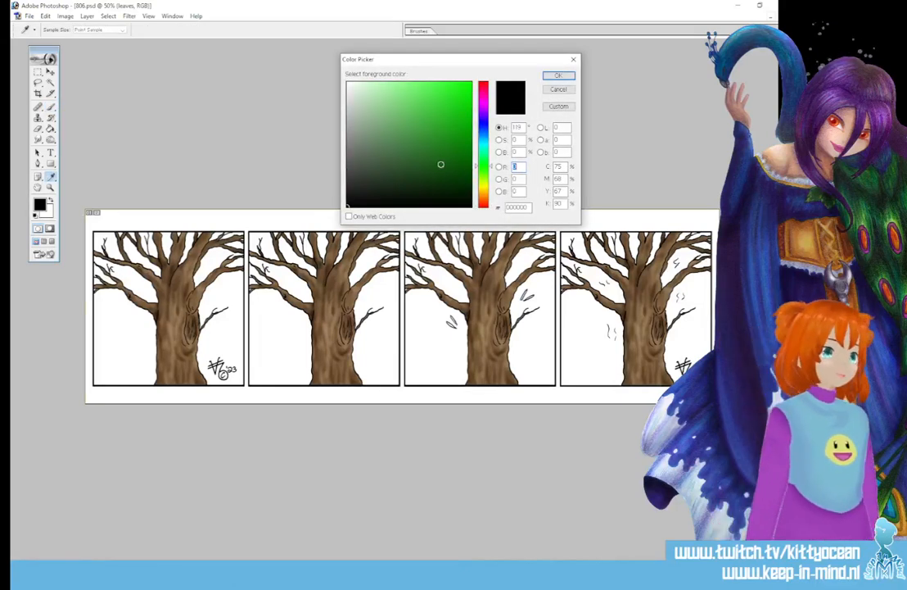
left_click(428, 138)
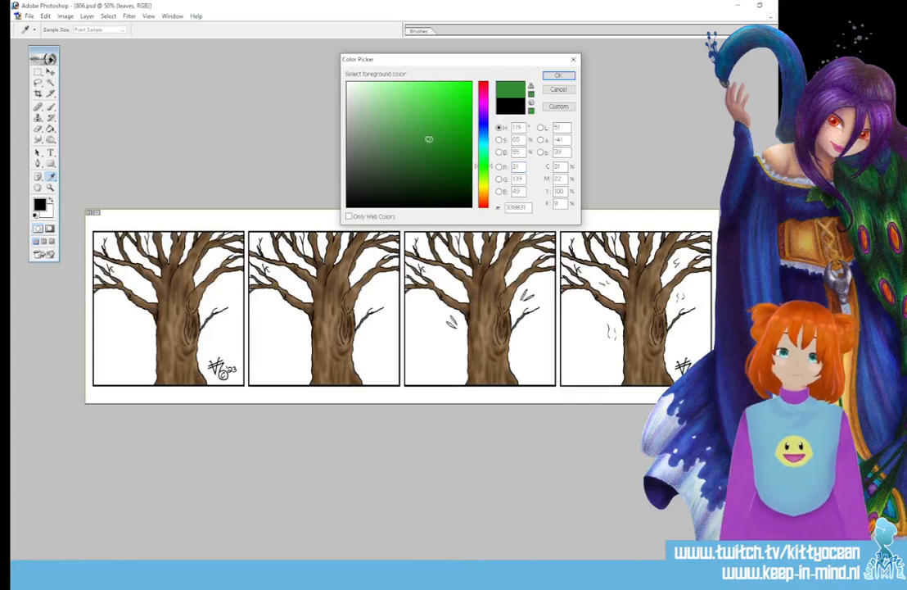
left_click(559, 74)
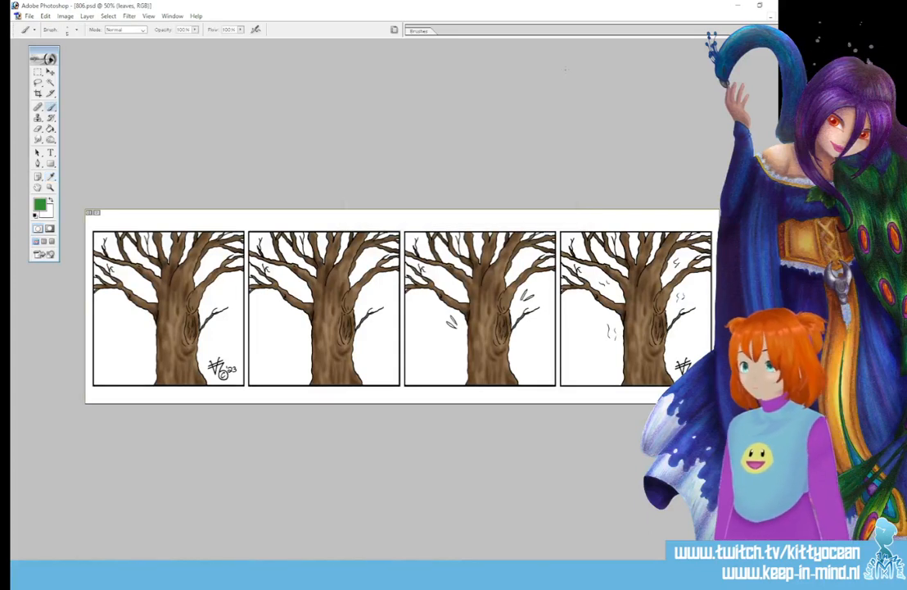
Step: Choose the 74 px maple leaf brush preset and try a stroke on the first panel's branches, undoing it
left_click(421, 32)
mouse_move(565, 51)
left_mouse_down()
mouse_move(565, 109)
mouse_move(566, 77)
left_mouse_up()
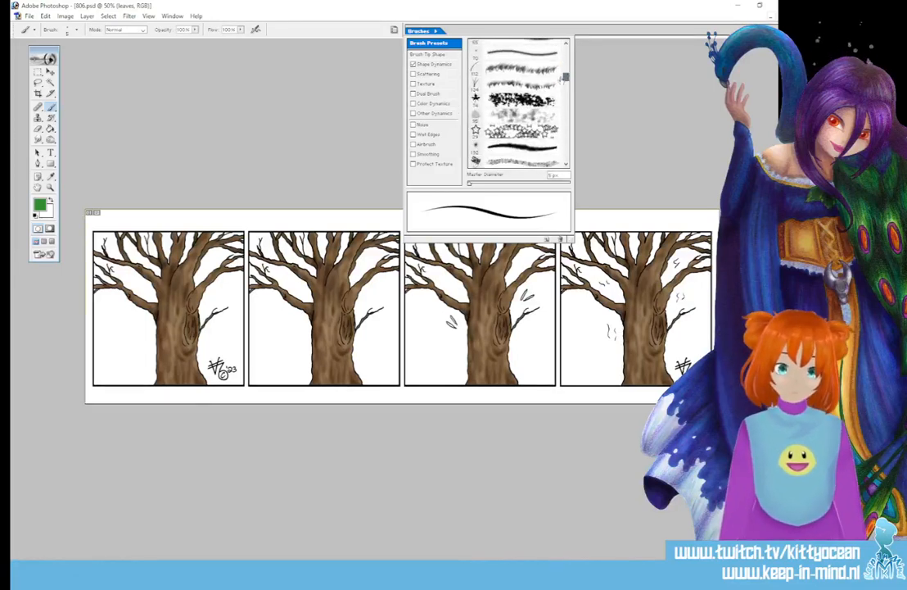
left_click(530, 99)
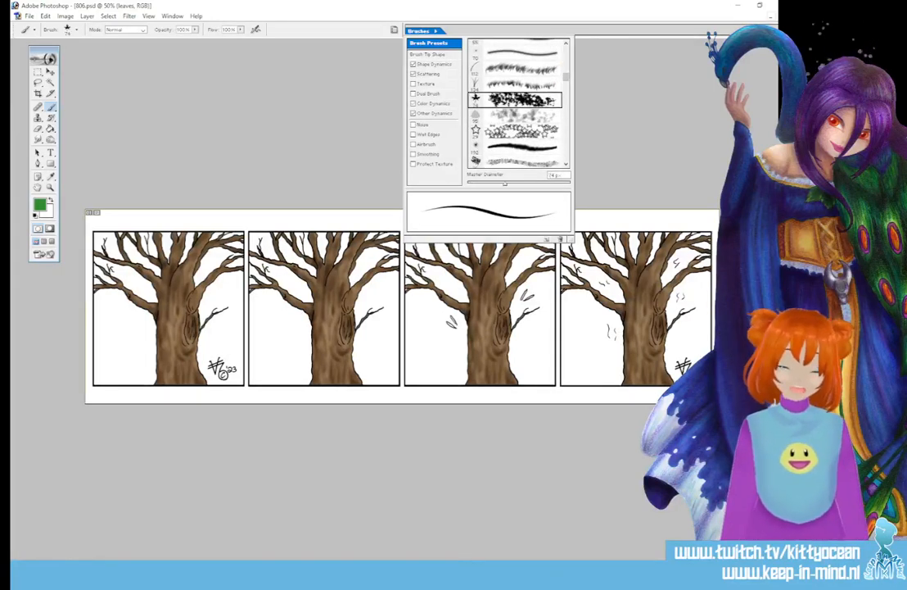
left_click_drag(95, 287, 116, 273)
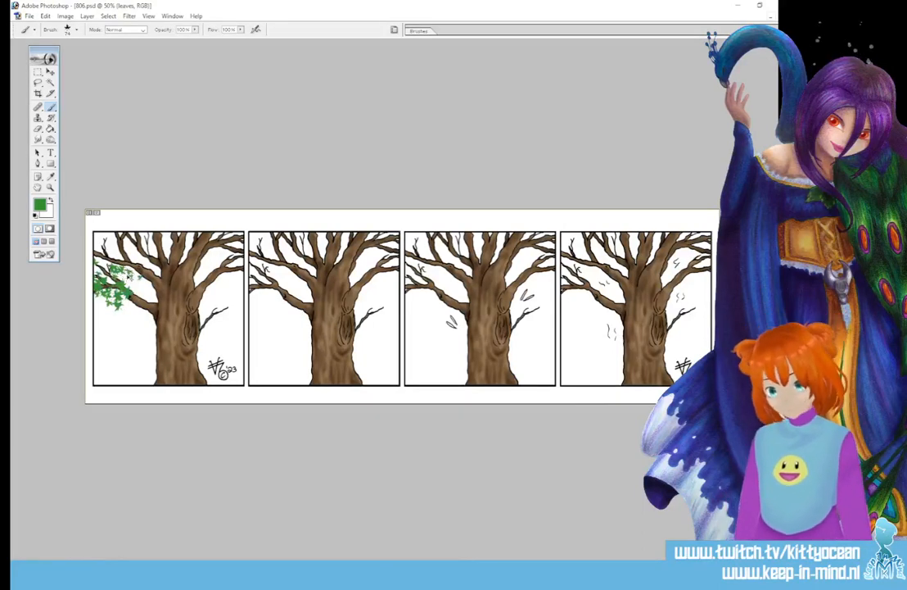
key("ctrl+z")
Step: Pick a pale green as the background colour, keep the darker green as foreground, and undo the test leaf stroke
left_click(50, 200)
left_click(40, 205)
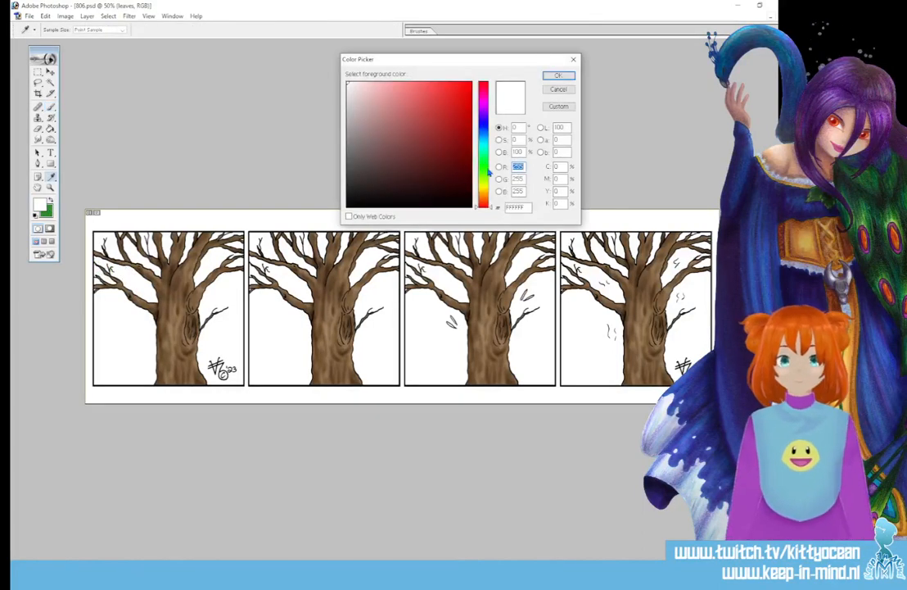
left_click(484, 166)
left_click(378, 98)
left_click(567, 76)
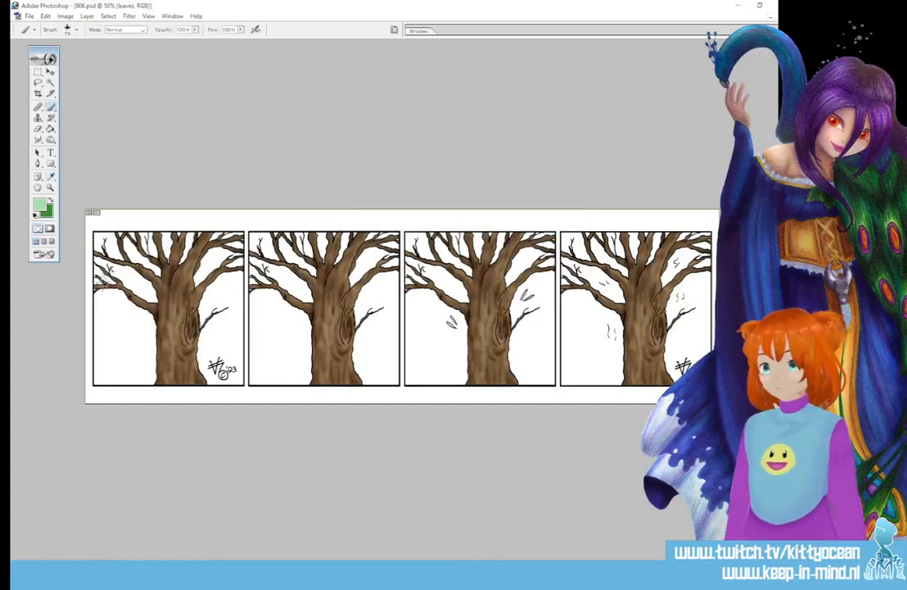
left_click_drag(97, 250, 126, 272)
key("ctrl+z")
left_click(51, 200)
key("ctrl+z")
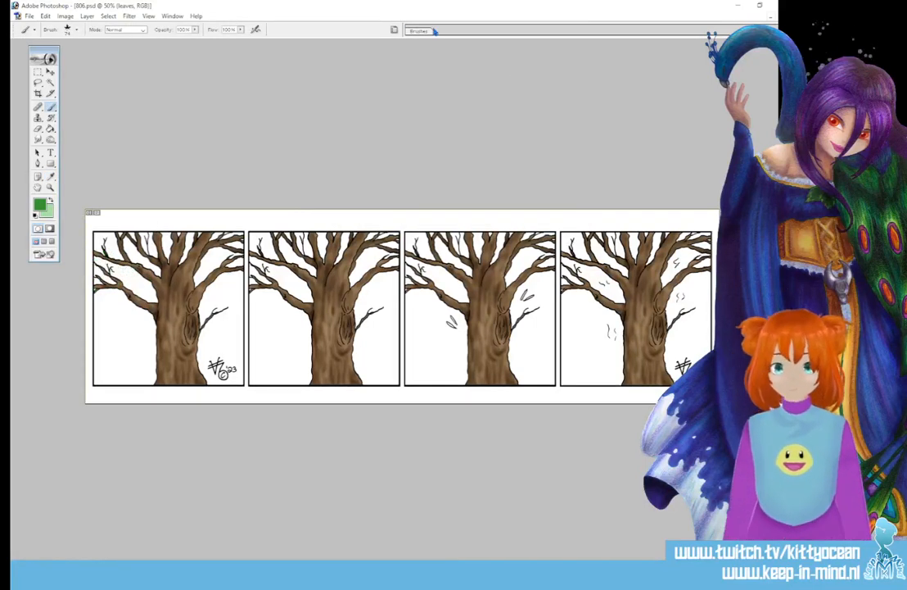
Step: Set the leaf brush's hue jitter to 14% and foreground/background jitter to 26%, trying strokes in the first panel and undoing them
left_click(418, 30)
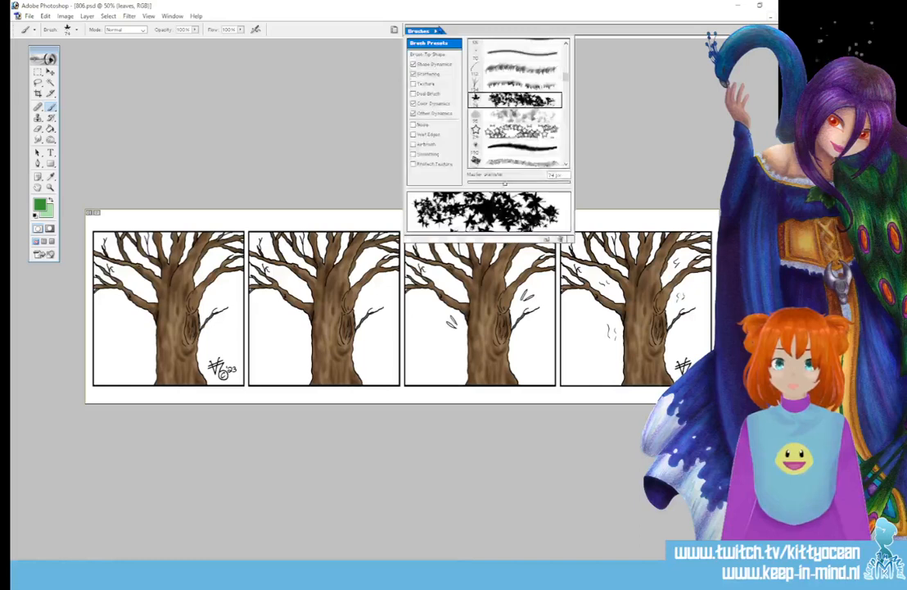
left_click(434, 103)
left_click_drag(482, 81, 492, 90)
left_click_drag(139, 267, 173, 305)
key("ctrl+z")
left_click(418, 30)
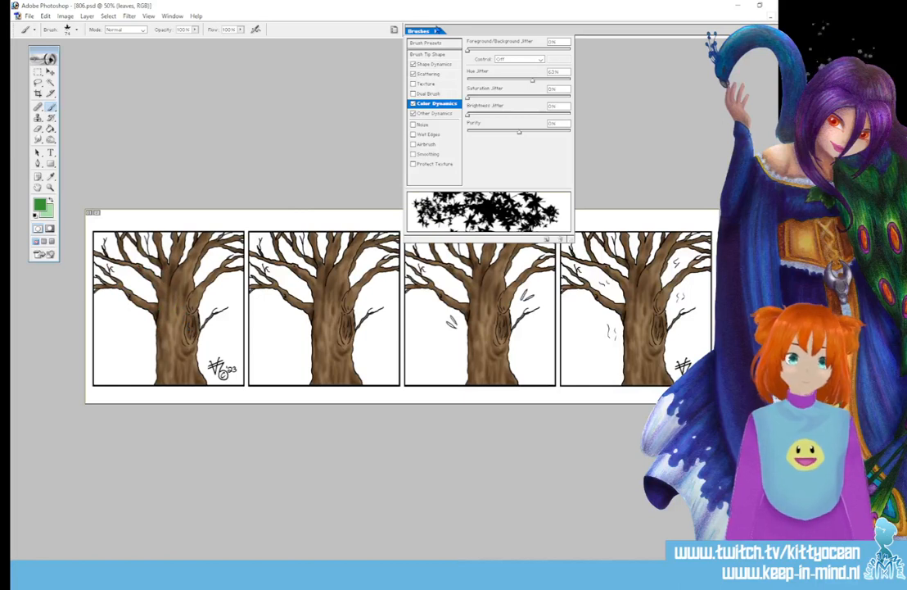
left_click(494, 50)
left_click_drag(102, 245, 131, 315)
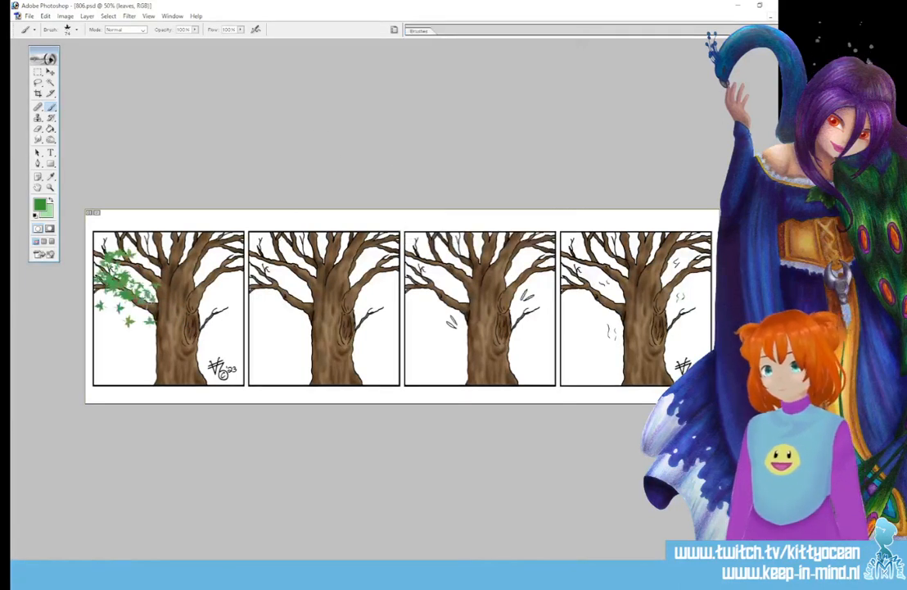
key("ctrl+z")
Step: Set the leaf brush's foreground/background jitter to 38% and hue jitter to 21%, undoing the test strokes in the first panel
left_click(418, 31)
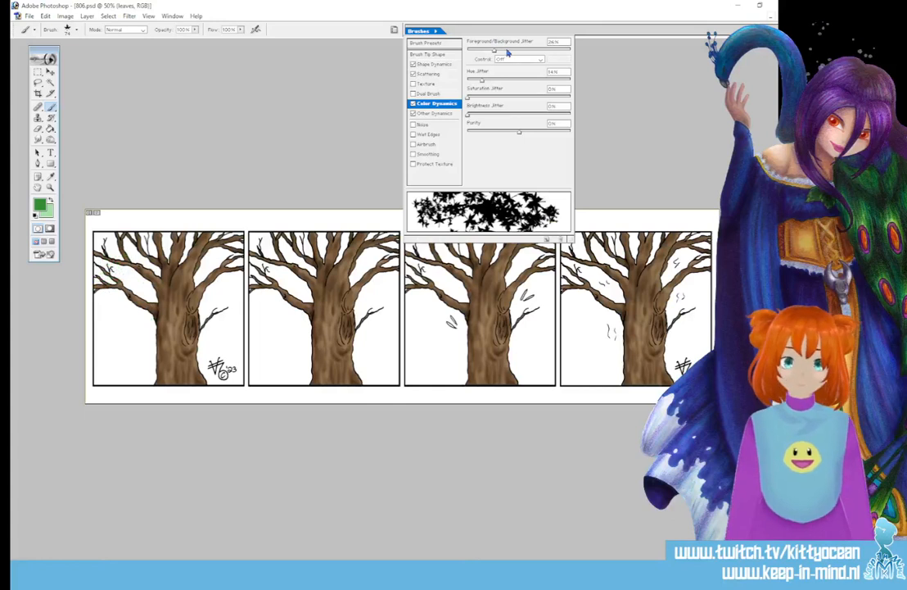
left_click_drag(98, 258, 123, 315)
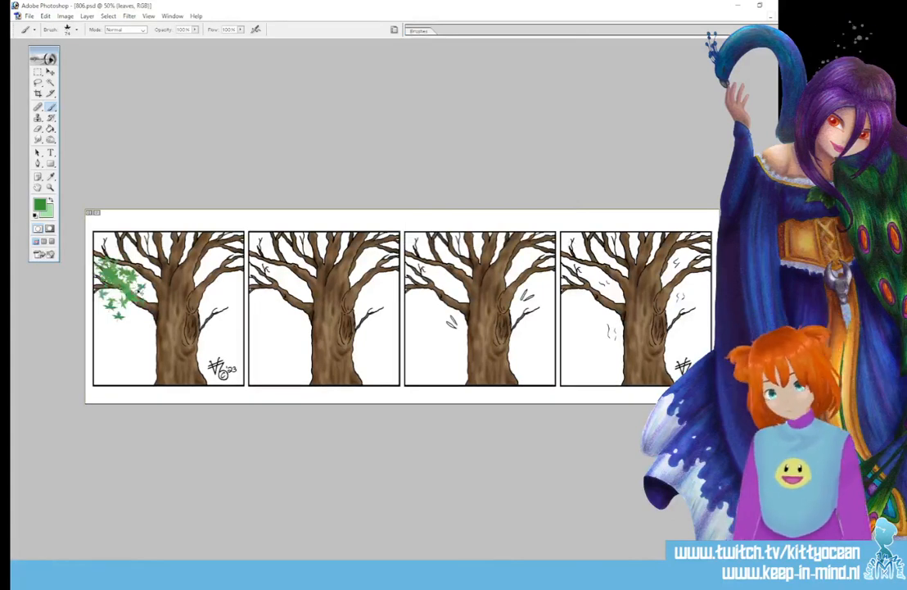
key("ctrl+z")
left_click(418, 31)
mouse_move(98, 279)
left_mouse_down()
mouse_move(114, 274)
mouse_move(141, 288)
left_mouse_up()
key("ctrl+z")
left_click(418, 30)
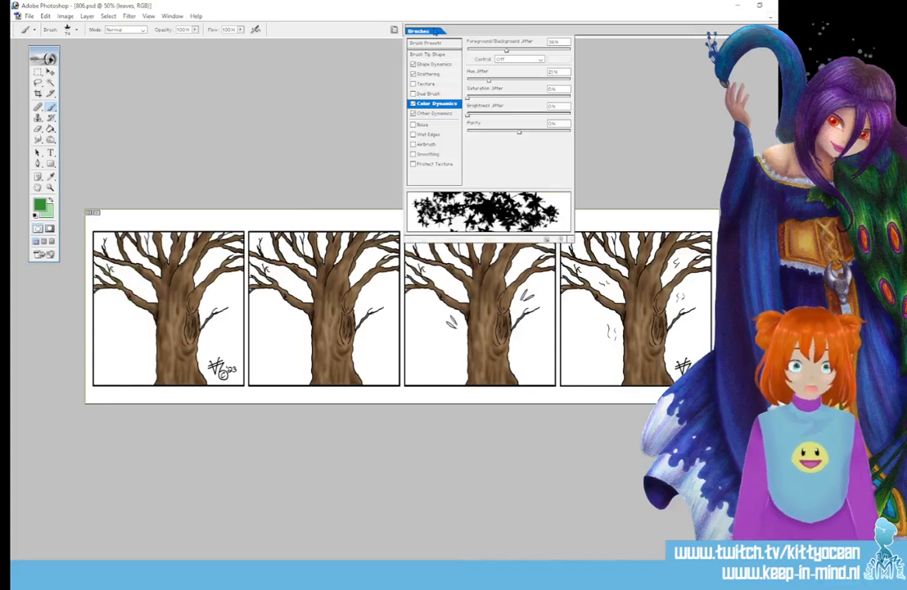
Step: Paint green leaves over the tree crowns in the first three panels and heap leaves around the trunk base in the fourth
left_click_drag(95, 275, 123, 278)
mouse_move(121, 234)
left_mouse_down()
mouse_move(155, 267)
mouse_move(136, 226)
mouse_move(195, 260)
mouse_move(195, 244)
mouse_move(178, 232)
mouse_move(234, 254)
mouse_move(220, 232)
mouse_move(260, 263)
mouse_move(234, 295)
mouse_move(283, 245)
mouse_move(356, 274)
mouse_move(391, 246)
mouse_move(412, 249)
mouse_move(87, 250)
left_mouse_up()
left_click_drag(190, 226, 205, 248)
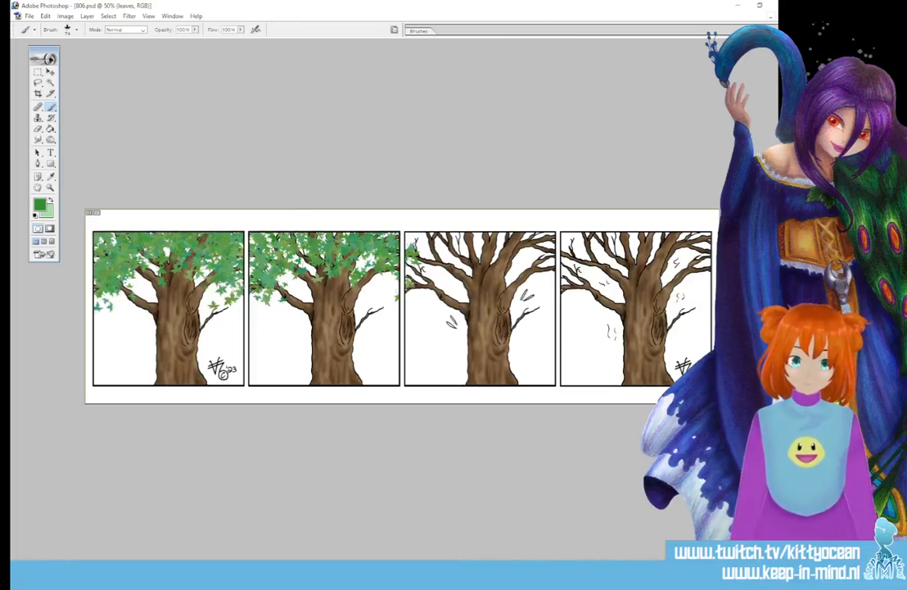
mouse_move(233, 287)
left_mouse_down()
mouse_move(303, 251)
mouse_move(409, 318)
left_mouse_up()
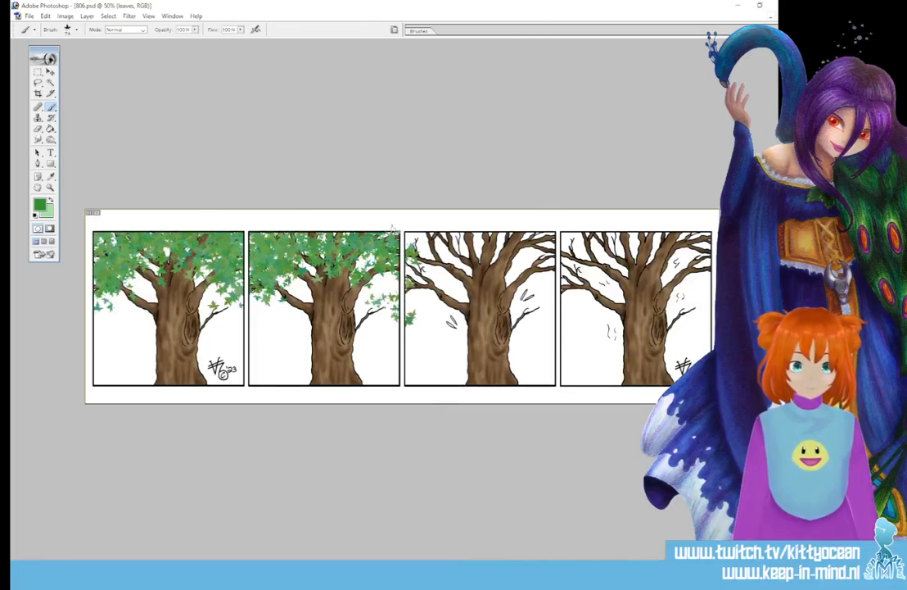
left_click_drag(393, 228, 381, 233)
mouse_move(414, 282)
left_mouse_down()
mouse_move(434, 255)
mouse_move(490, 244)
mouse_move(557, 267)
mouse_move(531, 260)
left_mouse_up()
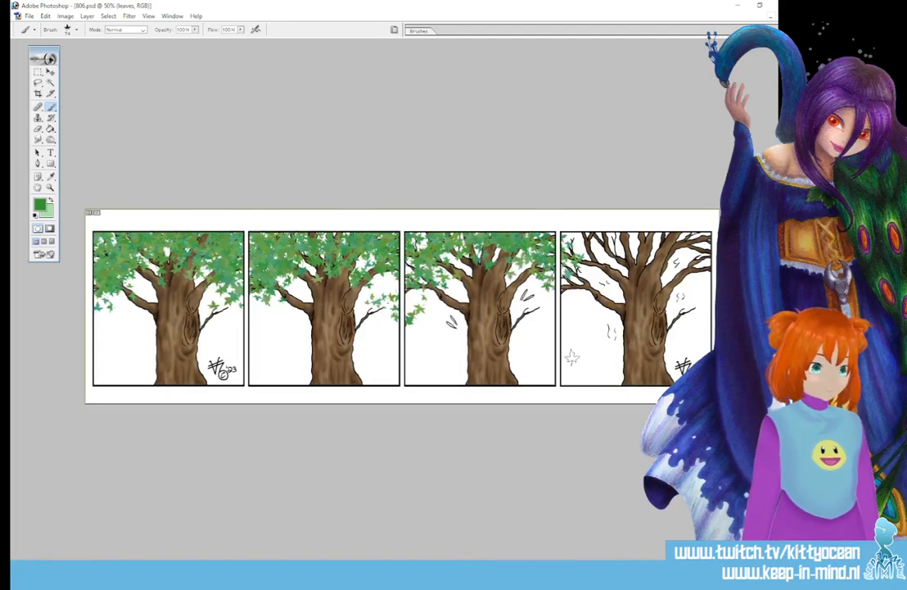
mouse_move(571, 358)
left_mouse_down()
mouse_move(583, 348)
mouse_move(651, 361)
mouse_move(697, 352)
mouse_move(547, 359)
left_mouse_up()
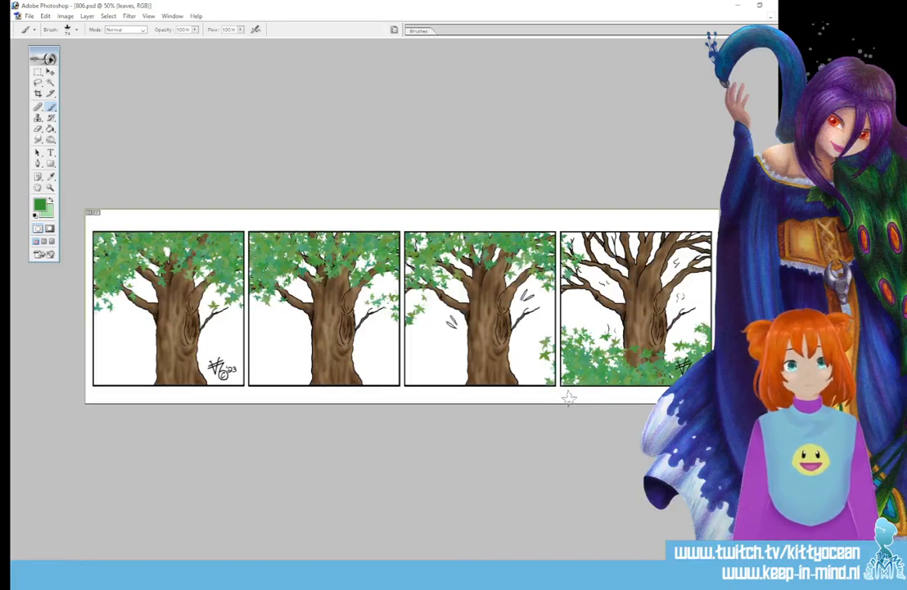
Step: Lasso and delete the stray leaves in the third panel's lower right corner and the fourth panel's upper left branches
key("l")
mouse_move(542, 328)
left_mouse_down()
mouse_move(530, 364)
mouse_move(557, 399)
mouse_move(561, 388)
left_mouse_up()
key("Delete")
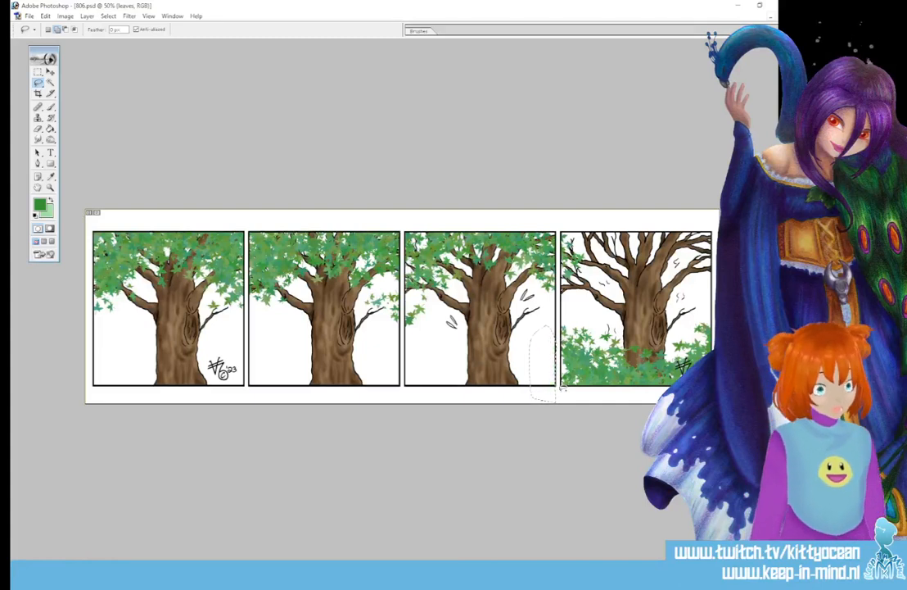
key("ctrl+d")
mouse_move(562, 223)
left_mouse_down()
mouse_move(574, 292)
mouse_move(580, 223)
left_mouse_up()
key("Delete")
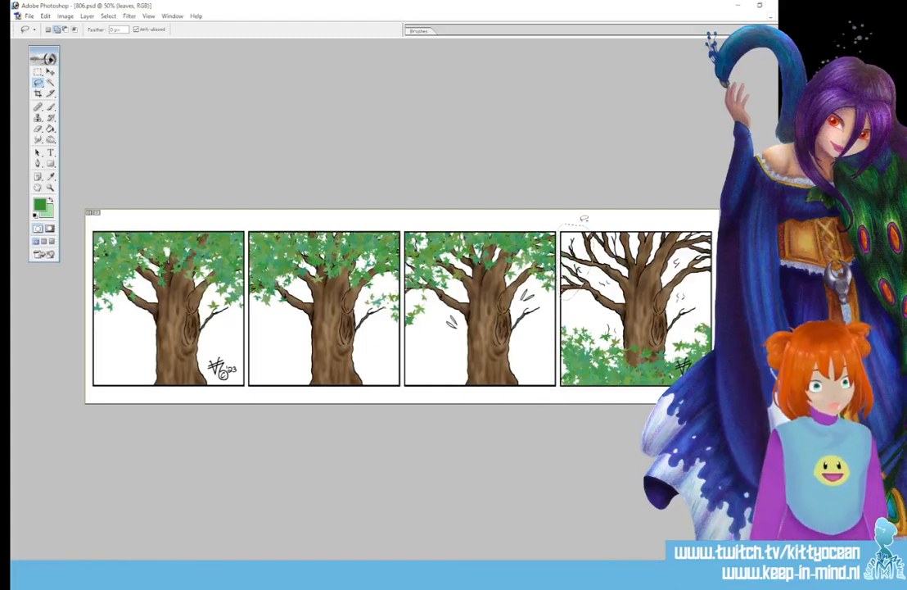
Step: Paint falling leaves on both sides of the third panel's trunk and along the fourth panel's lower left edge with the leaf brush
key("ctrl+d")
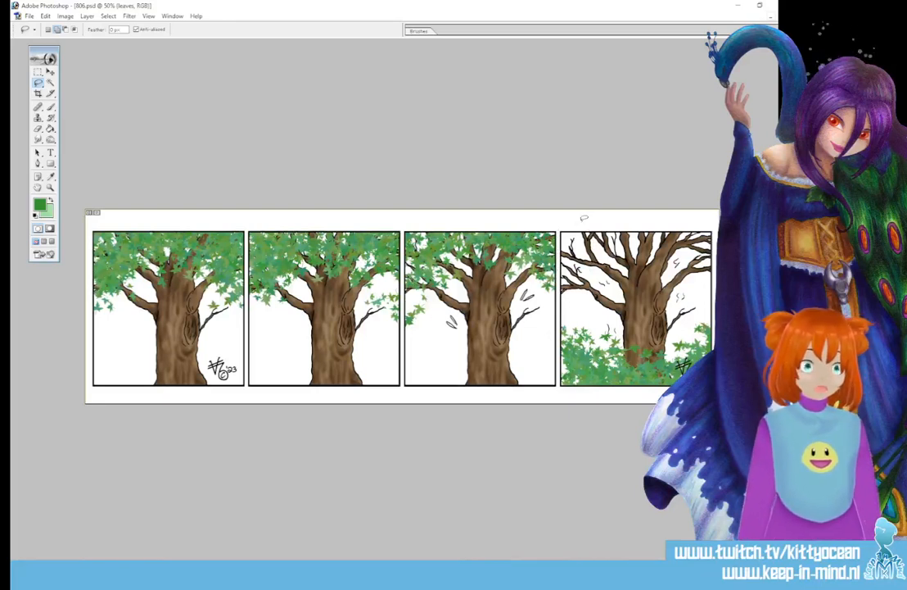
left_click(50, 107)
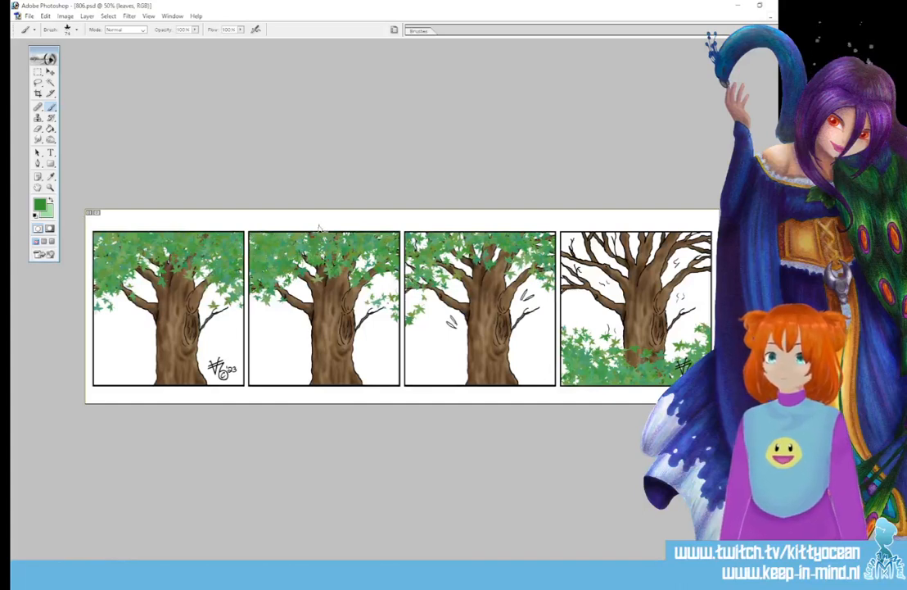
left_click_drag(537, 327, 571, 312)
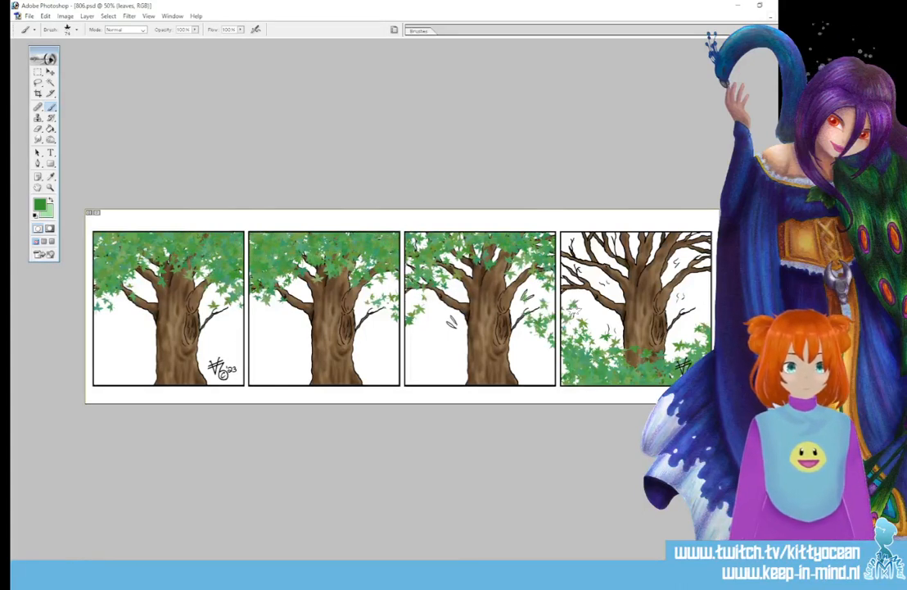
left_click_drag(438, 353, 460, 360)
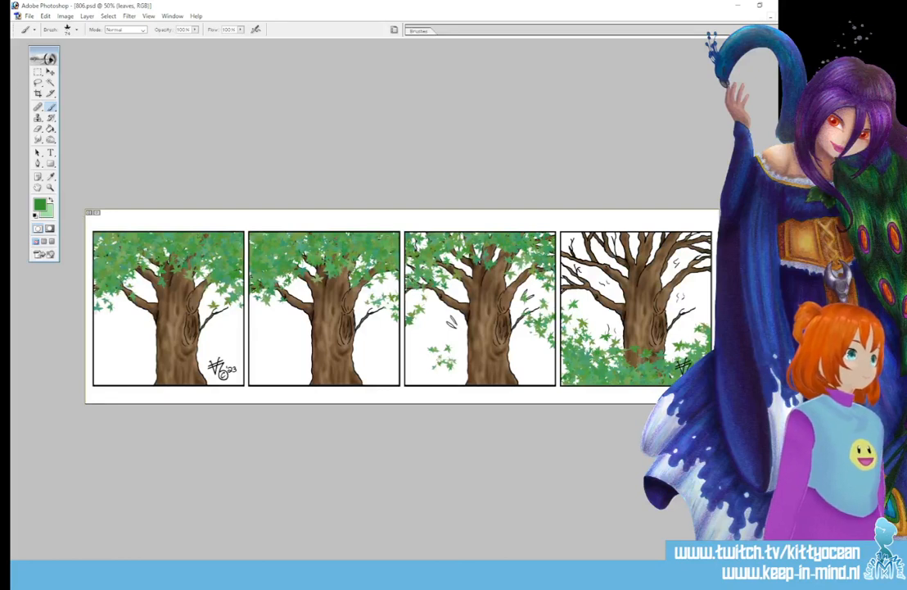
Step: Add a new layer named bloesem and set the colours to a white foreground over a black background
key("ctrl+shift+alt+n")
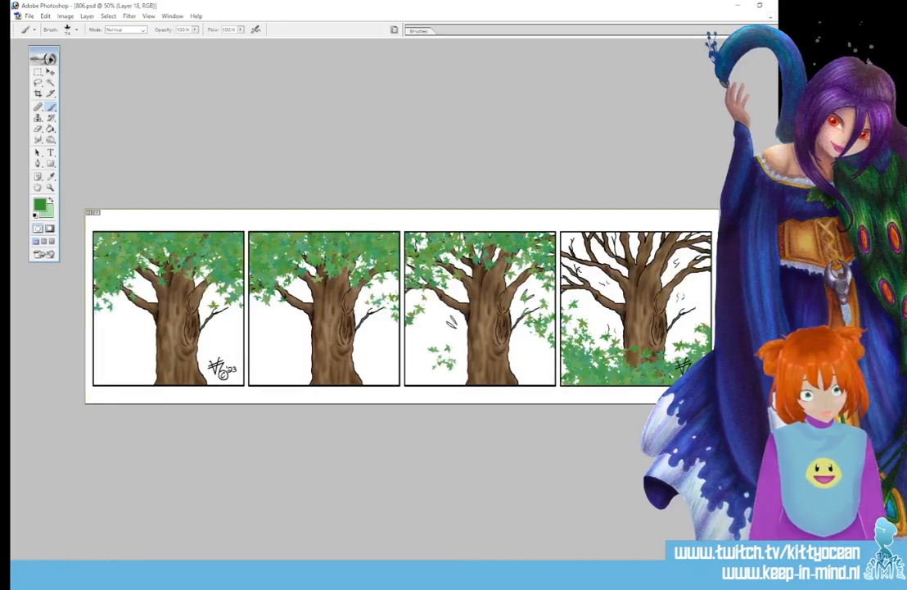
key("Return")
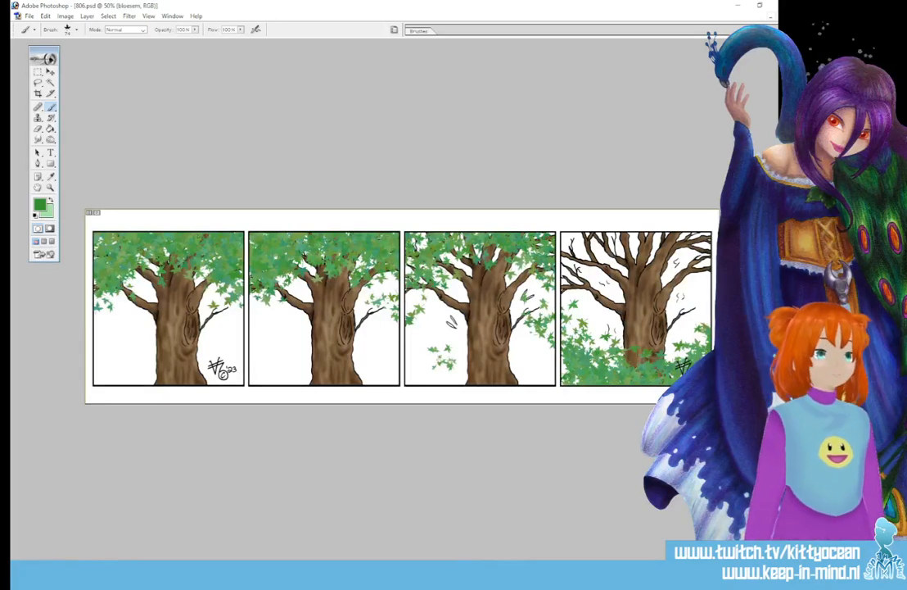
left_click(36, 214)
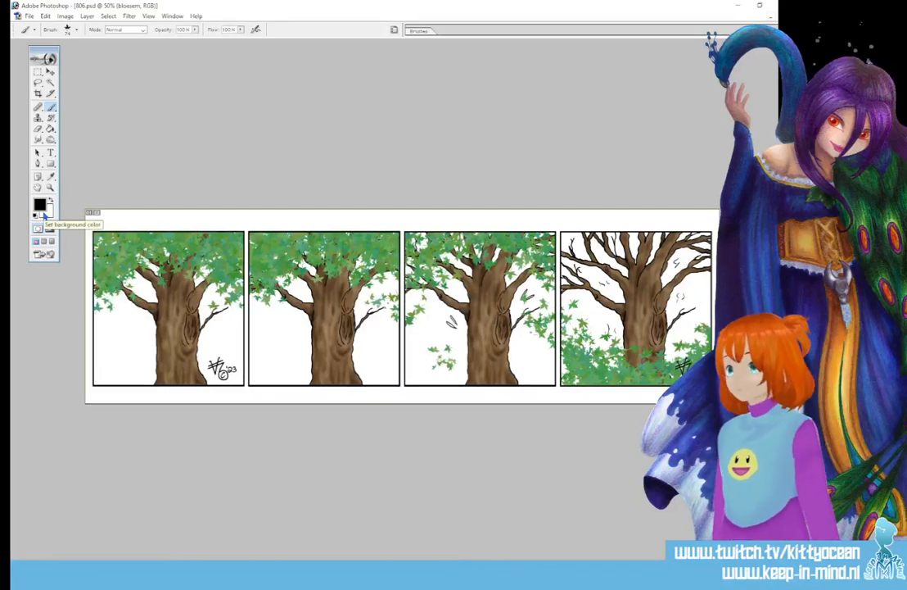
left_click(50, 201)
Step: Look through the brush presets and set the foreground colour to pale pink #ECD3ED
left_click(418, 30)
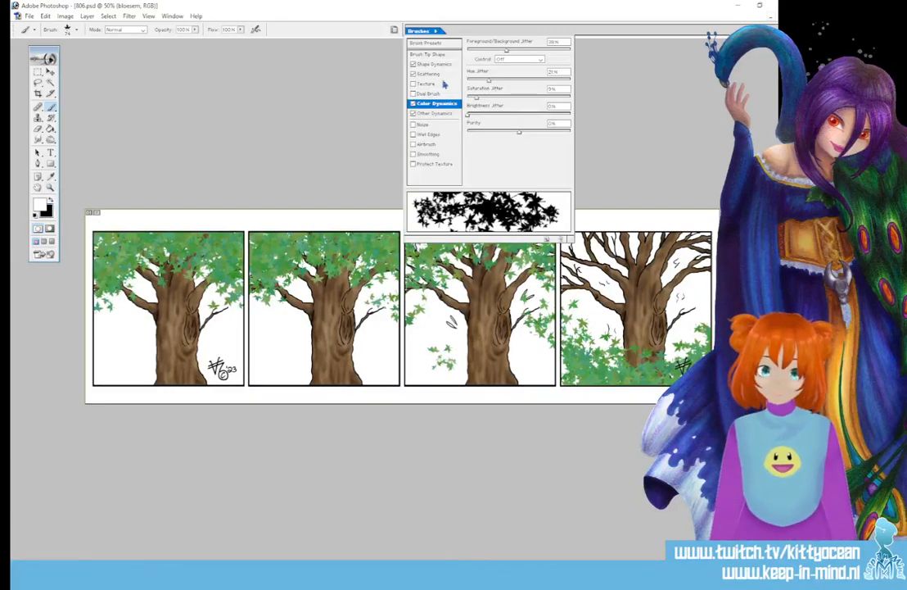
left_click(432, 43)
left_click(430, 54)
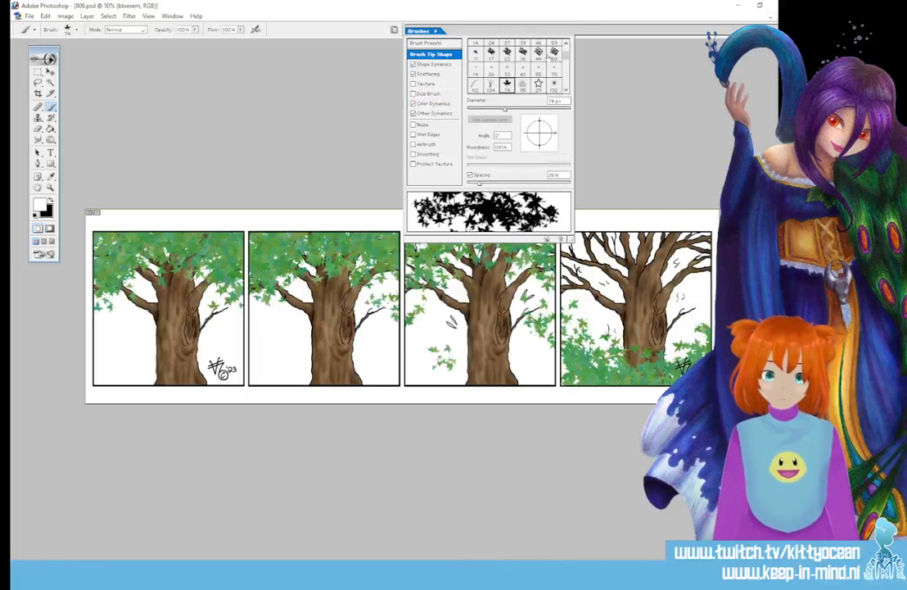
left_click(431, 42)
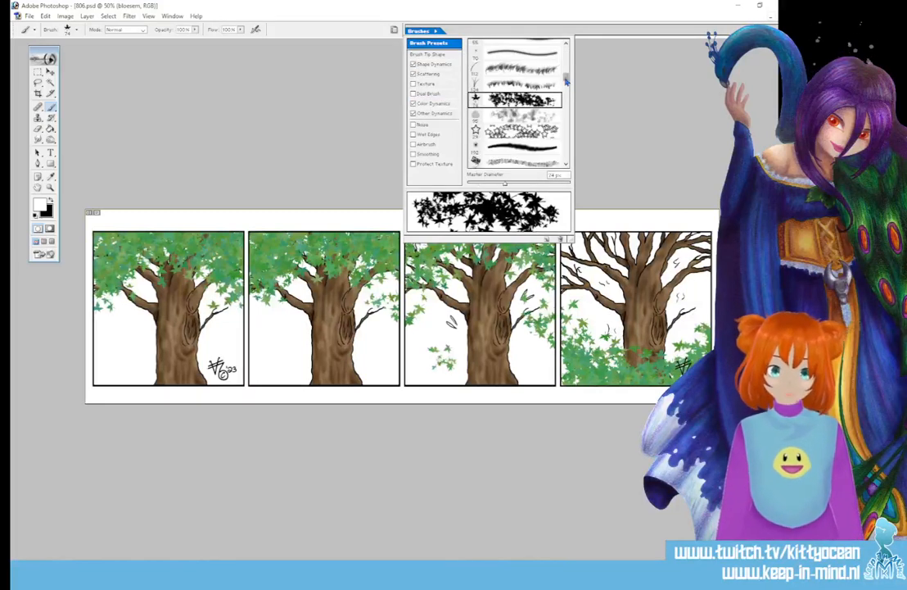
left_click_drag(566, 80, 566, 47)
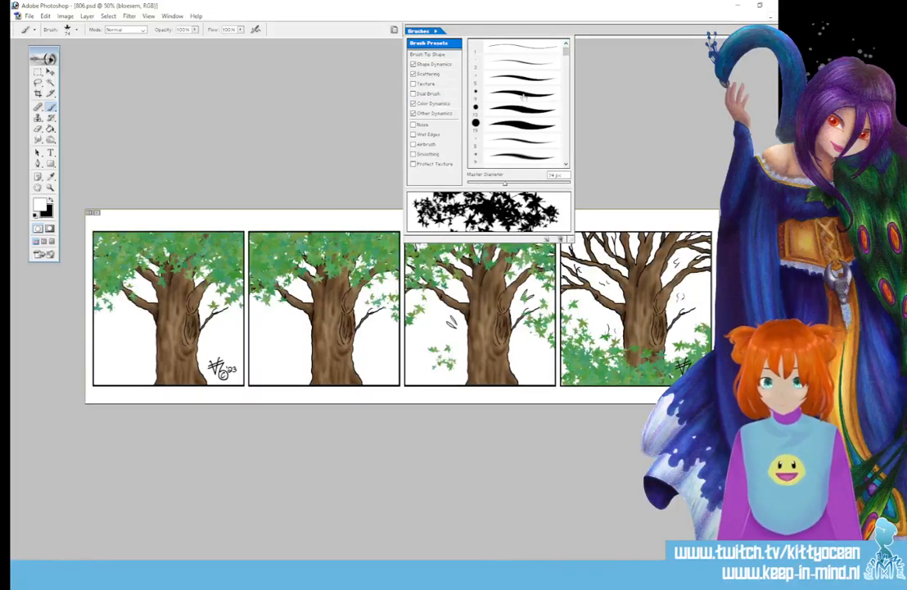
left_click(50, 176)
left_click(41, 207)
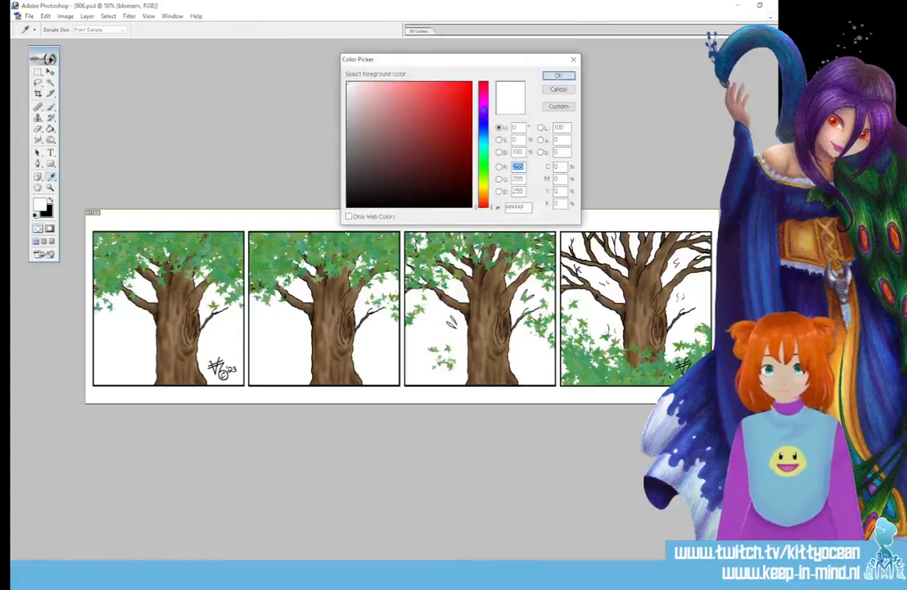
left_click(483, 103)
left_click(364, 90)
left_click(557, 75)
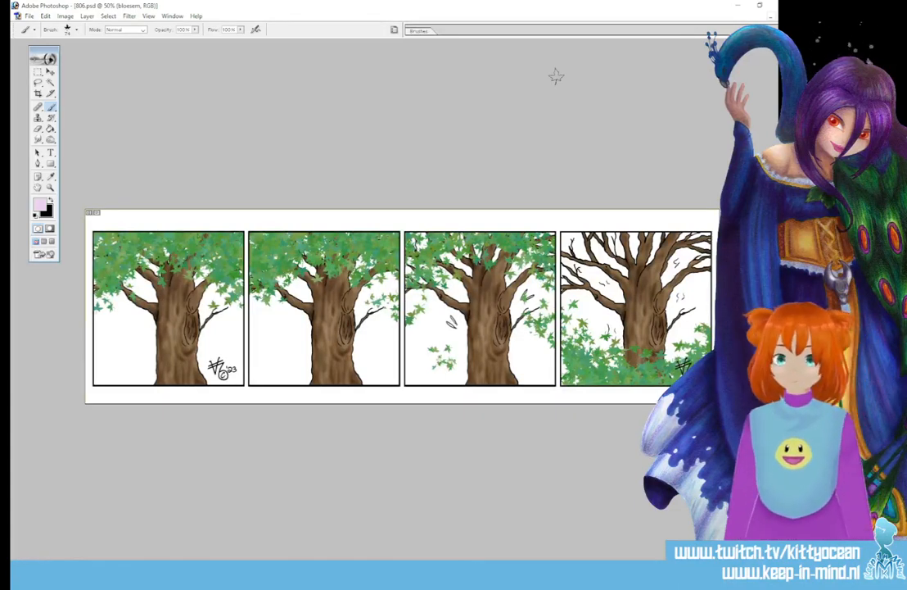
Step: Choose the hard round 13 px brush preset for painting blossoms in the first panel
left_click(419, 32)
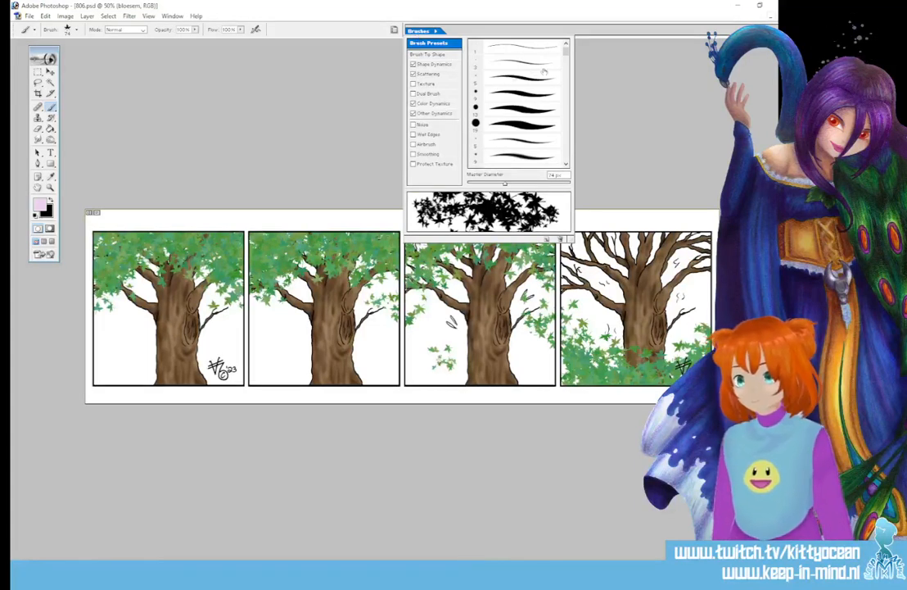
left_click(519, 78)
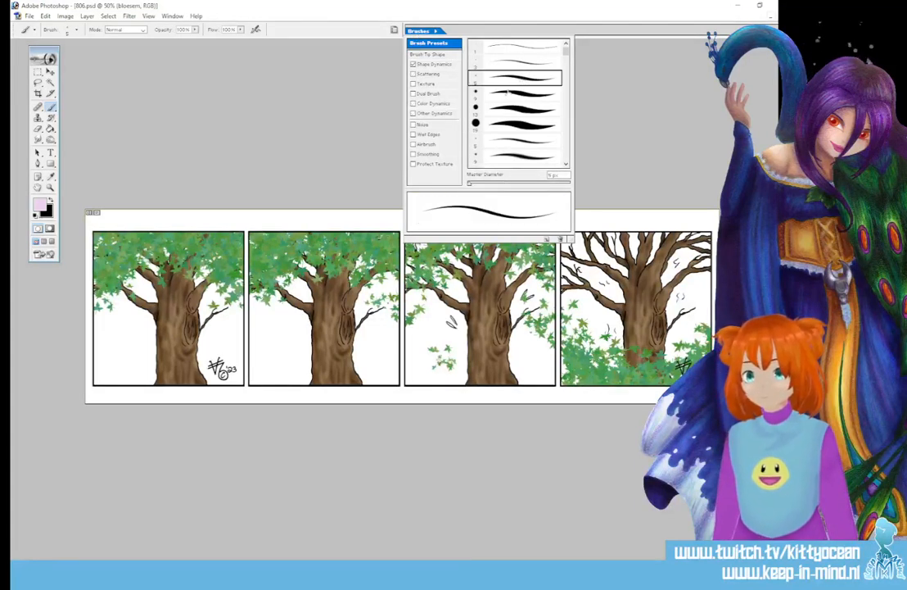
key("ctrl+plus")
key("ctrl+plus")
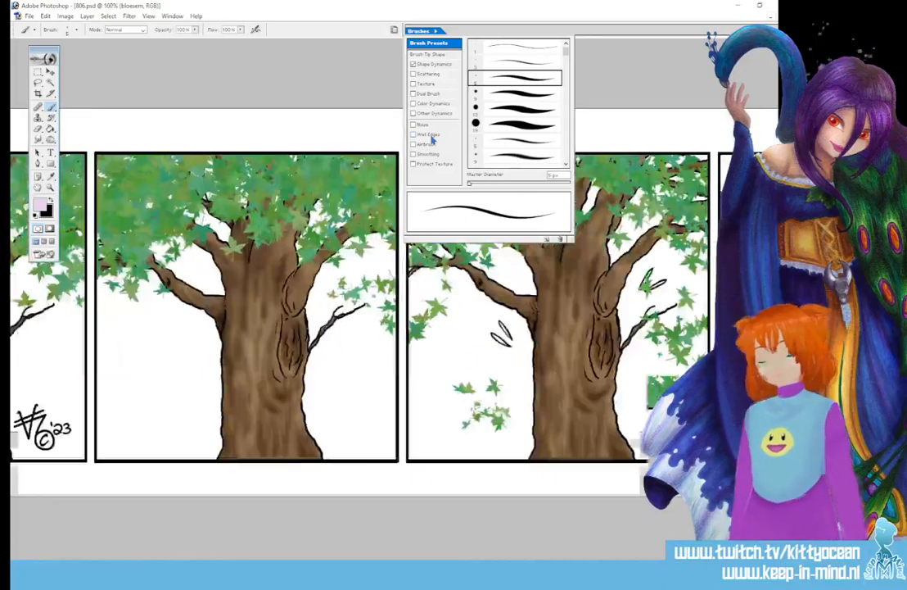
left_click_drag(328, 311, 578, 311)
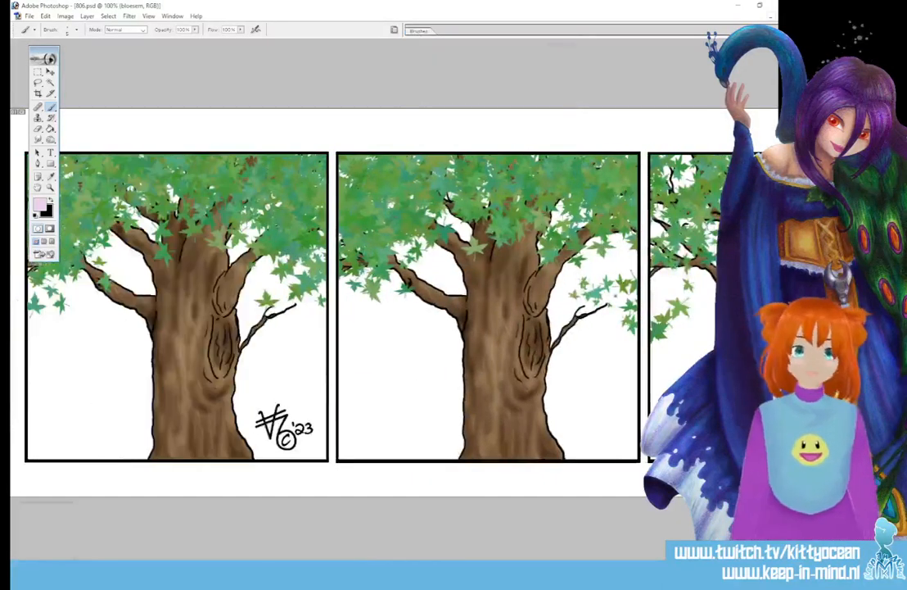
key("F5")
left_click(515, 108)
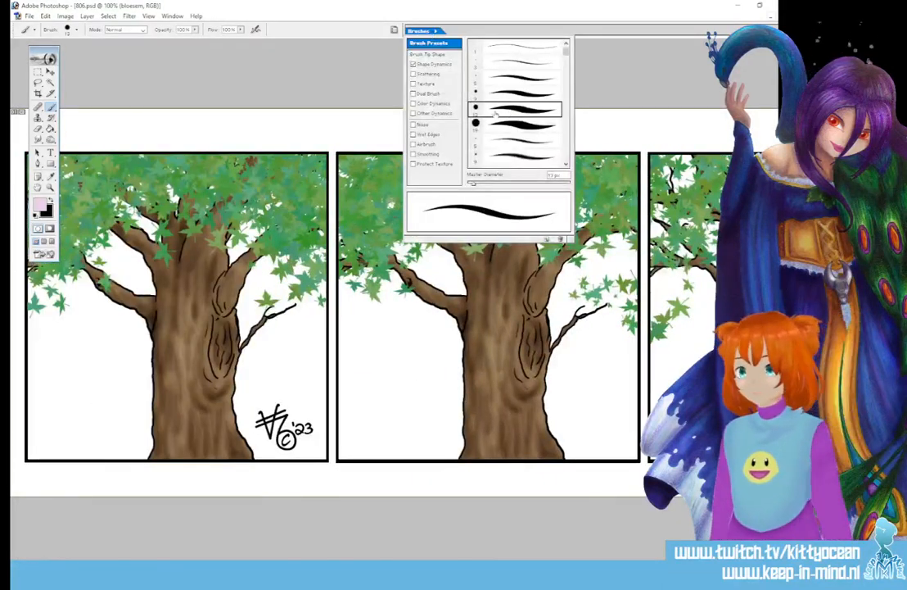
key("F5")
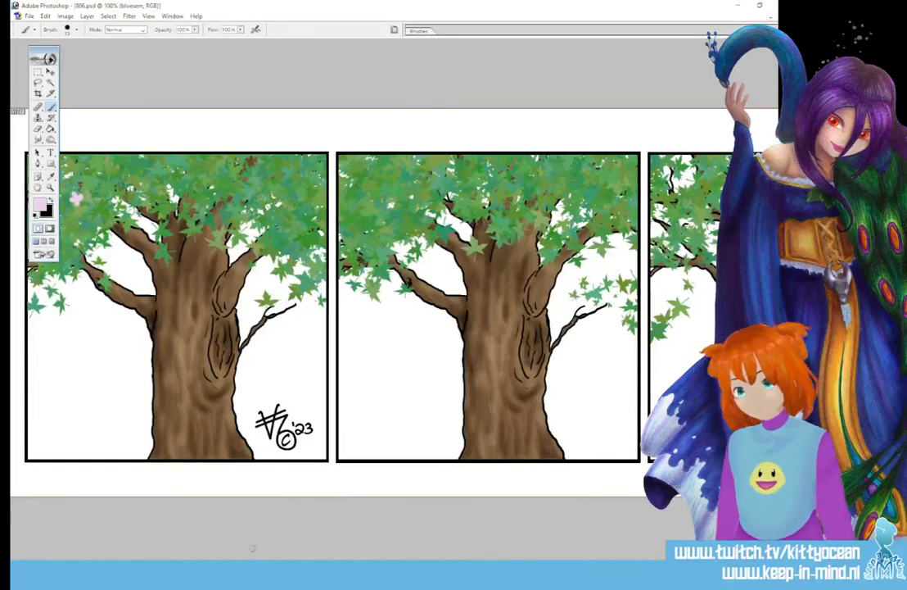
Step: Paint small pale pink four-petalled blossoms scattered over the first panel's tree crown
left_click_drag(41, 54, 300, 74)
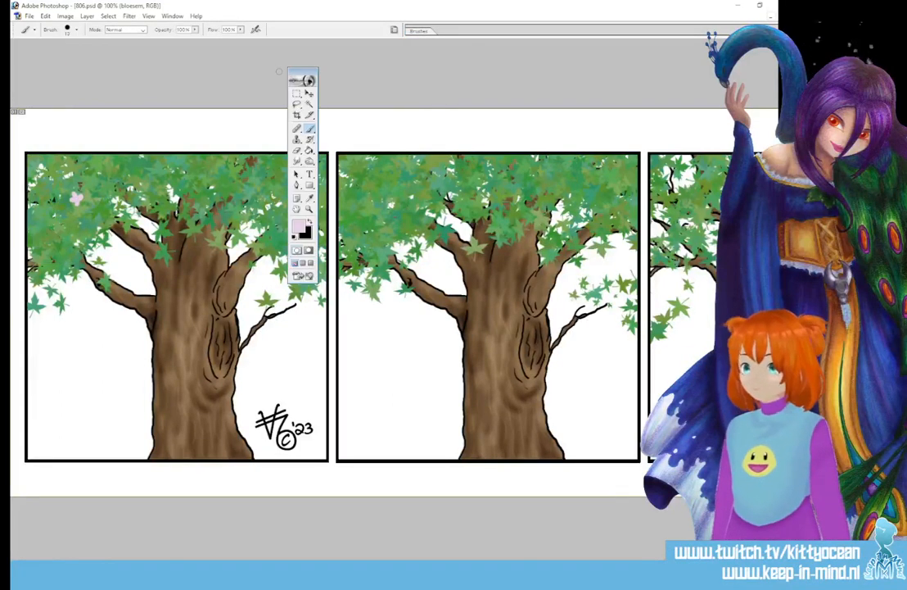
left_click(201, 176)
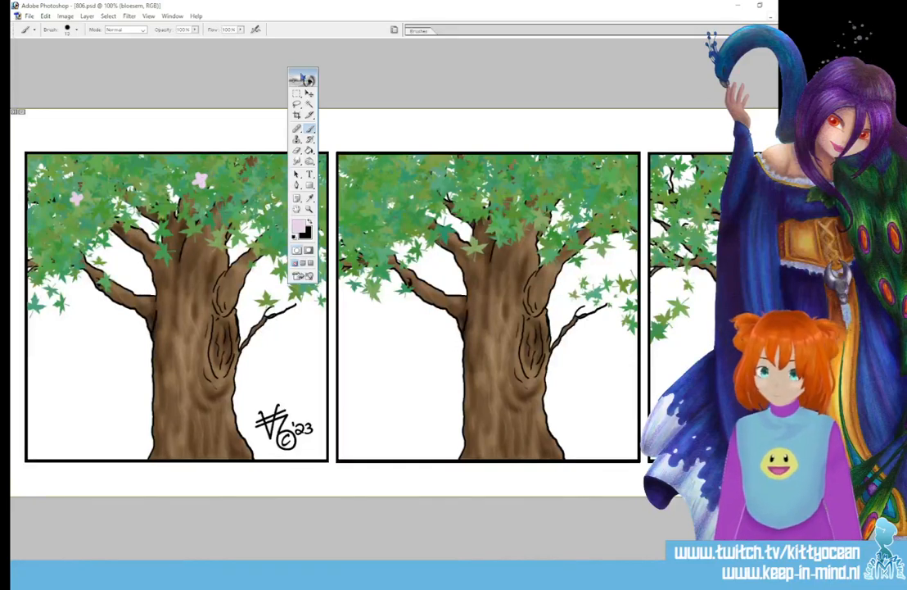
left_click_drag(306, 78, 369, 74)
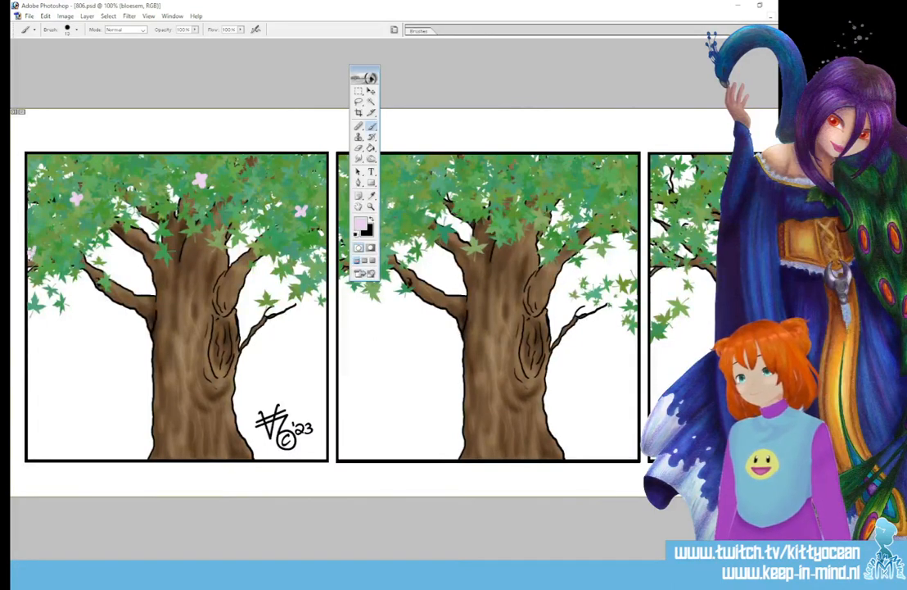
Step: Highlight the first panel's blossom petals with a smaller round brush in lighter pink #F5E9F5 and white
left_click(360, 224)
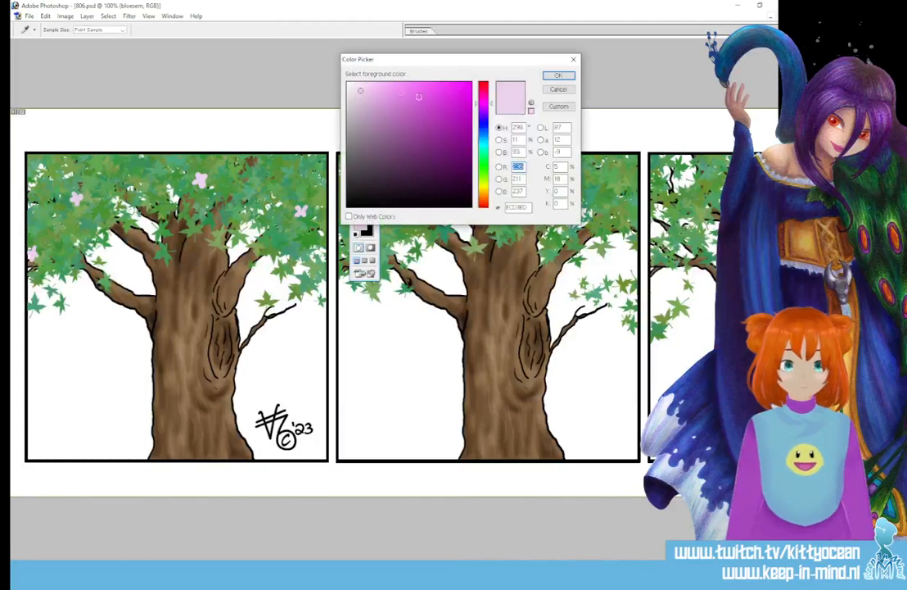
left_click(557, 75)
left_click(421, 32)
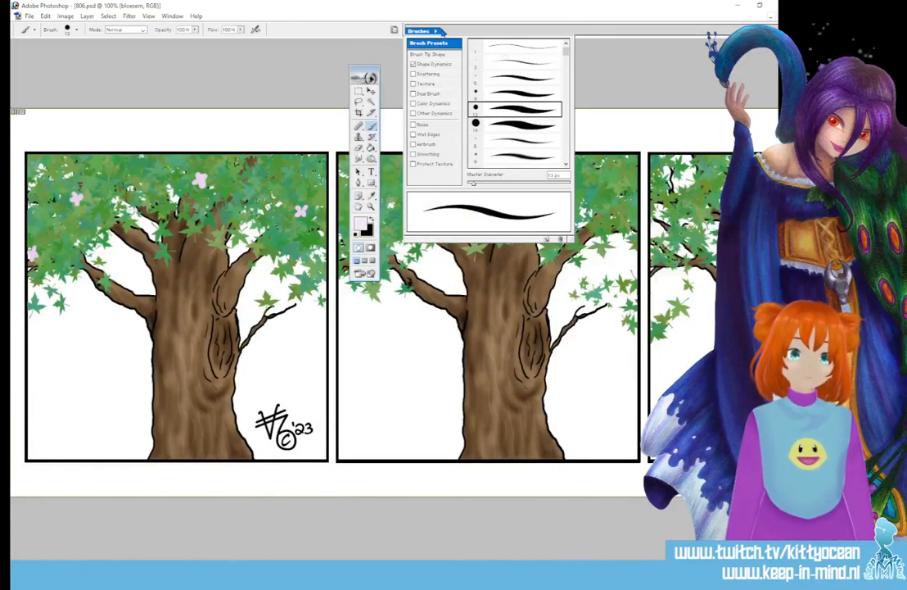
left_click(422, 31)
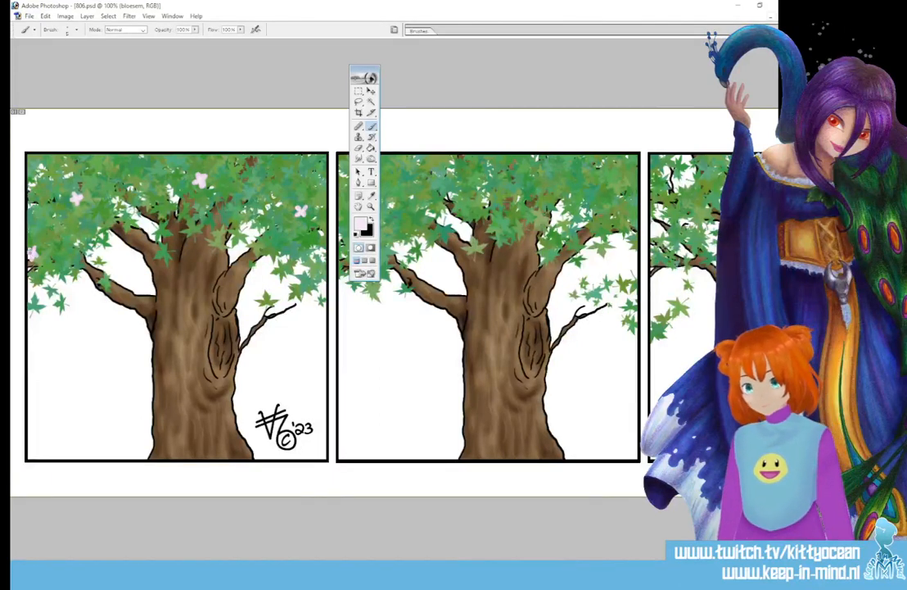
left_click(360, 227)
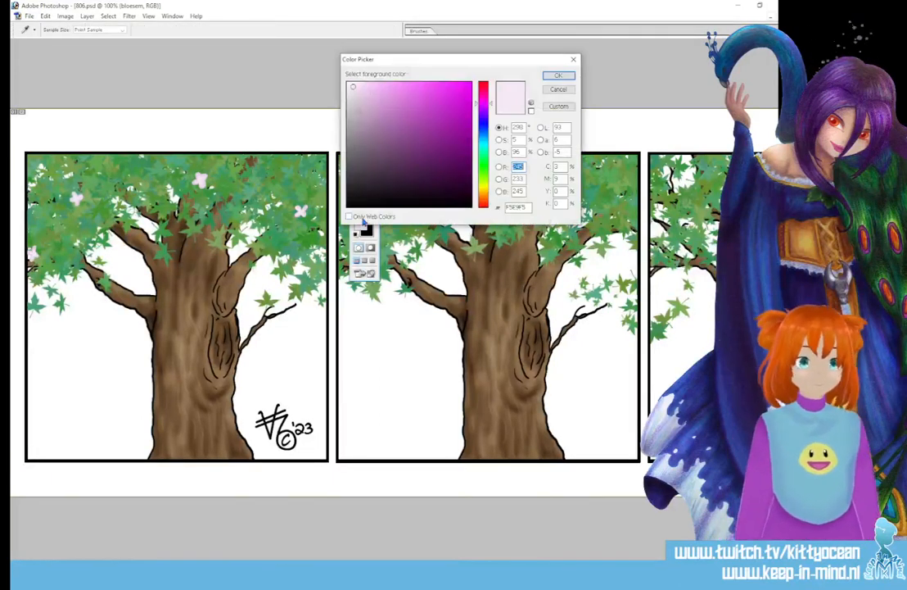
left_click(556, 74)
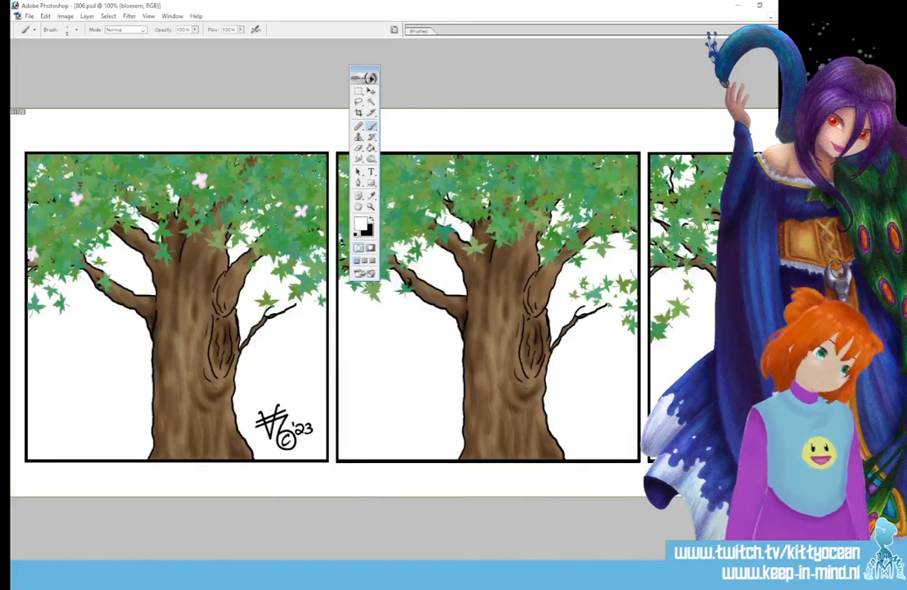
Step: Dot the centres of the first panel's blossoms with pale yellow #E9DF9A and a brighter yellow
left_click(362, 224)
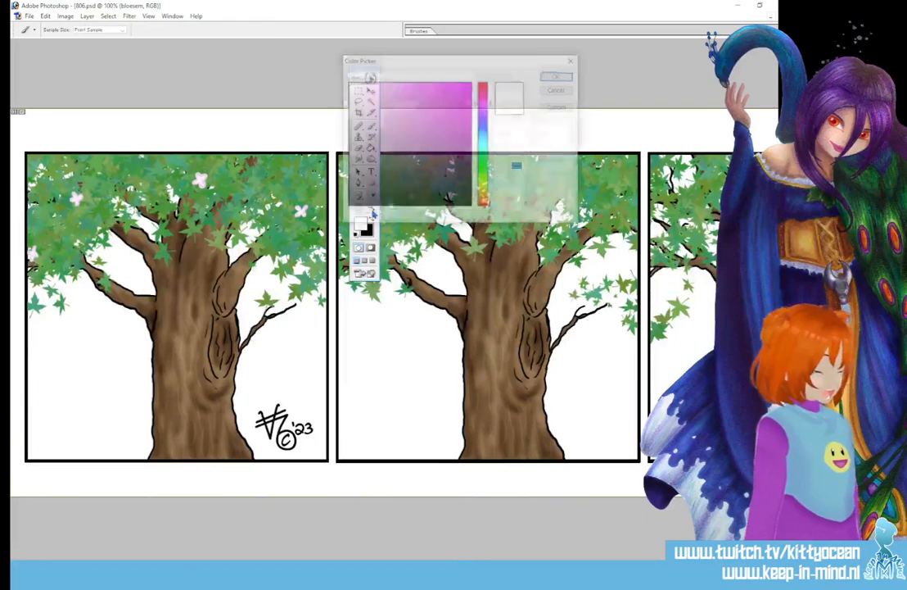
left_click(483, 190)
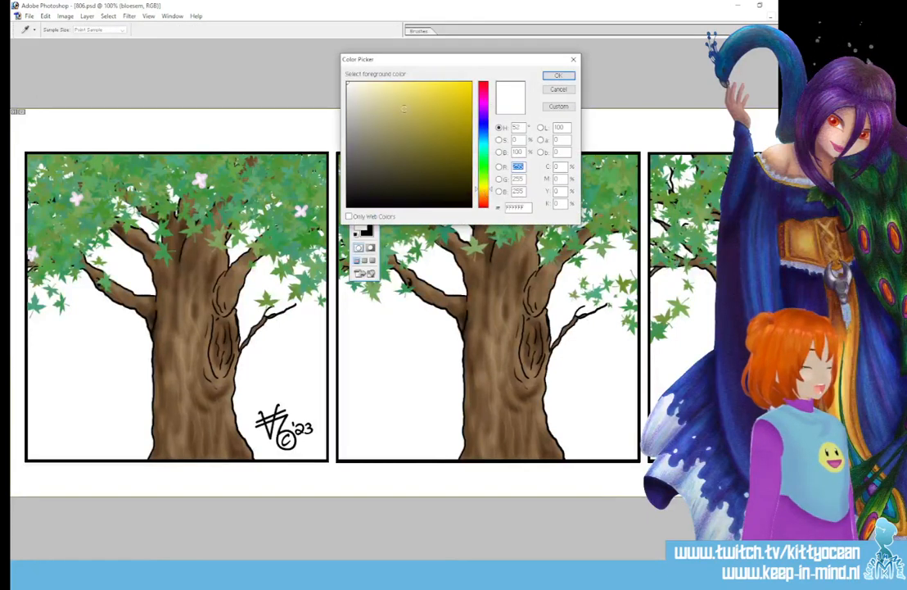
left_click(387, 90)
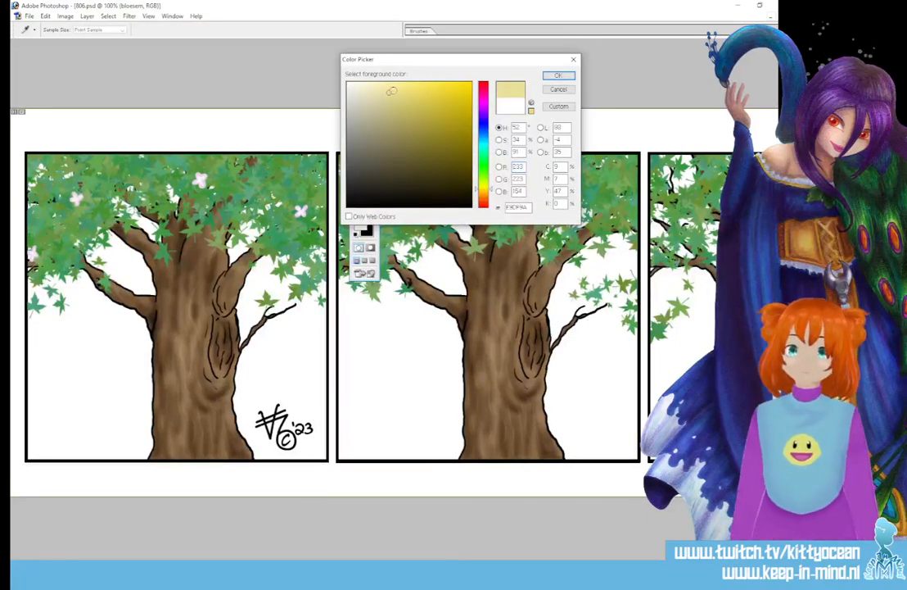
left_click(558, 74)
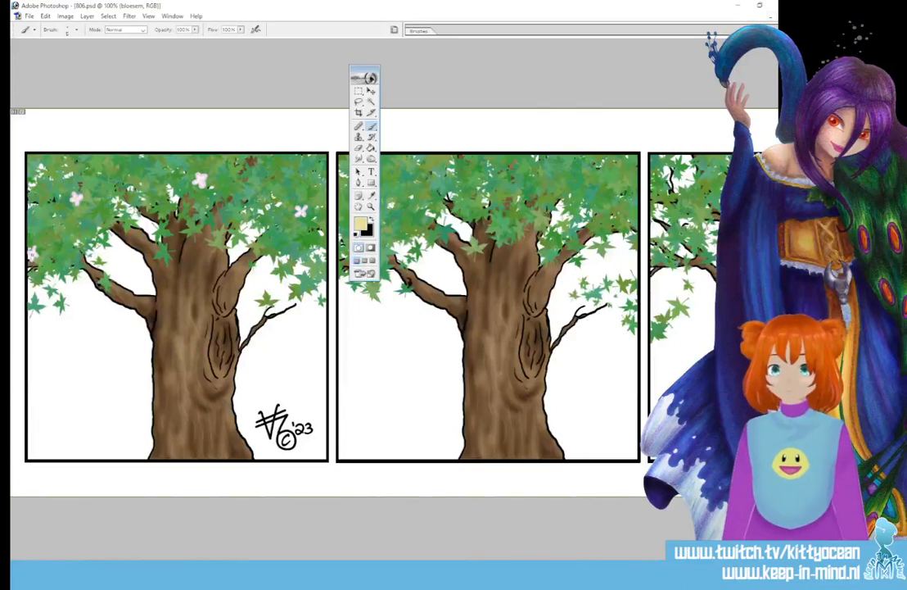
left_click(361, 225)
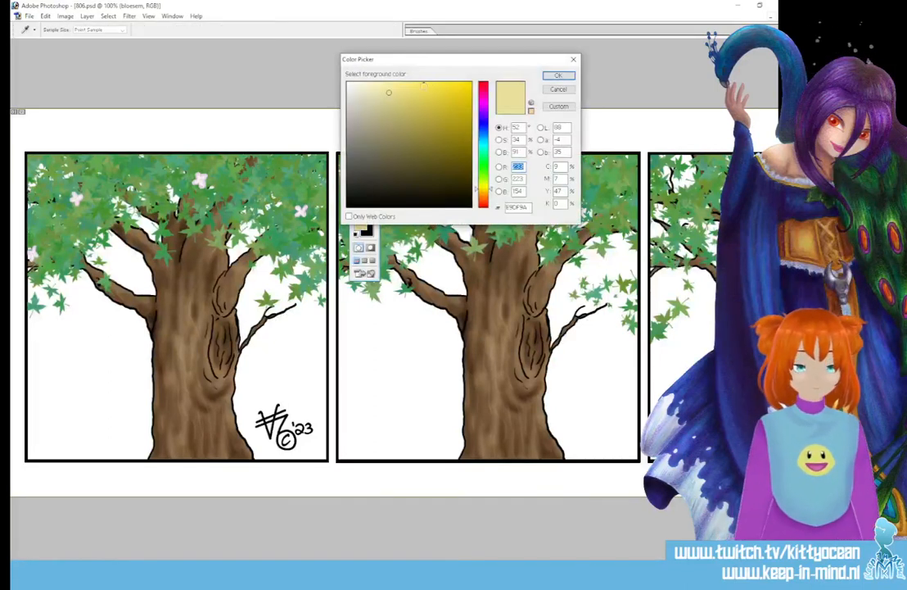
left_click(558, 75)
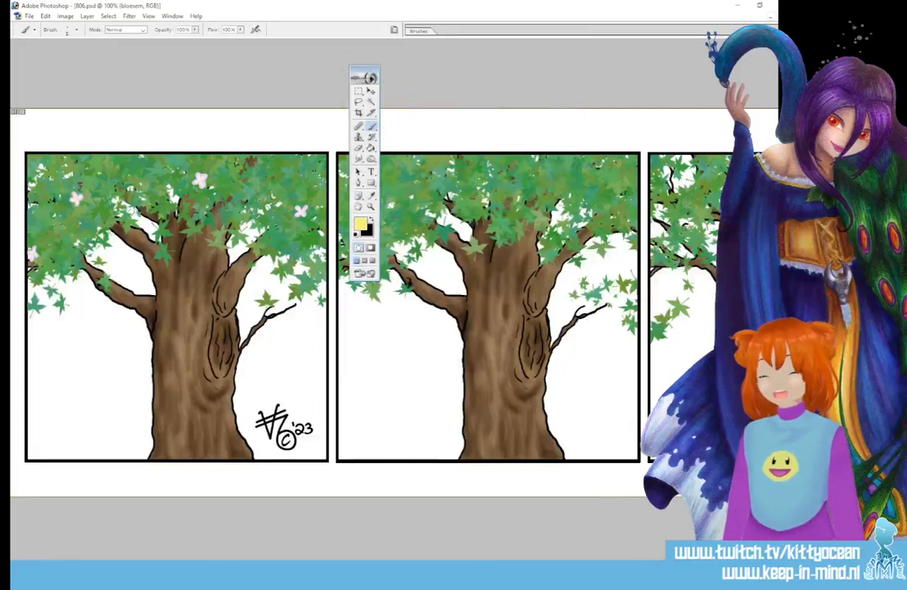
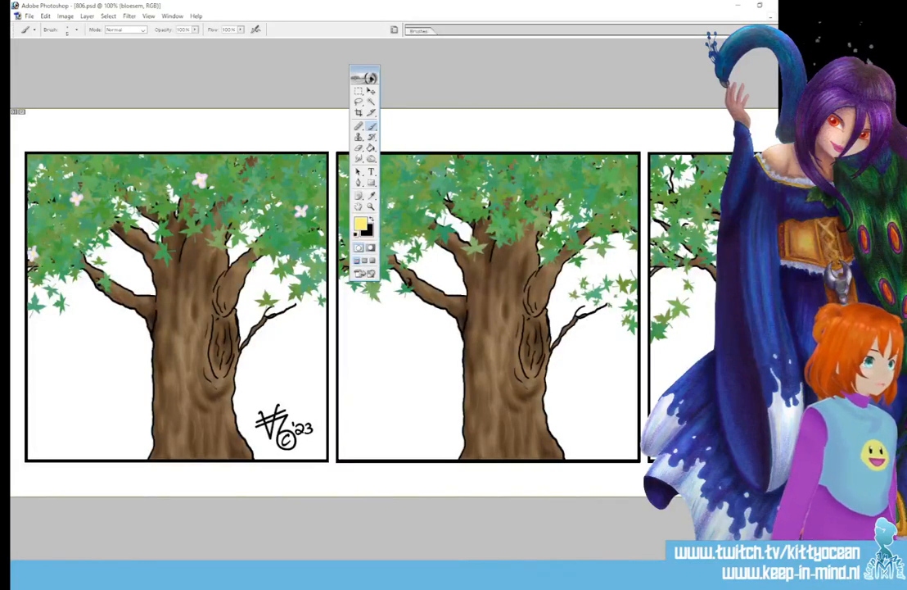
Step: Duplicate the bloesem layer and move the copied blossoms onto the second panel's tree crown
key("alt+l")
key("d")
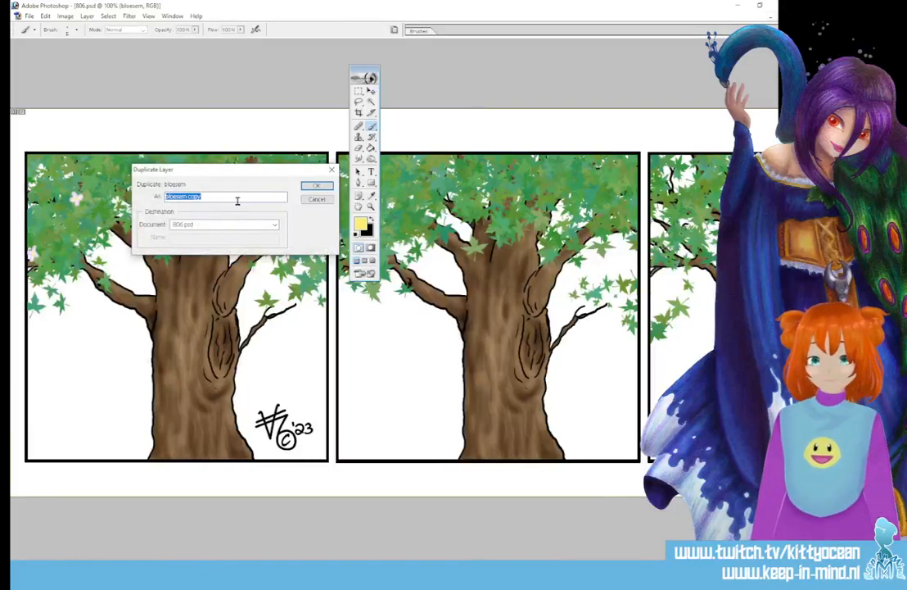
left_click(316, 186)
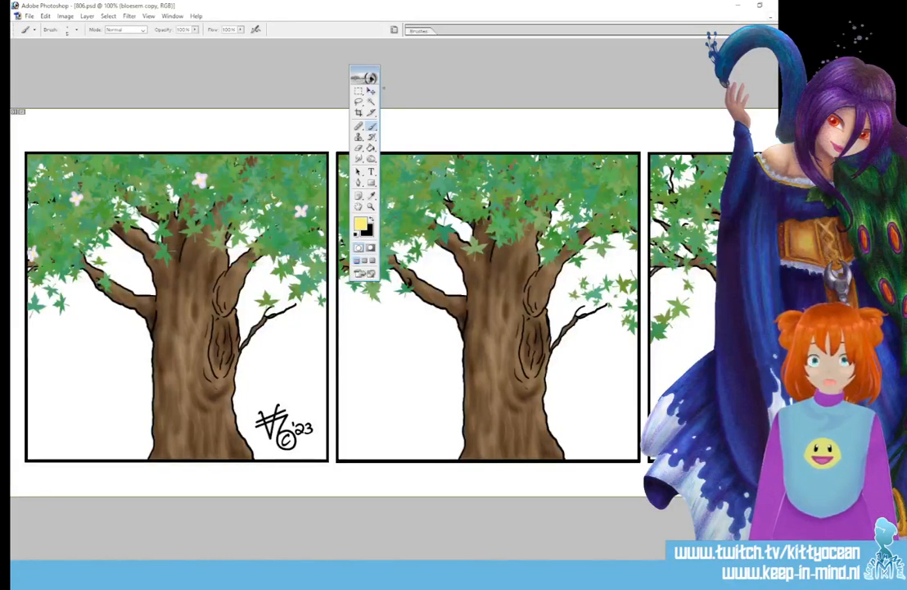
key("v")
left_click_drag(195, 158, 518, 151)
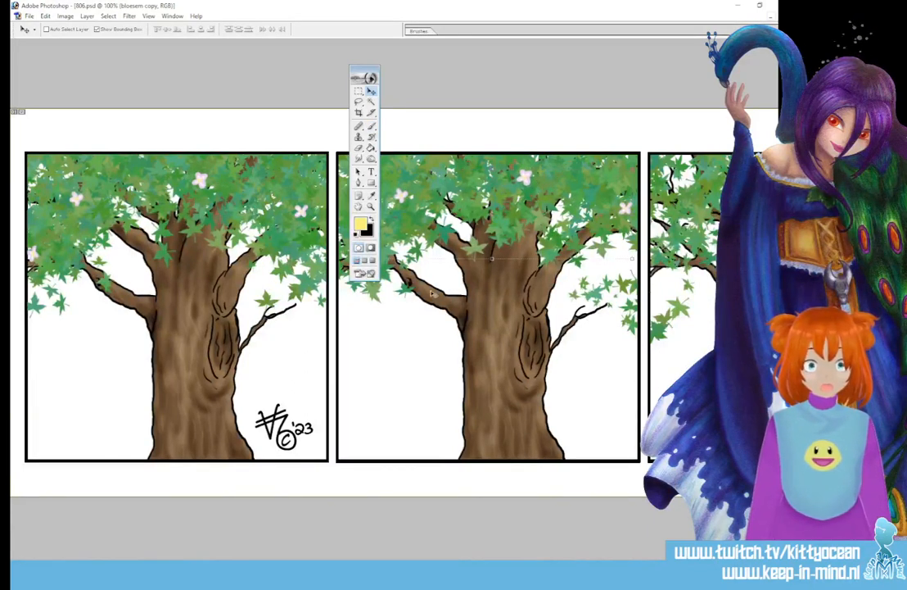
Step: Duplicate the bloesem copy layer and place these blossoms on the third panel's tree crown
scroll(328, 307, "right", 10)
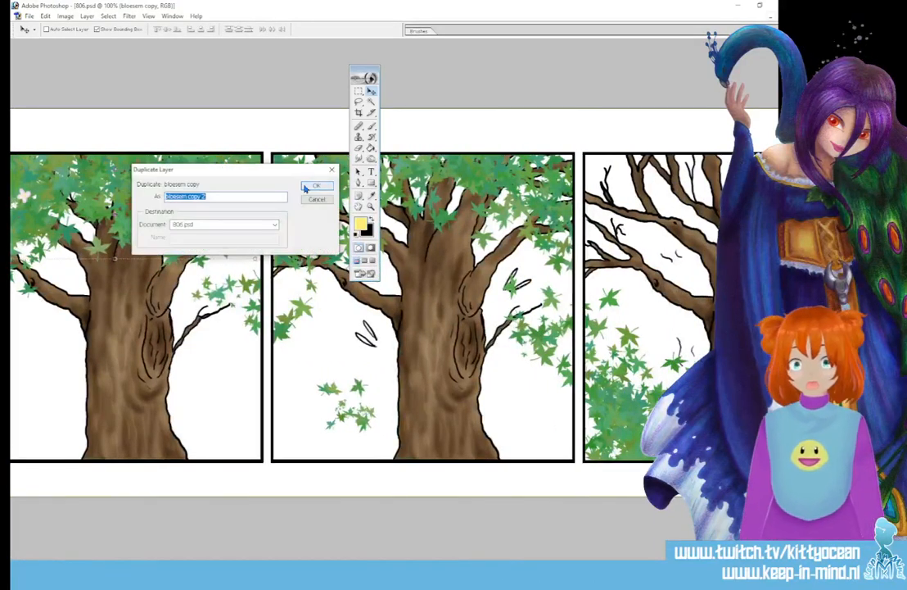
left_click(316, 185)
left_click_drag(158, 231, 81, 277)
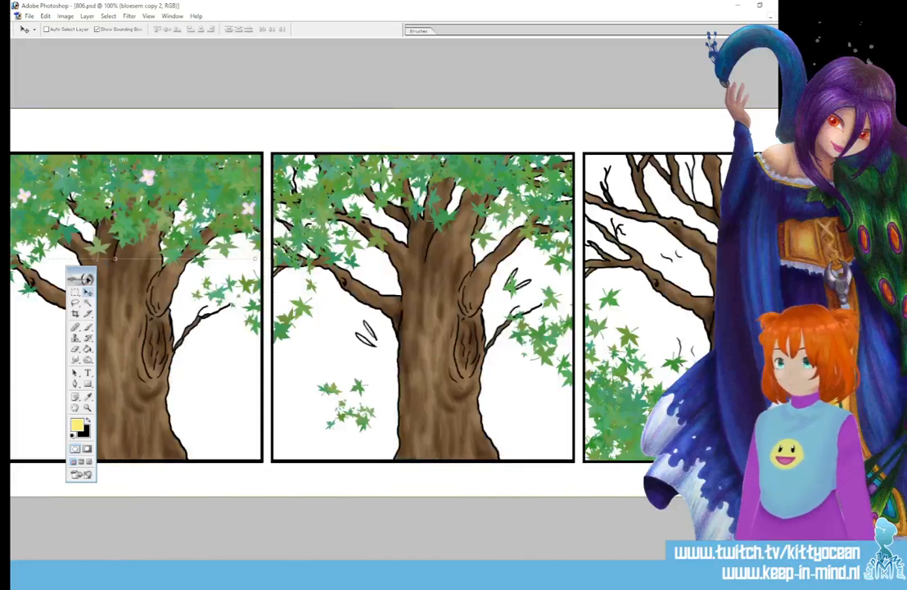
left_click_drag(150, 186, 462, 180)
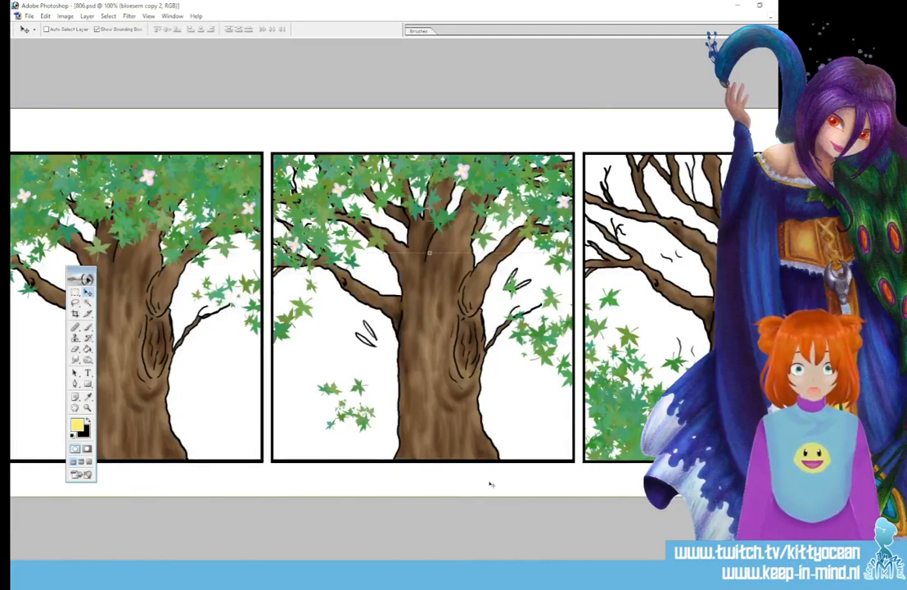
Step: Duplicate bloesem copy 2 and move the new blossoms down onto the fallen leaves in the fourth panel
scroll(368, 307, "right", 3)
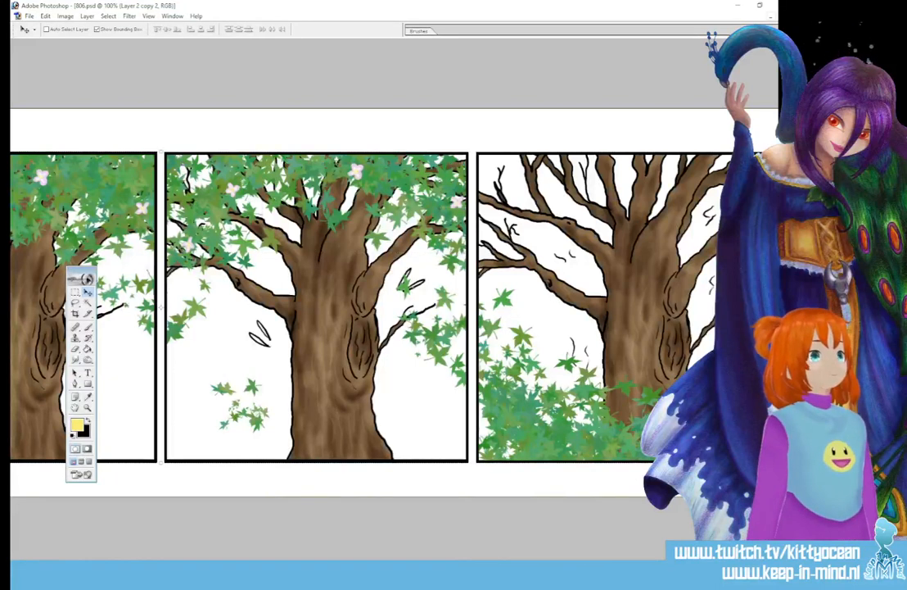
key("ctrl+alt+j")
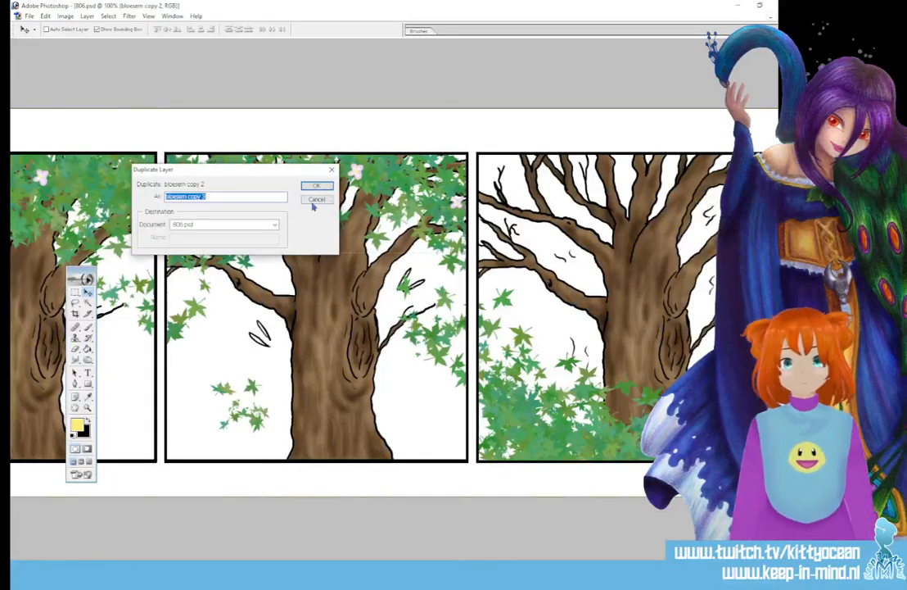
left_click(316, 186)
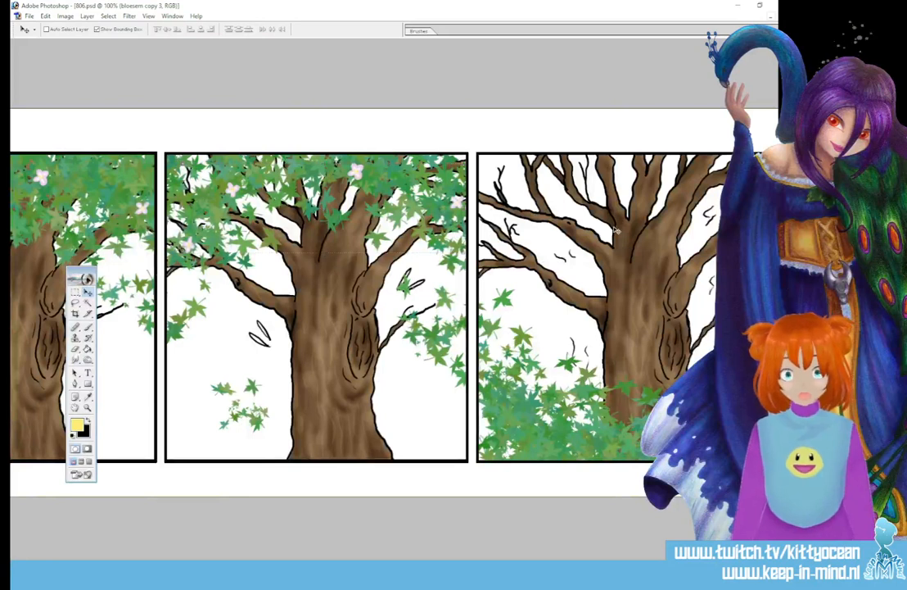
left_click_drag(292, 169, 629, 339)
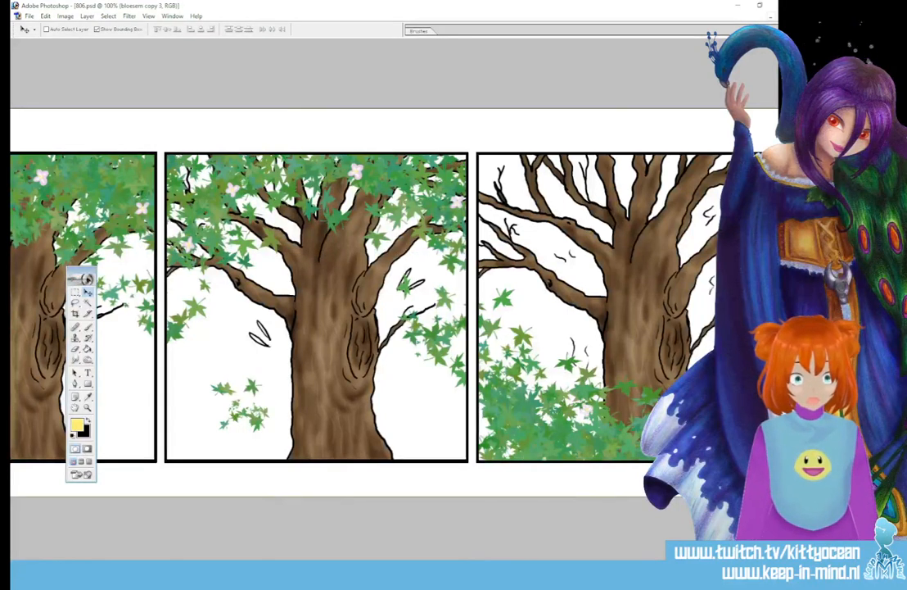
left_click_drag(565, 413, 544, 433)
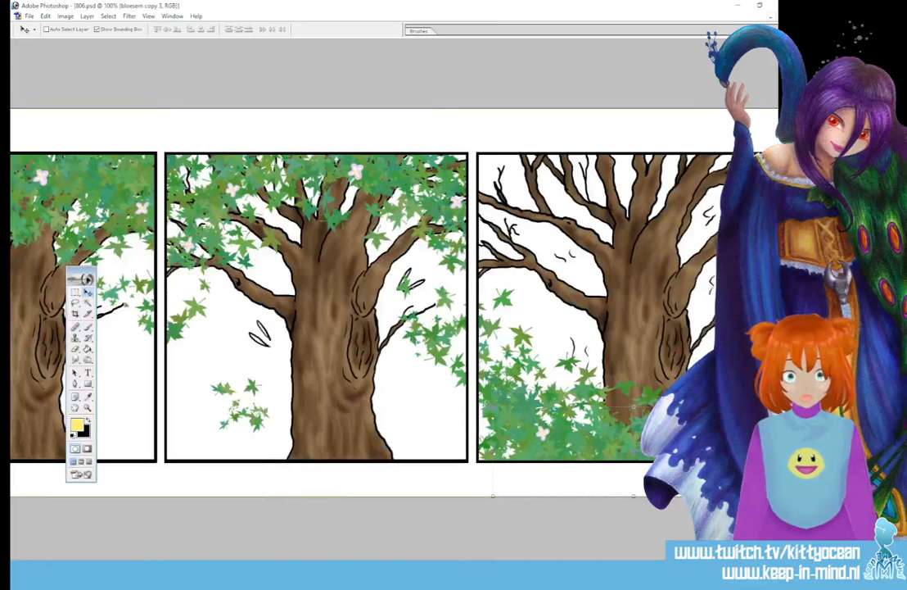
Step: Rotate the fourth panel's blossoms about 170 degrees and reposition them within the leaf pile
key("ctrl+t")
left_click_drag(510, 328, 791, 377)
left_click_drag(573, 459, 572, 426)
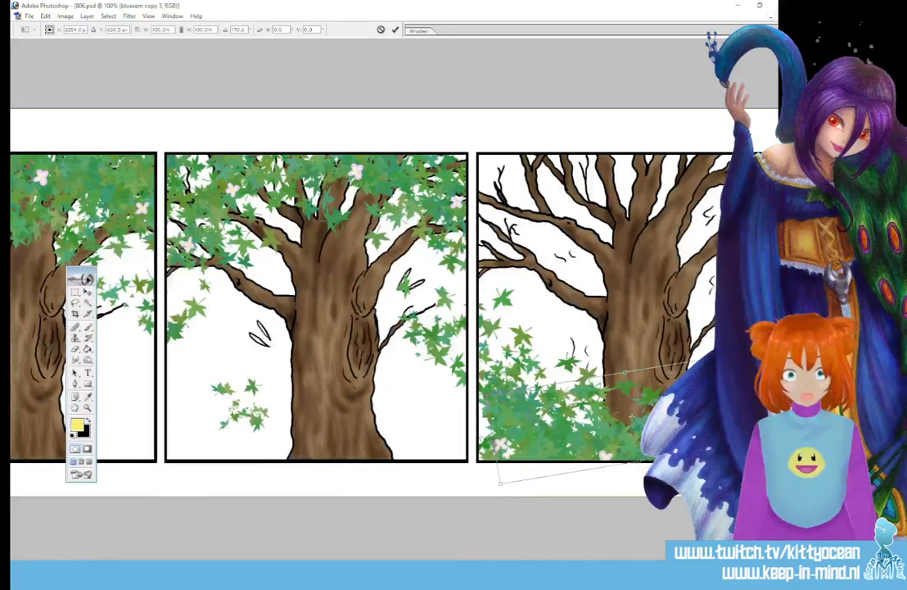
left_click(395, 30)
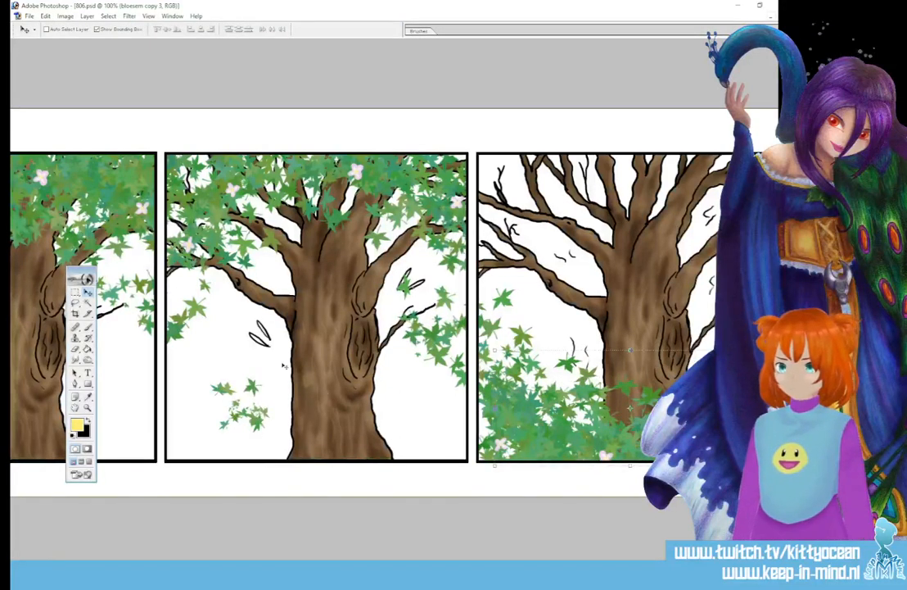
Step: On Layer 16 copy, paint over the signature in the first panel with a white 13 px hard round brush
left_click_drag(320, 564, 34, 553)
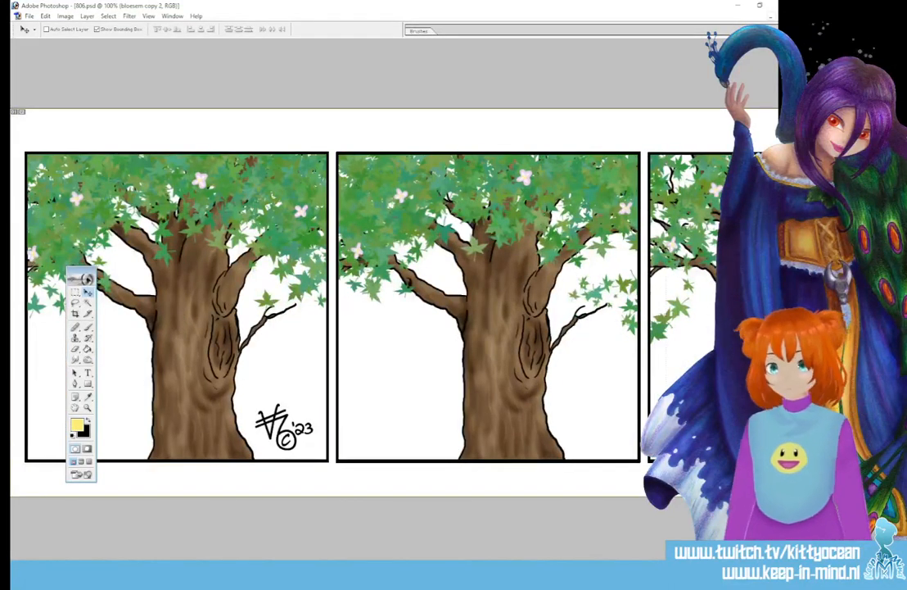
key("alt+[")
key("alt+[")
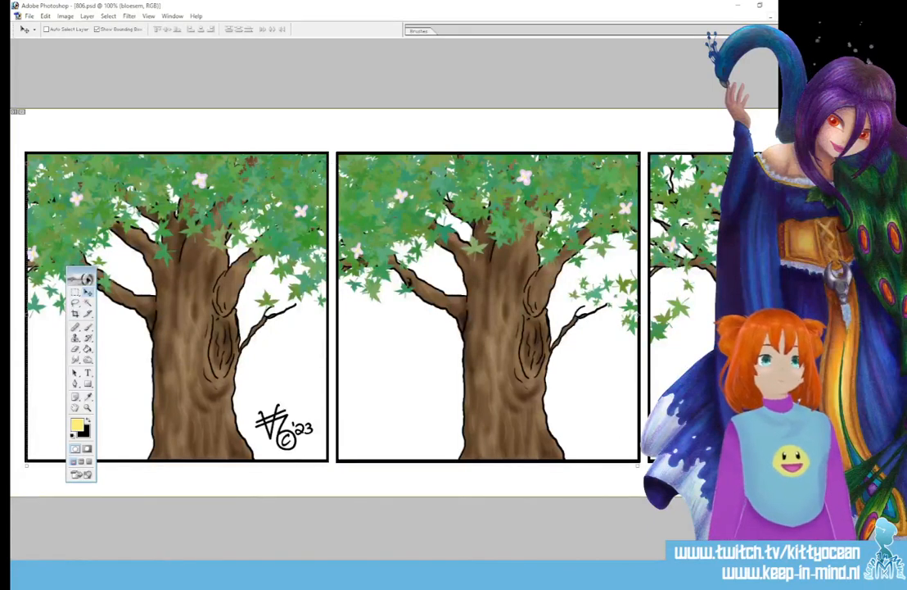
key("alt+[")
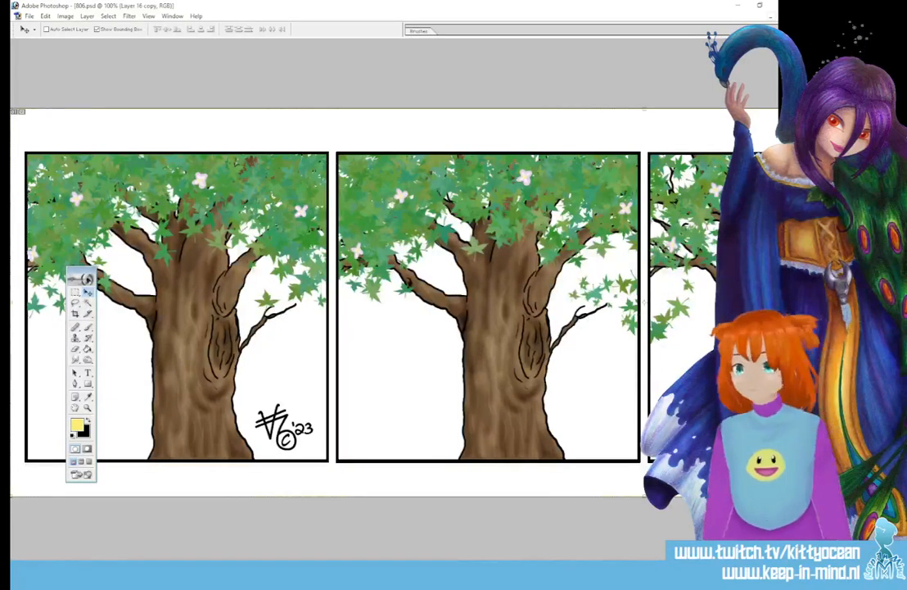
left_click(72, 436)
left_click(87, 420)
left_click(88, 327)
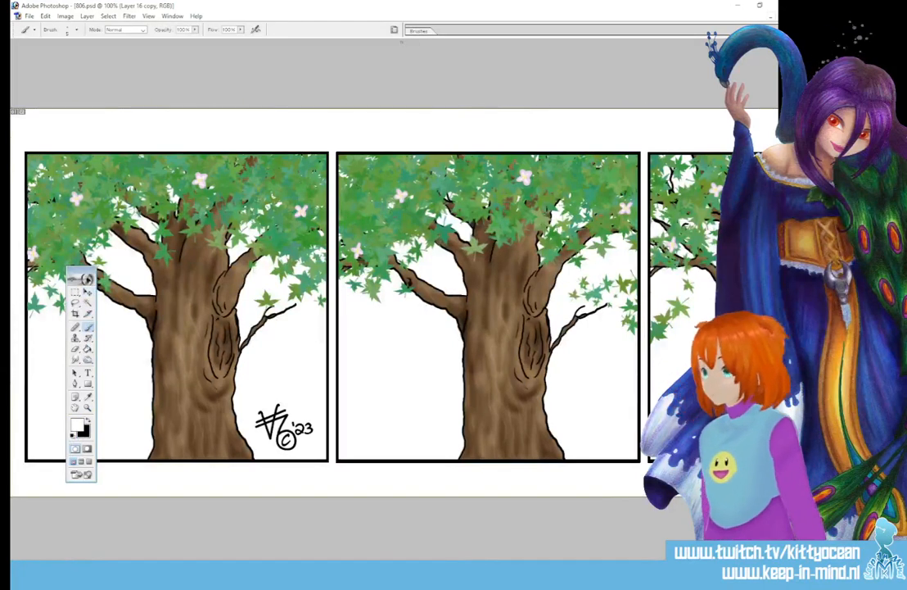
left_click(419, 32)
left_click(518, 110)
mouse_move(257, 415)
left_mouse_down()
mouse_move(263, 445)
mouse_move(276, 448)
mouse_move(295, 422)
mouse_move(289, 450)
mouse_move(307, 421)
mouse_move(307, 438)
mouse_move(282, 445)
left_mouse_up()
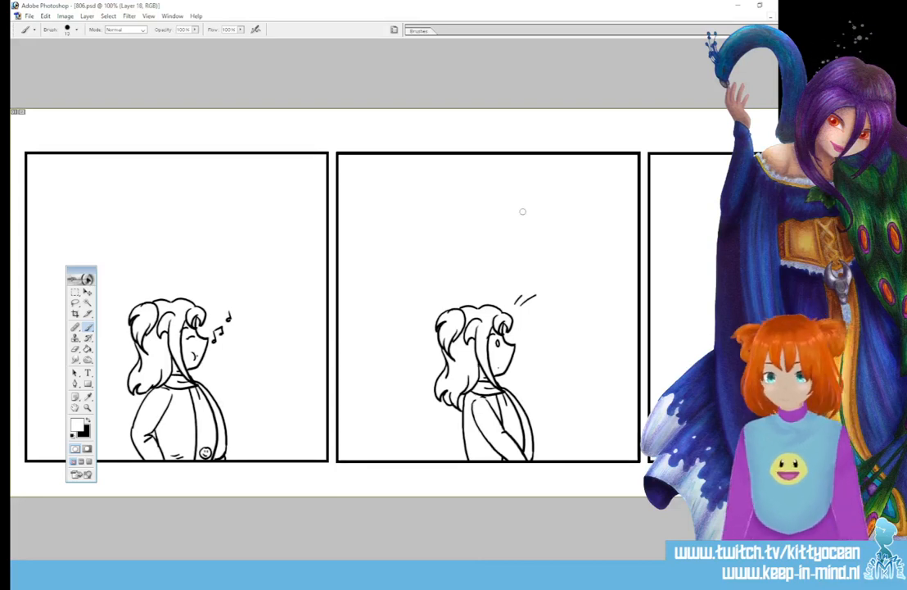
Step: Select the white background around the figures in the panels with the Magic Wand on Layer 18 and clear it
key("w")
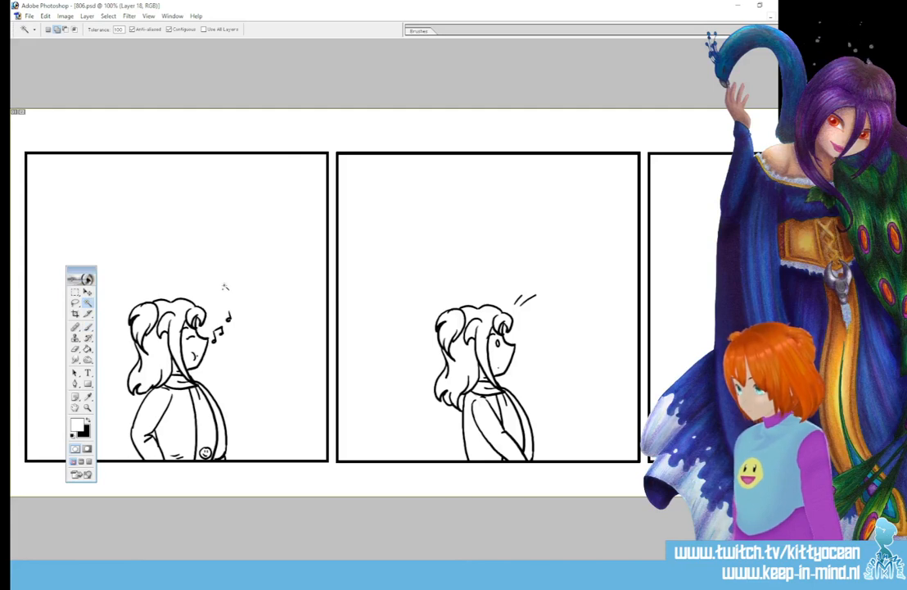
left_click(225, 286)
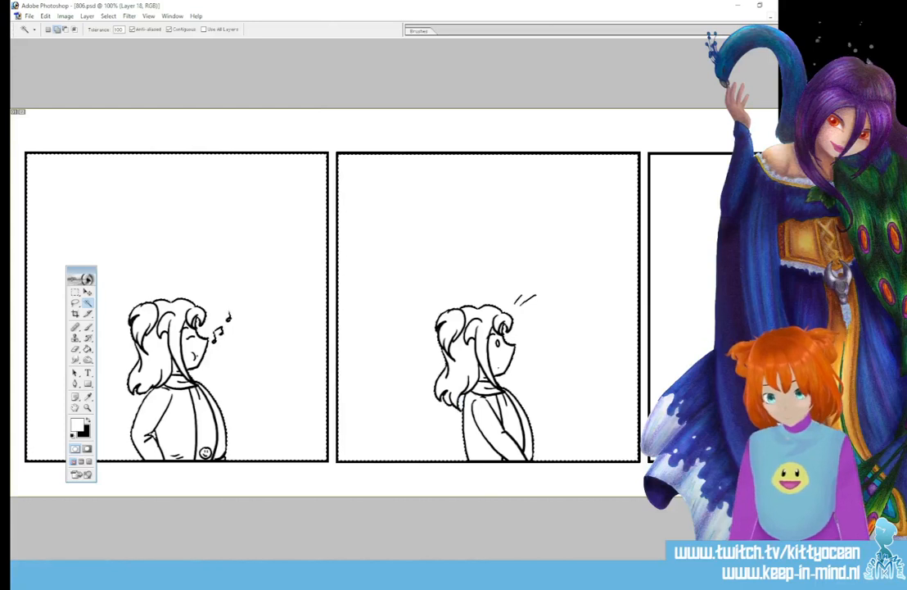
left_click_drag(609, 371, 217, 371)
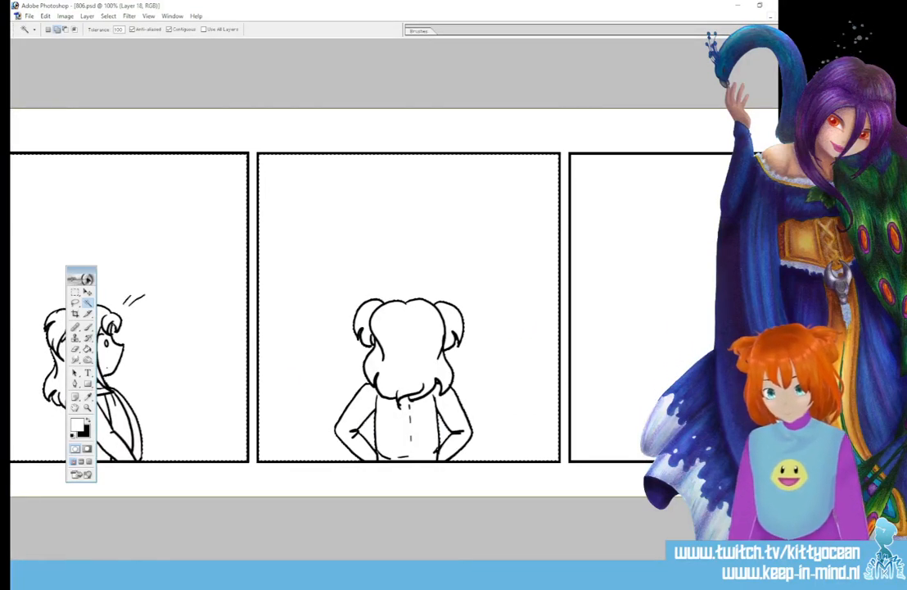
left_click_drag(692, 381, 600, 381)
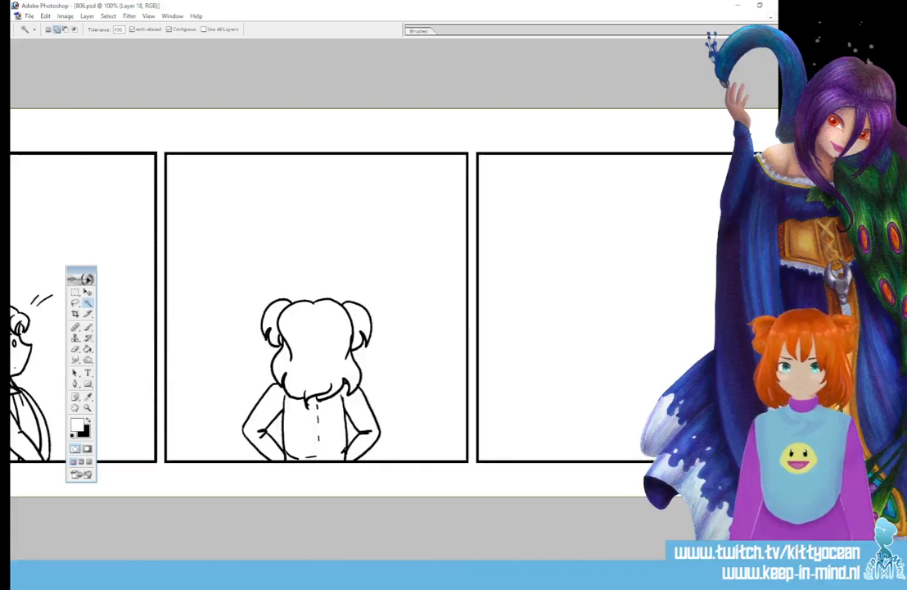
key("ctrl+minus")
key("ctrl+minus")
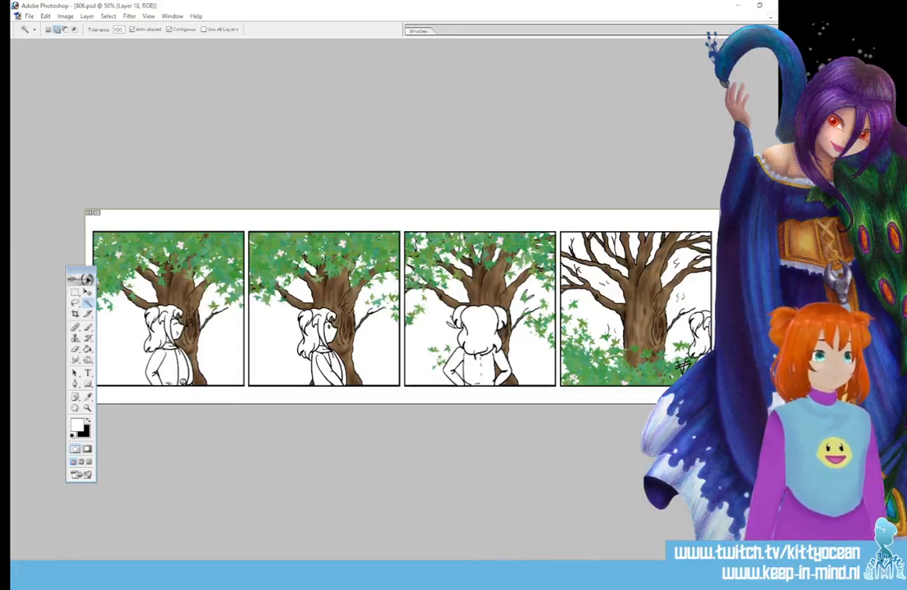
Step: On Layer 16 copy, draw two small black strokes above the third panel's figure with a 5 px brush and paint out the old ones in white
key("ctrl+e")
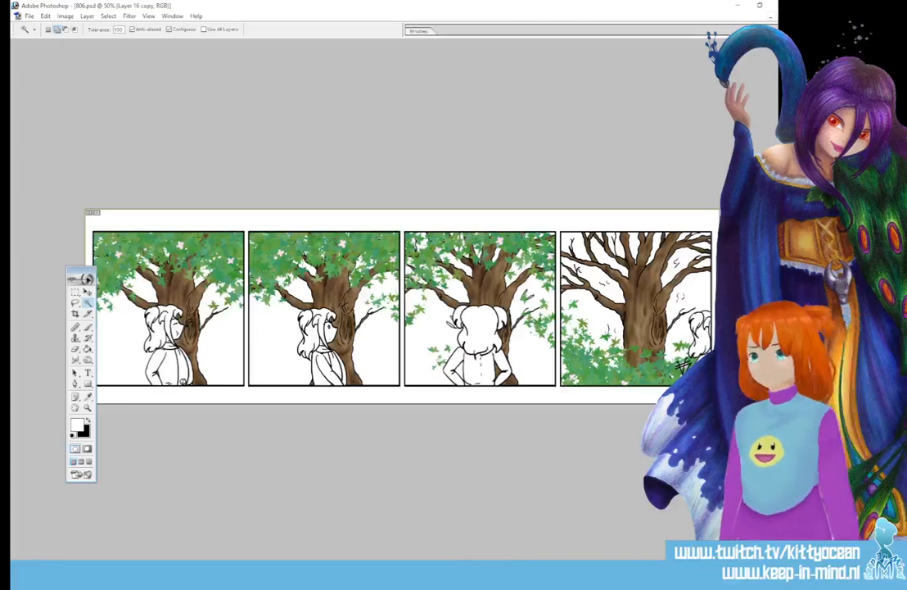
key("ctrl+alt+0")
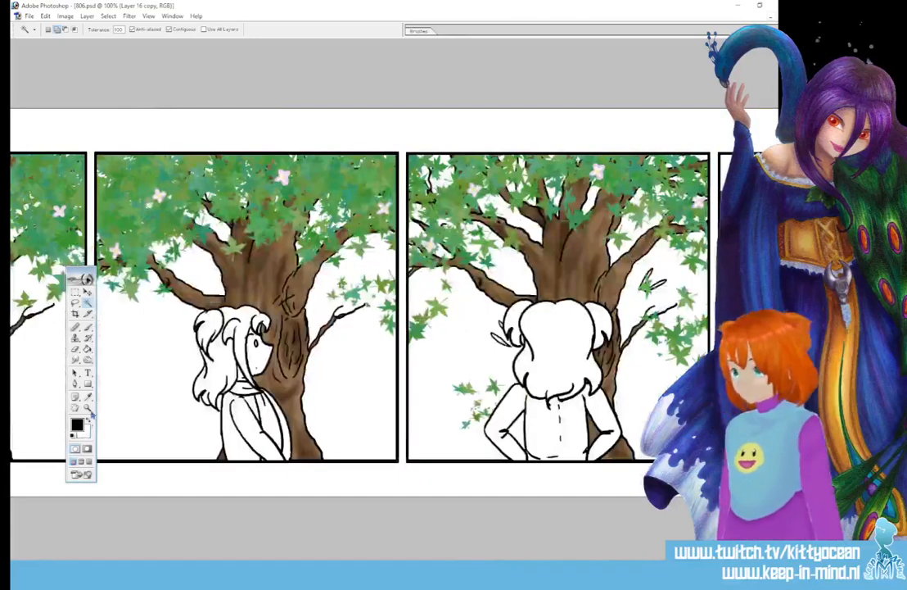
key("b")
left_click(434, 34)
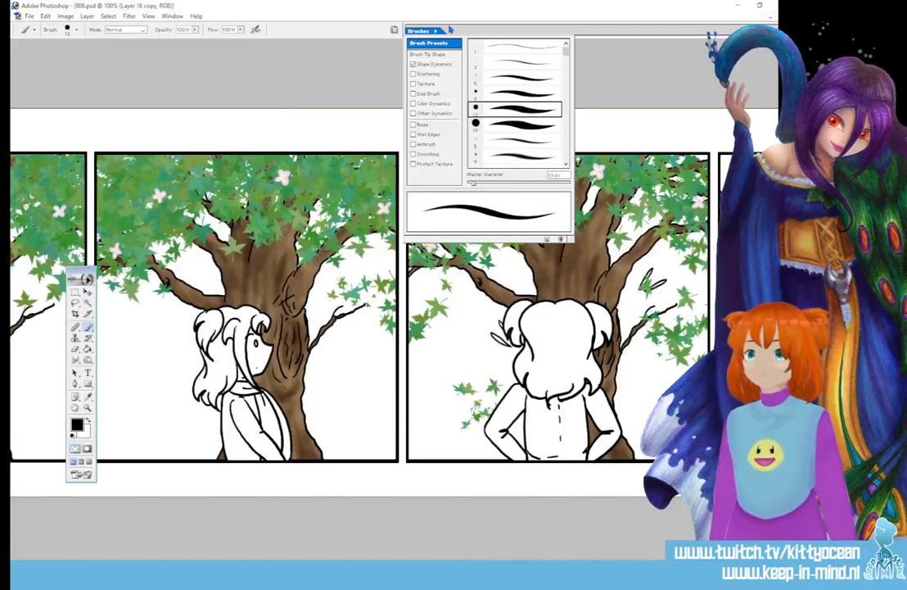
left_click(514, 77)
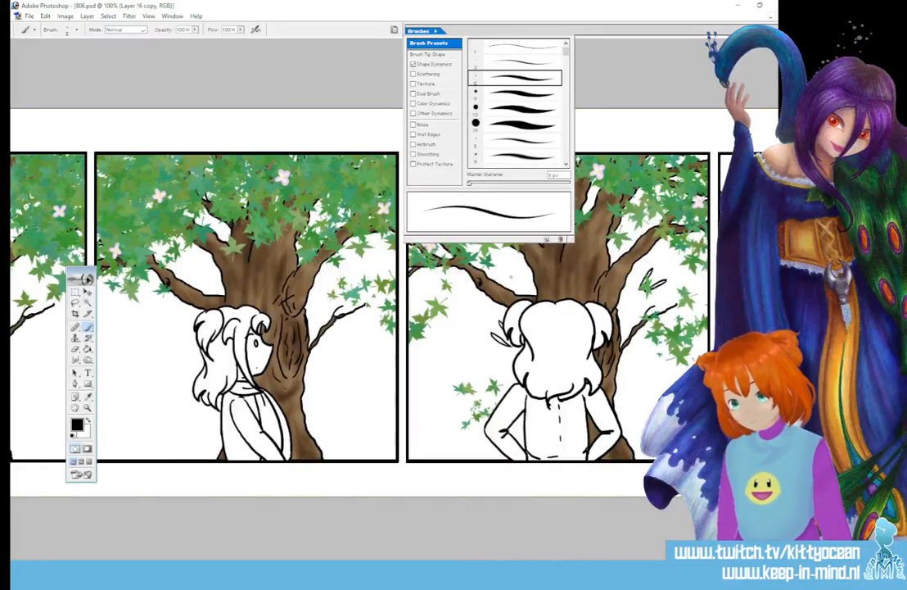
left_click_drag(509, 266, 517, 274)
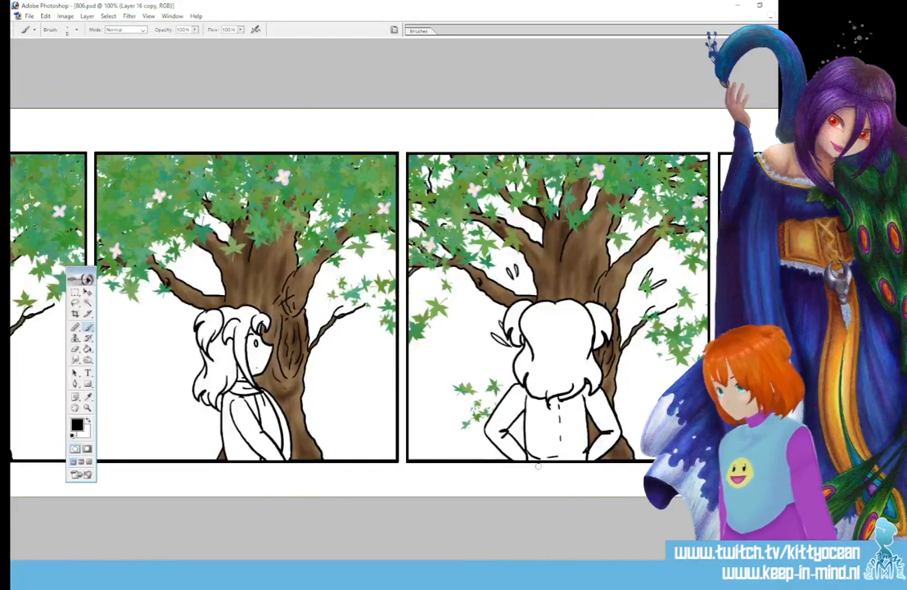
key("x")
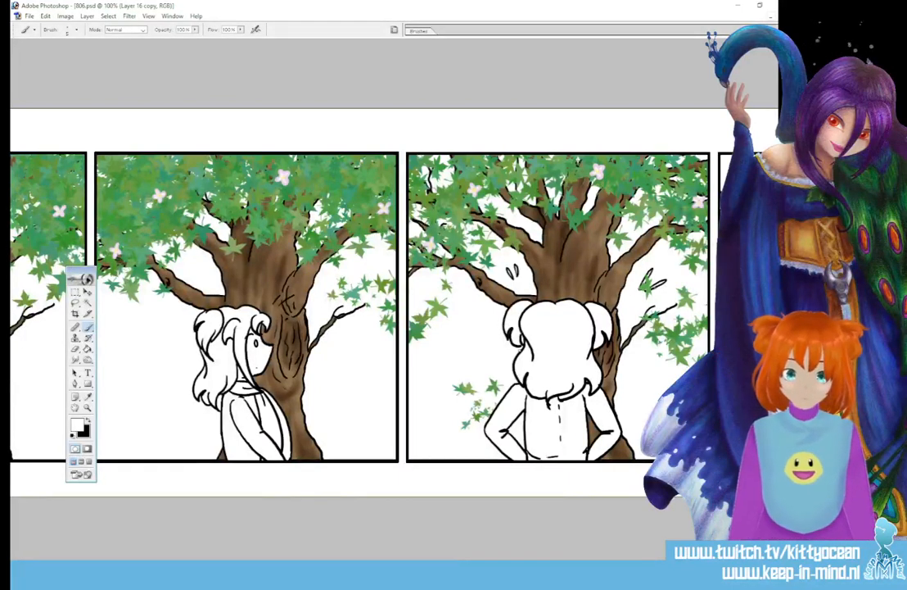
Step: Fill the first panel figure's hair with orange on Layer 18 using the Paint Bucket
scroll(360, 307, "left", 3)
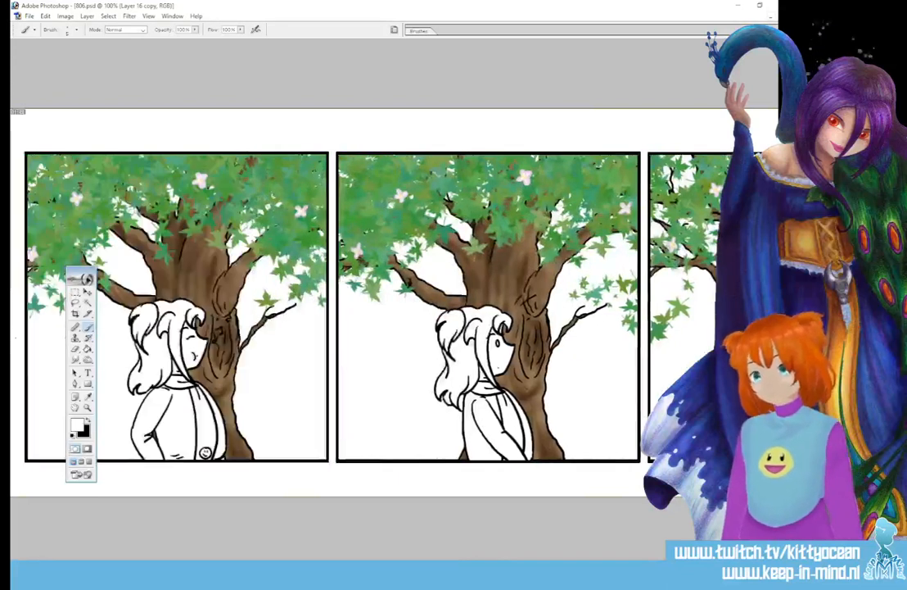
left_click(77, 424)
left_click_drag(477, 143, 476, 194)
left_click(455, 94)
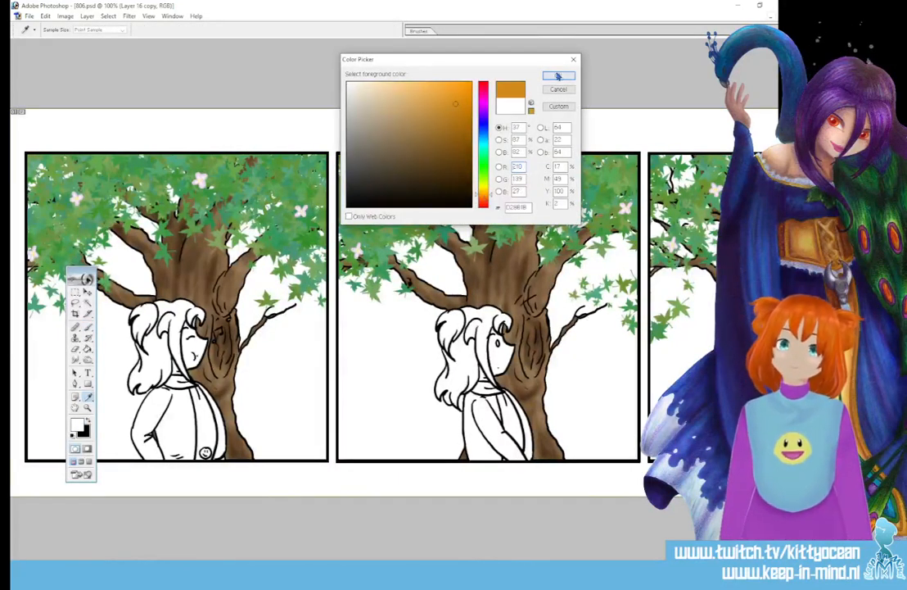
left_click(558, 74)
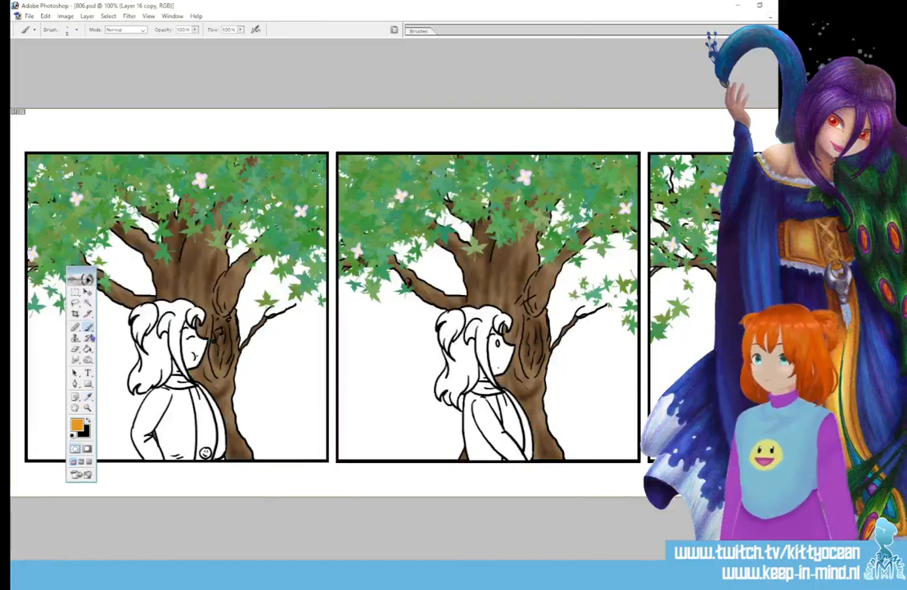
key("g")
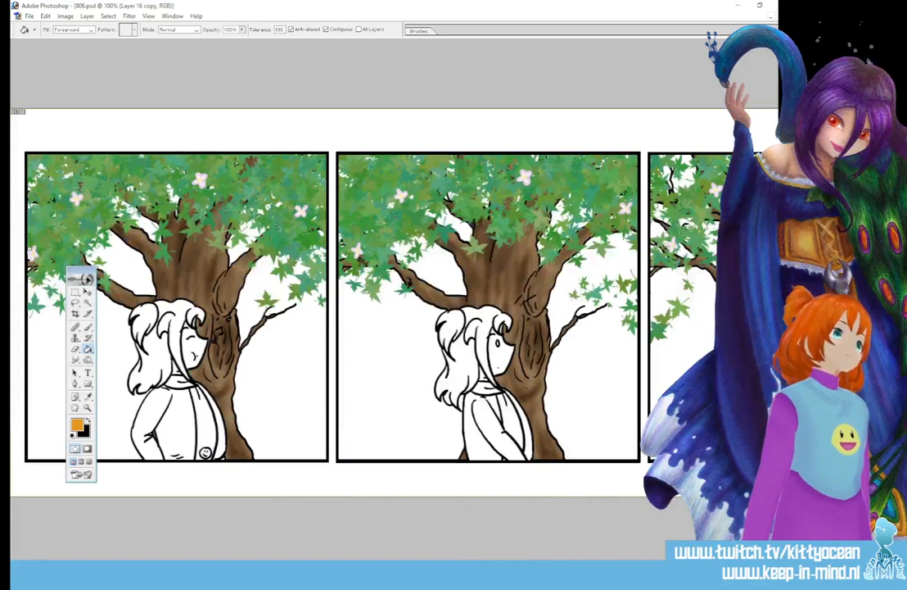
key("ctrl+shift+alt+n")
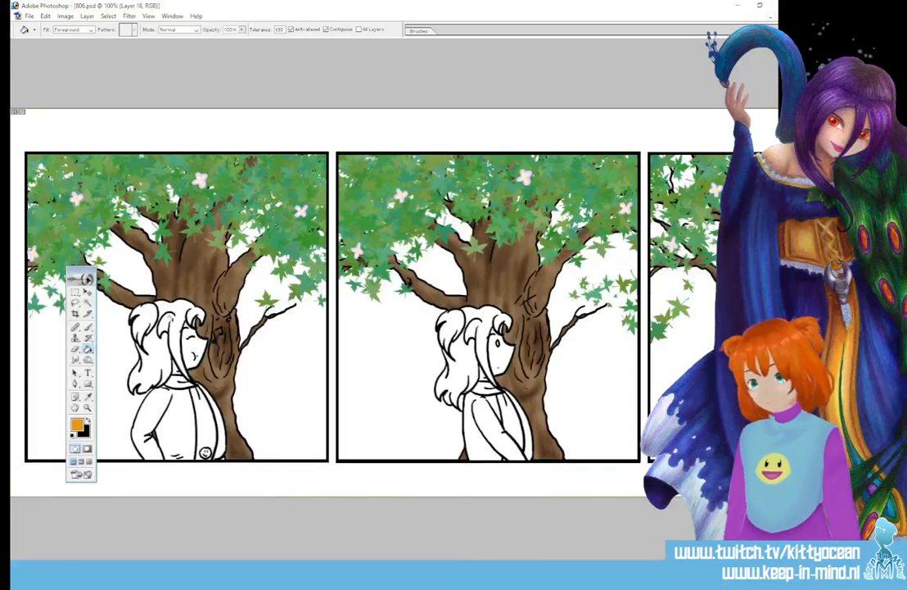
left_click(150, 278)
left_click(137, 301)
left_click(131, 267)
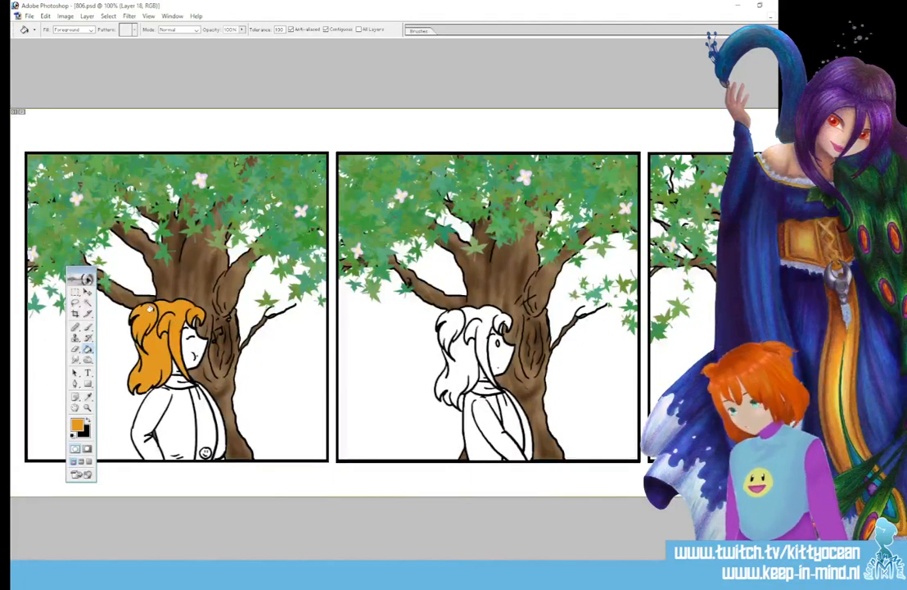
Step: Fill the girl's hair with the current orange in the second and third comic panels, including both hair buns
left_click(491, 327)
left_click(447, 368)
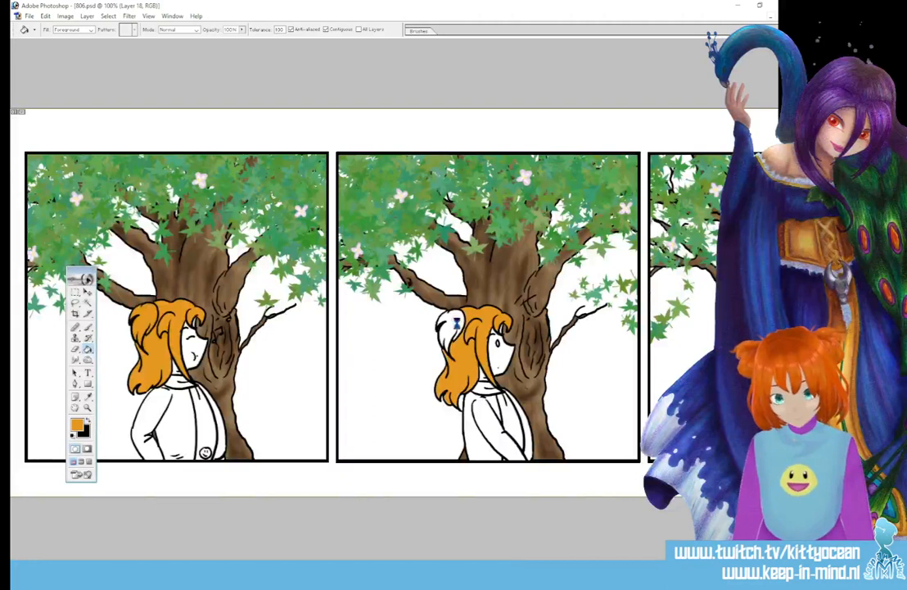
left_click(452, 324)
scroll(605, 524, "right", 5)
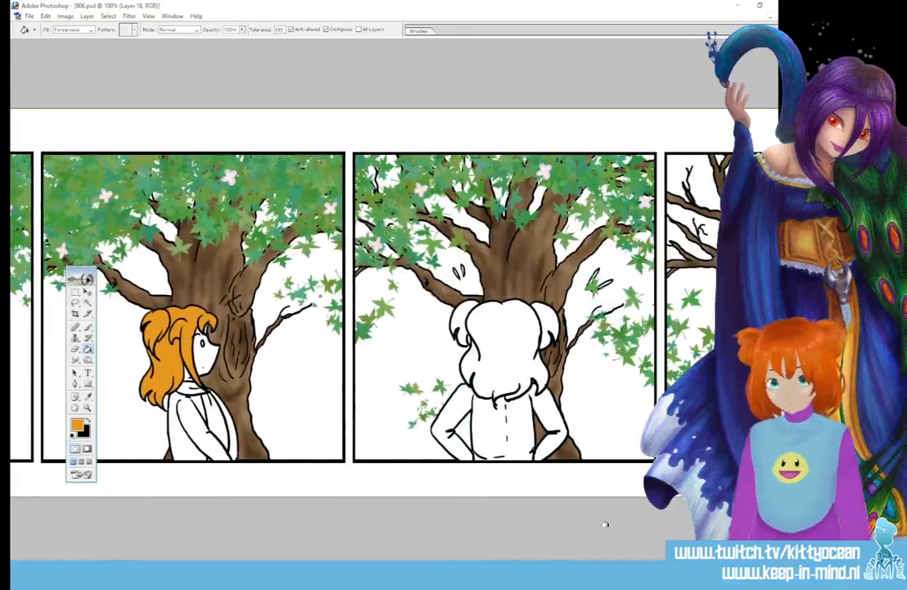
left_click(504, 343)
left_click(544, 321)
left_click(463, 315)
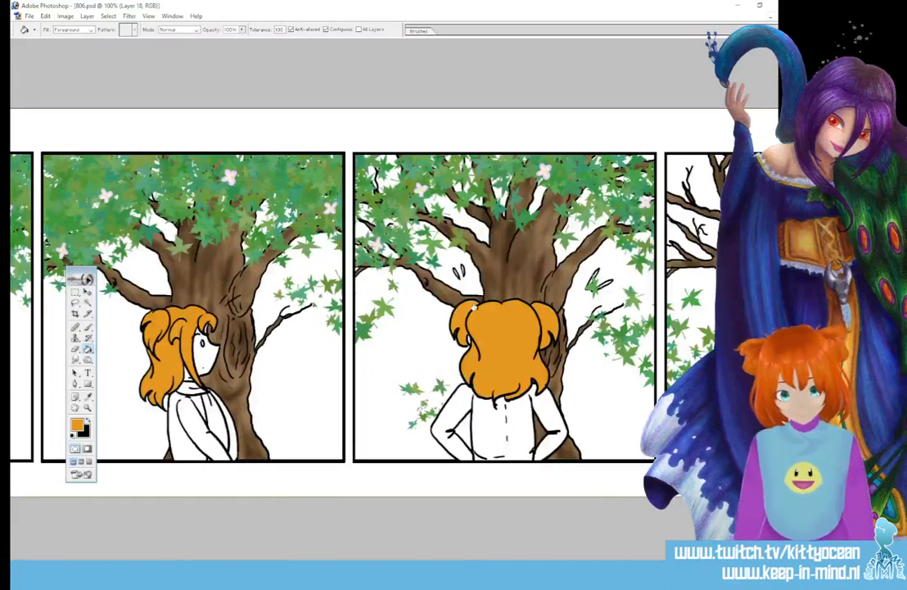
Step: Set the foreground colour to green 2DAF51 and fill the girl's scarf in the second panel
scroll(530, 551, "right", 1)
scroll(368, 307, "right", 4)
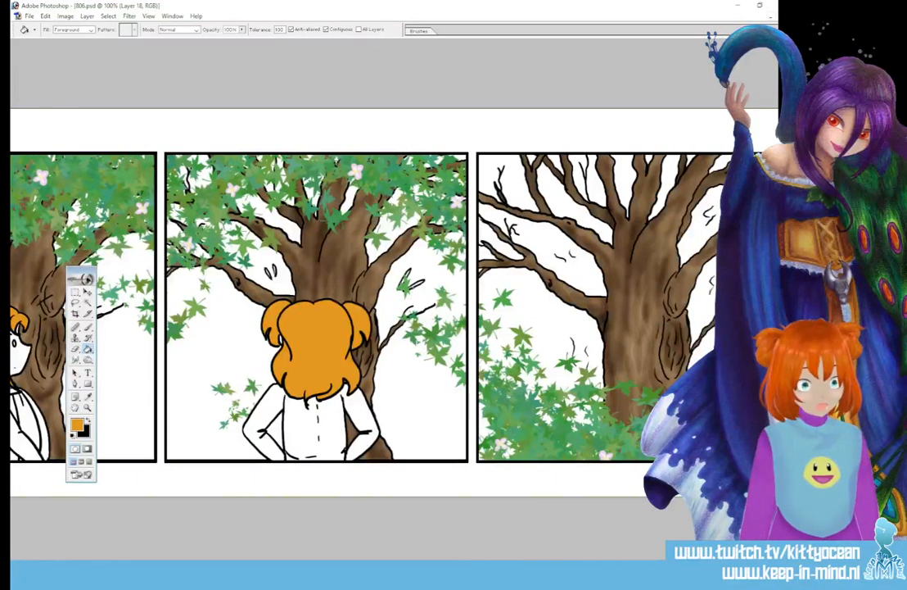
left_click(76, 424)
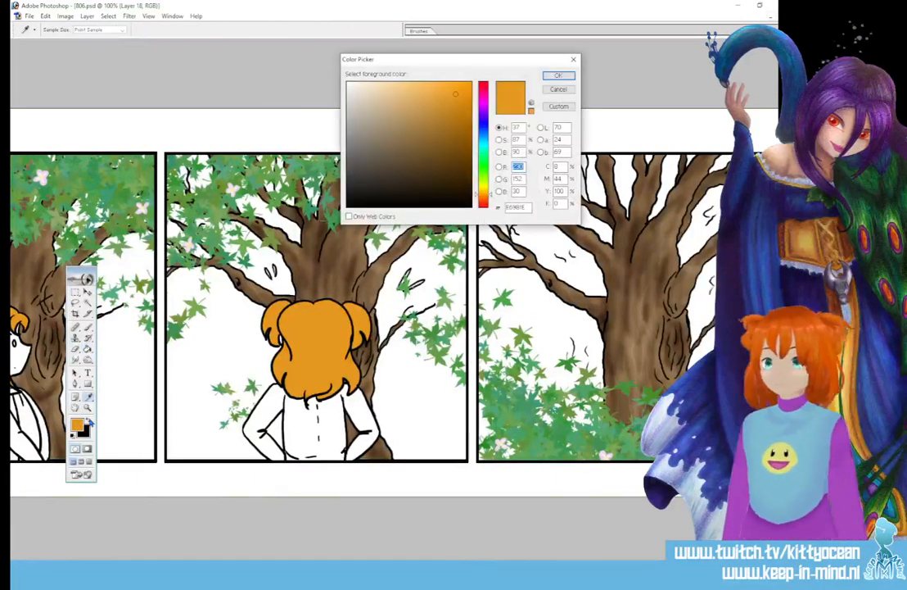
left_click(483, 158)
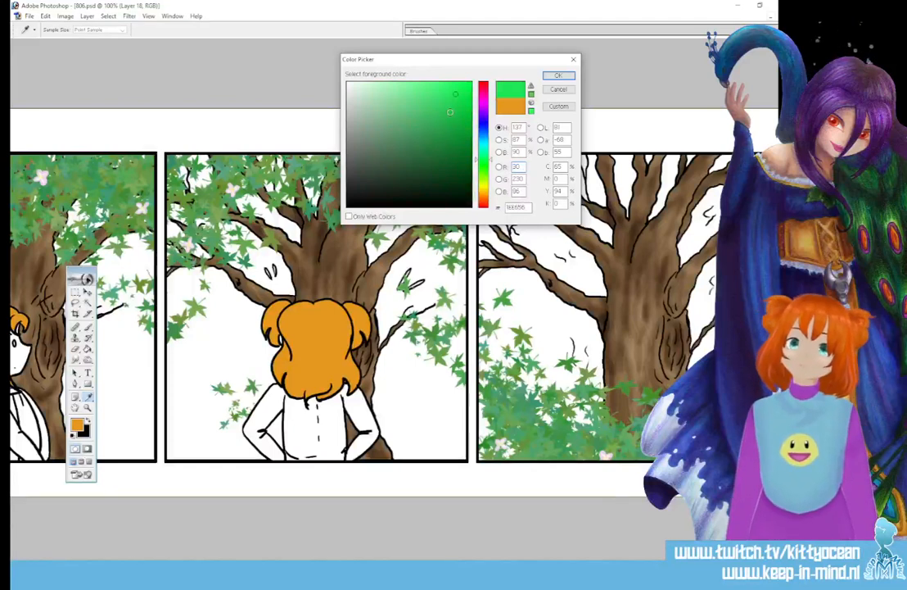
left_click(440, 122)
left_click(559, 75)
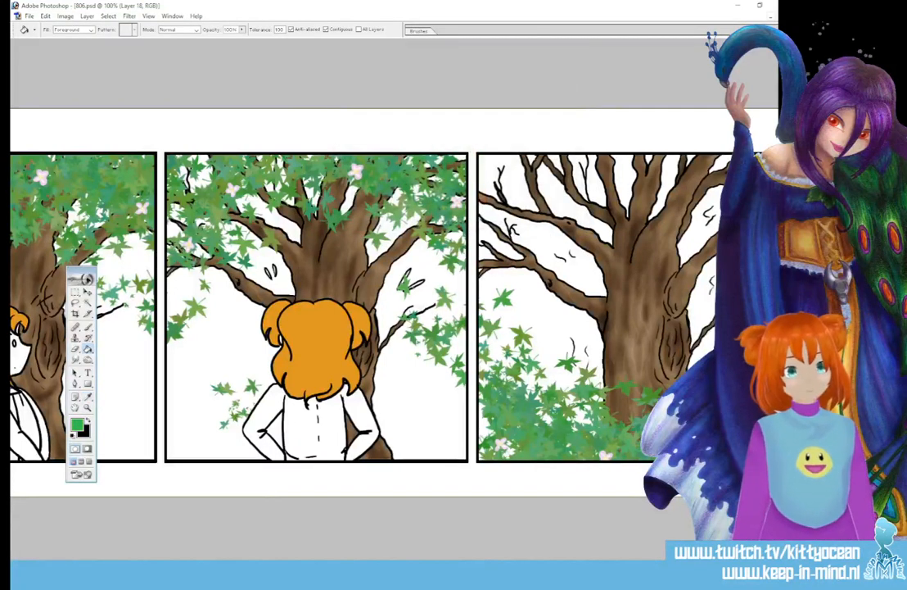
left_click_drag(443, 203, 546, 203)
left_click_drag(325, 463, 442, 463)
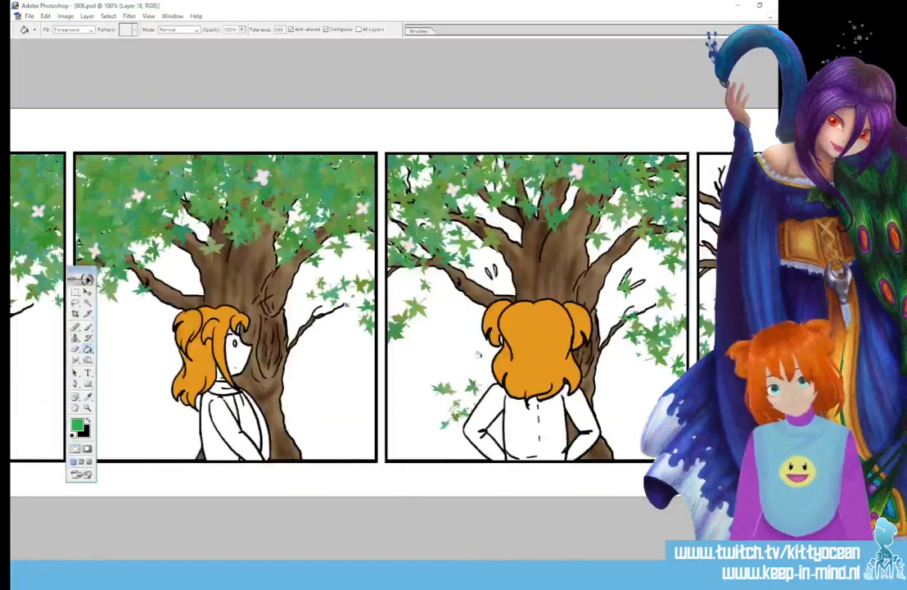
left_click(216, 385)
left_click(237, 410)
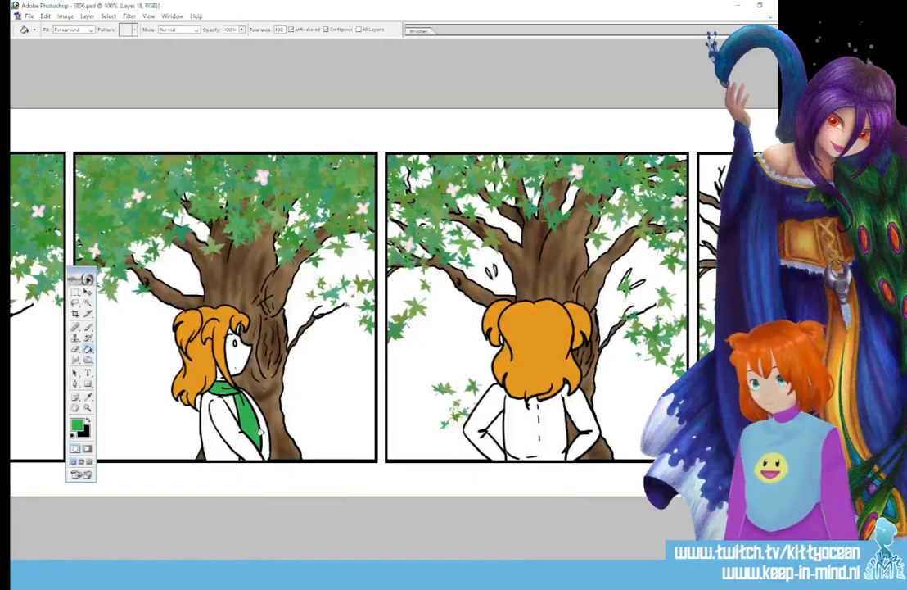
left_click(88, 326)
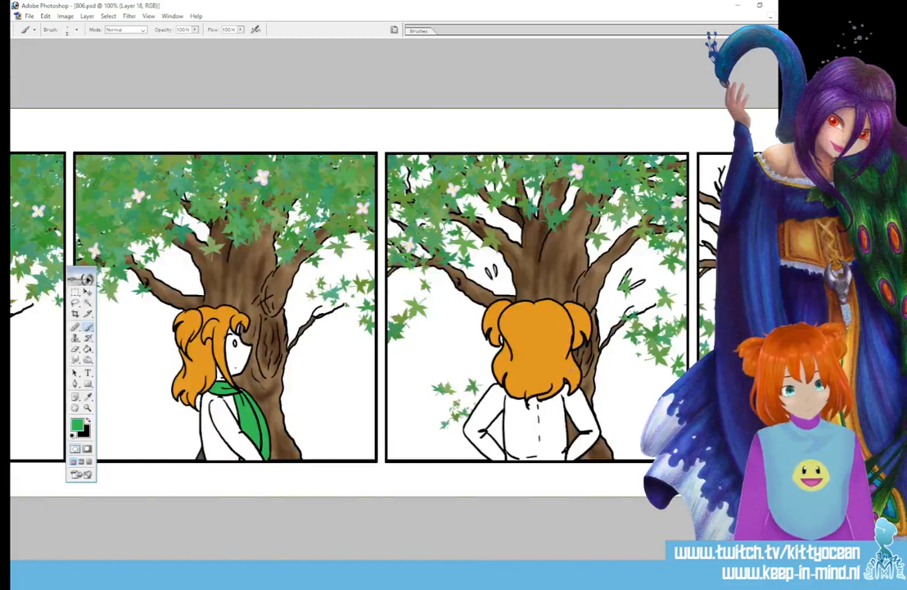
Step: Fill the girl's scarf in the first panel with the same green using the Paint Bucket
left_click_drag(336, 402, 598, 401)
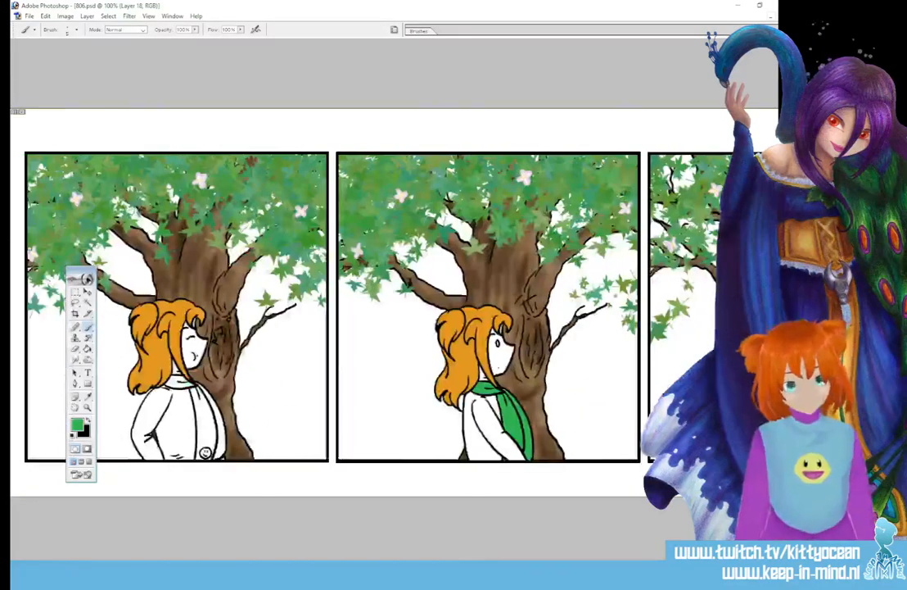
left_click(88, 349)
left_click(175, 382)
left_click(209, 422)
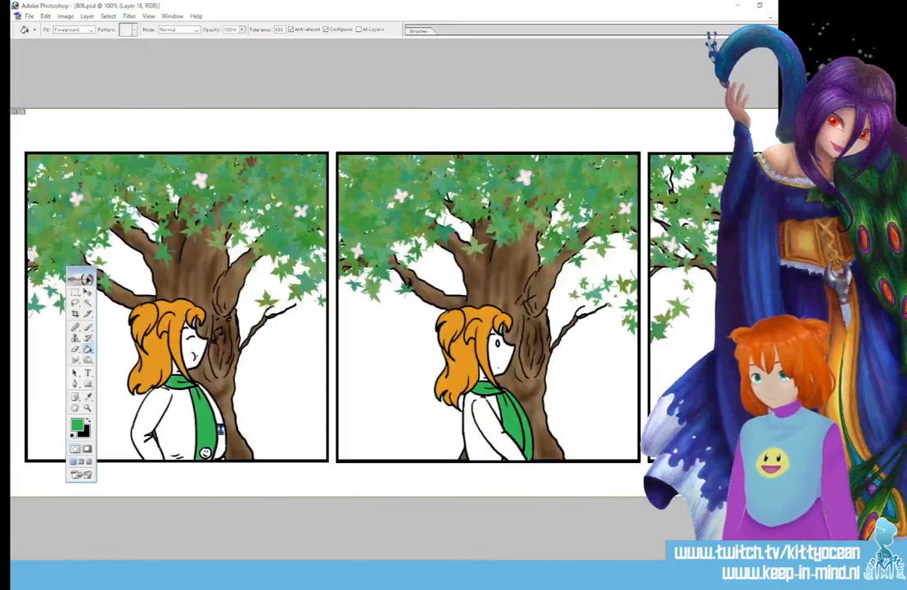
left_click(88, 326)
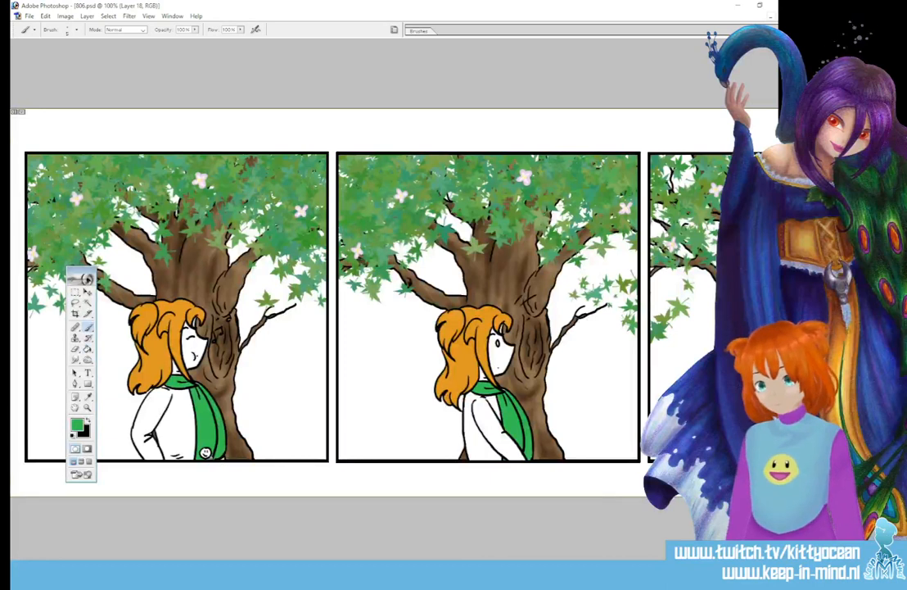
Step: Set the foreground colour to pale yellow and fill the smiley badge on the scarf in the first panel
left_click(78, 424)
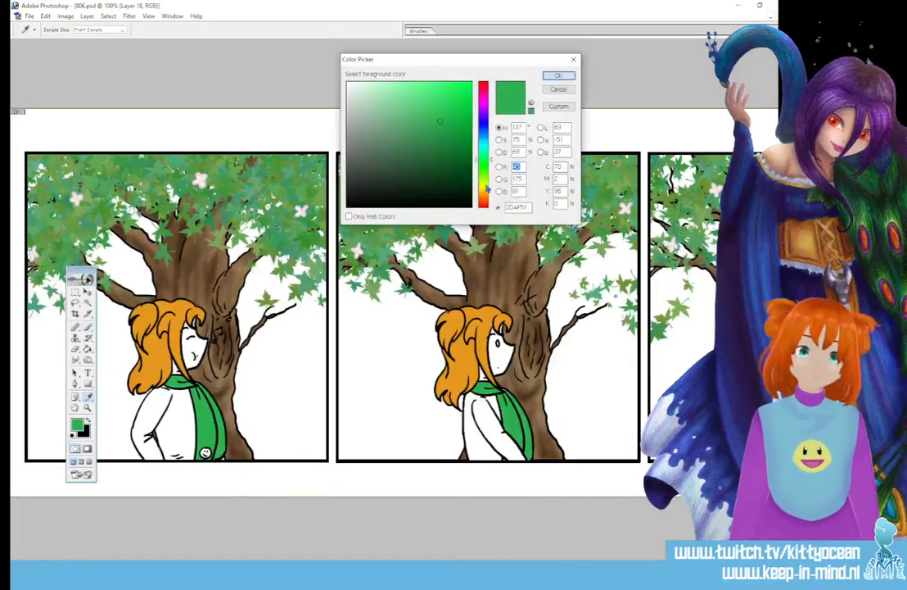
left_click(484, 186)
left_click(403, 92)
left_click(557, 76)
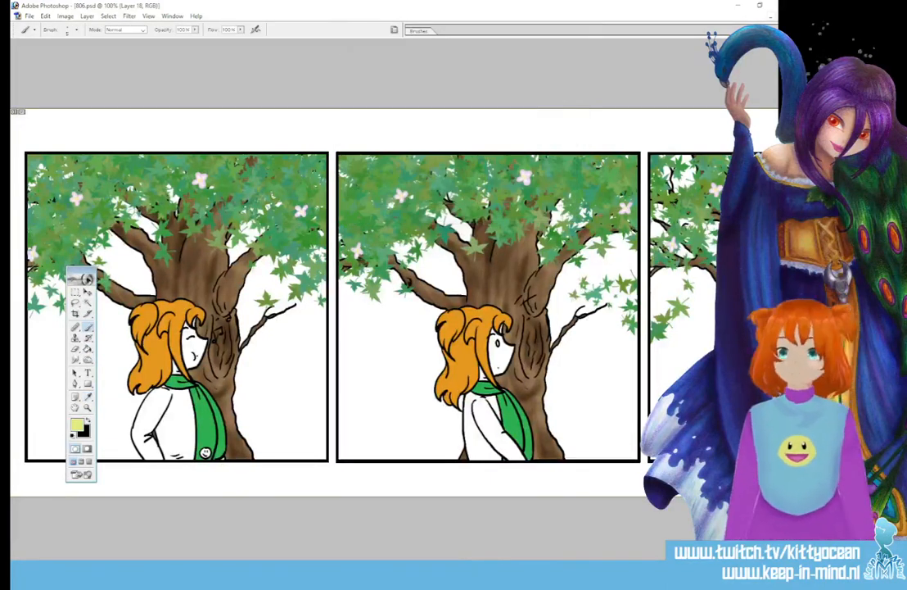
left_click(89, 349)
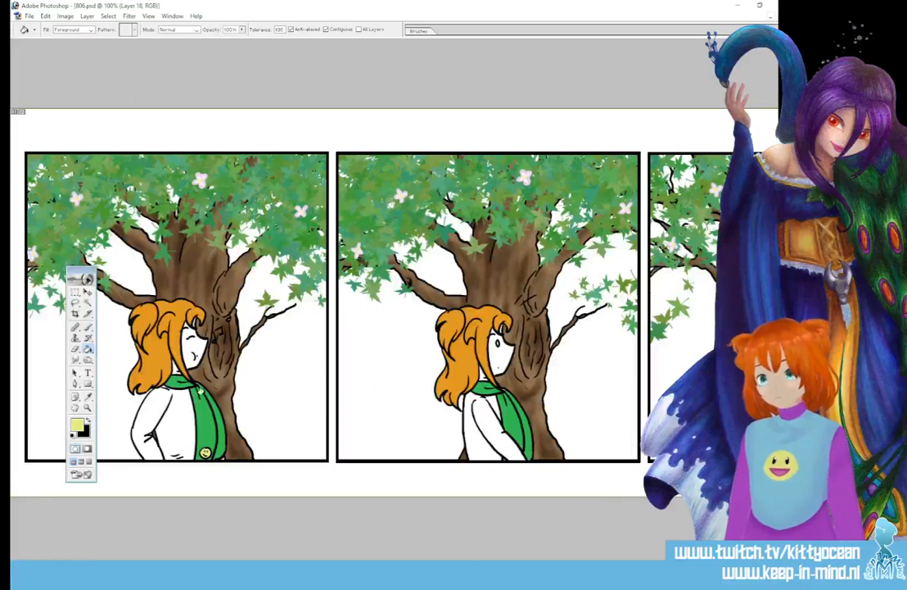
Step: Set the foreground colour to a medium purple and fill the girl's sweater in all three panels where she appears
left_click(78, 425)
left_click(482, 109)
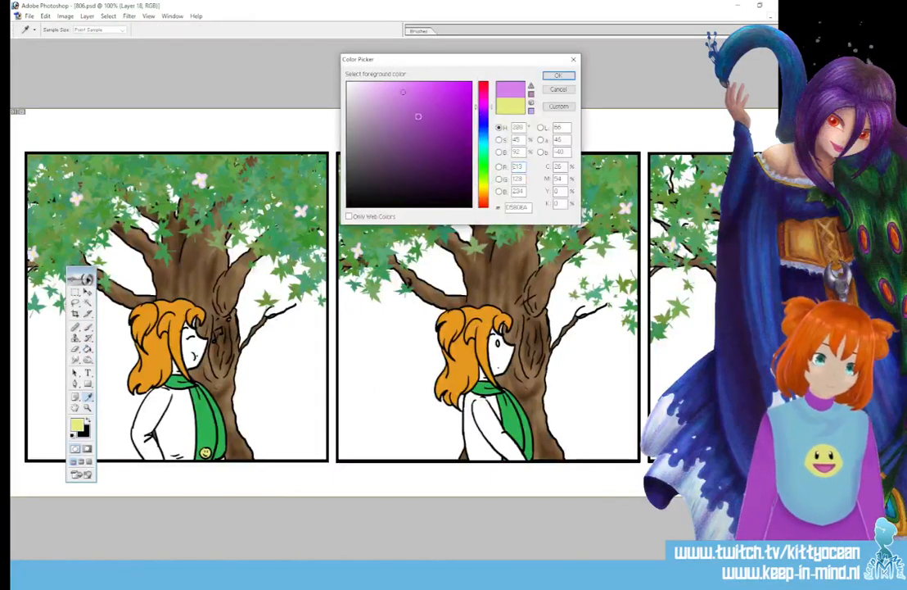
left_click(416, 123)
left_click(558, 76)
left_click(163, 391)
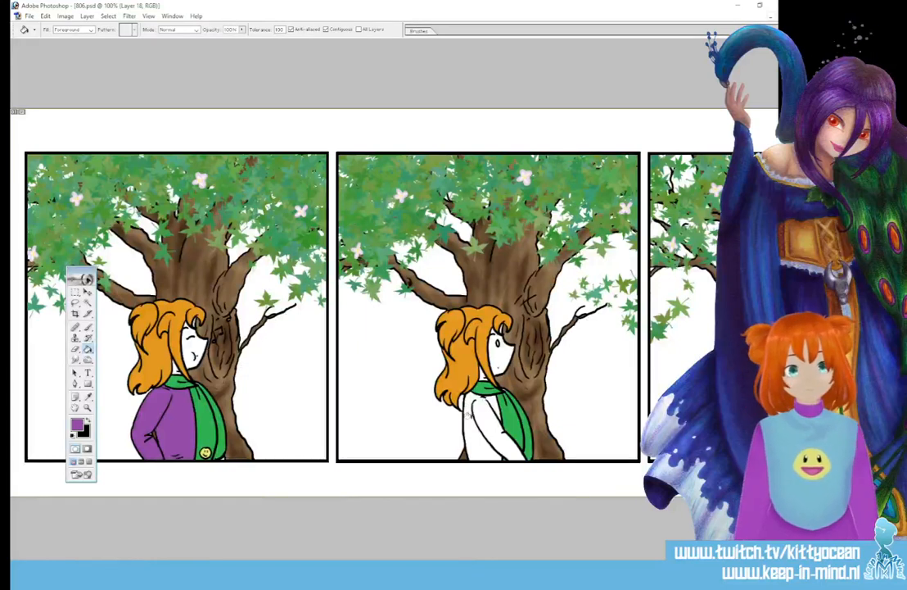
left_click(474, 405)
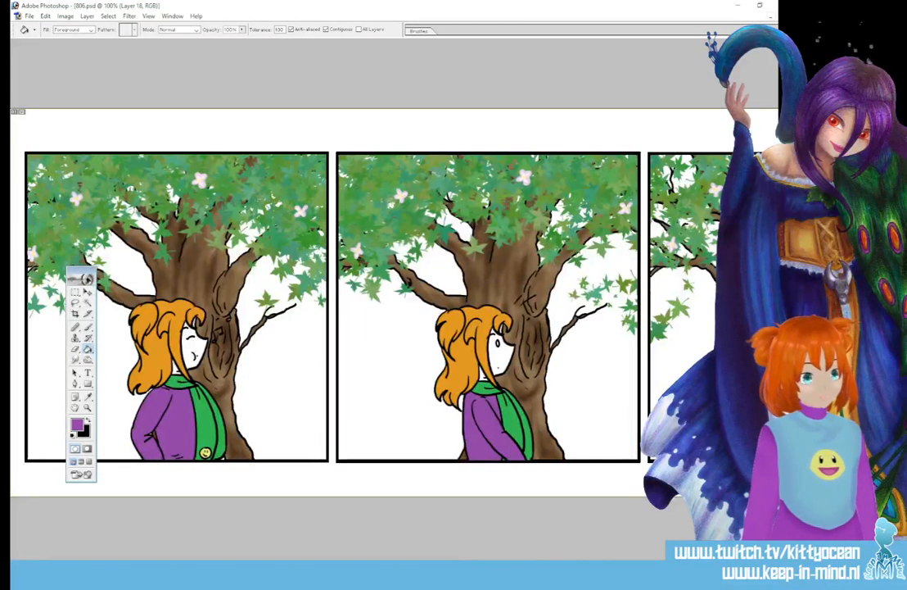
scroll(524, 412, "right", 5)
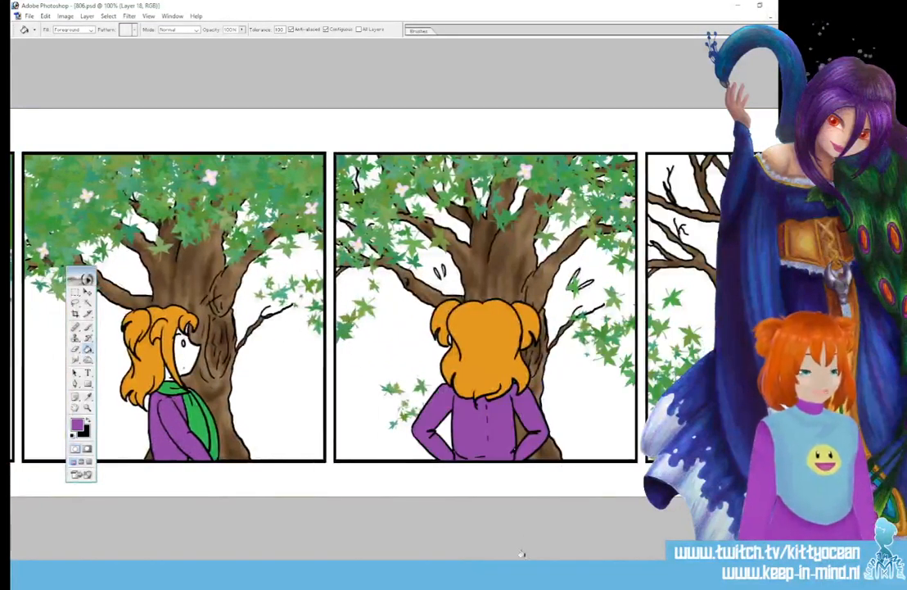
scroll(453, 479, "right", 3)
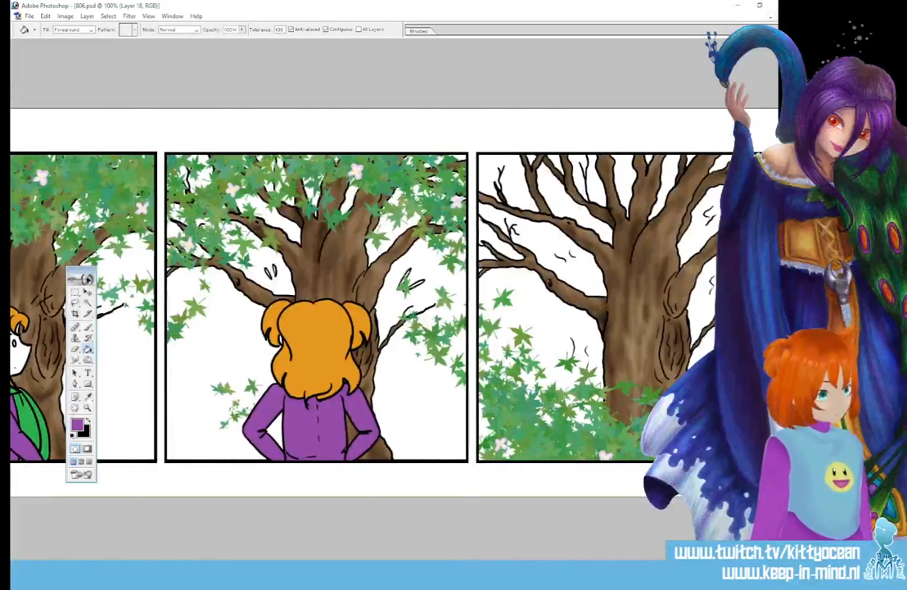
Step: Sample the scarf's green in the first panel as the foreground colour and activate the Brush tool
key("b")
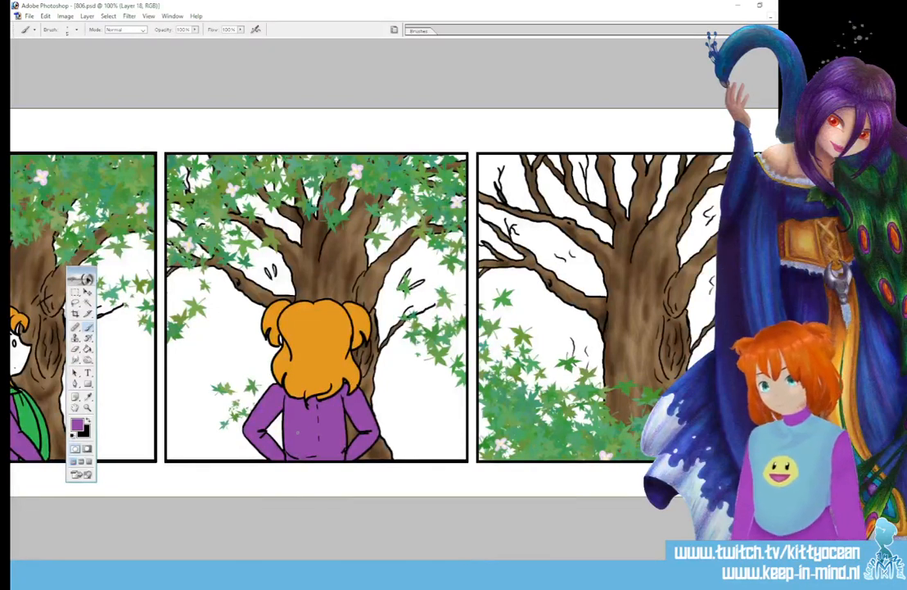
left_click_drag(298, 432, 720, 432)
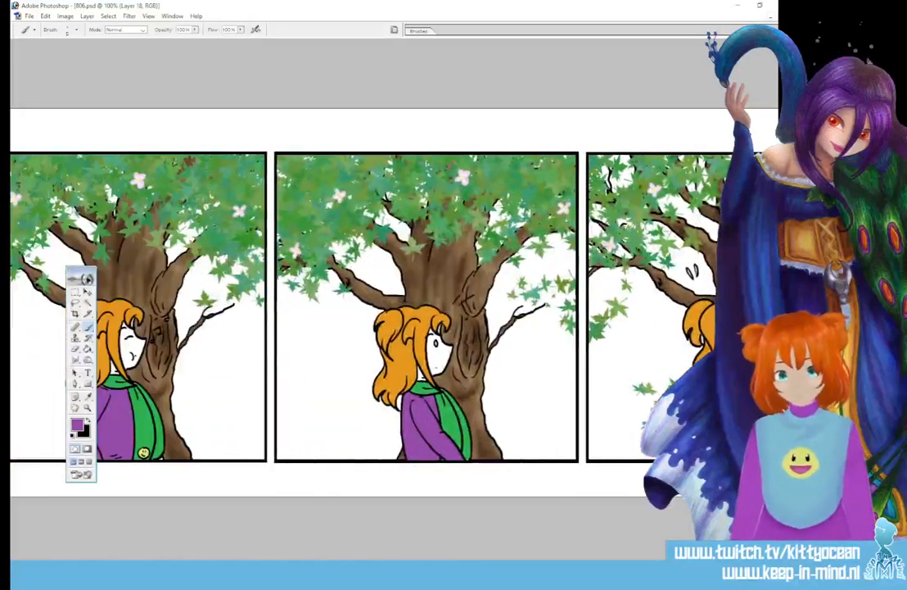
left_click_drag(109, 514, 171, 513)
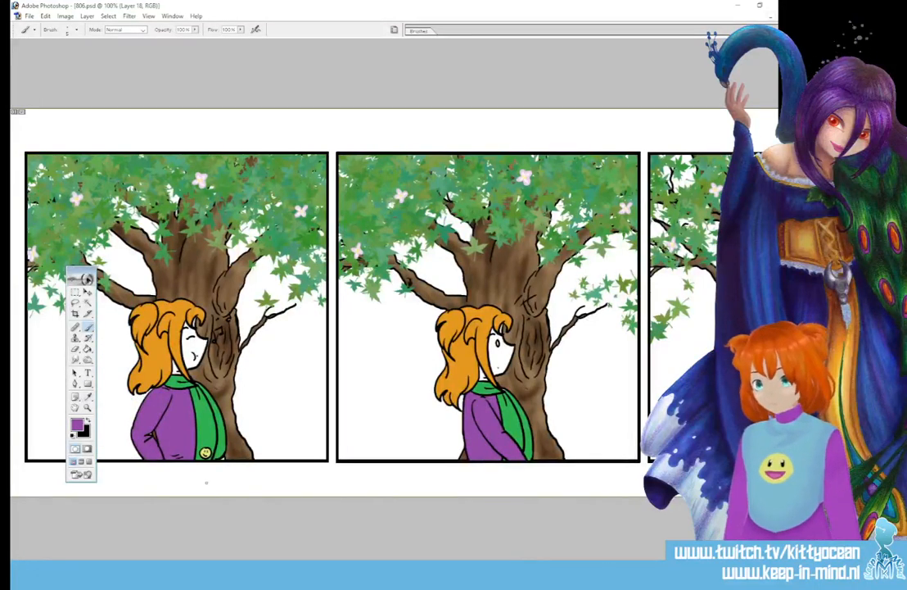
left_click(88, 396)
left_click(208, 426)
left_click(88, 327)
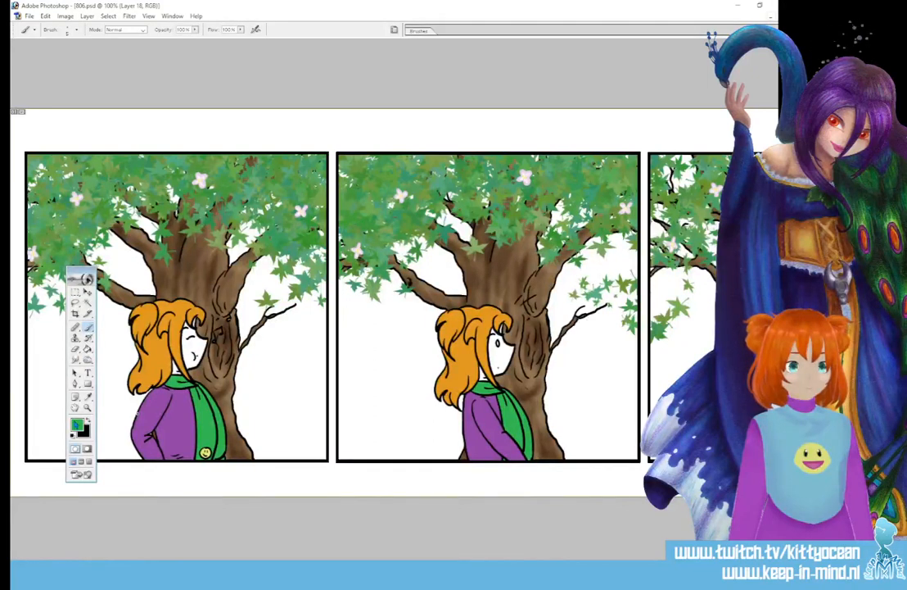
Step: Try filling the girl's face in the first panel with beige CDBD9F, and undo the fill
left_click(76, 425)
left_click(483, 193)
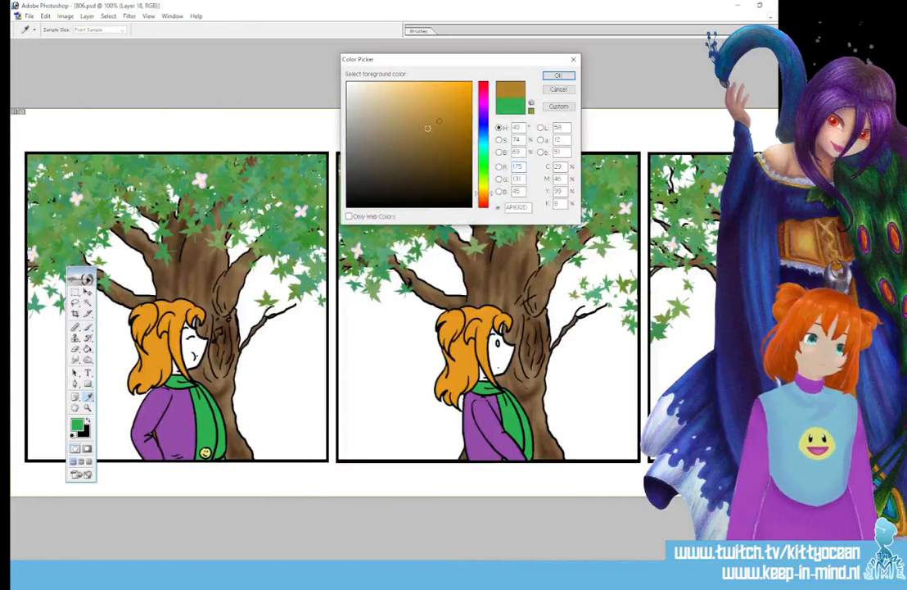
left_click(374, 106)
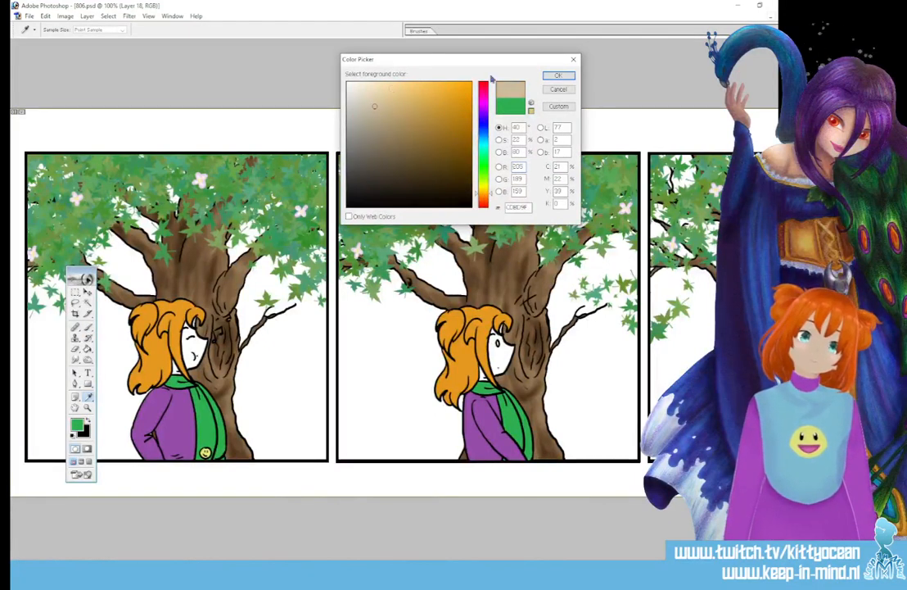
left_click(558, 75)
left_click(87, 349)
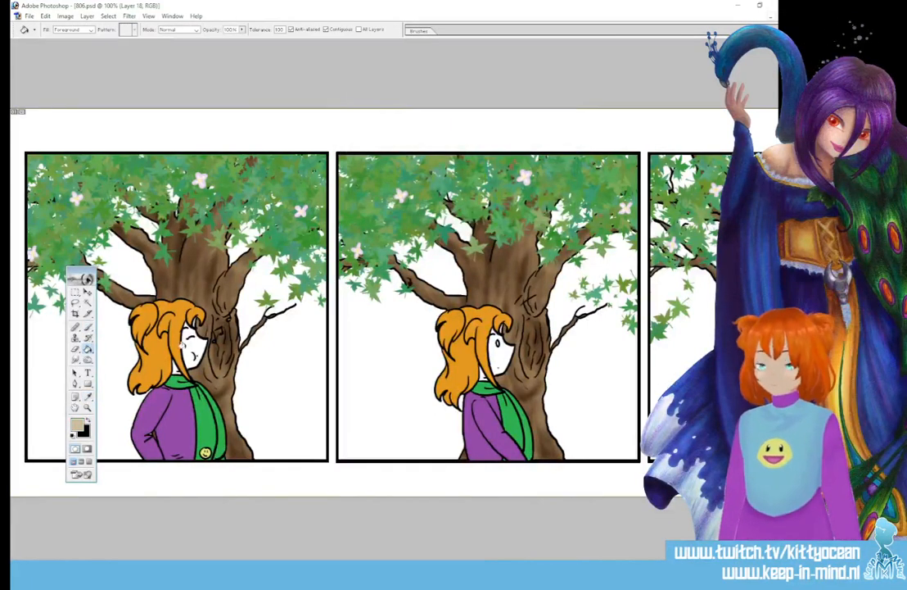
left_click(187, 351)
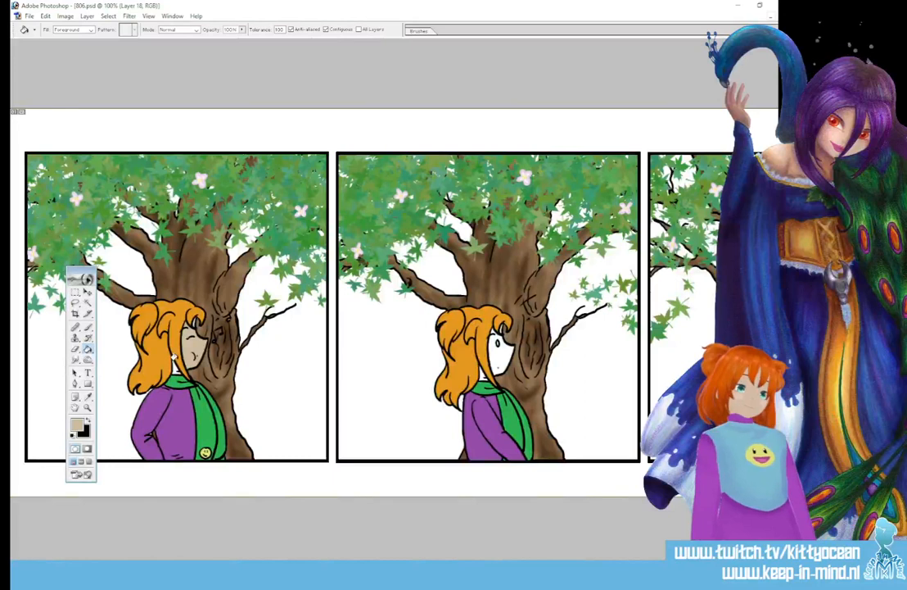
key("ctrl+z")
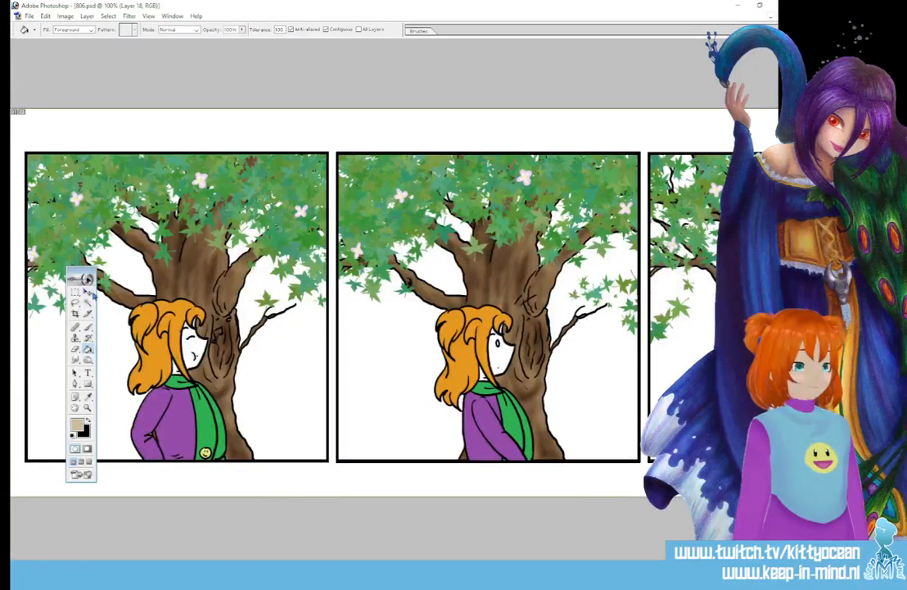
Step: Choose a slightly darker beige as the foreground colour and fill the girl's face in the first panel
left_click(78, 425)
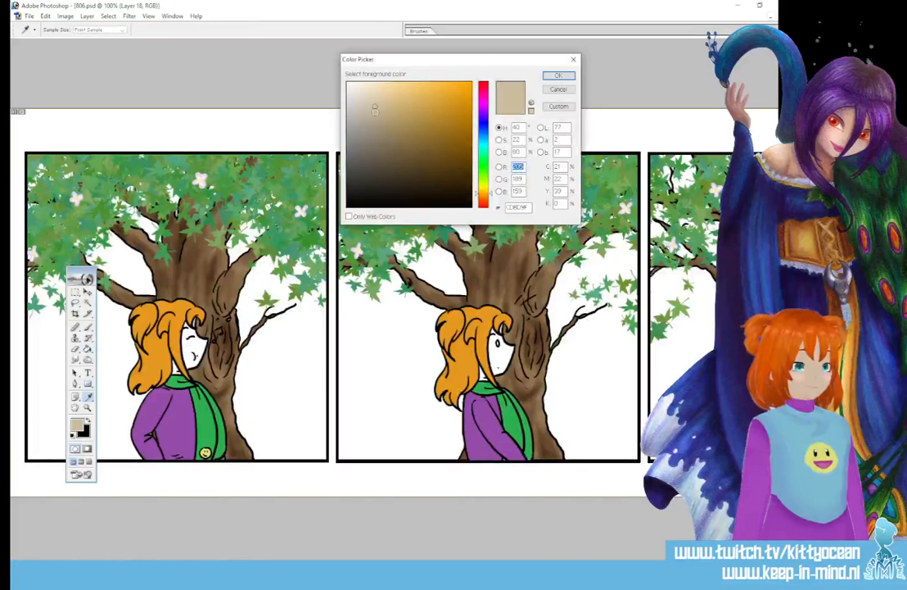
left_click(375, 112)
left_click(554, 76)
left_click(194, 344)
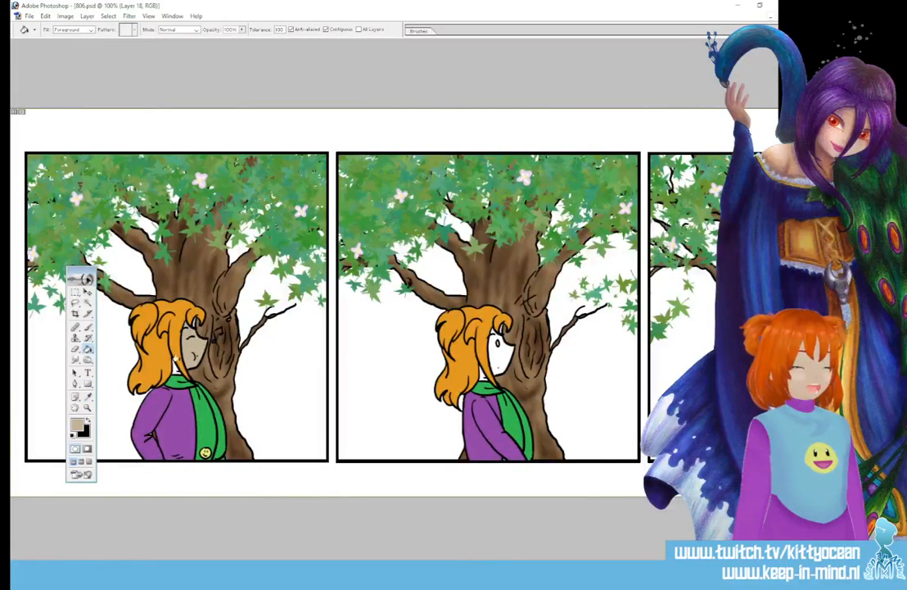
Step: Set the foreground colour to white and repaint the music notes beside the girl's face in the first panel
left_click(87, 326)
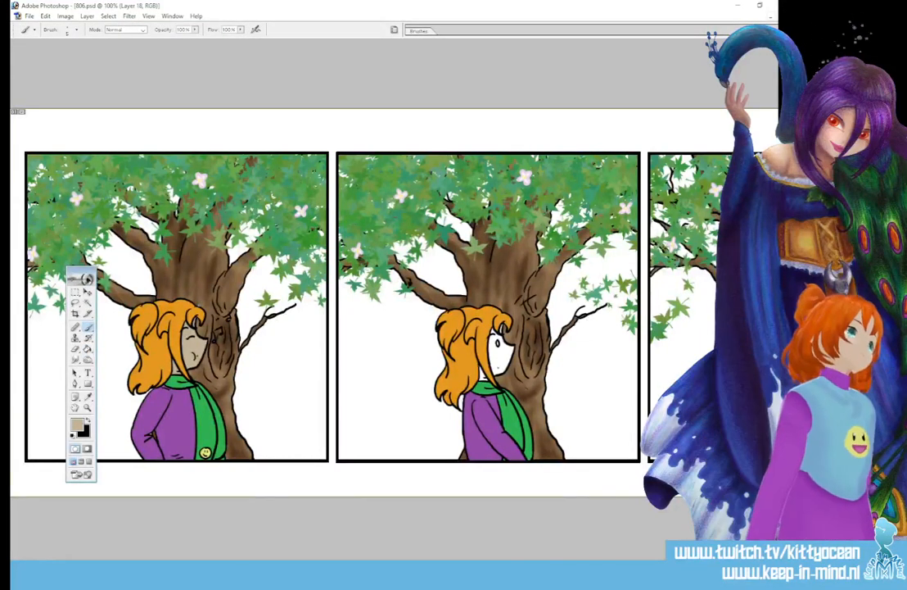
left_click(72, 435)
left_click(88, 421)
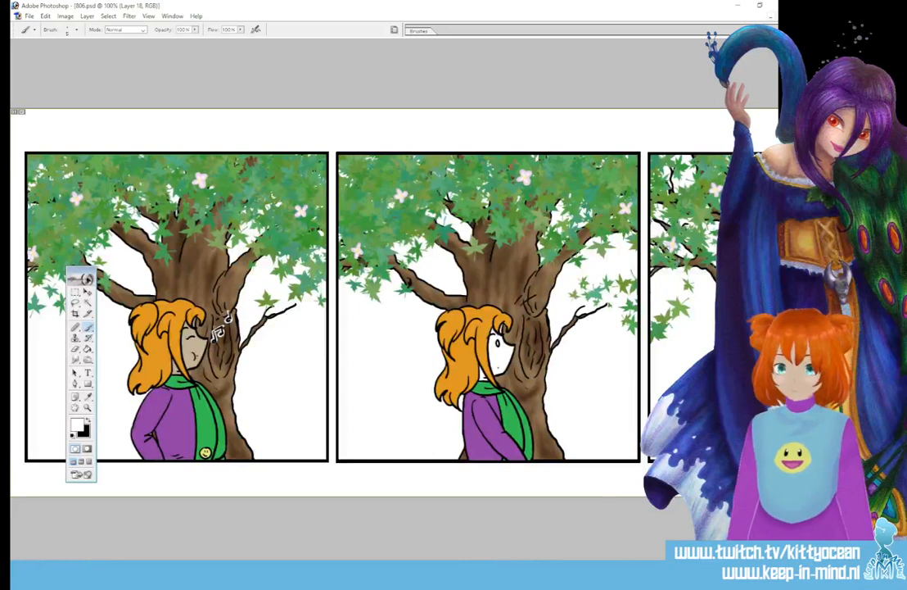
Step: Sample the beige skin colour from the first panel, fill the girl's face in the second panel, and activate the Brush tool
left_click(89, 397)
left_click(191, 353)
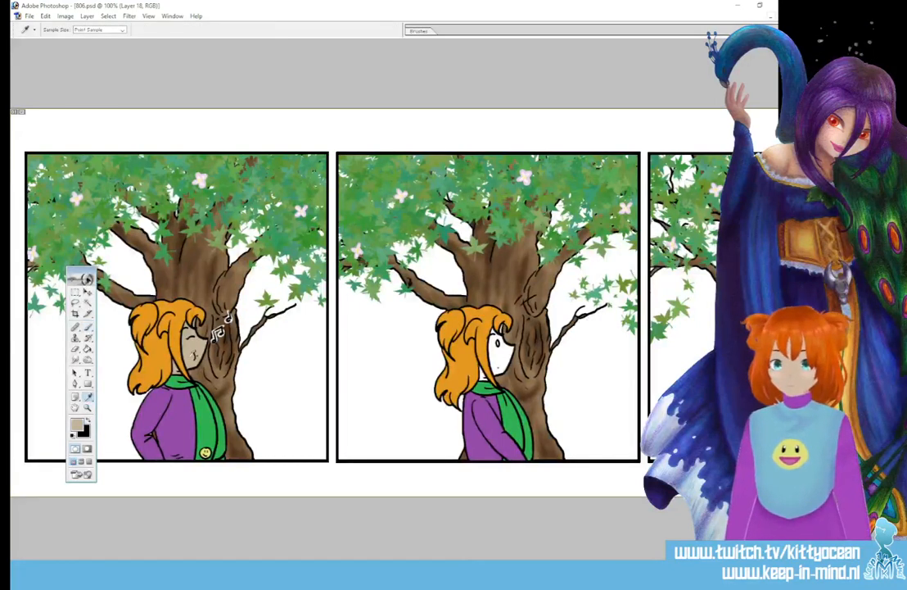
left_click(88, 348)
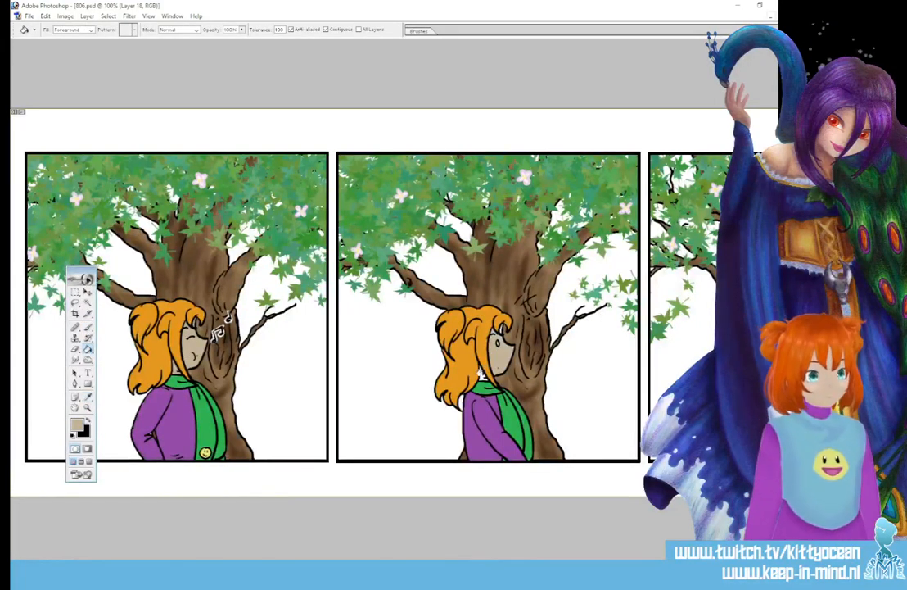
key("b")
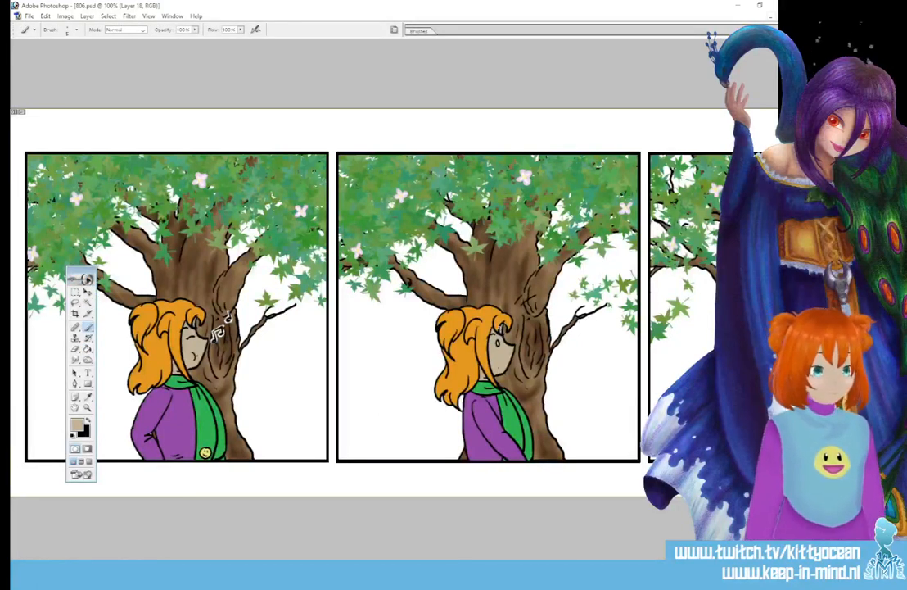
Step: Duplicate Layer 18 within 806.psd and shade the girl's hair, scarf and sweater across the panels with the Burn tool
left_click_drag(395, 563, 613, 564)
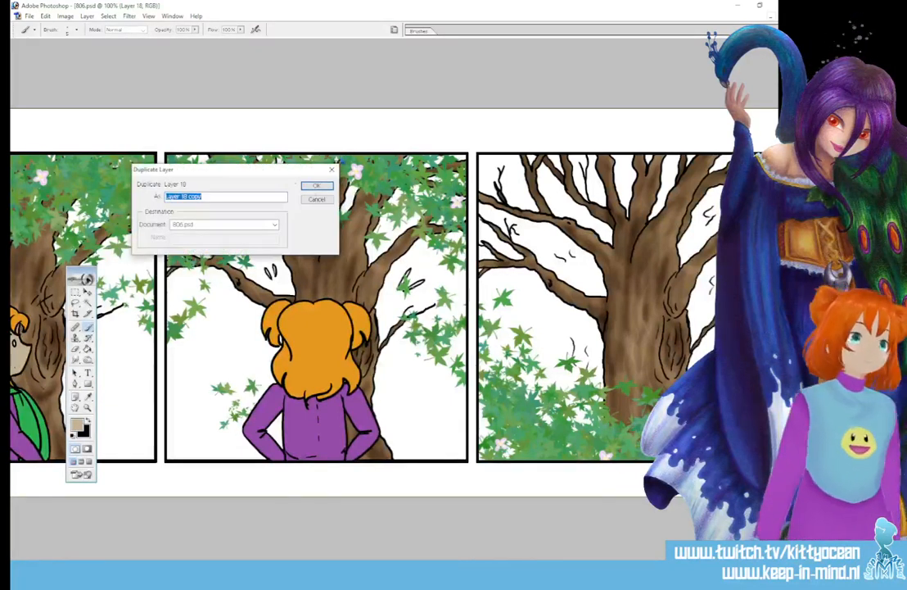
left_click(317, 186)
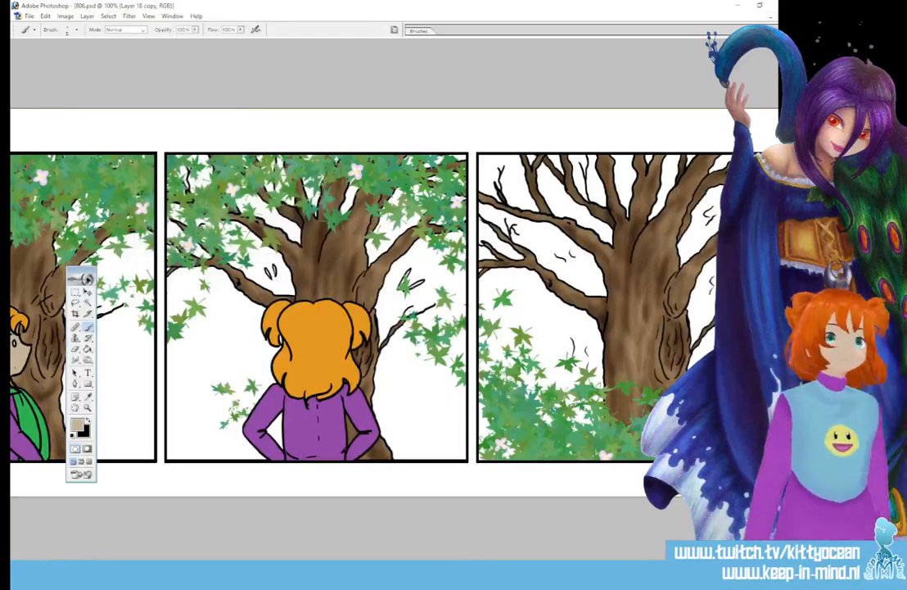
key("ctrl+minus")
key("ctrl+minus")
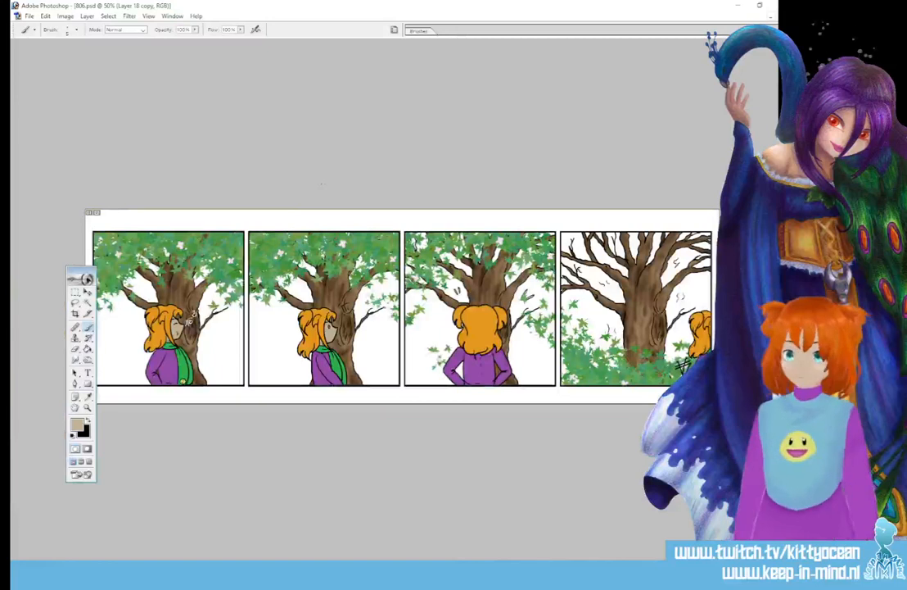
key("o")
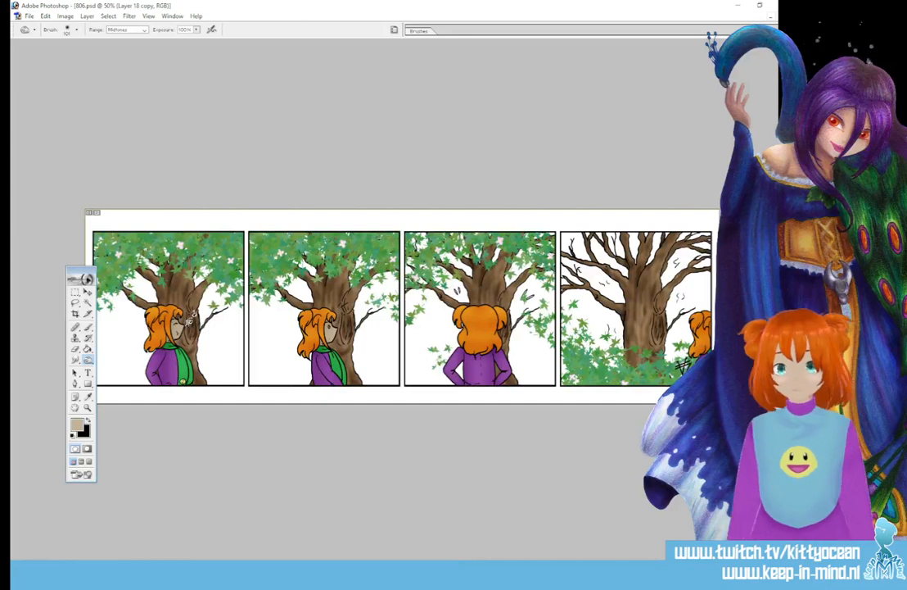
Step: Switch to the Dodge tool and set its brush diameter to 29 px
right_click(86, 360)
left_click(123, 359)
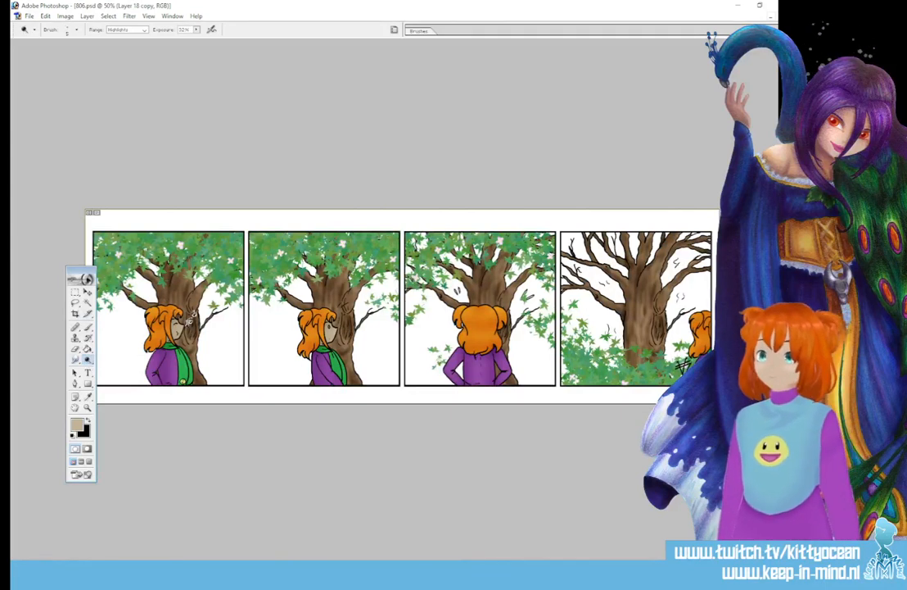
left_click(419, 30)
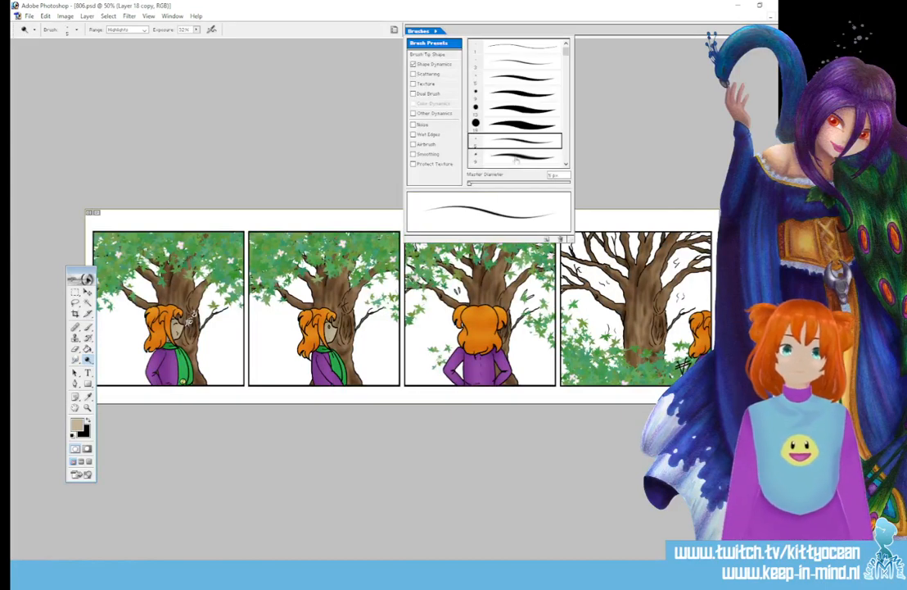
left_click(478, 183)
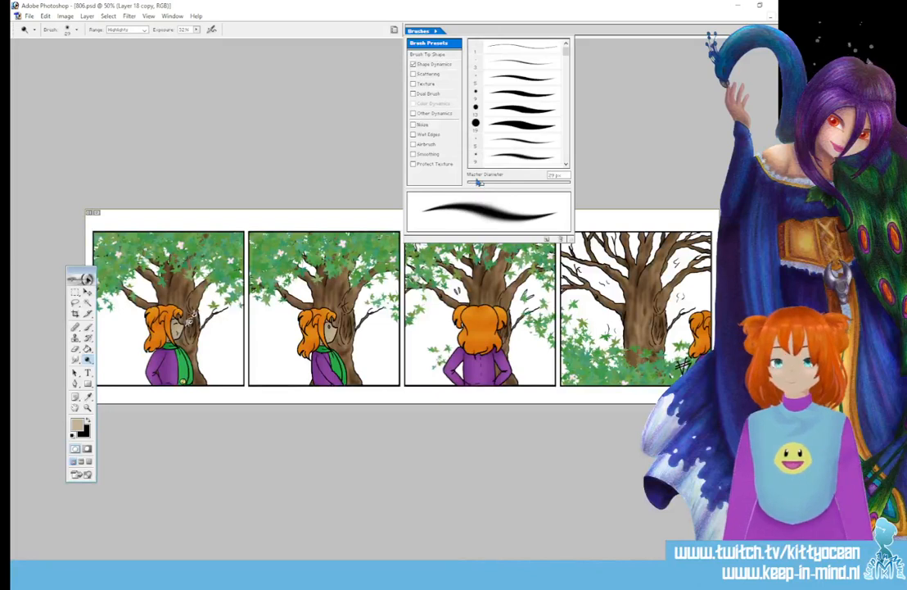
key("Return")
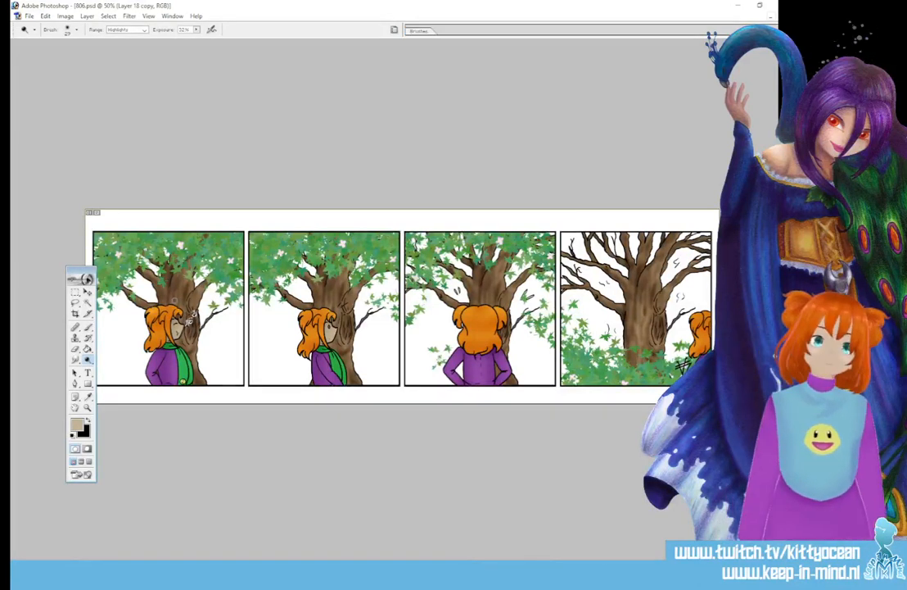
Step: Turn off Shape Dynamics for the Dodge brush and paint highlights on the girl's hair across the panels
left_click(420, 31)
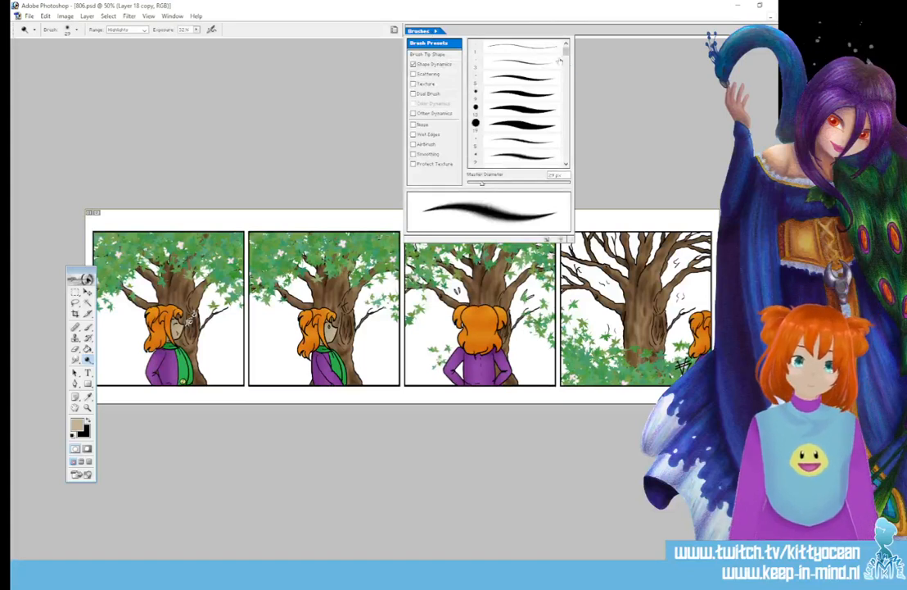
left_click(412, 65)
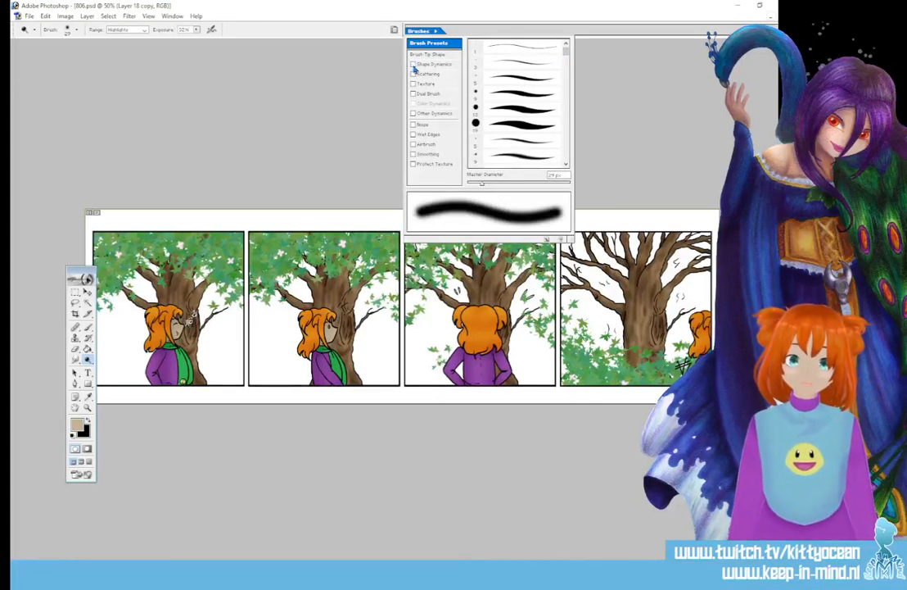
left_click(157, 294)
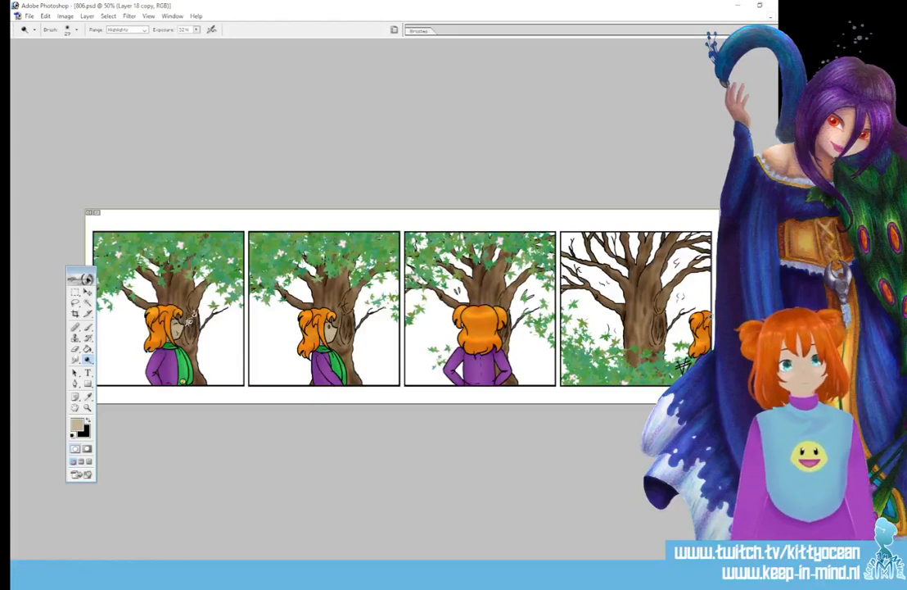
Step: Enlarge the Dodge brush to 52 px, lower its exposure to 22%, and add soft highlights to the girl's sweater
left_click(420, 32)
left_click(493, 184)
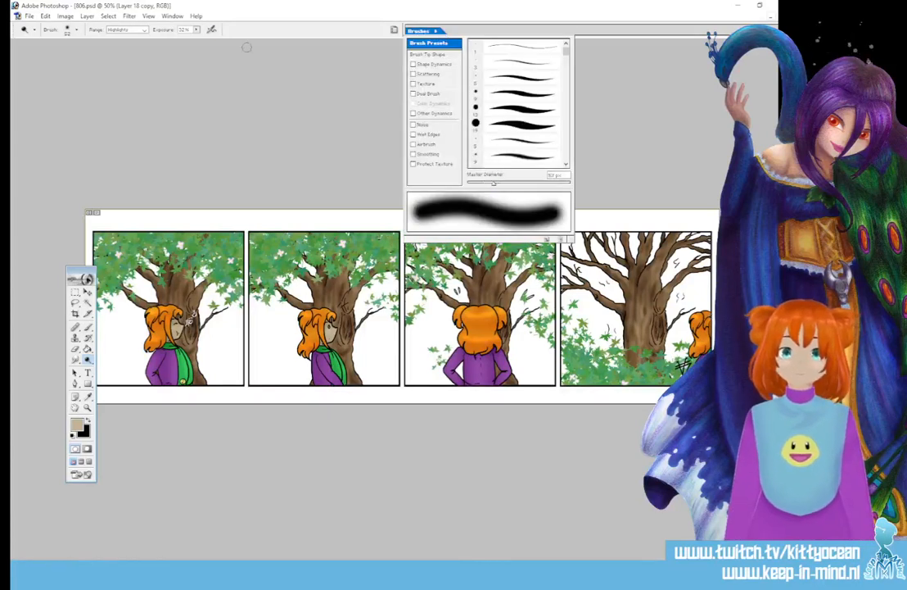
left_click(196, 30)
left_click_drag(197, 43, 192, 44)
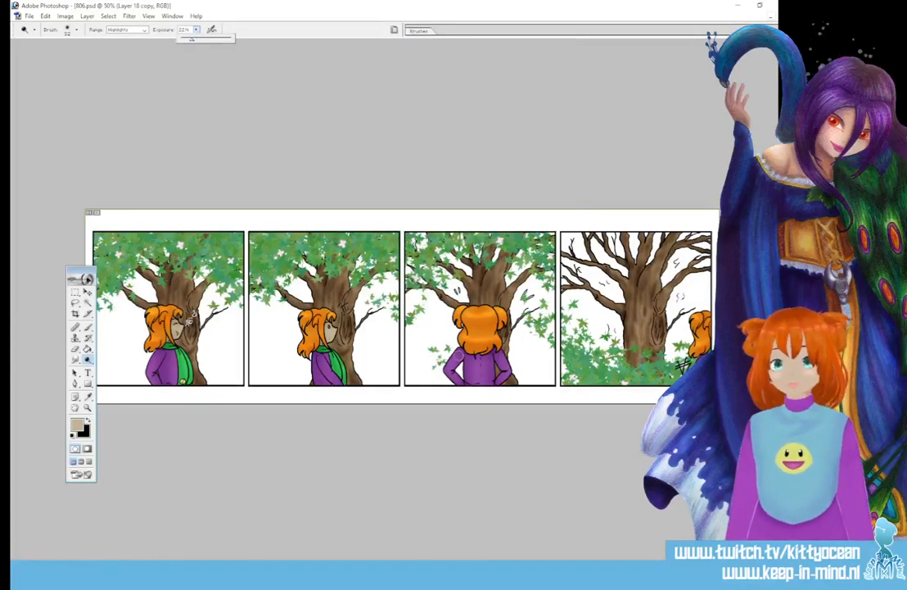
left_click(454, 352)
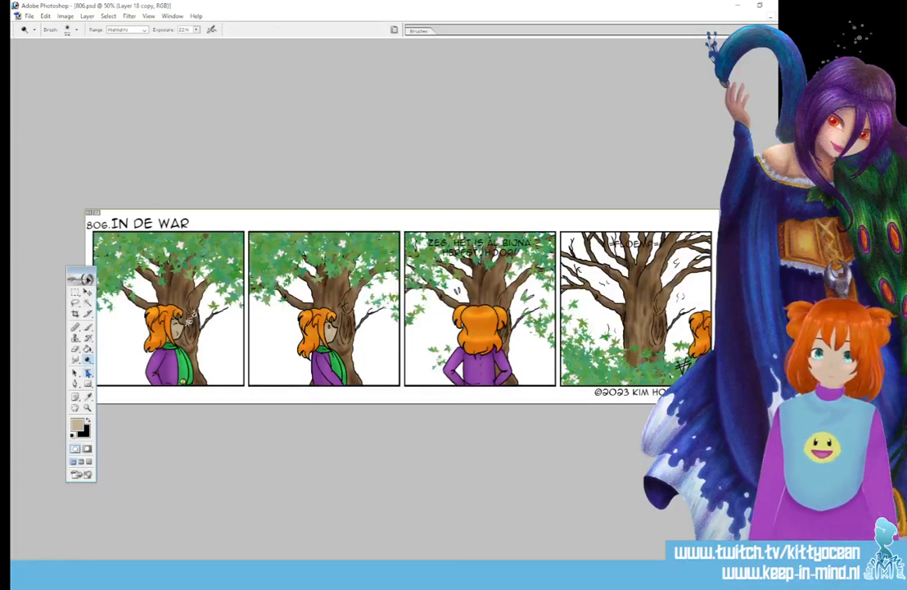
Step: Remove the word "bijna" from the third panel's dialogue so that it reads "Zeg, het is al herfst, hoor!"
left_click(88, 373)
left_click(507, 244)
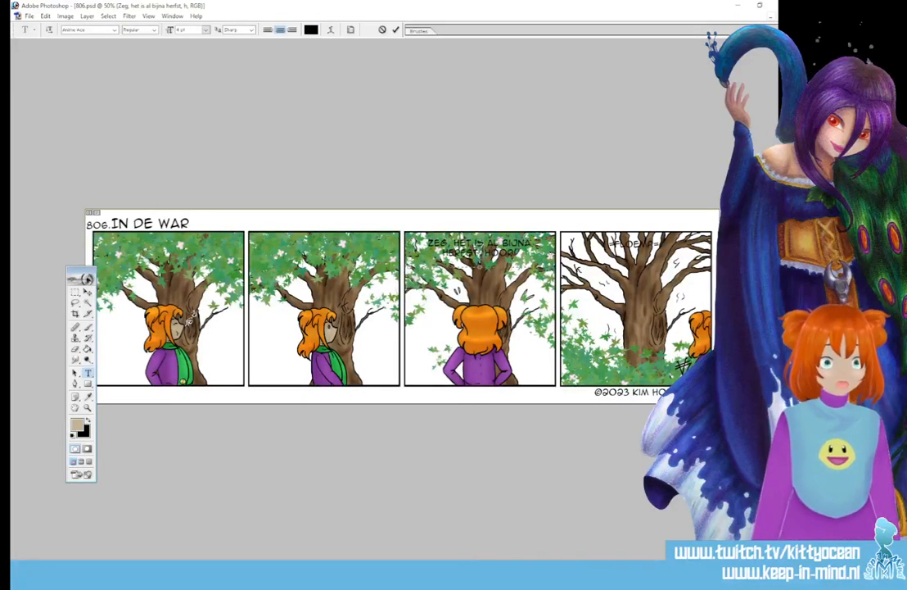
double_click(516, 243)
key("BackSpace")
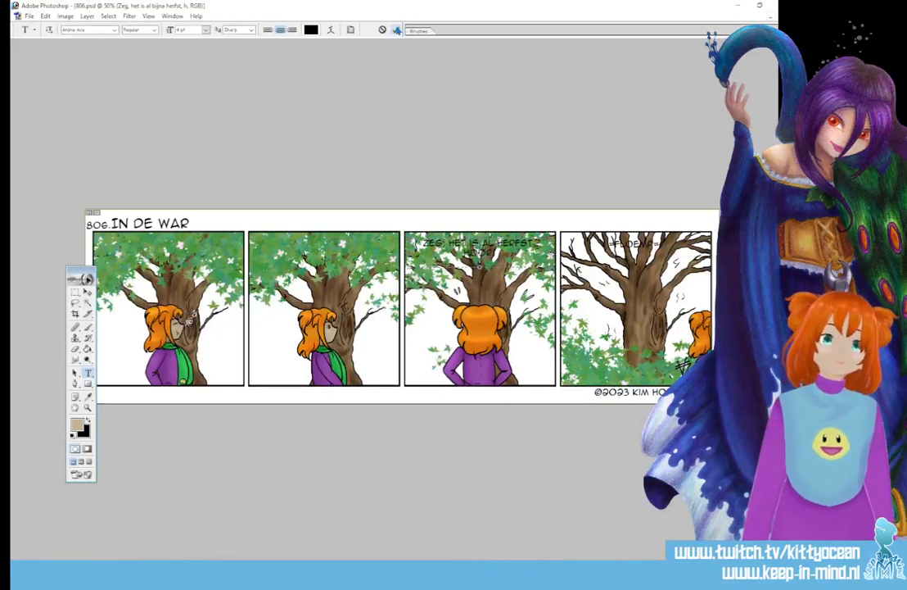
left_click(396, 30)
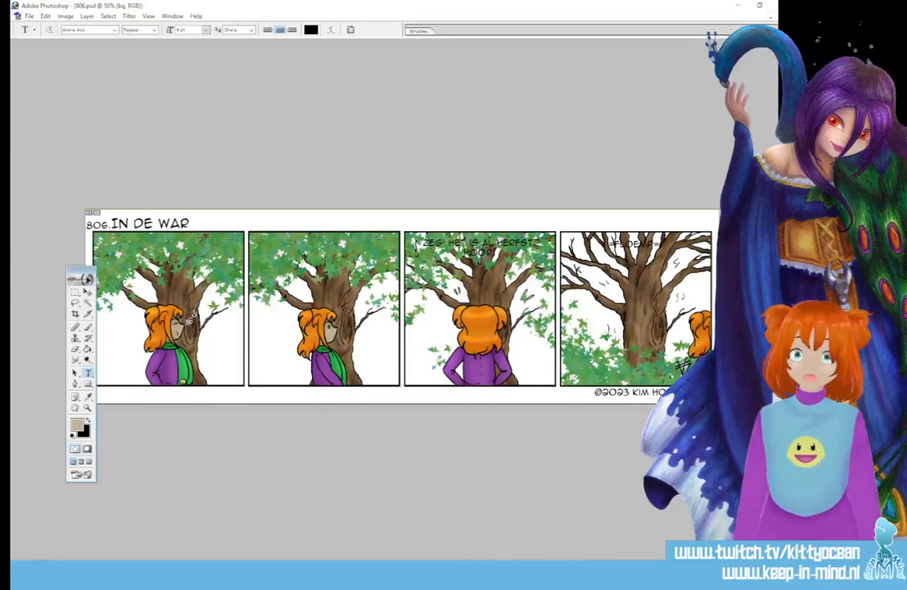
Step: Select background areas around the tree in the first three panels with the Magic Wand, hide the foliage, and fill them with beige
left_click(87, 348)
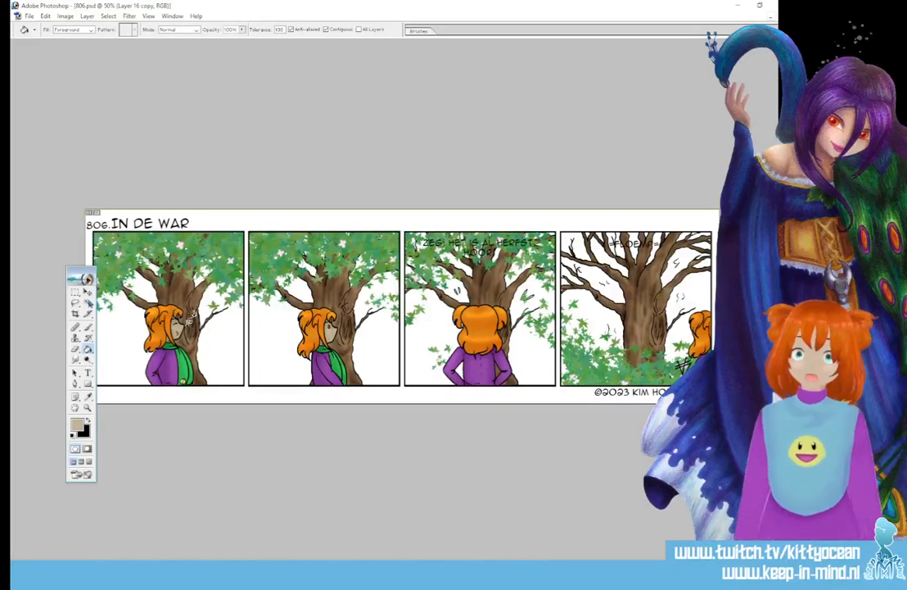
left_click(88, 302)
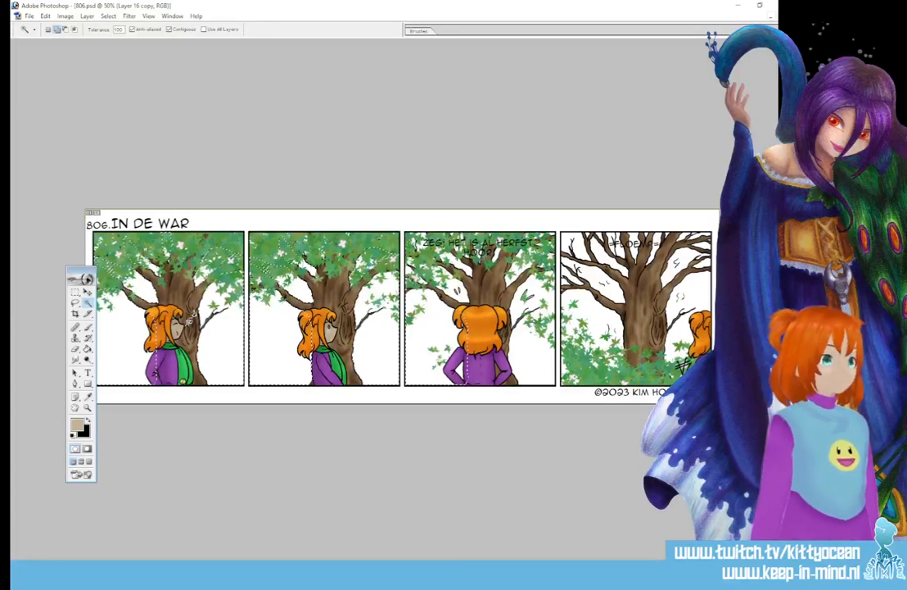
key("Delete")
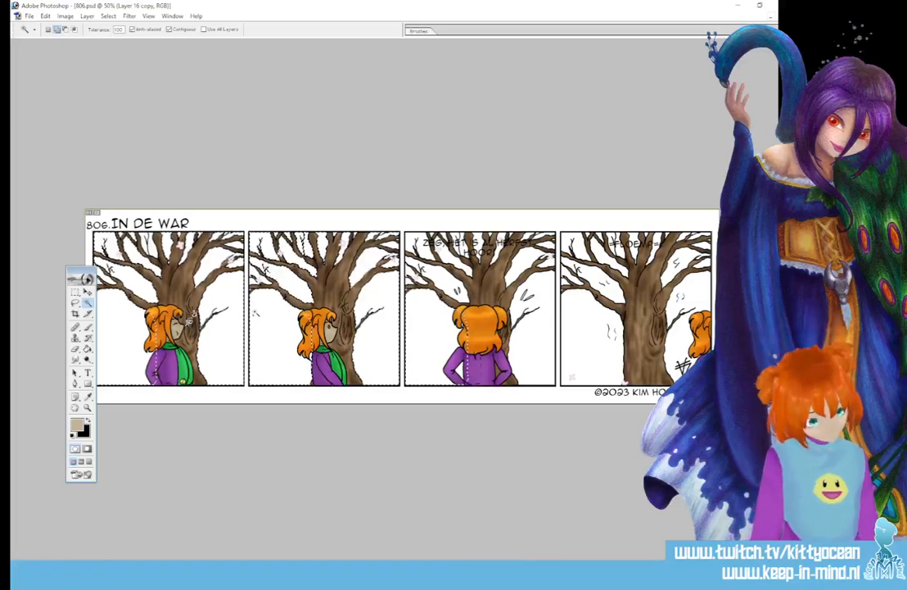
key("alt+BackSpace")
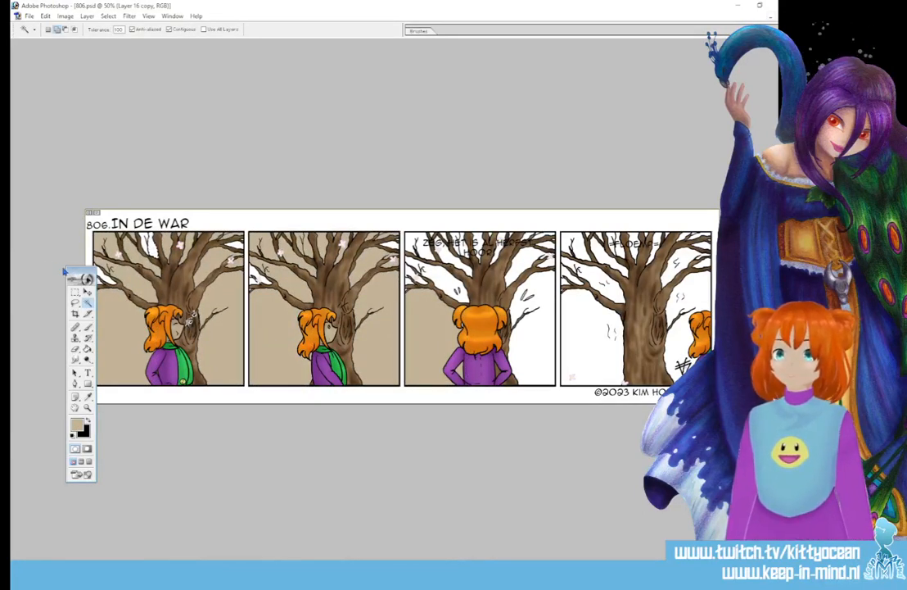
left_click_drag(81, 270, 62, 268)
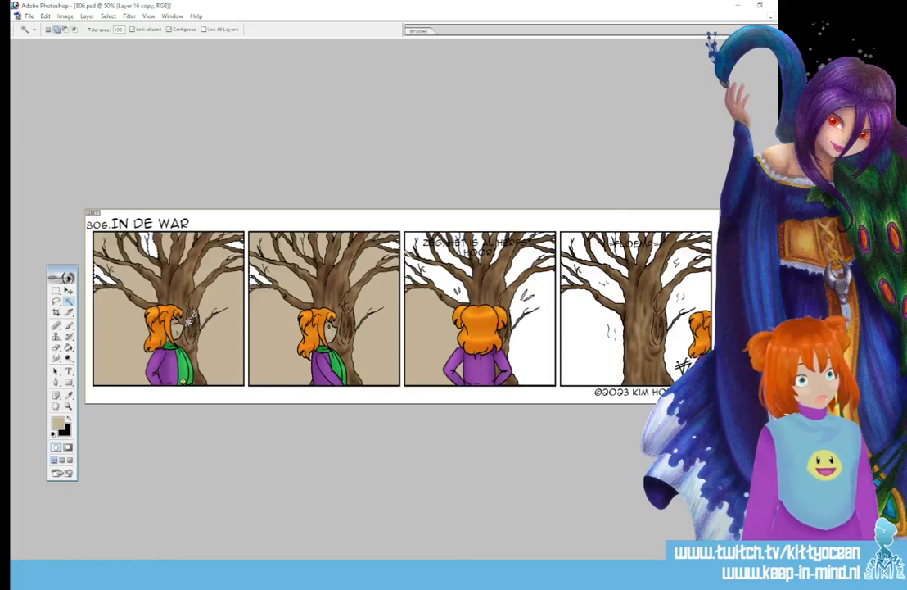
key("ctrl+alt+0")
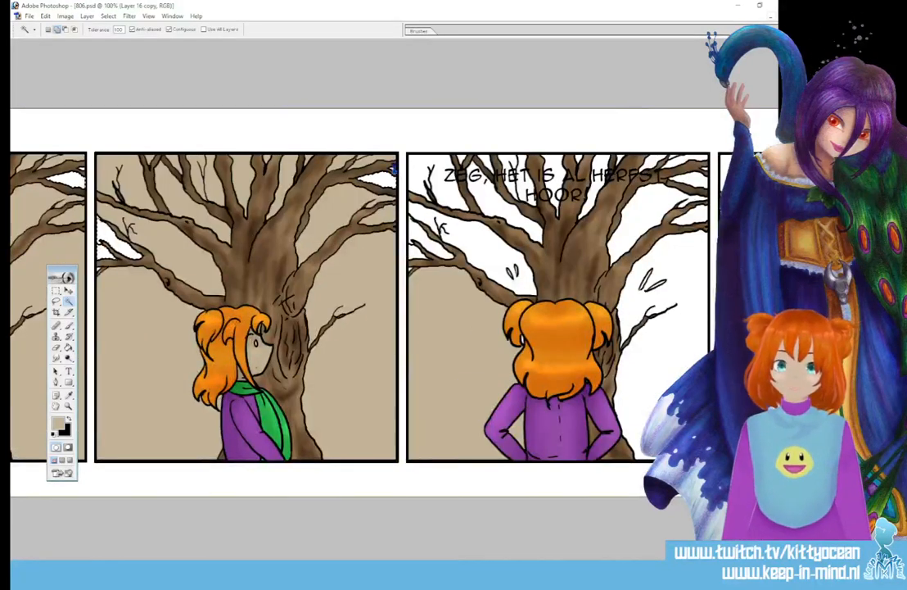
left_click_drag(393, 169, 636, 170)
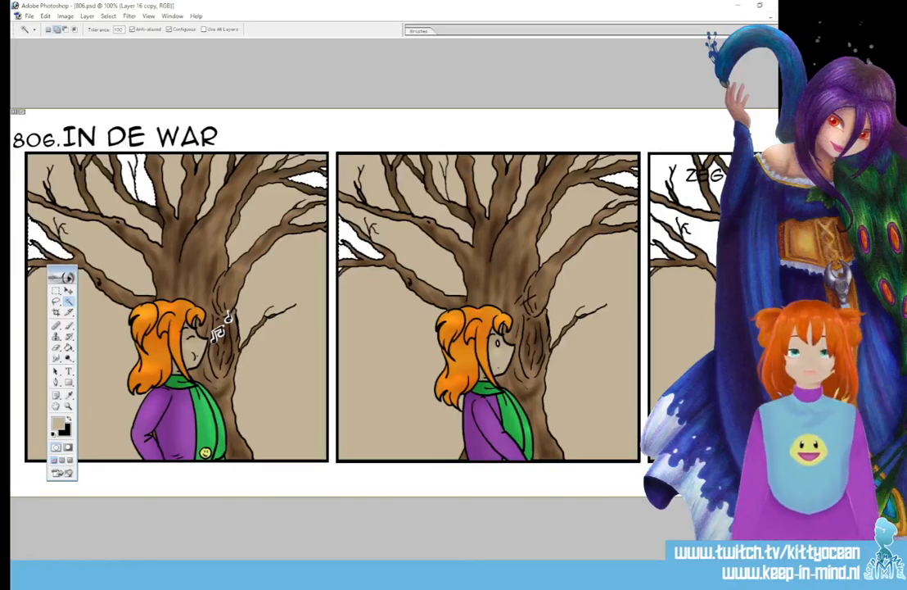
left_click(323, 168)
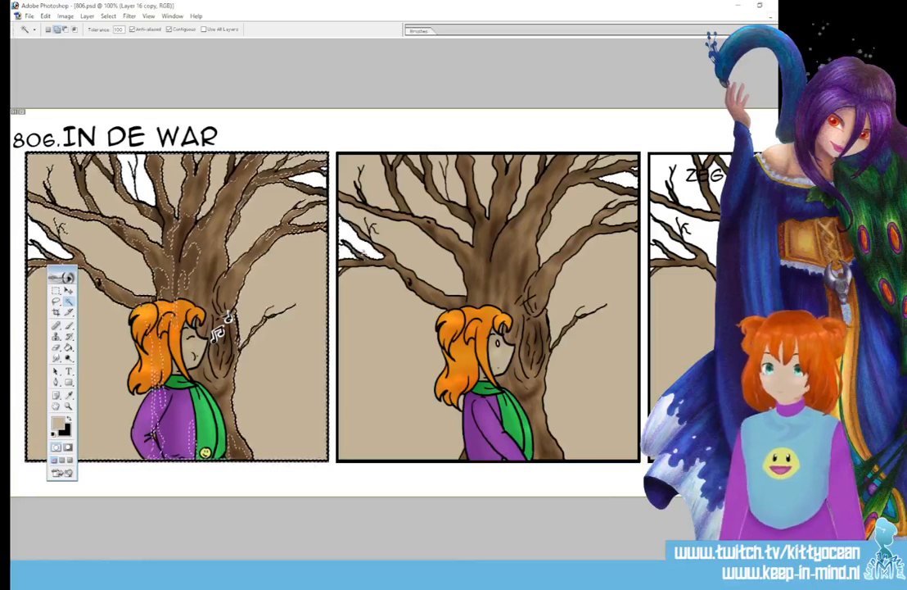
key("ctrl+d")
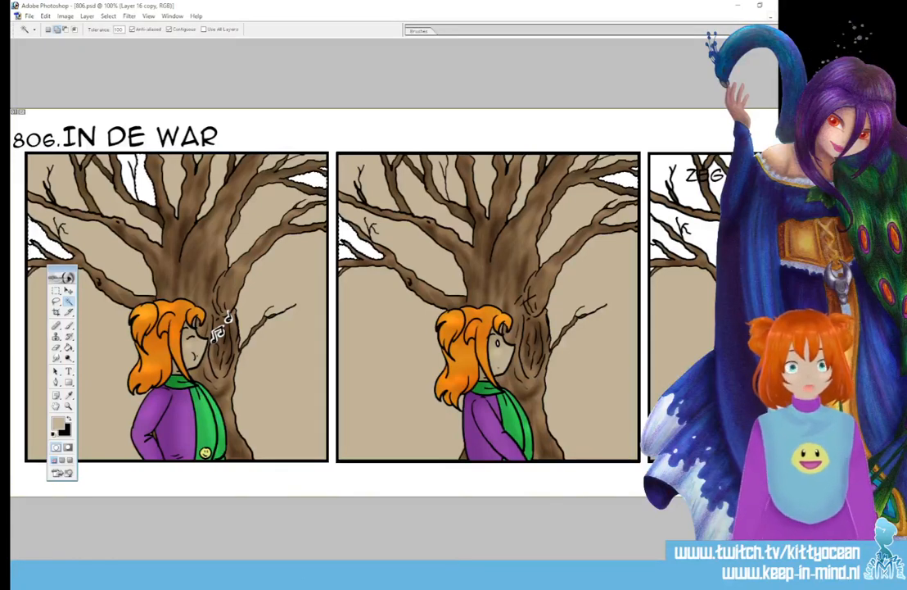
Step: Select the remaining white background areas between the branches and beside the tree in the third panel and fill them with beige
scroll(393, 303, "right", 5)
scroll(393, 303, "left", 3)
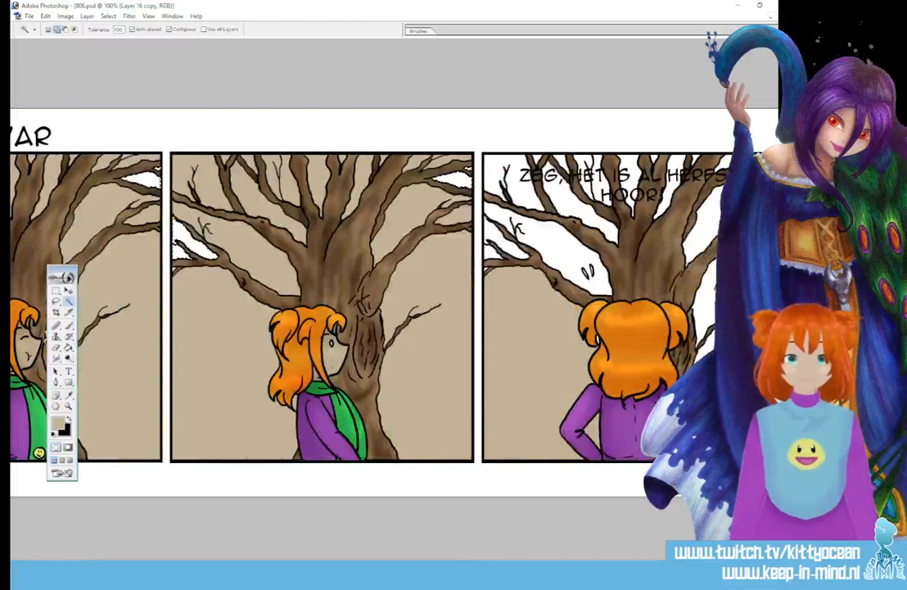
scroll(368, 307, "right", 3)
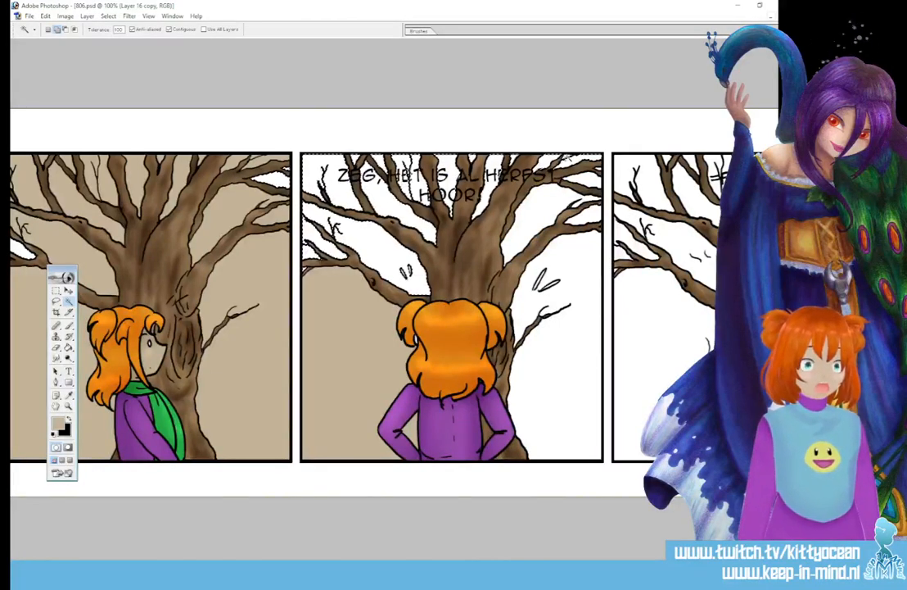
left_click(567, 158)
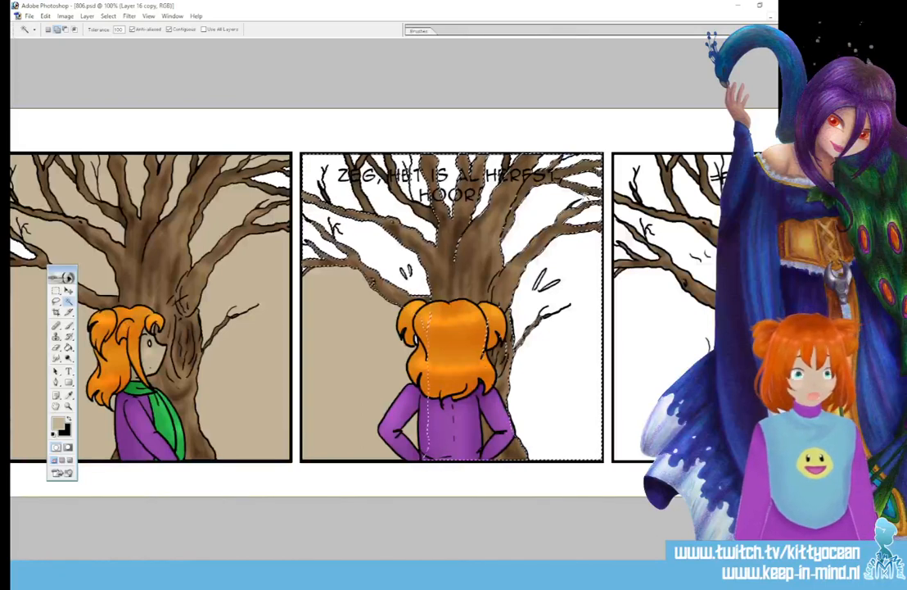
left_click(596, 172)
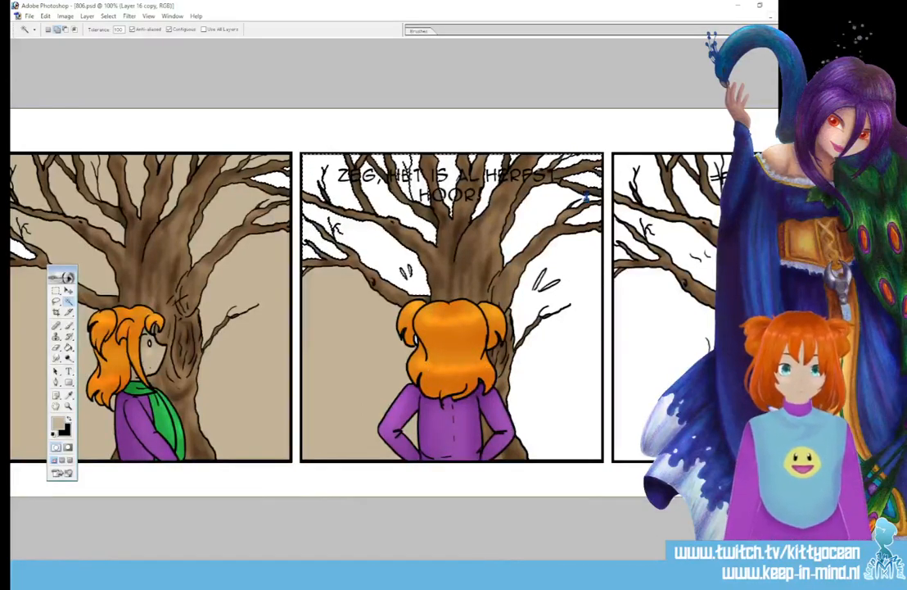
left_click(528, 308)
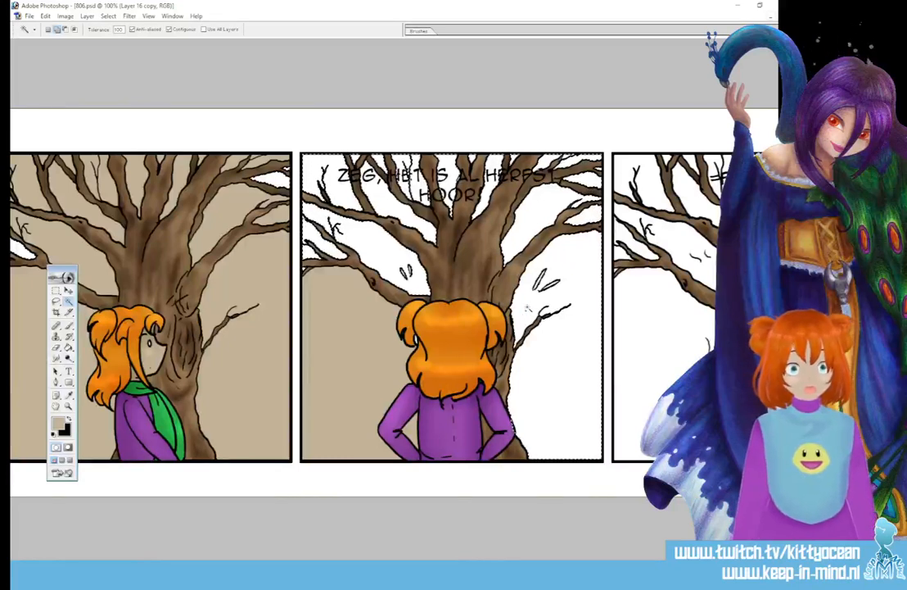
key("alt+BackSpace")
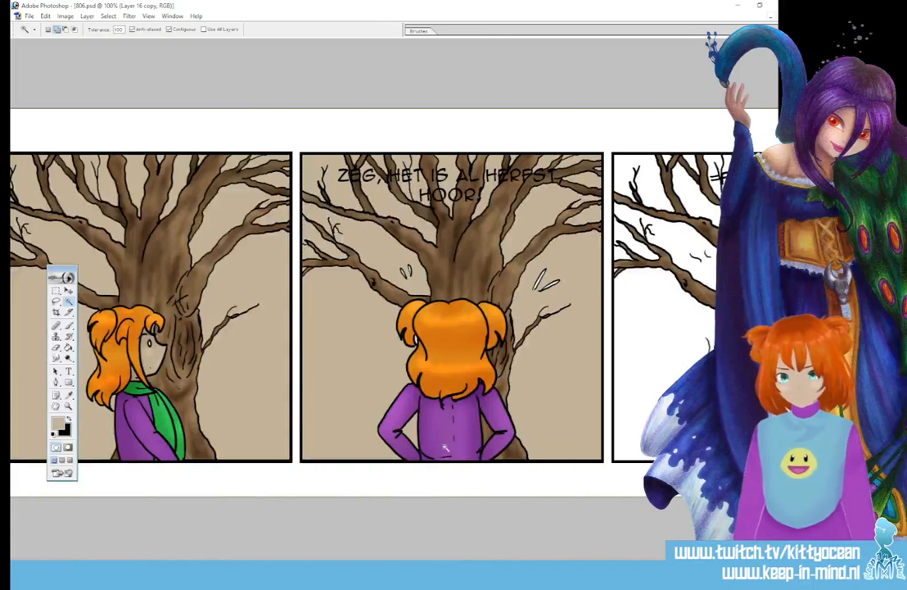
Step: Select the white background areas around the tree in the fourth panel with the Magic Wand and fill them with beige
scroll(518, 483, "right", 3)
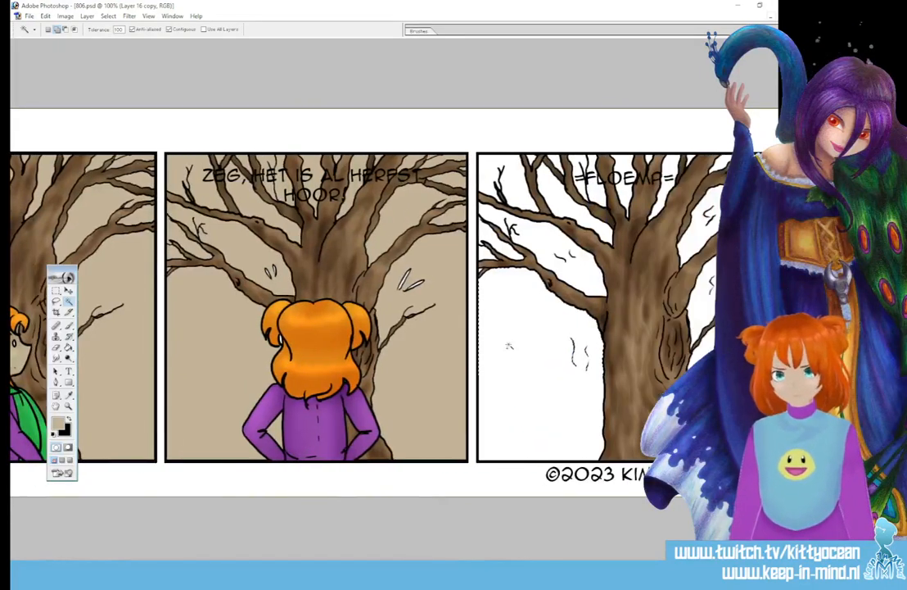
left_click(508, 346)
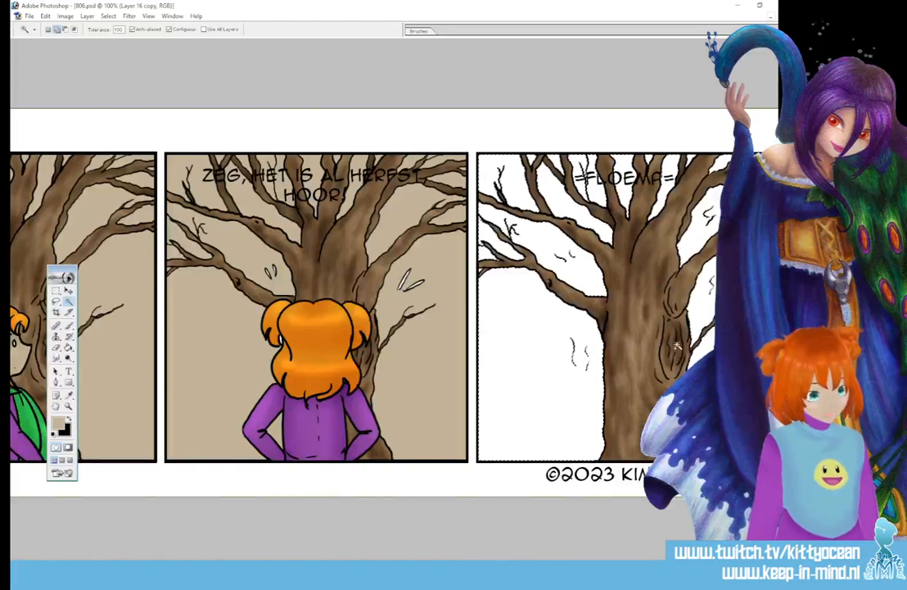
key("alt+BackSpace")
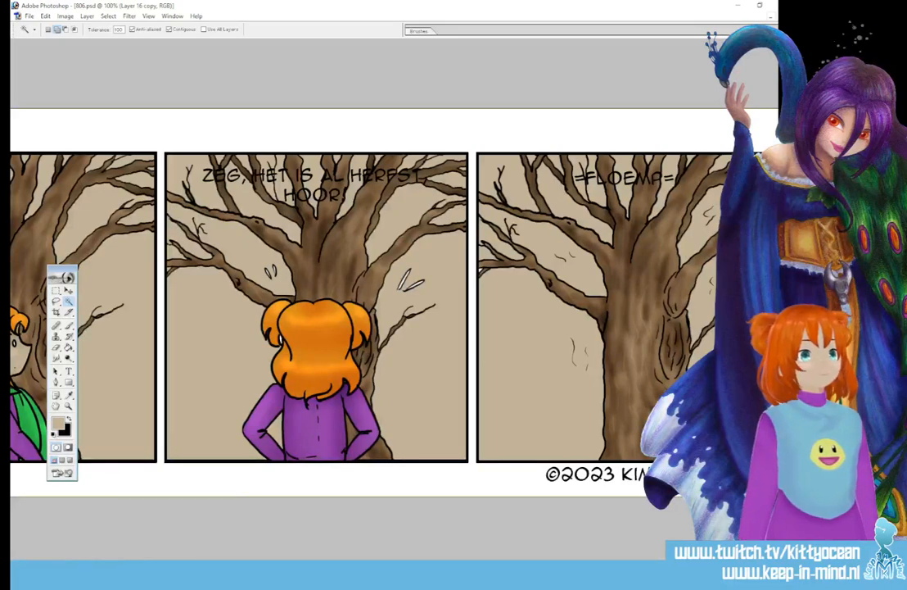
key("ctrl+alt+shift+n")
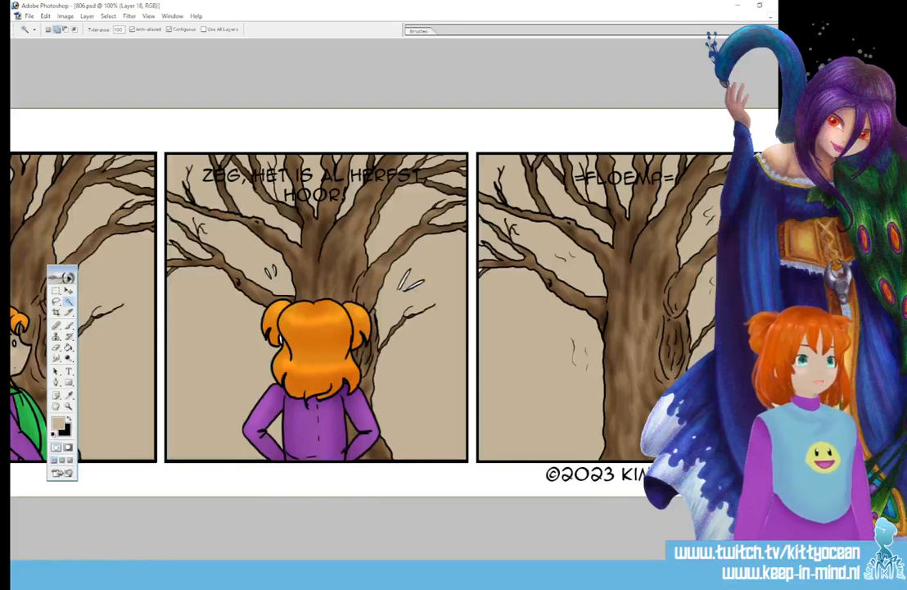
key("ctrl+j")
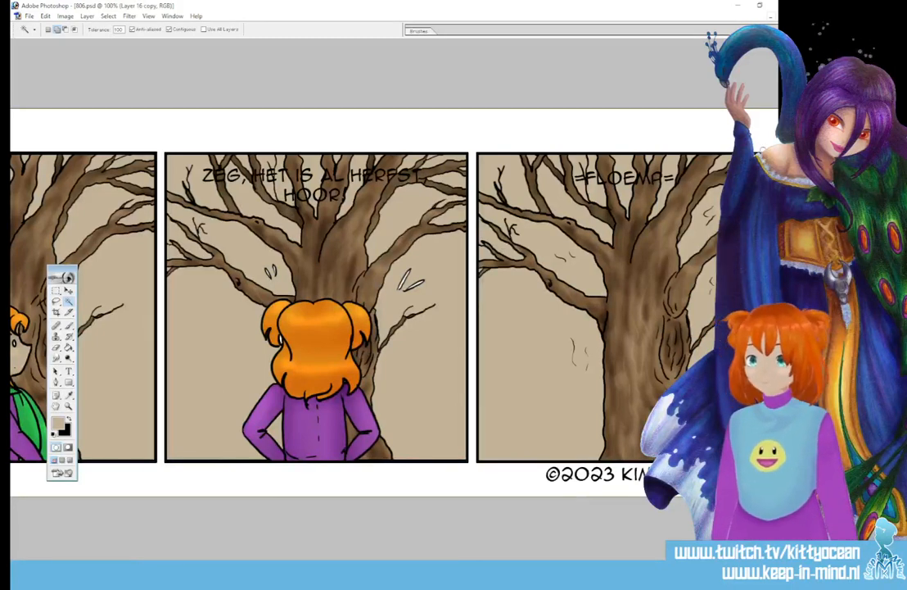
Step: Apply a Gradient Overlay with the white-to-light-blue preset to the bg layer, turning the backgrounds of all panels into sky
key("ctrl+minus")
key("ctrl+minus")
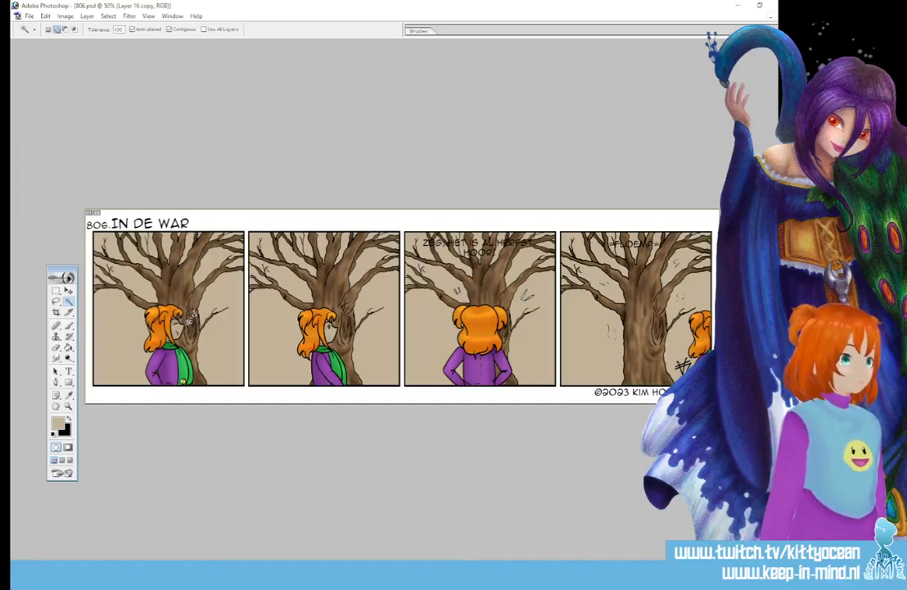
key("alt+shift+[")
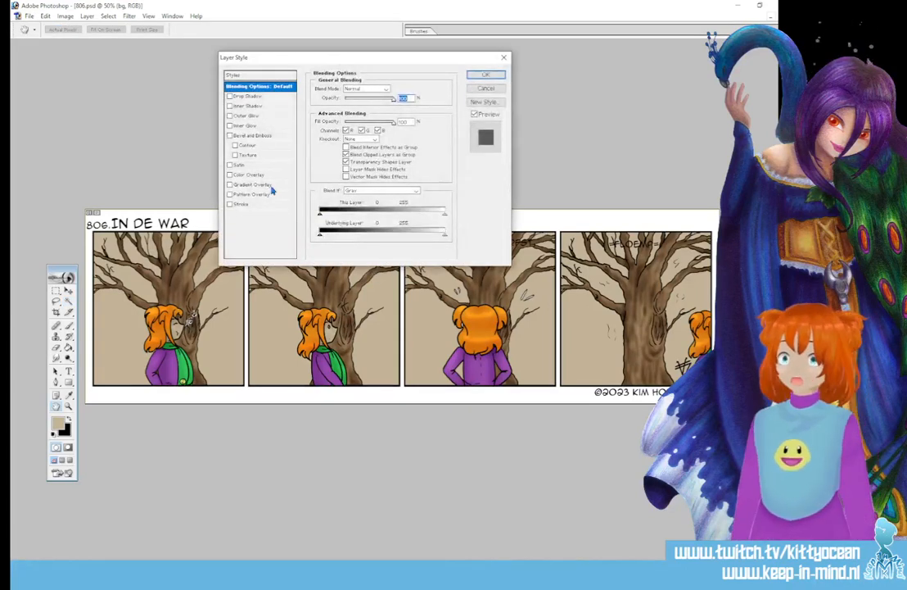
left_click(269, 186)
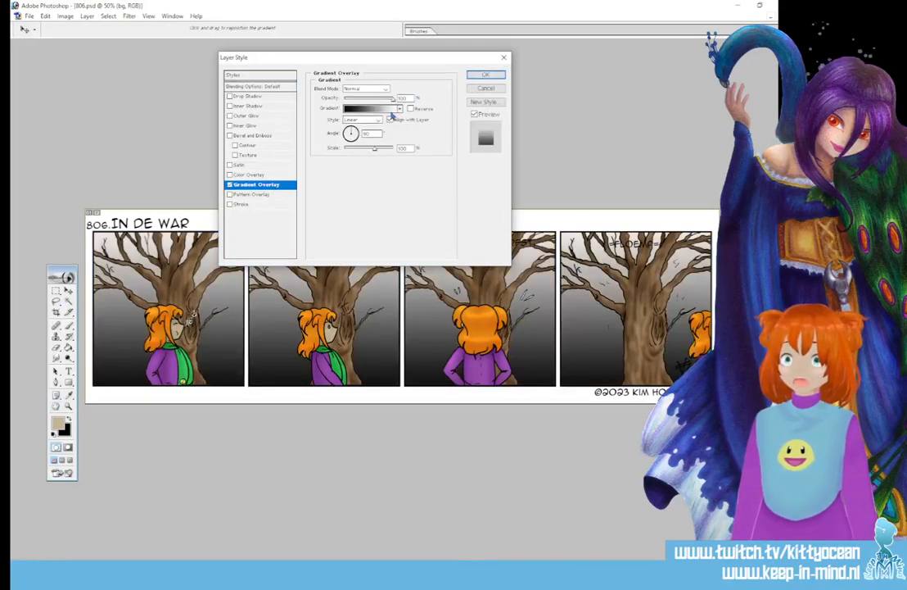
left_click(399, 108)
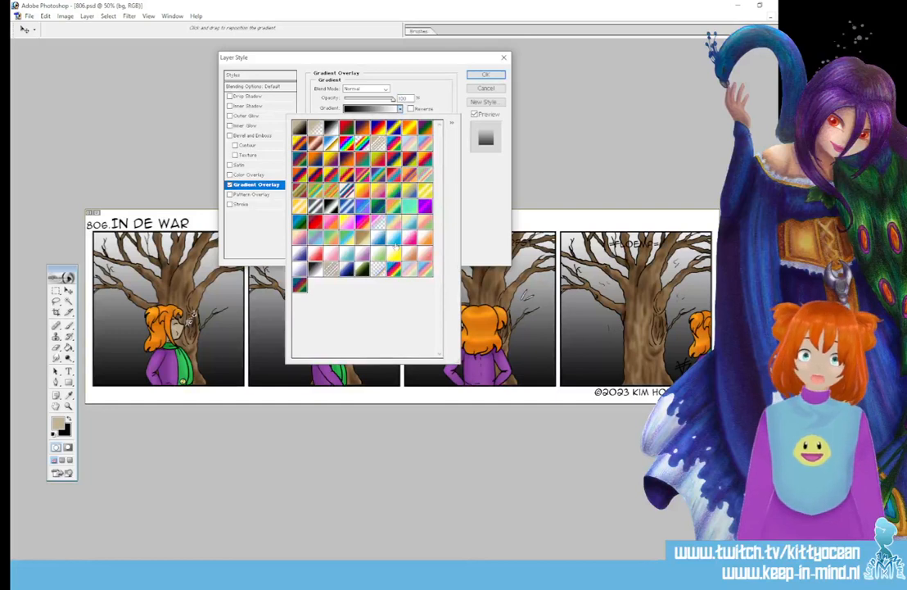
left_click(394, 240)
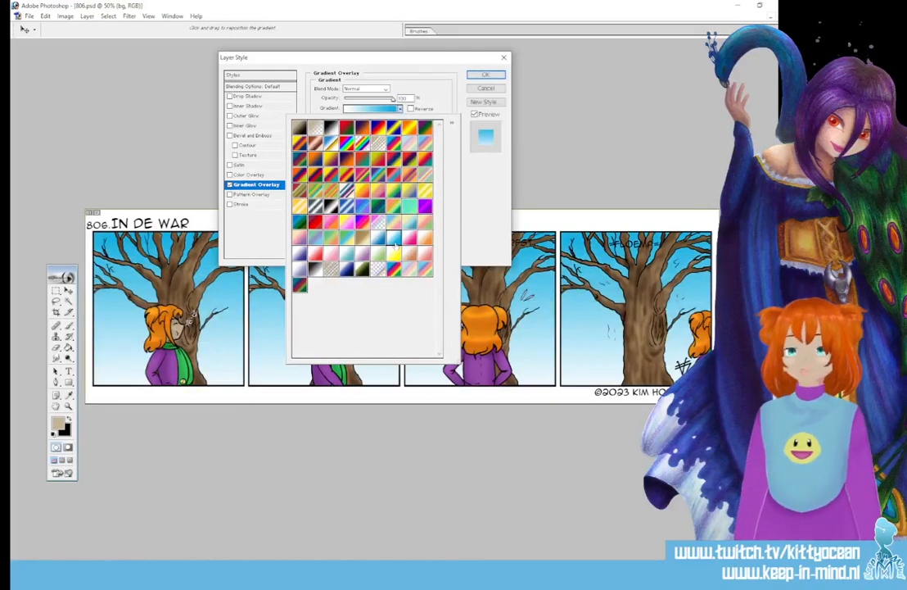
left_click(479, 74)
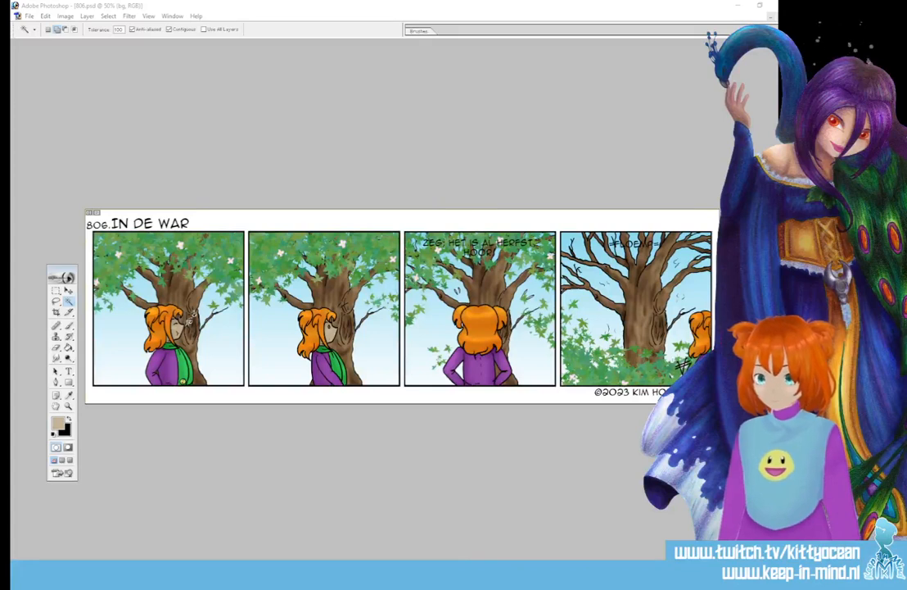
Step: On the ball layer, make an elliptical selection around the third panel's dialogue for a speech balloon
key("alt+bracketright")
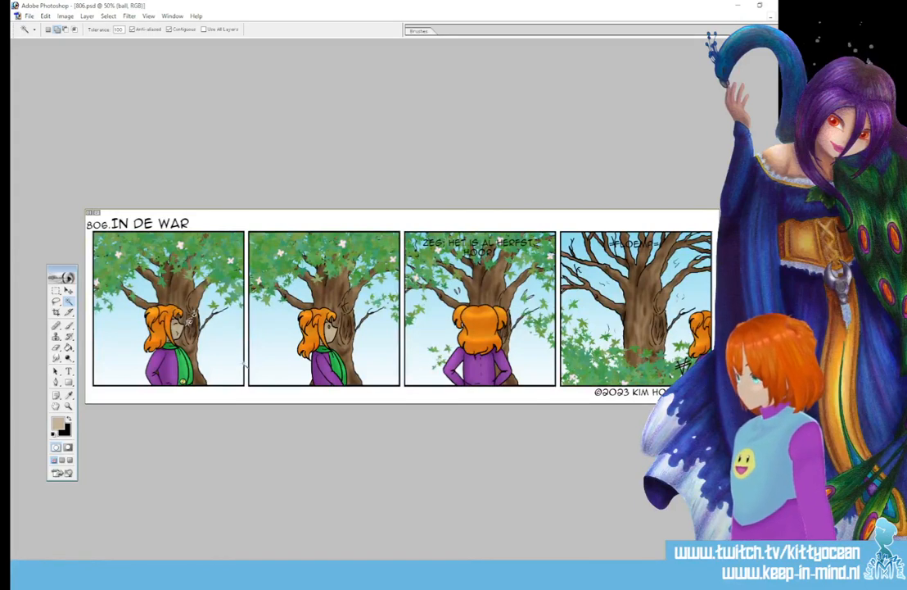
left_click(56, 289)
left_click(90, 300)
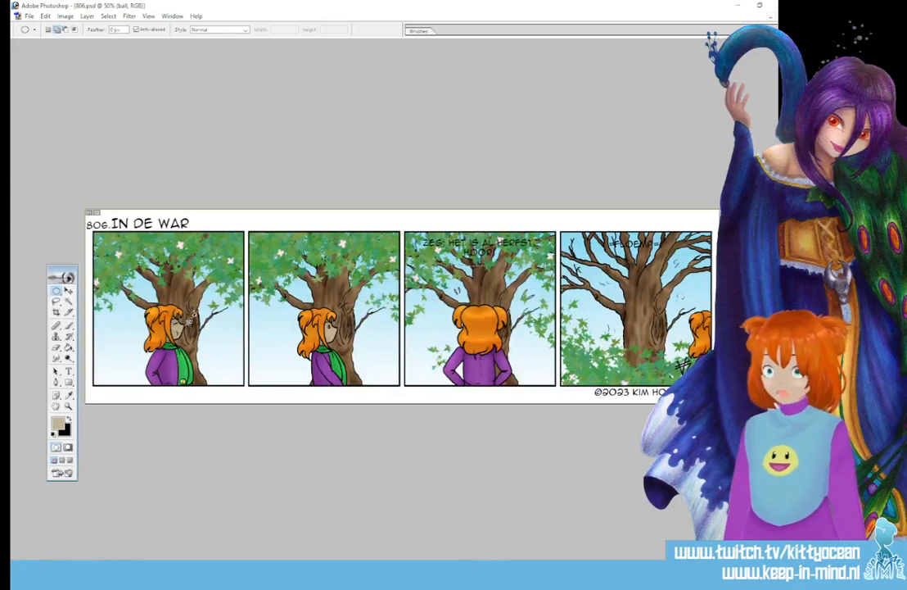
left_click_drag(407, 218, 554, 266)
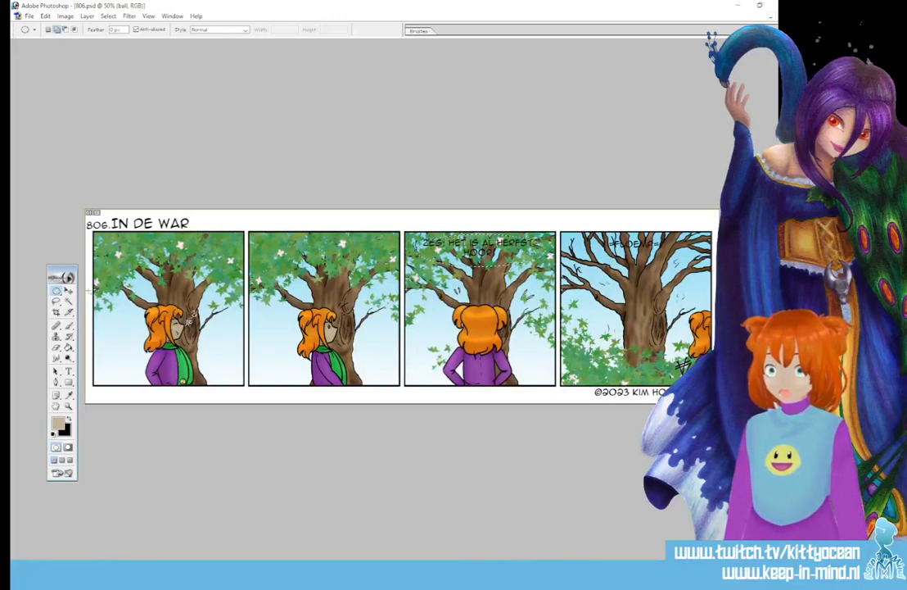
Step: Add a pointed tail towards the girl's head to the balloon selection with the Polygonal Lasso, and fill the balloon with white
left_click(56, 301)
left_click(90, 312)
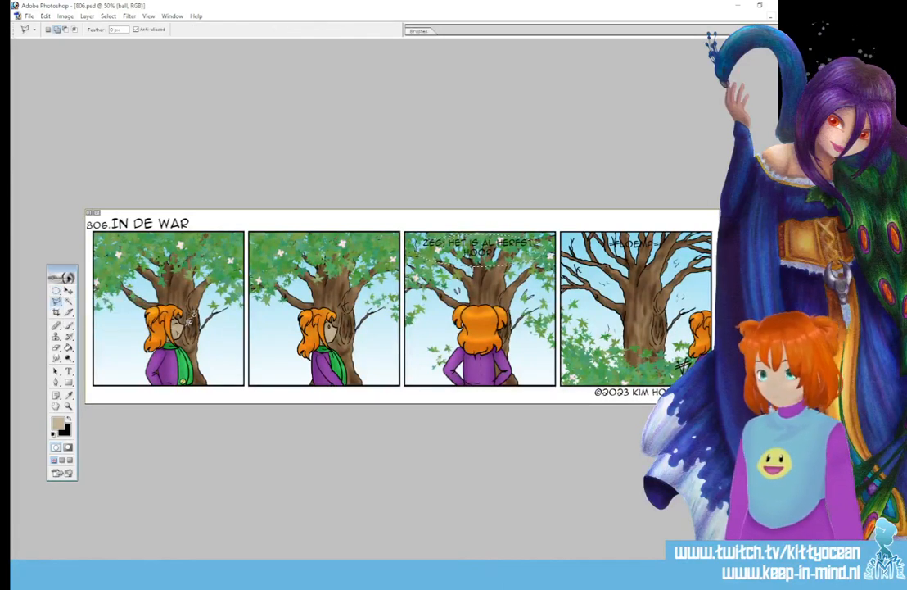
left_click(497, 262)
left_click(489, 296)
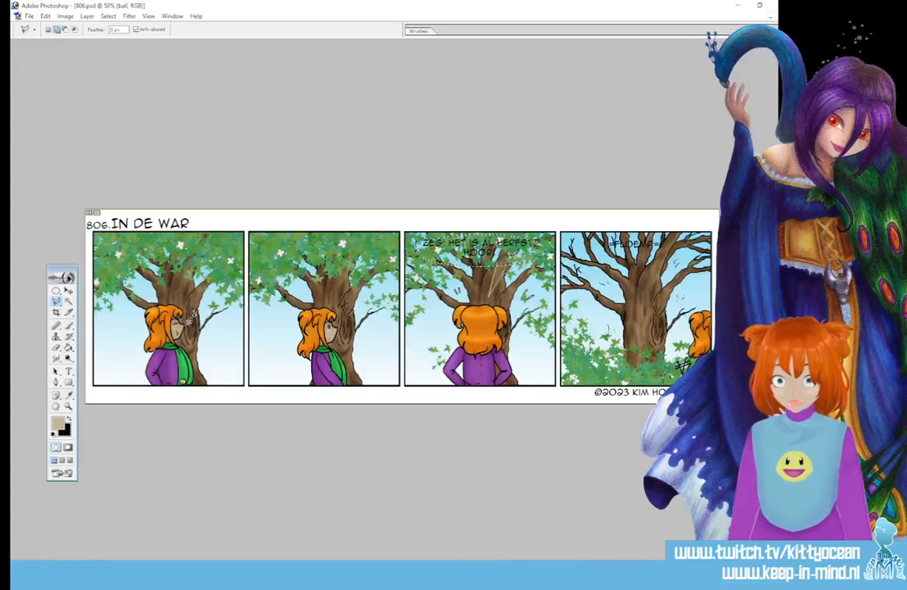
left_click(509, 257)
left_click(497, 260)
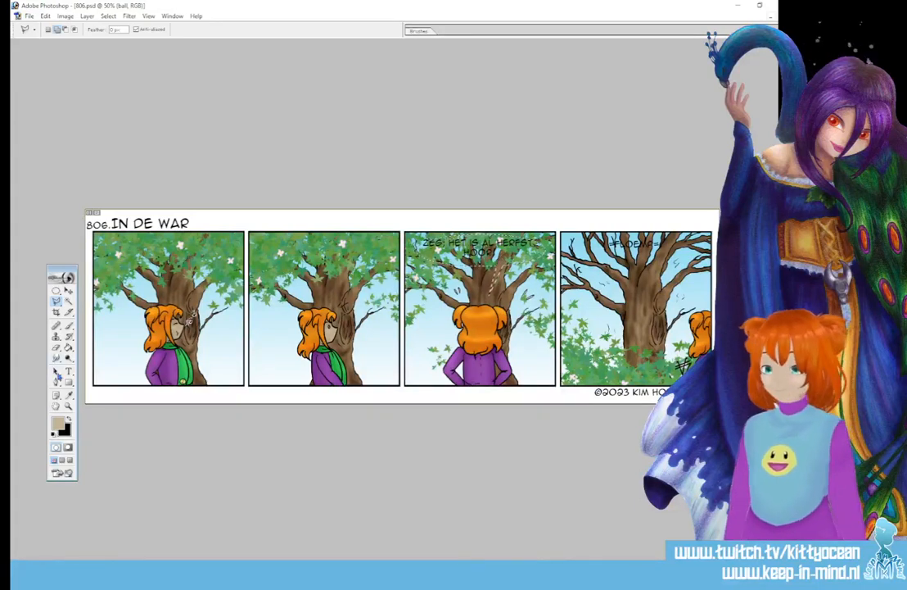
left_click(68, 347)
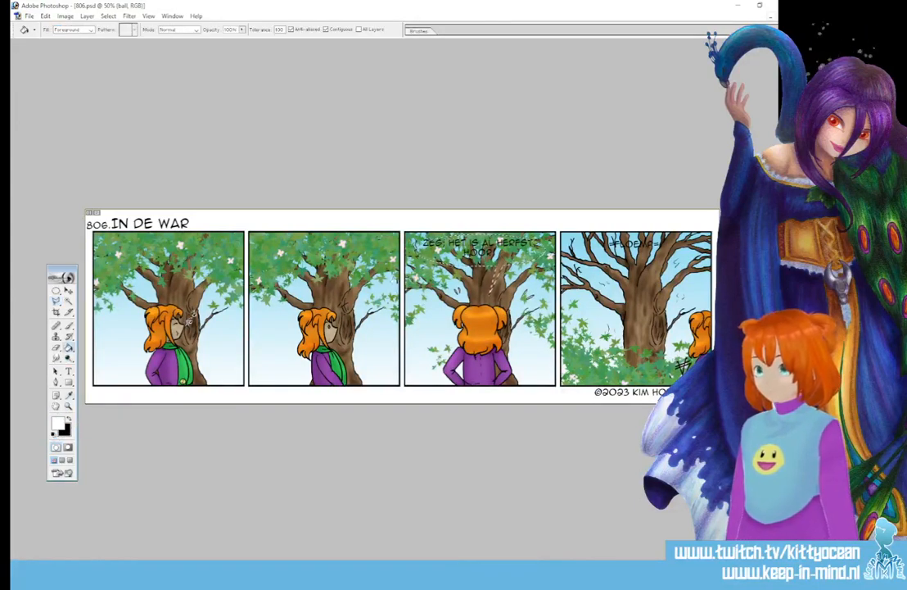
left_click(434, 244)
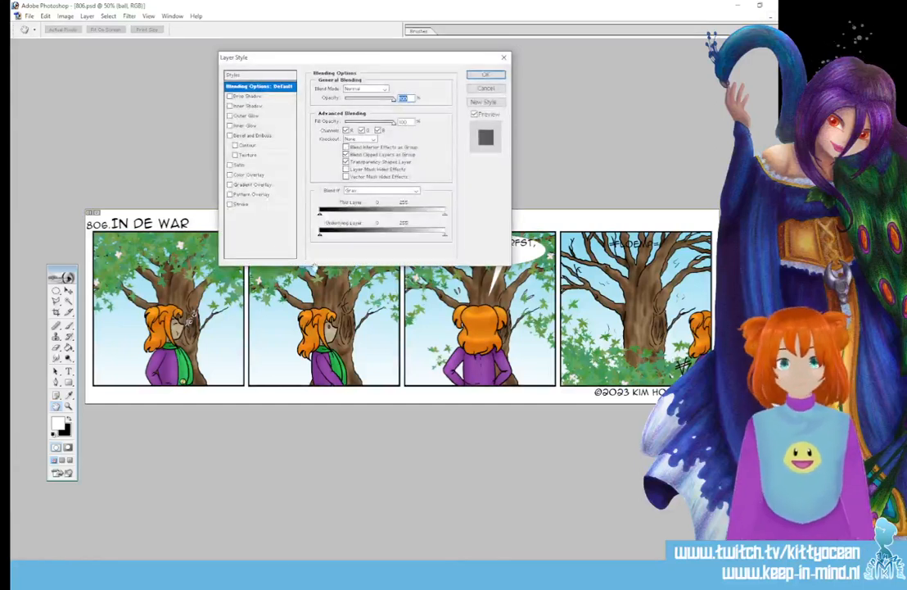
Step: Add a thin black outside Stroke effect to the speech balloon layer
left_click(243, 205)
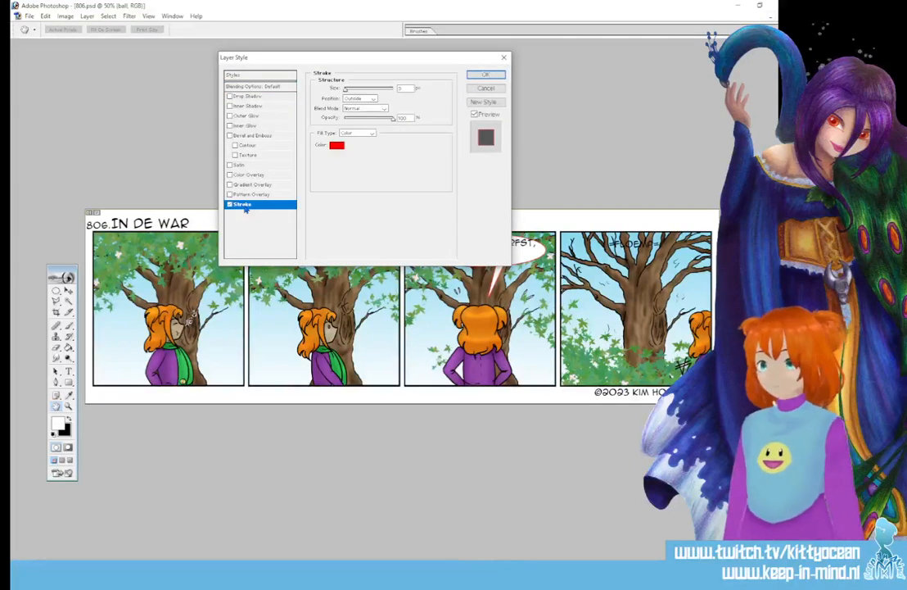
left_click(336, 144)
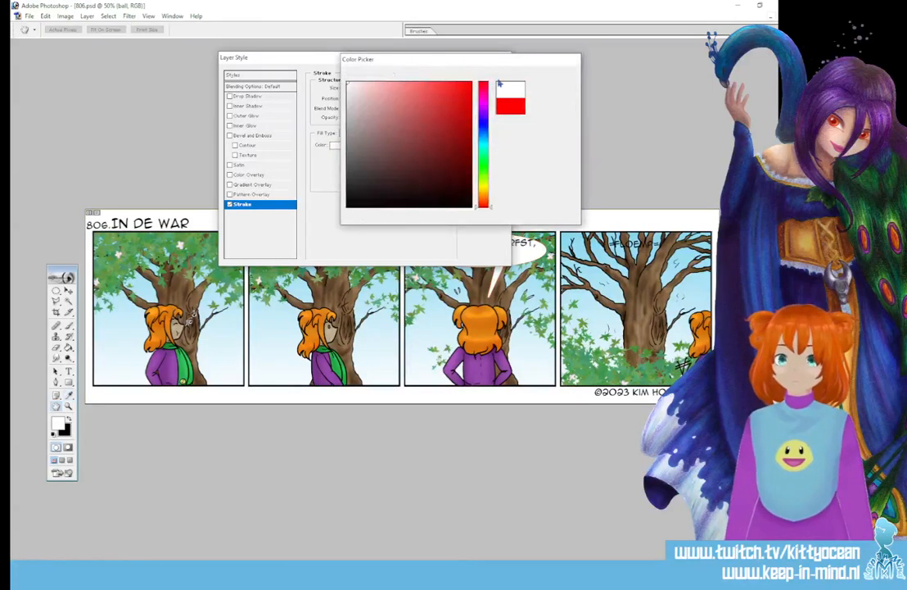
key("Return")
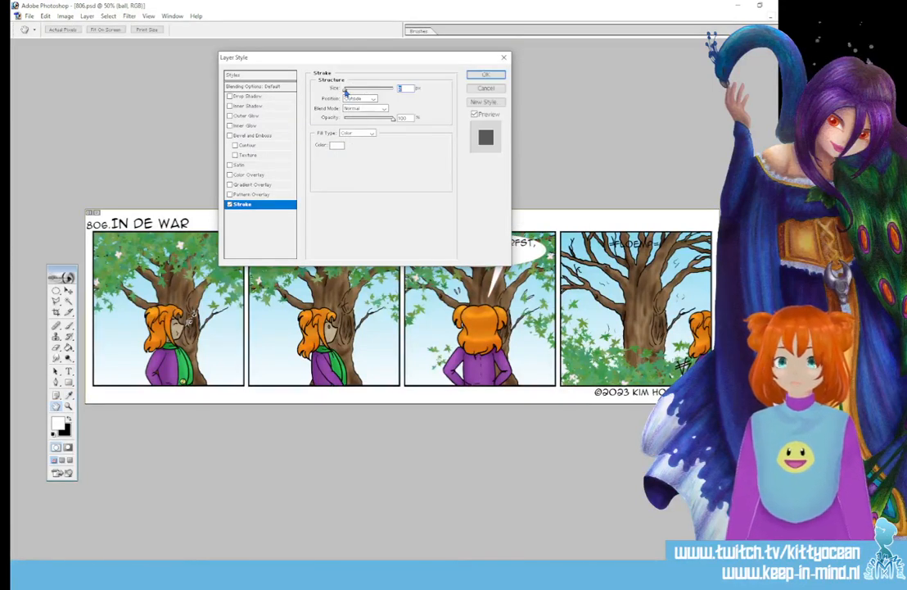
left_click_drag(344, 91, 349, 90)
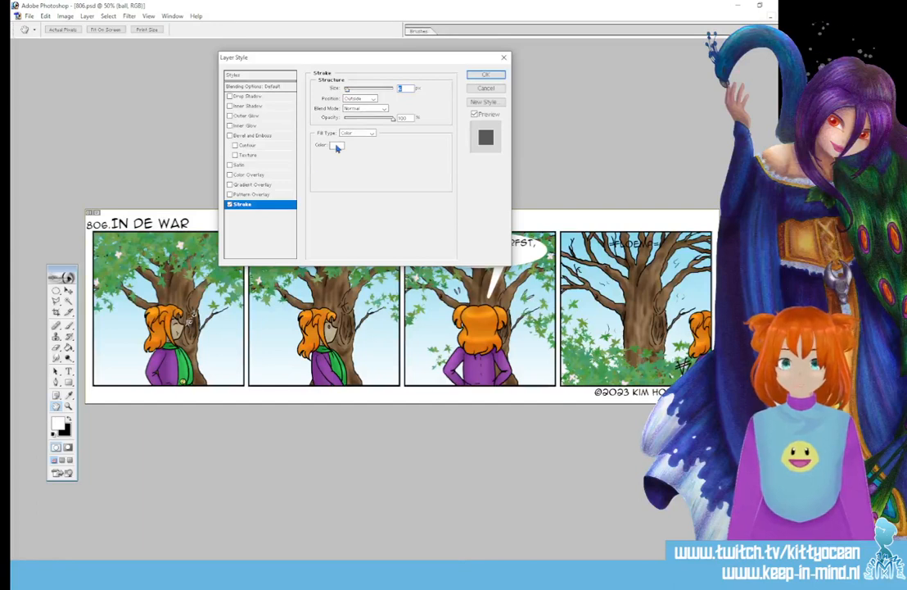
left_click(336, 146)
left_click(350, 204)
left_click(552, 78)
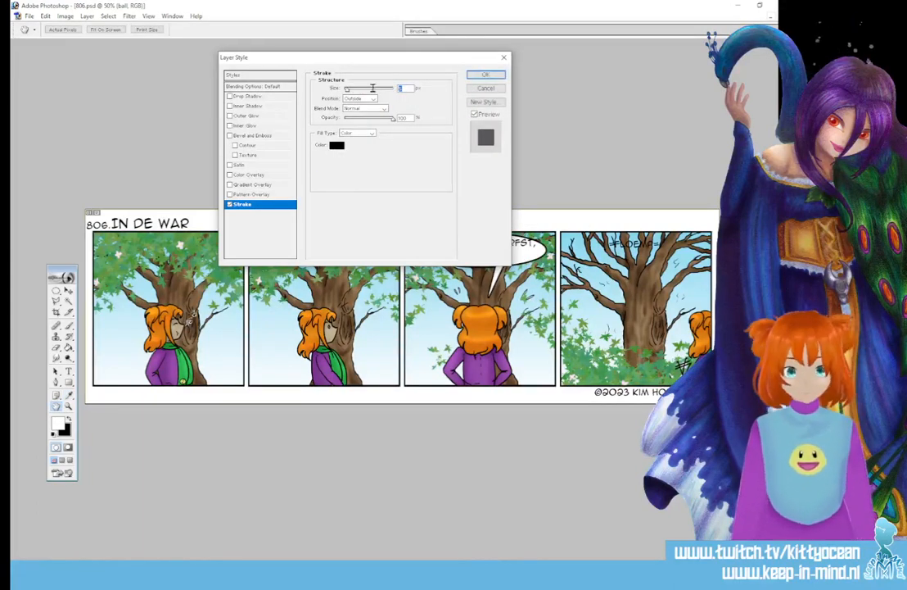
left_click_drag(348, 89, 344, 89)
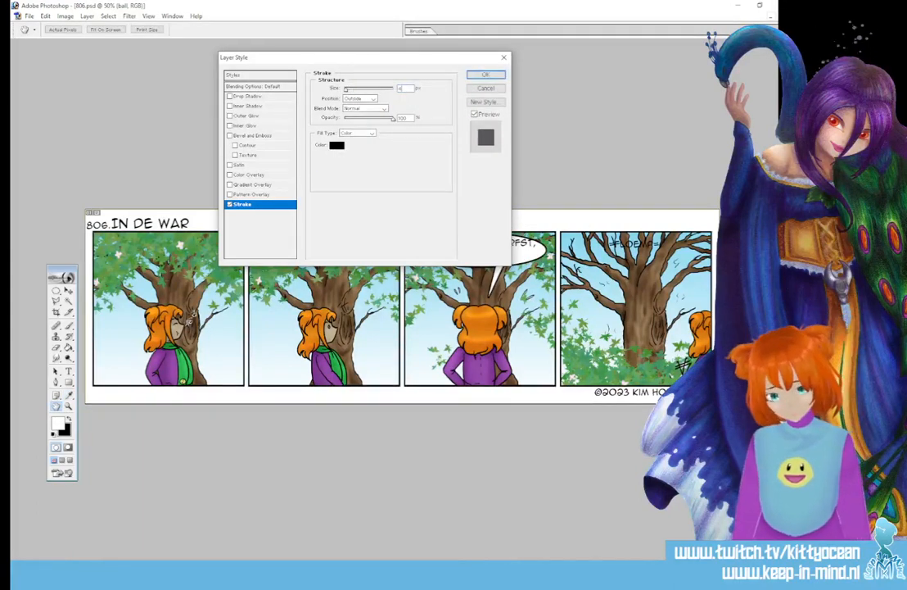
left_click(473, 75)
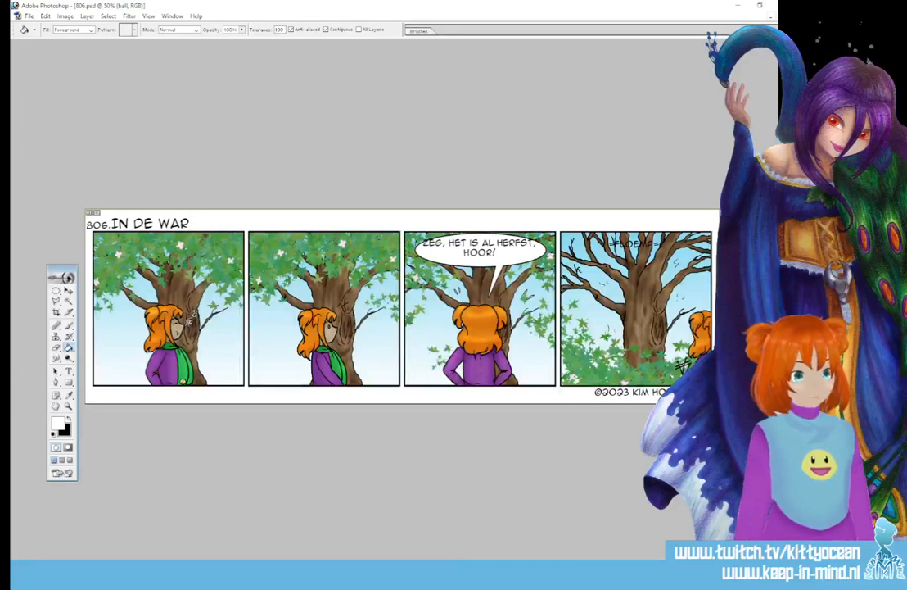
Step: Narrow the third panel's dialogue text box so the lines break as "Zeg, het is al" and "herfst, hoor!"
key("alt+]")
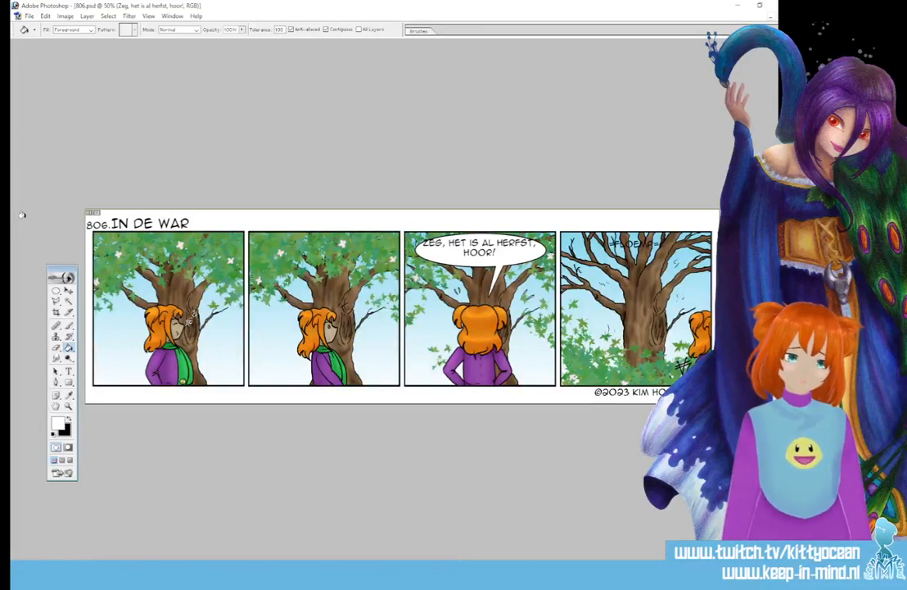
left_click(68, 371)
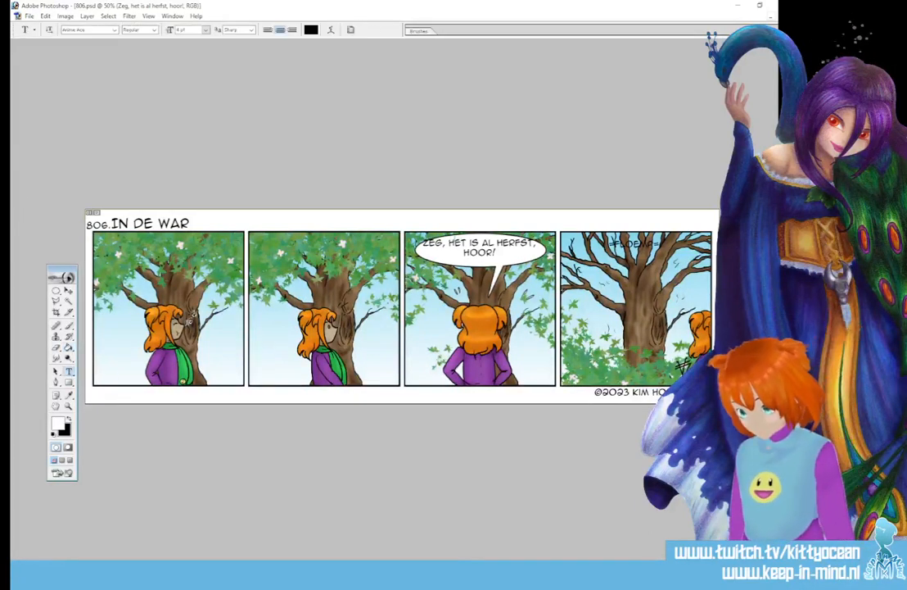
left_click(466, 243)
left_click_drag(415, 268, 438, 252)
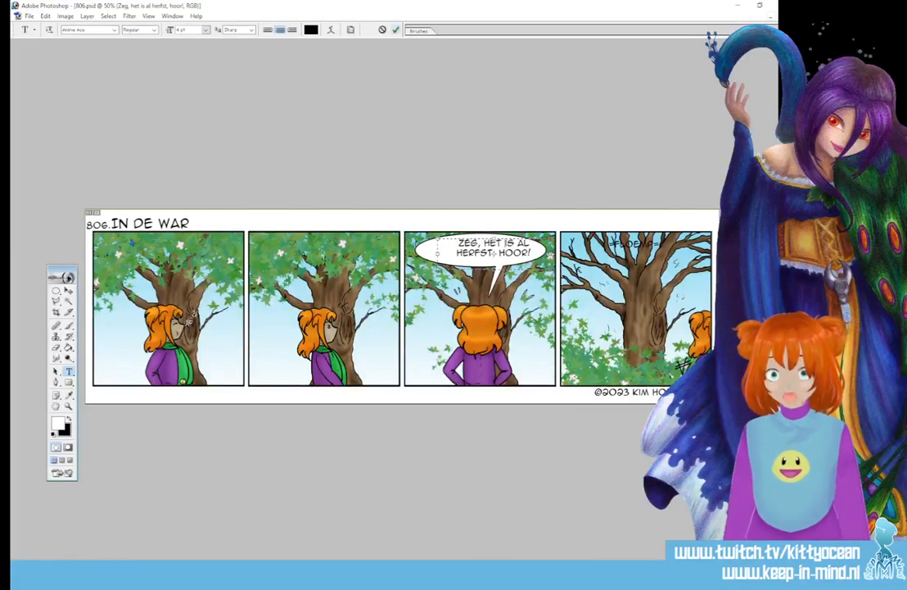
left_click(395, 29)
Step: Move the dialogue text left and slightly down to centre it inside the speech balloon
left_click(69, 290)
left_click_drag(528, 266, 513, 266)
key("Left")
key("Left")
key("Left")
key("Left")
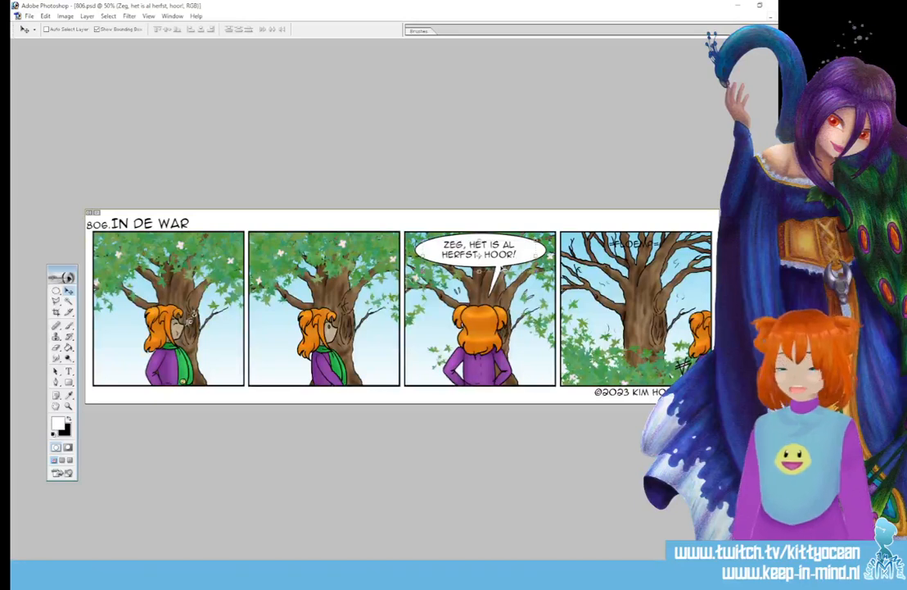
Step: Add a white outside Stroke effect to the "=floemp=" sound-effect text layer in the fourth panel
left_click(636, 244, "ctrl")
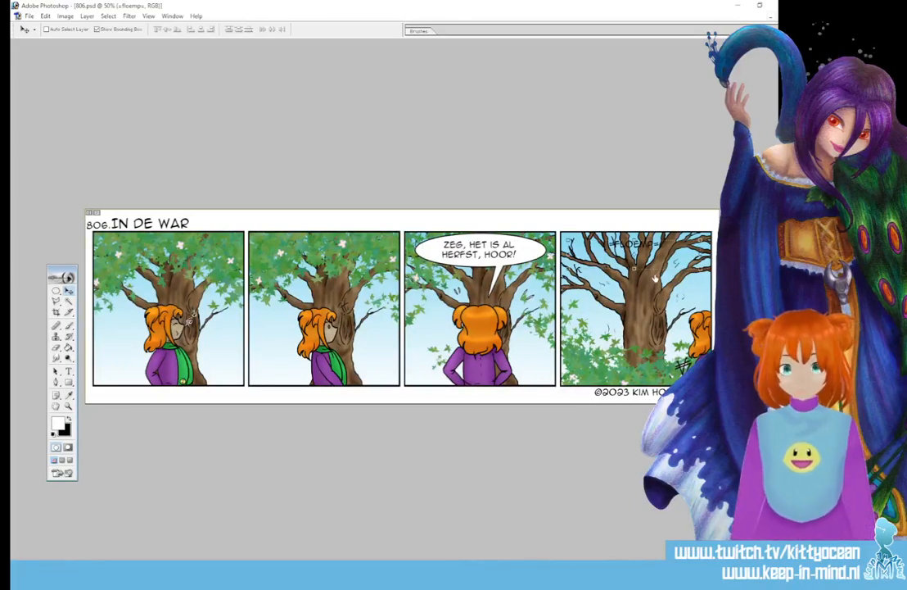
double_click(615, 258)
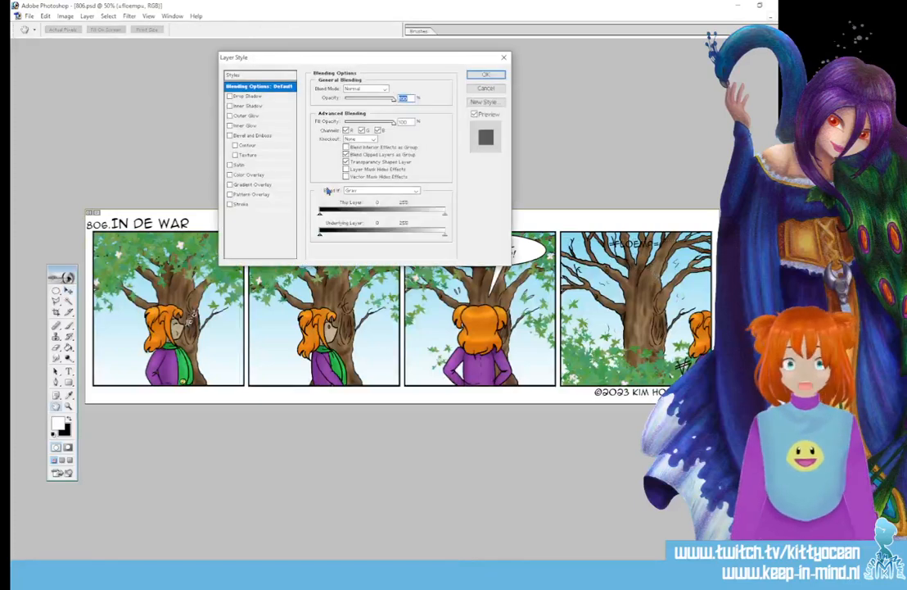
left_click(244, 204)
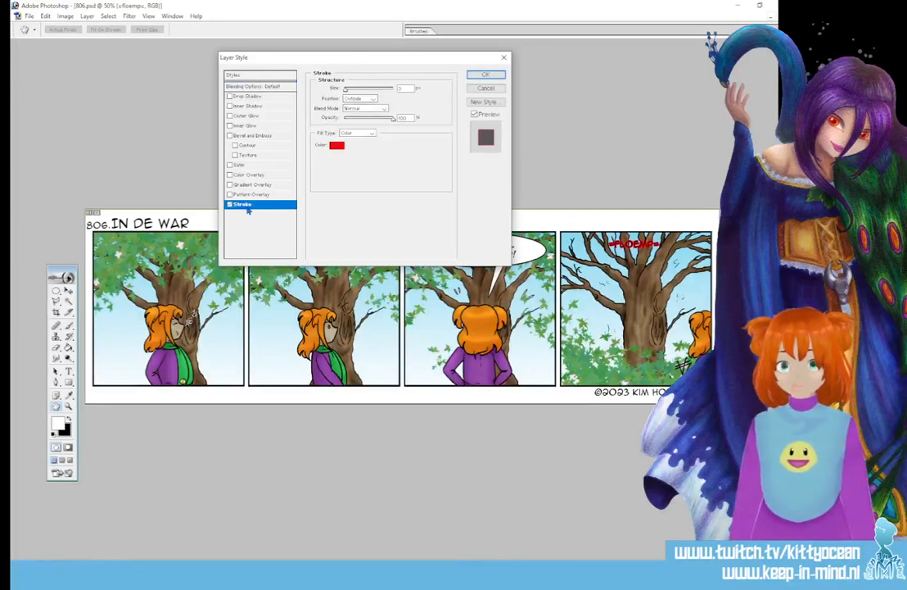
left_click(334, 146)
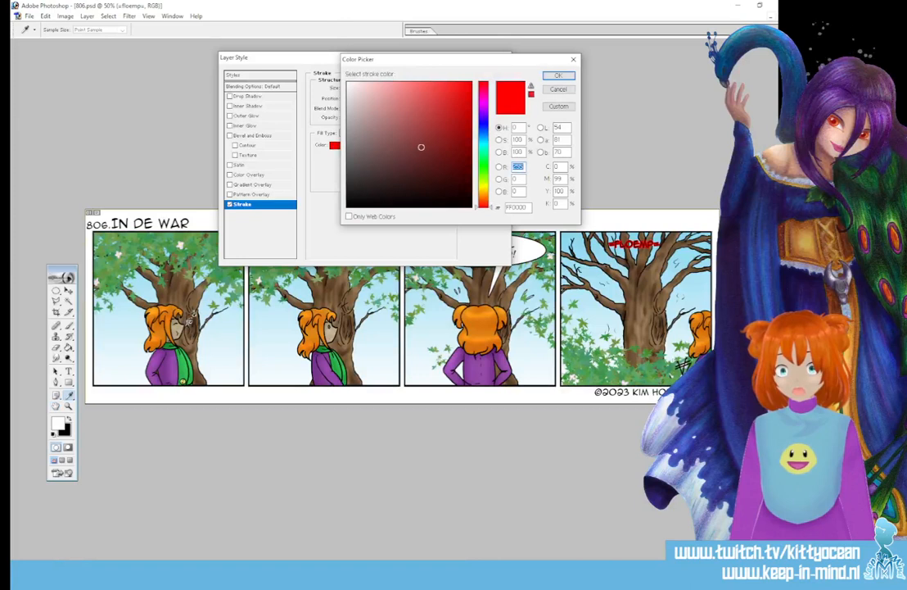
left_click(348, 83)
left_click(551, 80)
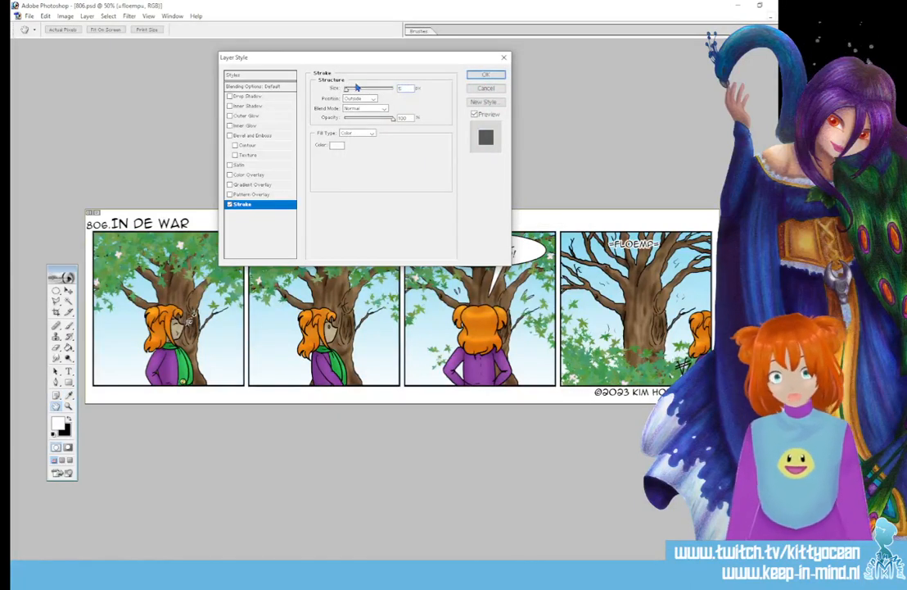
left_click(487, 75)
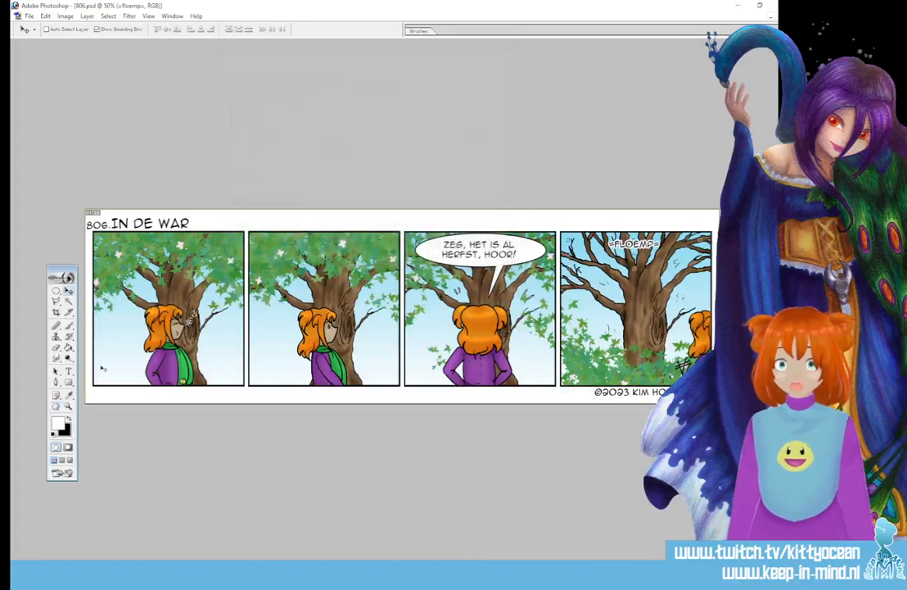
Step: Enlarge the "=floemp=" text to 10 pt and move it slightly right and down in the fourth panel
left_click(69, 371)
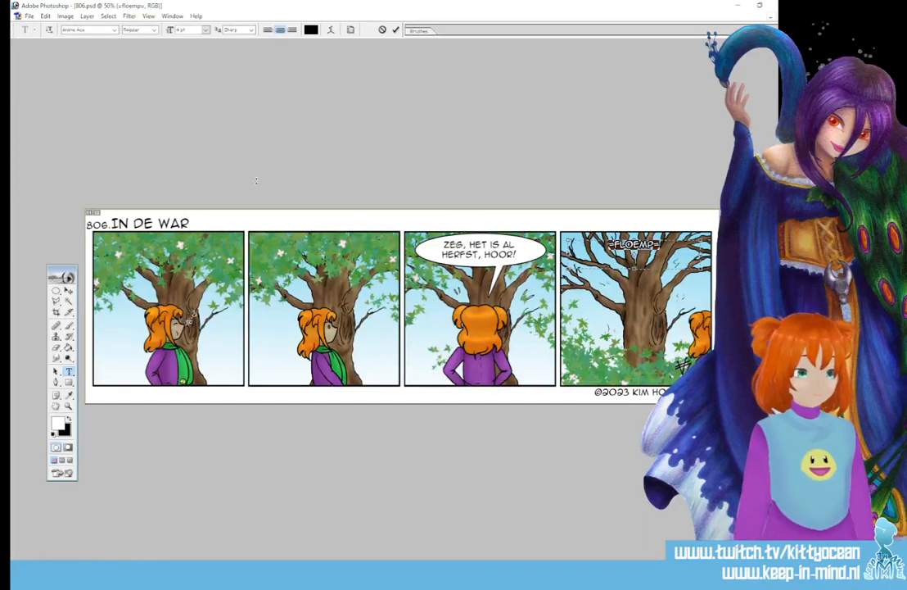
left_click(206, 31)
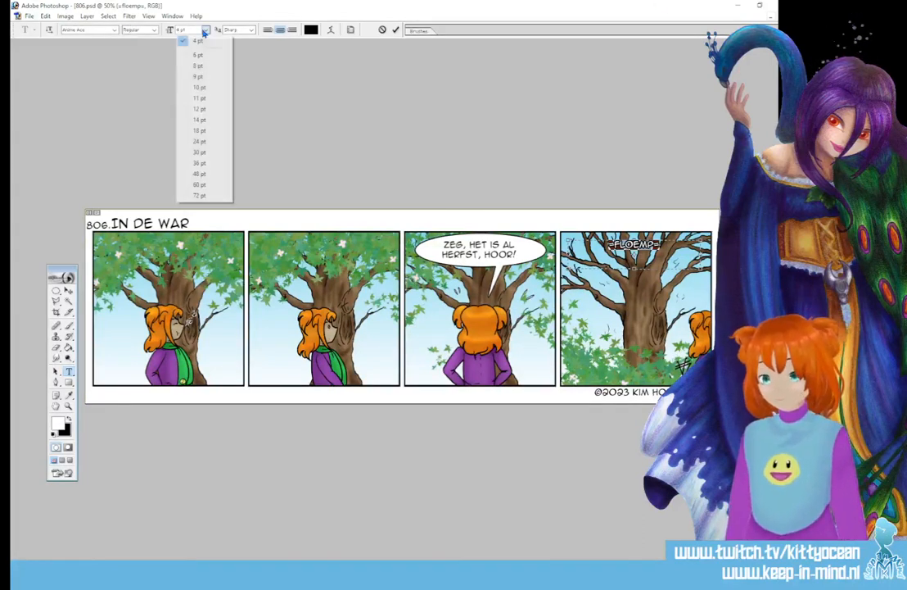
left_click(205, 88)
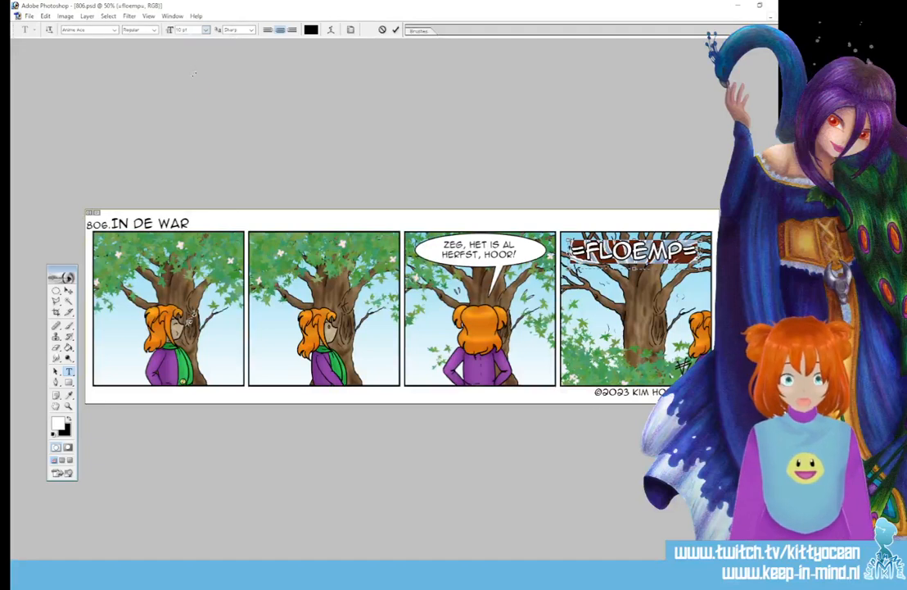
key("ctrl+Return")
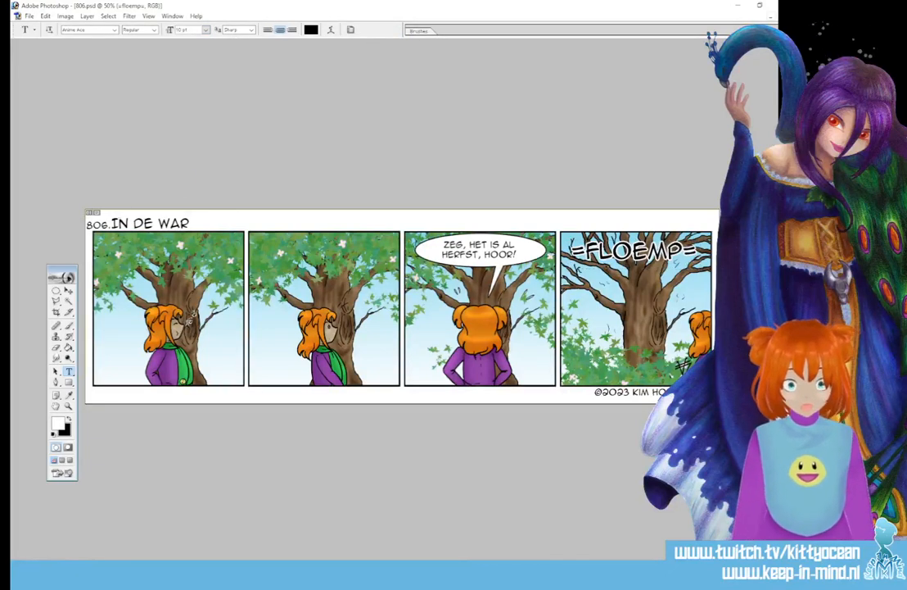
key("v")
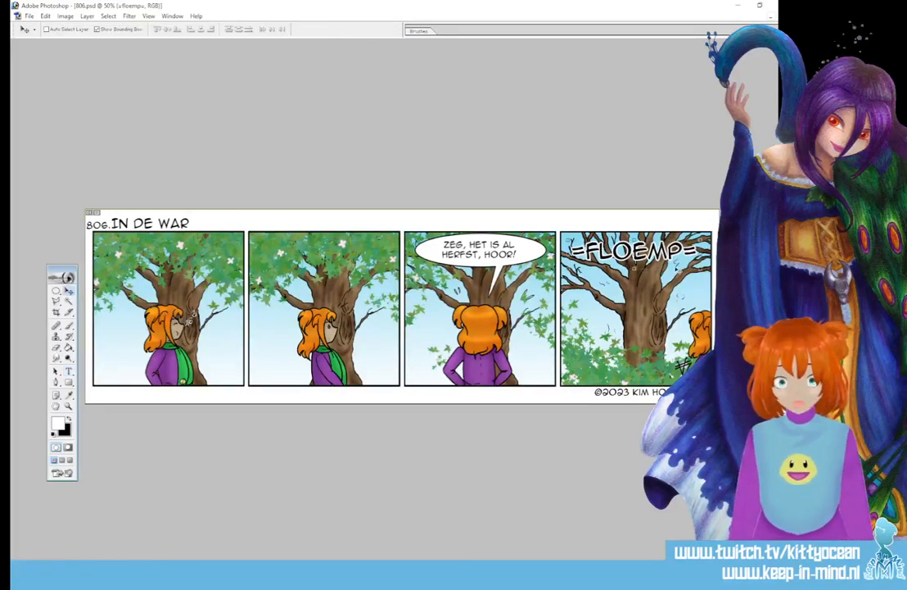
left_click_drag(678, 264, 681, 269)
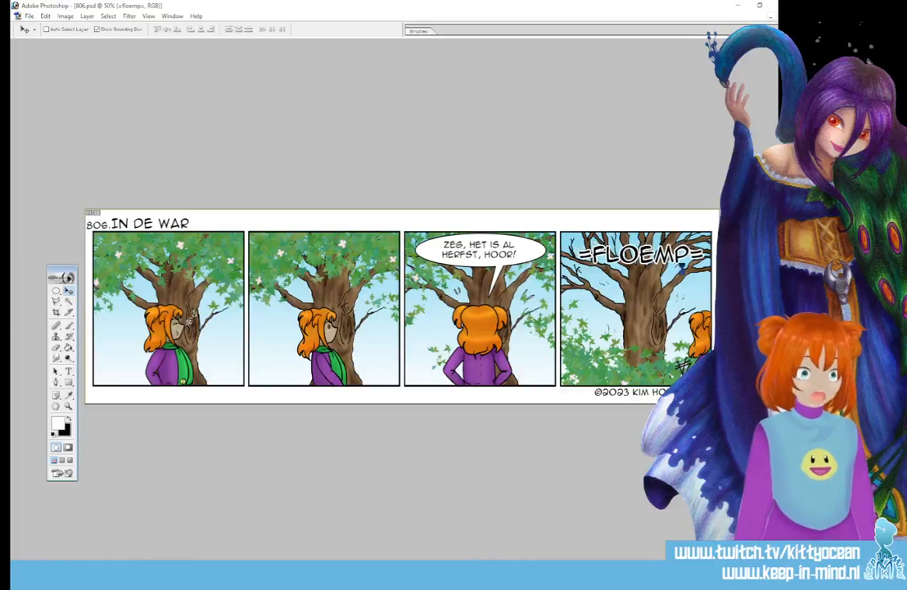
Step: Select the Brush tool and capture a screen snip of the whole comic strip
left_click(68, 327)
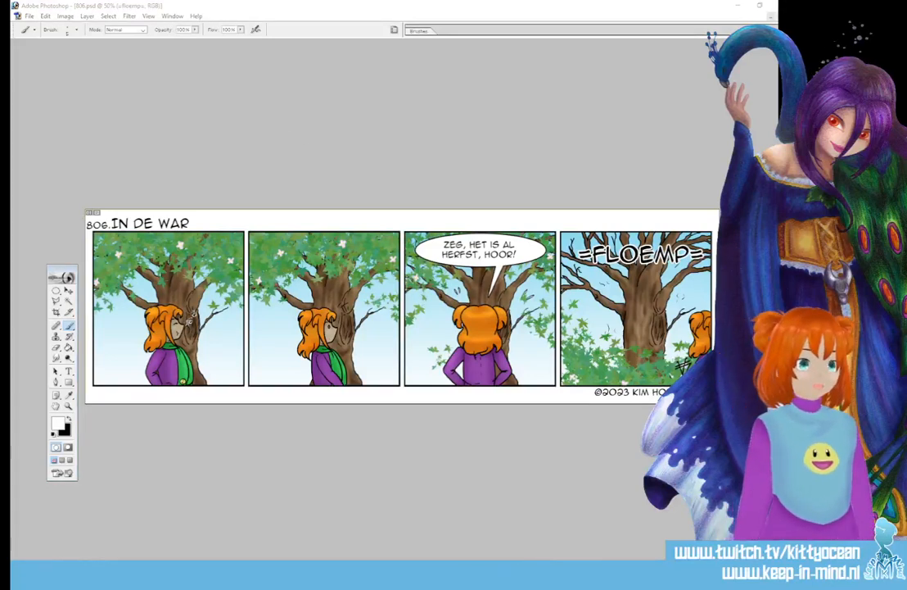
key("super+shift+s")
left_click_drag(82, 204, 720, 407)
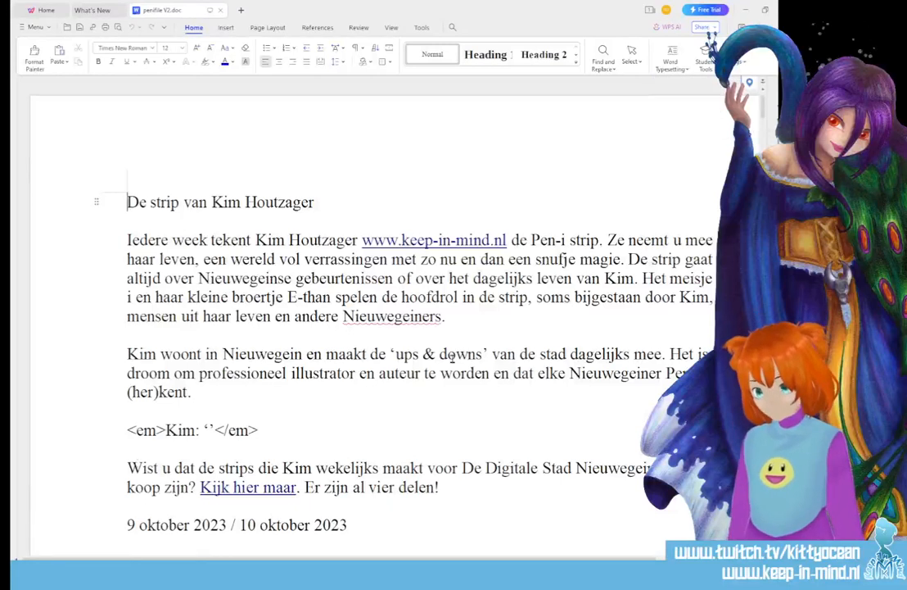
Step: Switch to penifile V2.doc in WPS Office and add the date line "17 oktober 2023" above the 9 oktober entry, followed by a new paragraph
scroll(464, 522, "down", 3)
left_click(458, 346)
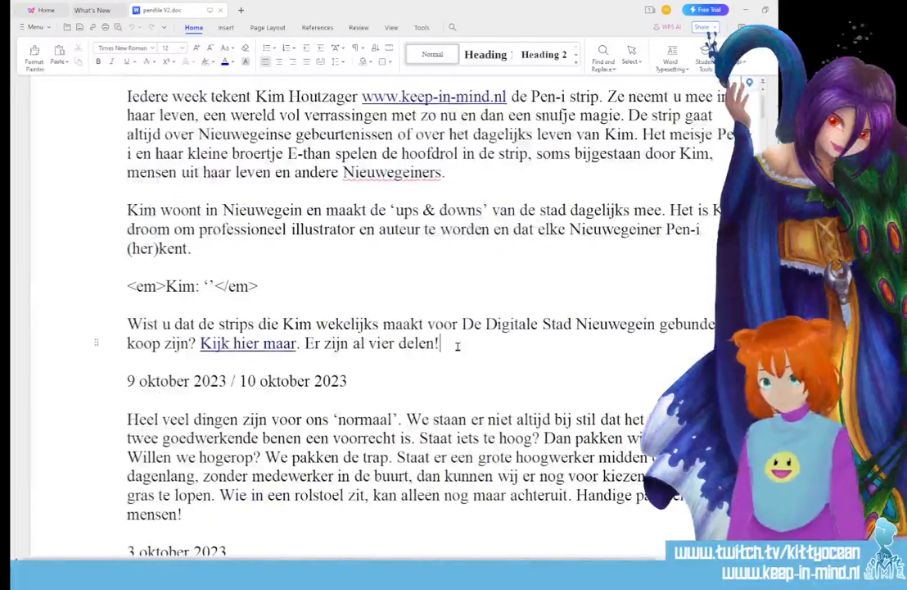
key("Return")
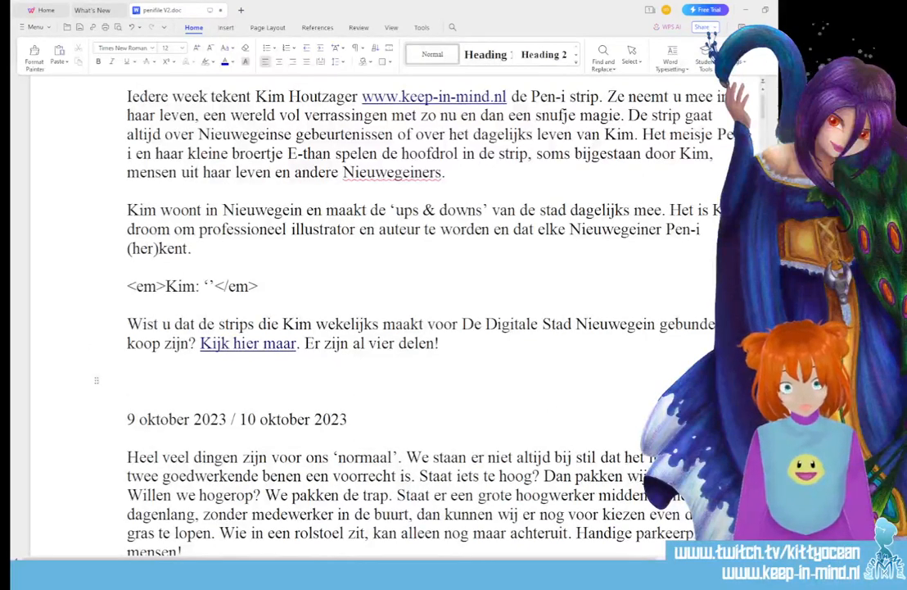
type("17 o")
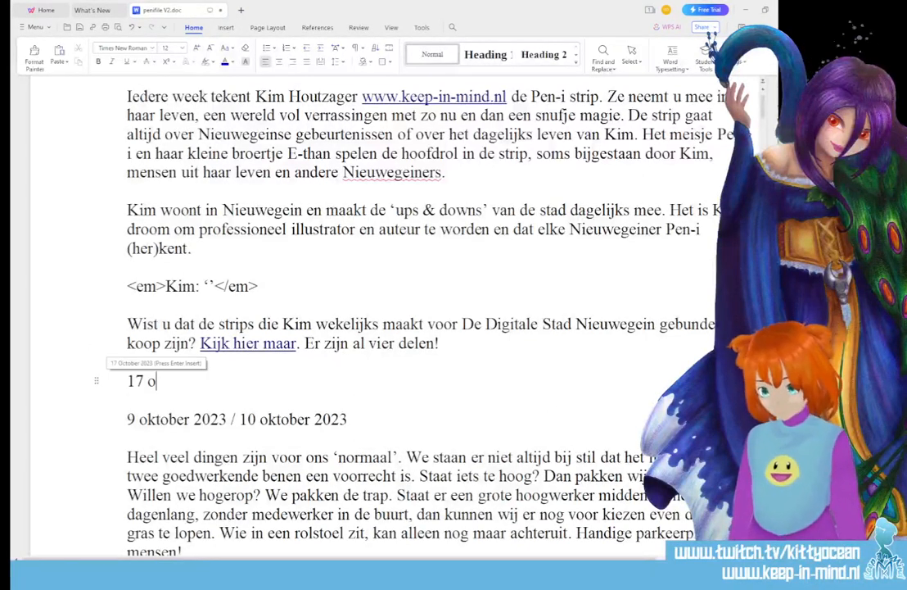
type("kt")
type("ober 2023")
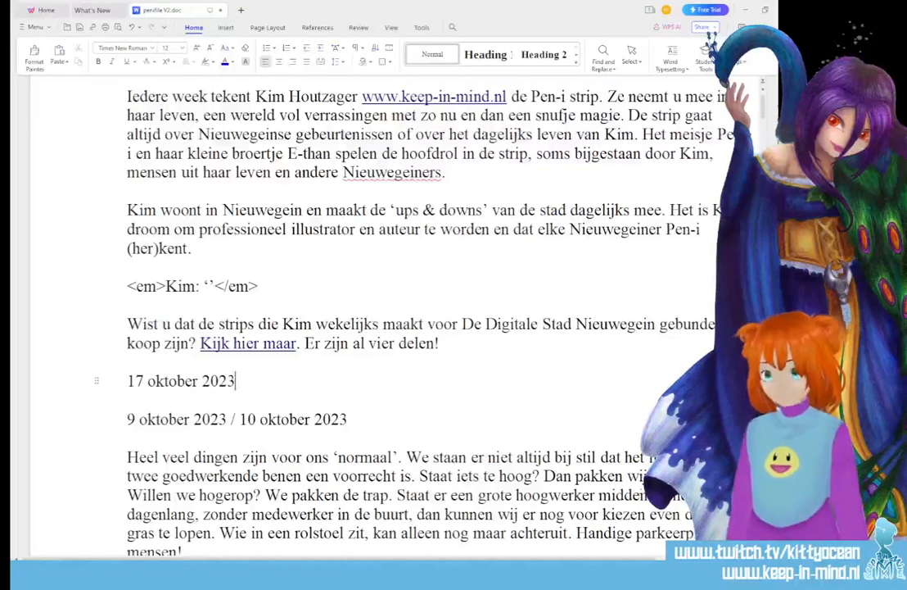
key("Return")
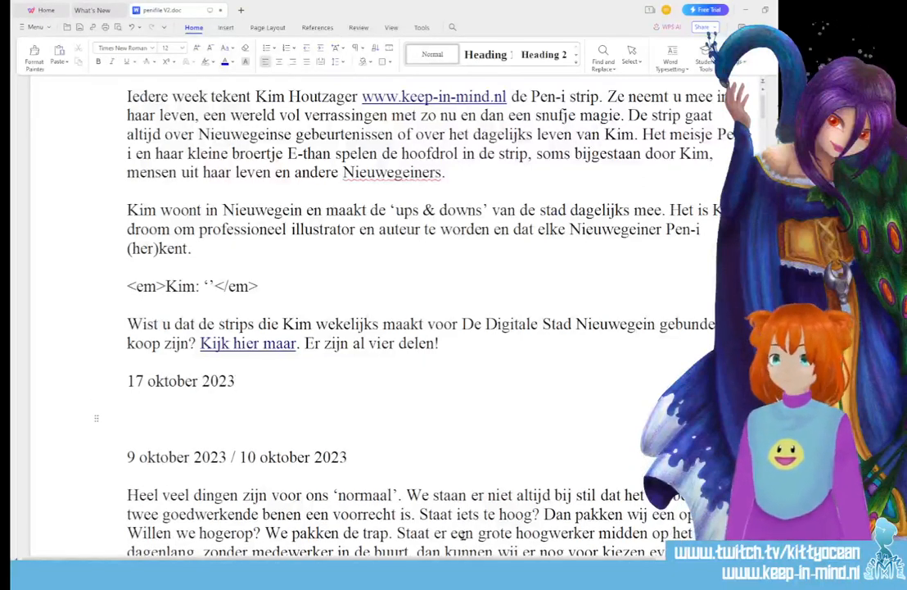
Step: Write "Wij hebben een appelboom in de tuin en deze zit nu vol met… bloesem?" under the 17 oktober 2023 date line
scroll(141, 361, "right", 3)
scroll(141, 361, "down", 2)
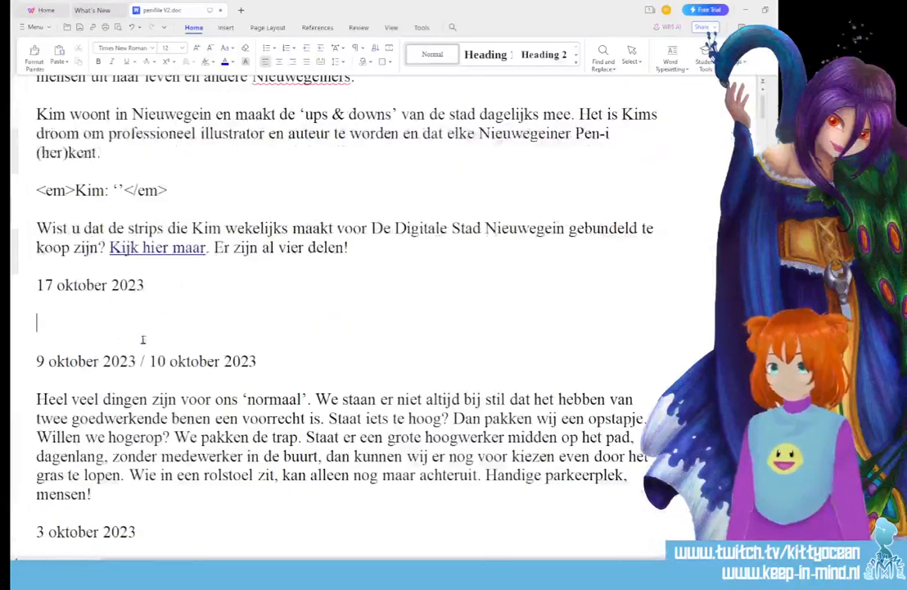
type("Wij hebben")
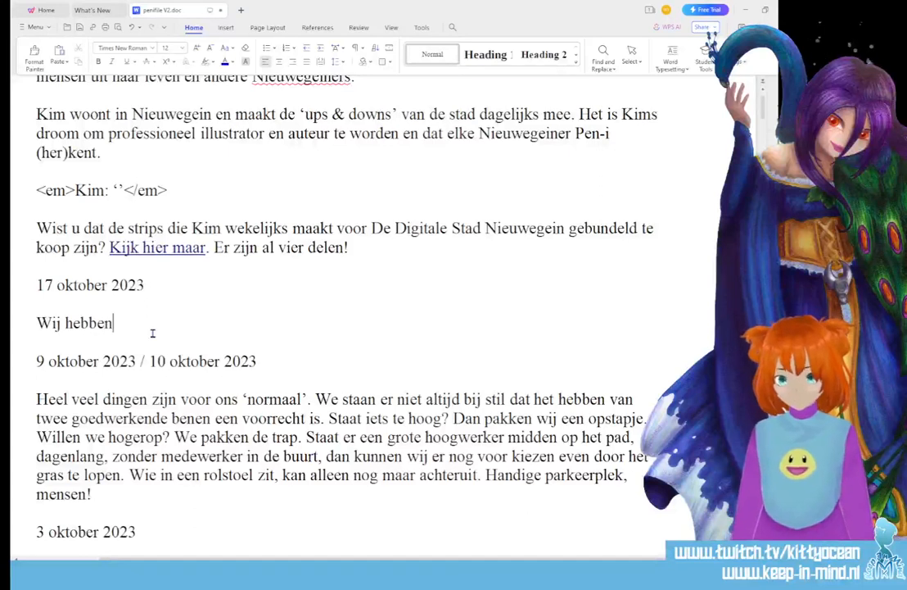
type(" een appelboo")
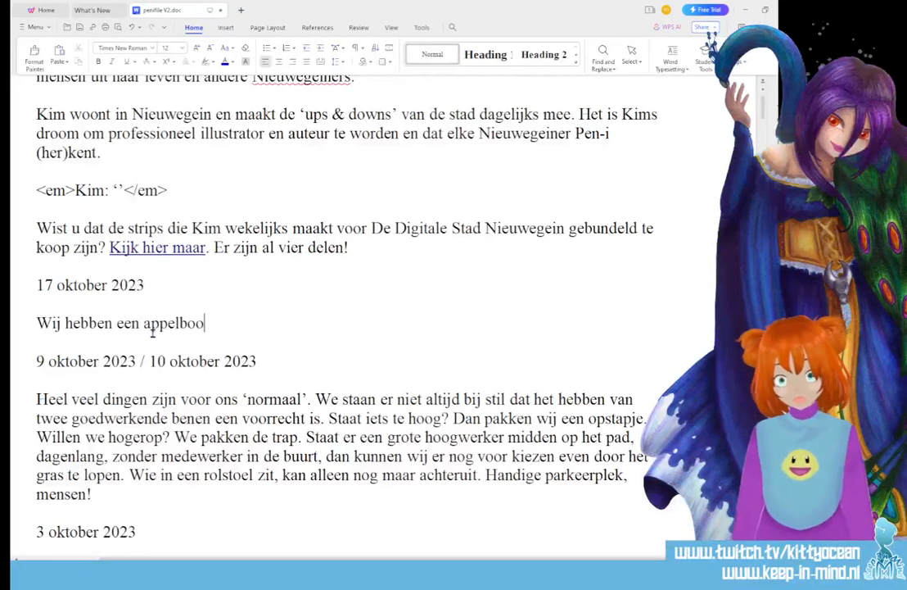
type("m in de tuin en")
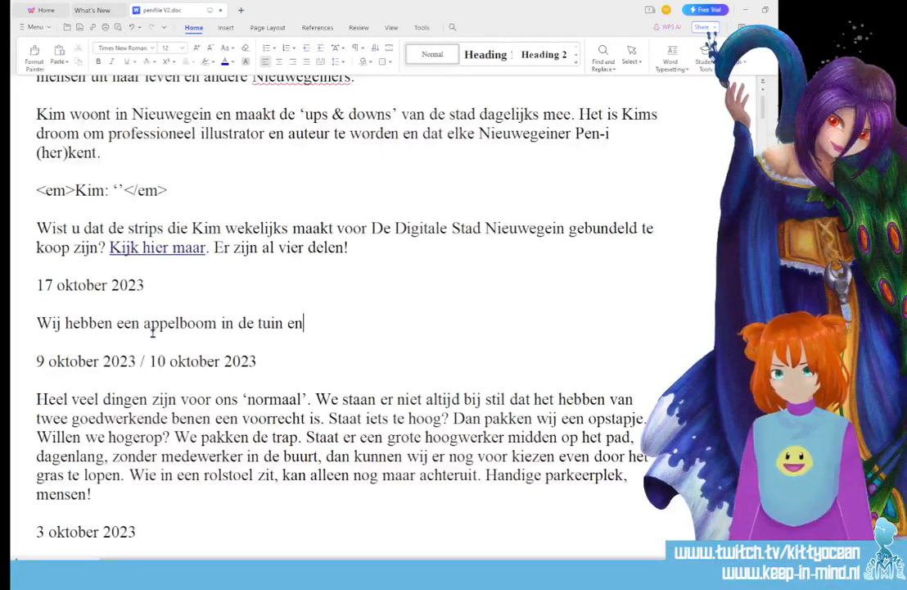
type(" deze draag")
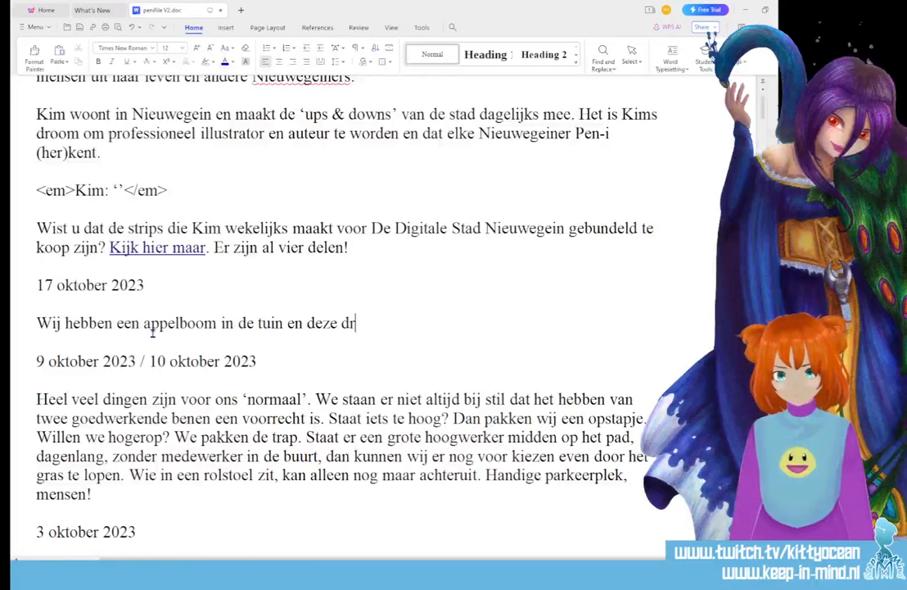
key("BackSpace")
key("BackSpace")
key("BackSpace")
key("BackSpace")
key("BackSpace")
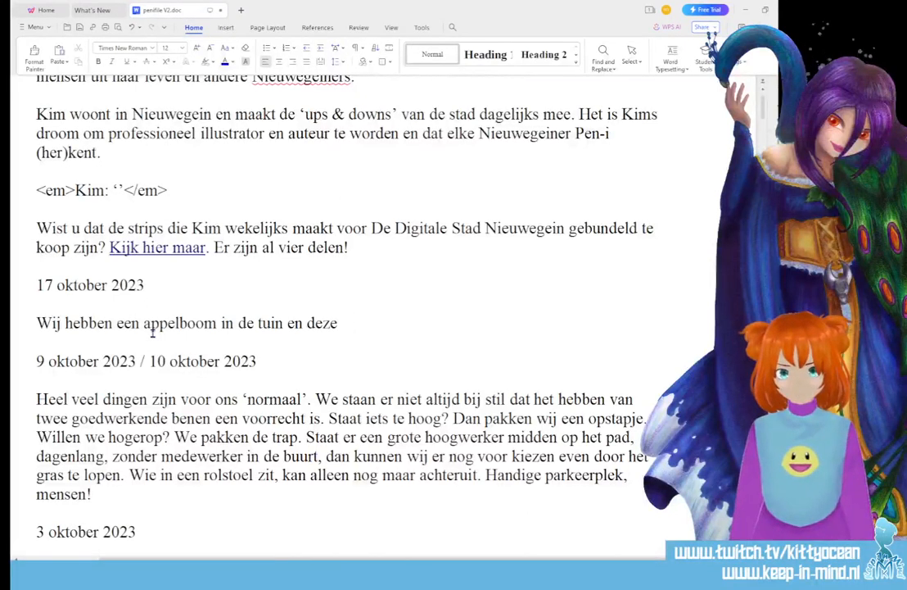
type("zit ")
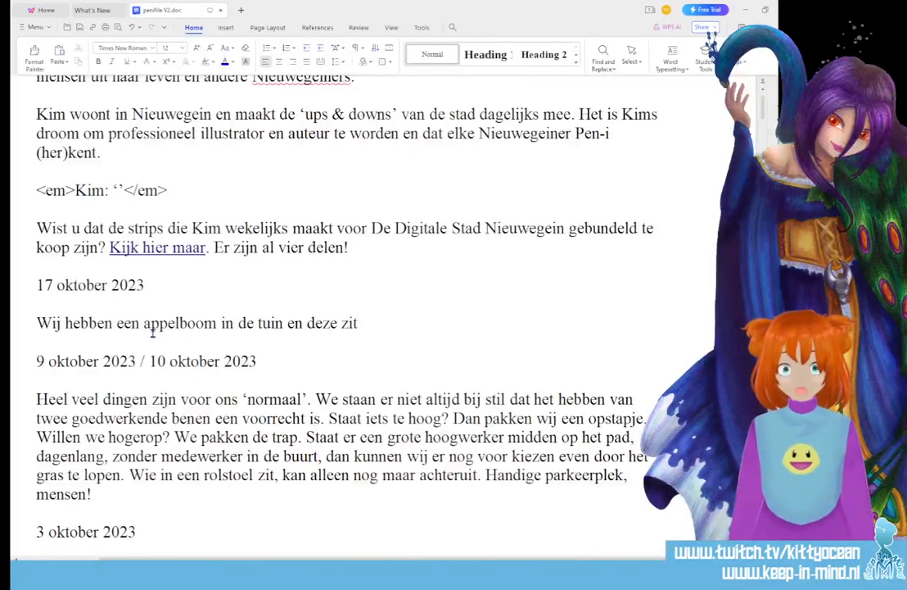
type("nu vol met..")
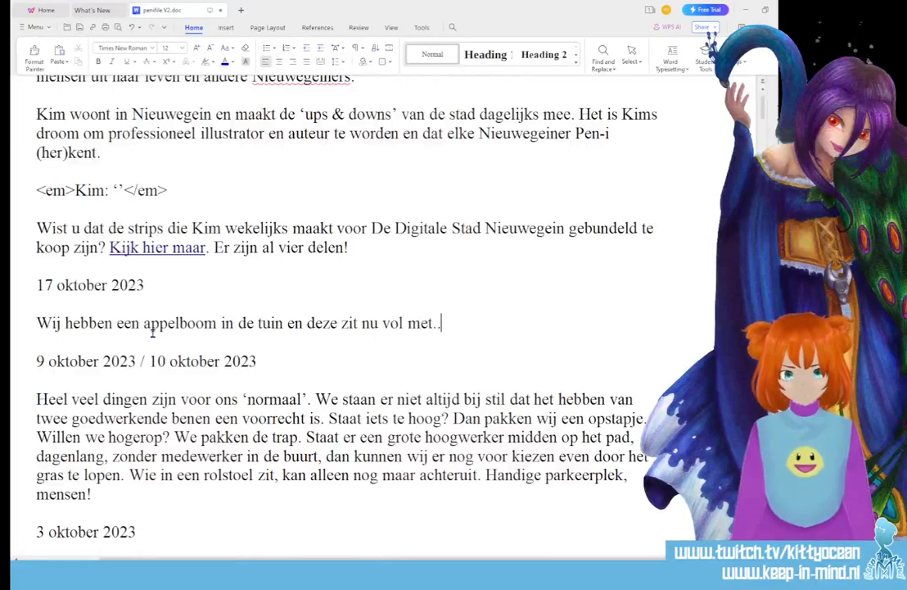
type(". bloesem?")
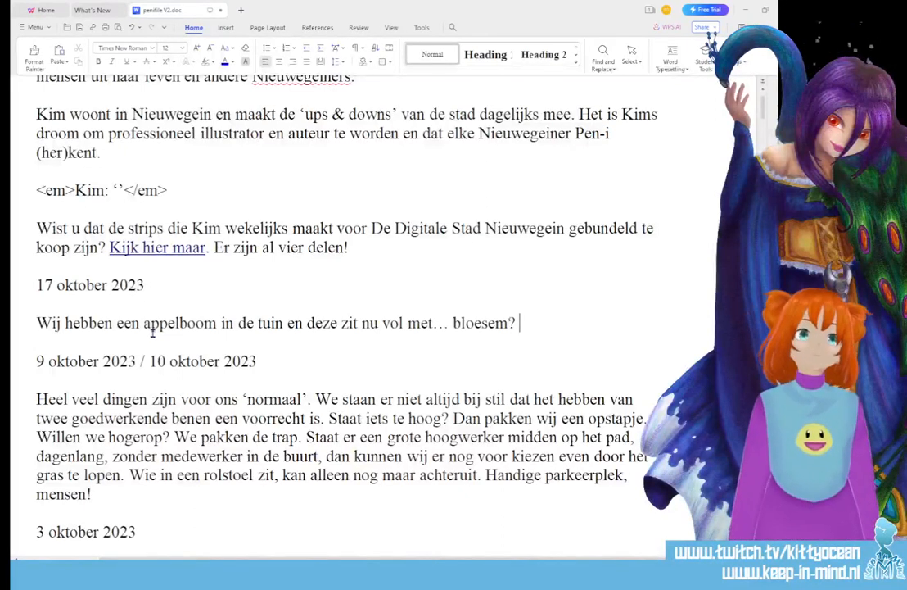
Step: Continue the 17 oktober 2023 paragraph with "De natuur is in de war. Het helpt ook niet dat het opeens erg koud is geworden."
type("De natuur ")
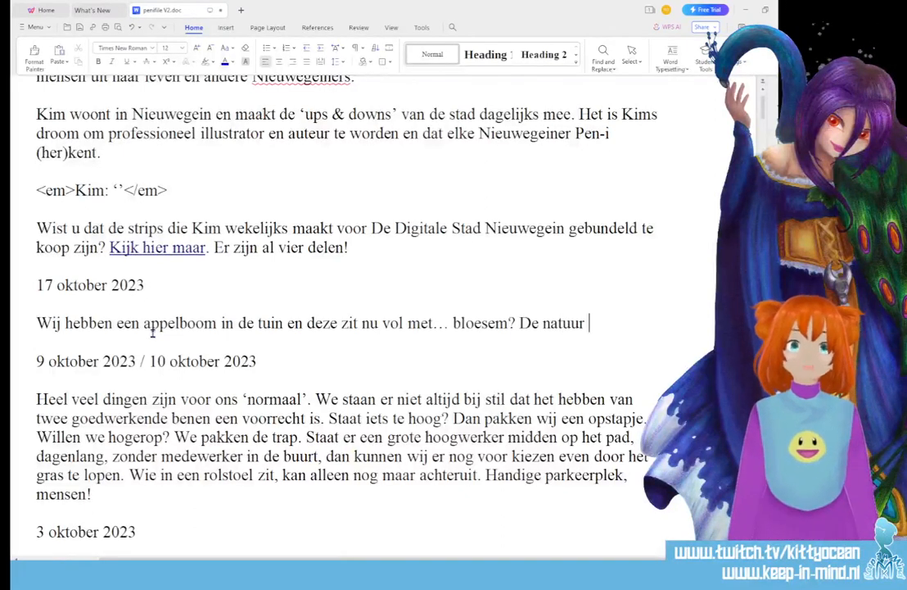
type("is in de war.")
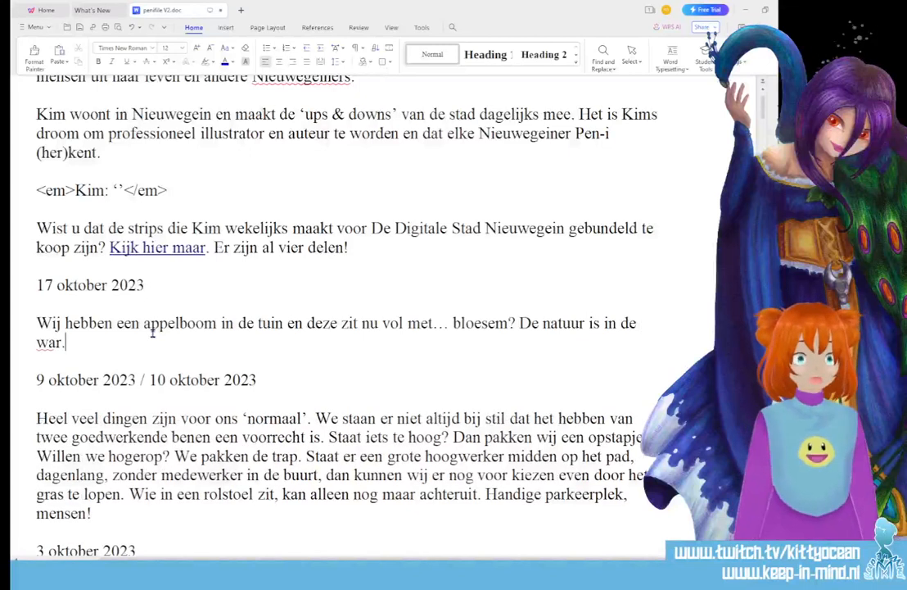
type(" H")
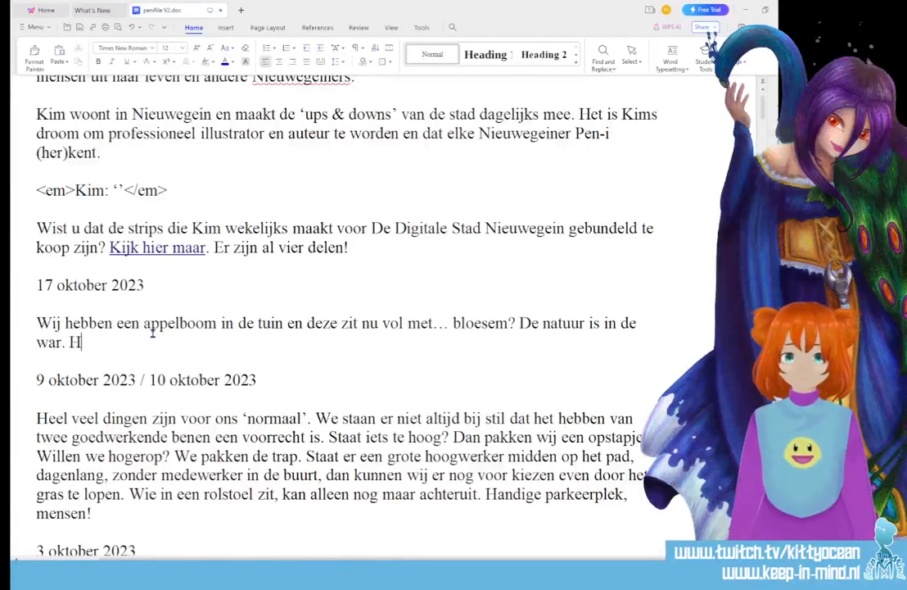
type("et helpt ook niet")
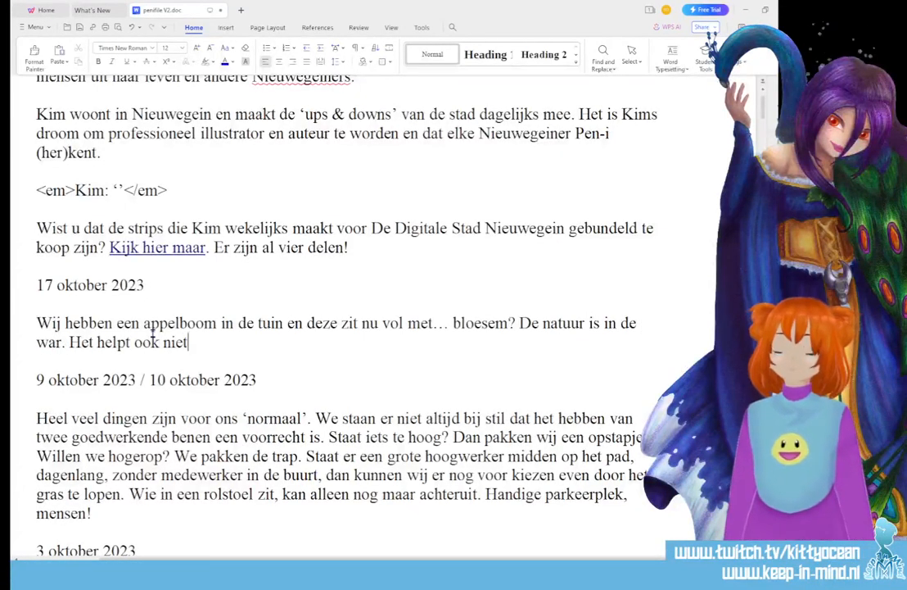
type(" dat het opeens ")
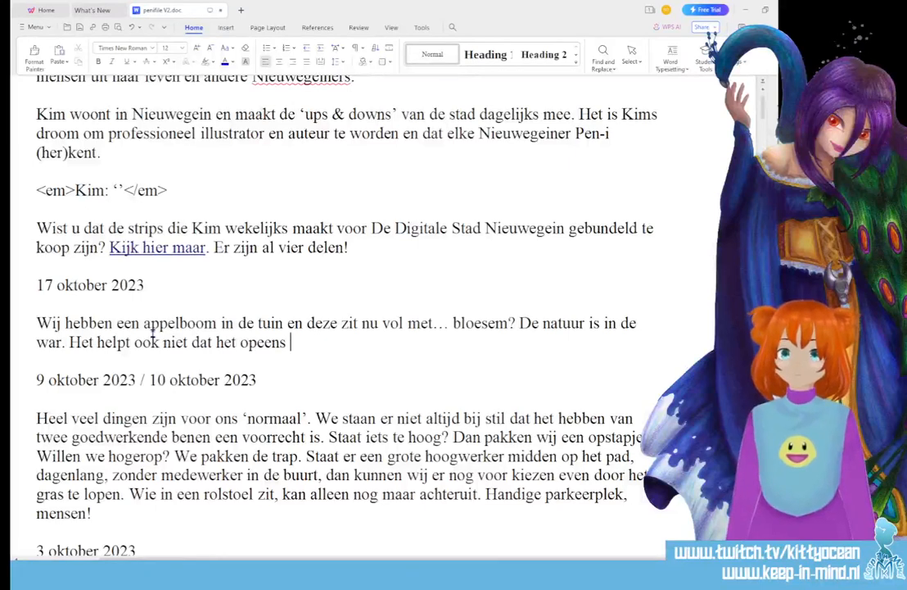
type("erg koud is geworden")
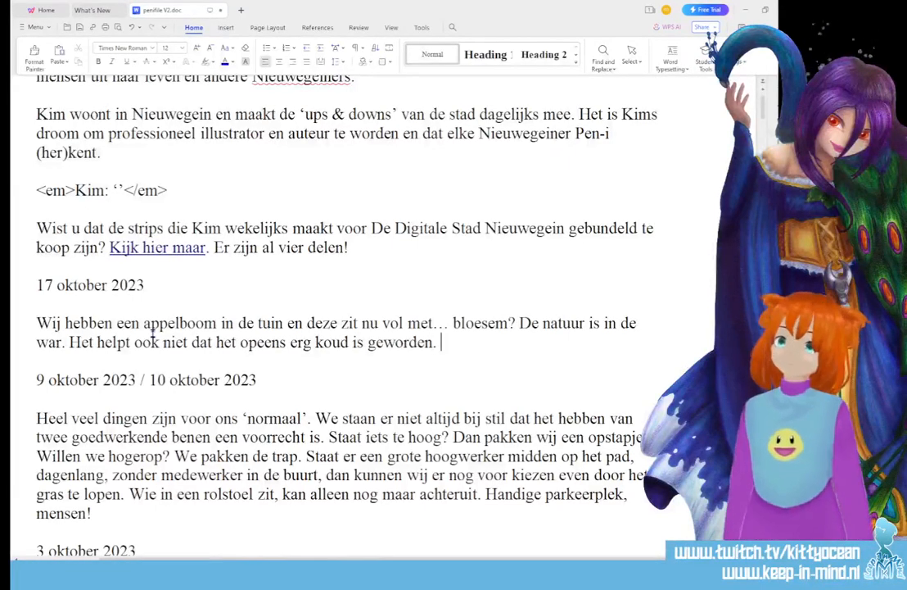
type(". ")
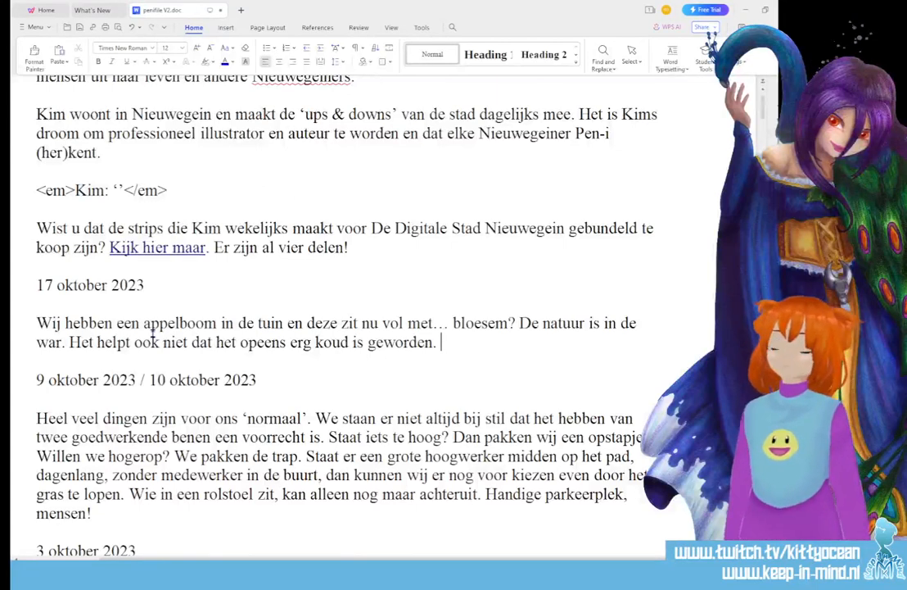
Step: Continue the 17 oktober 2023 paragraph with "De bloesem was na die heftige regenbuien van afgelopen weekend wel verdwenen"
type("De bloem")
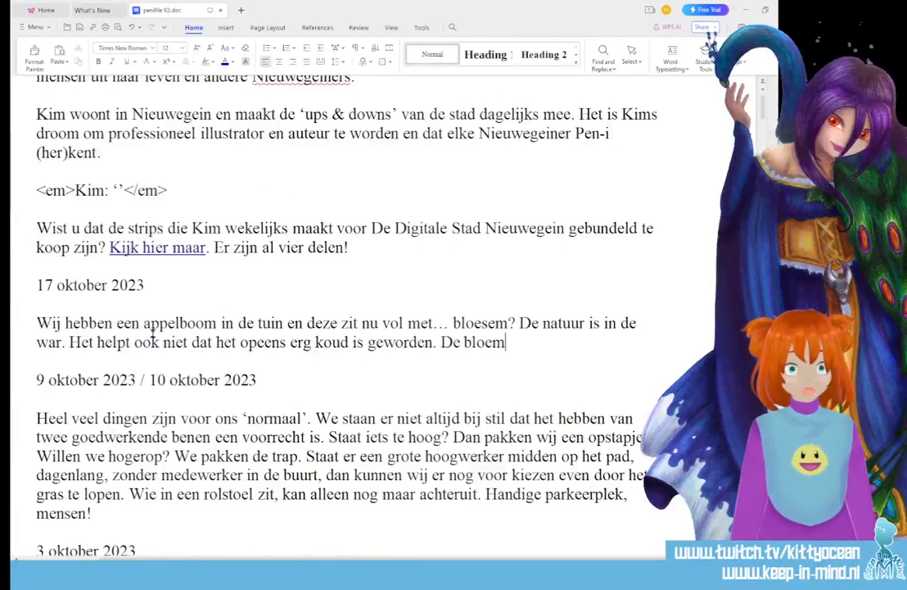
key("BackSpace")
type("sem was")
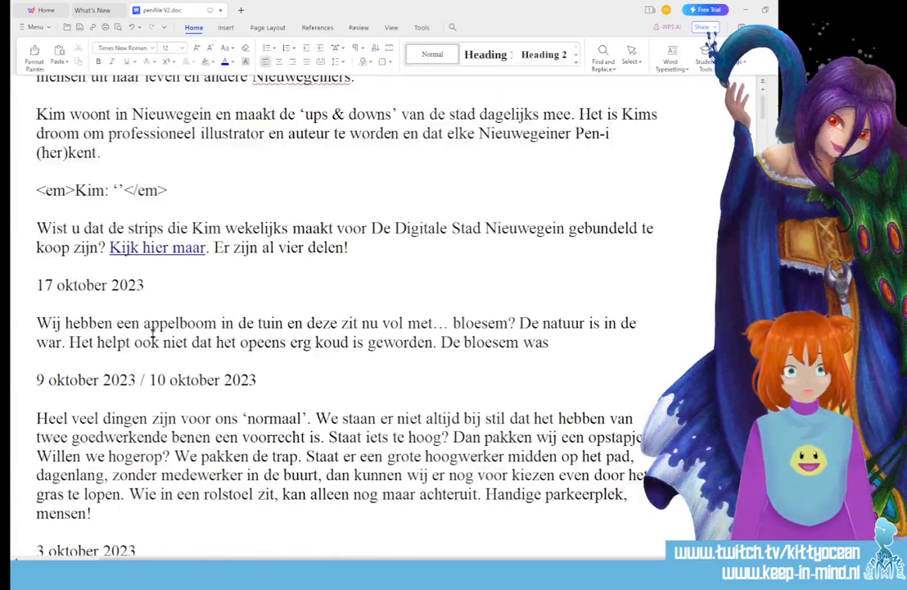
type(" na d")
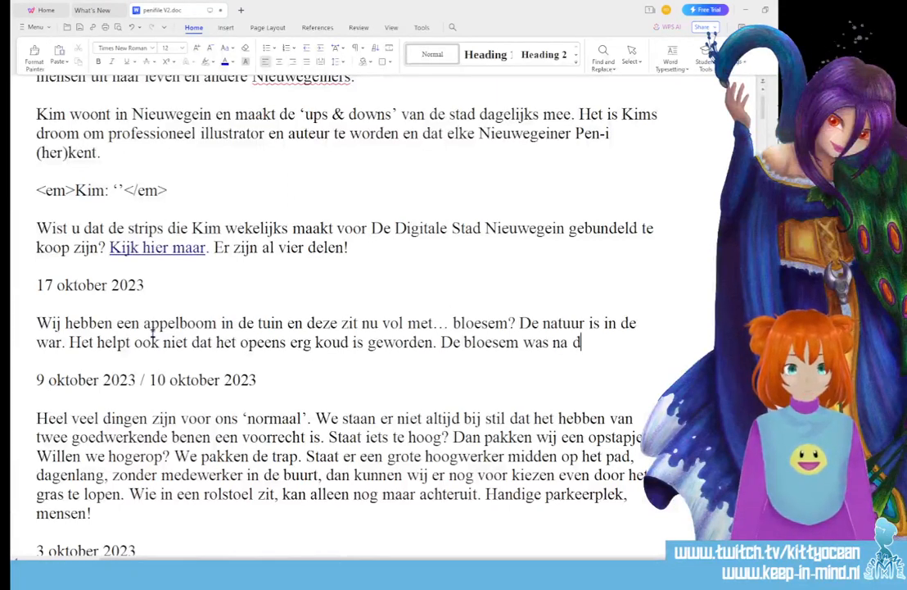
type("ie heftige regen")
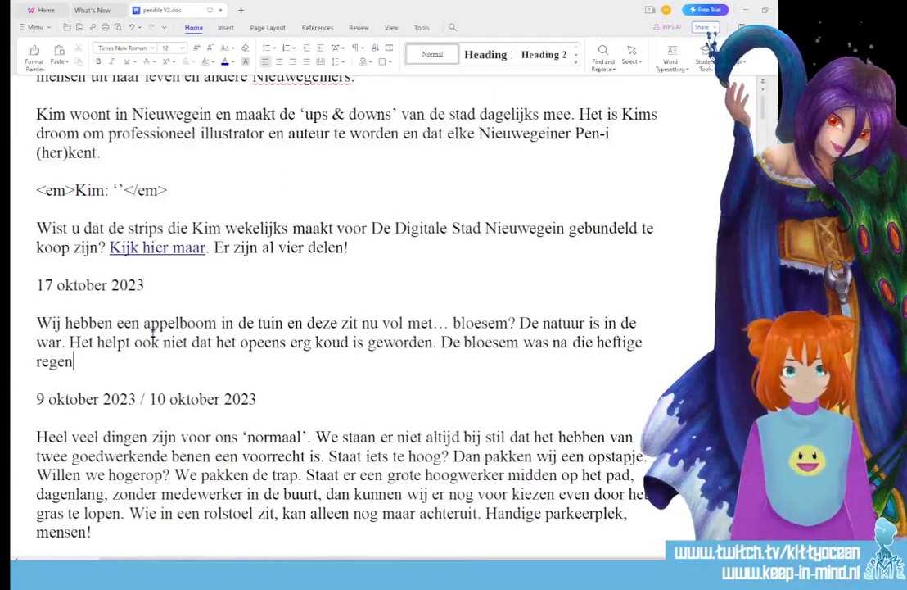
type("buien van af")
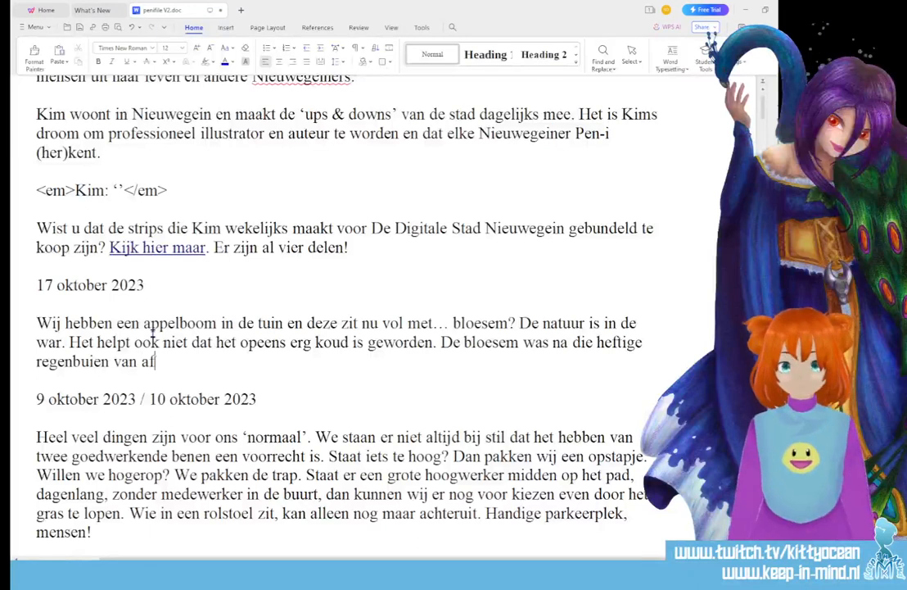
type("gelopen weekend")
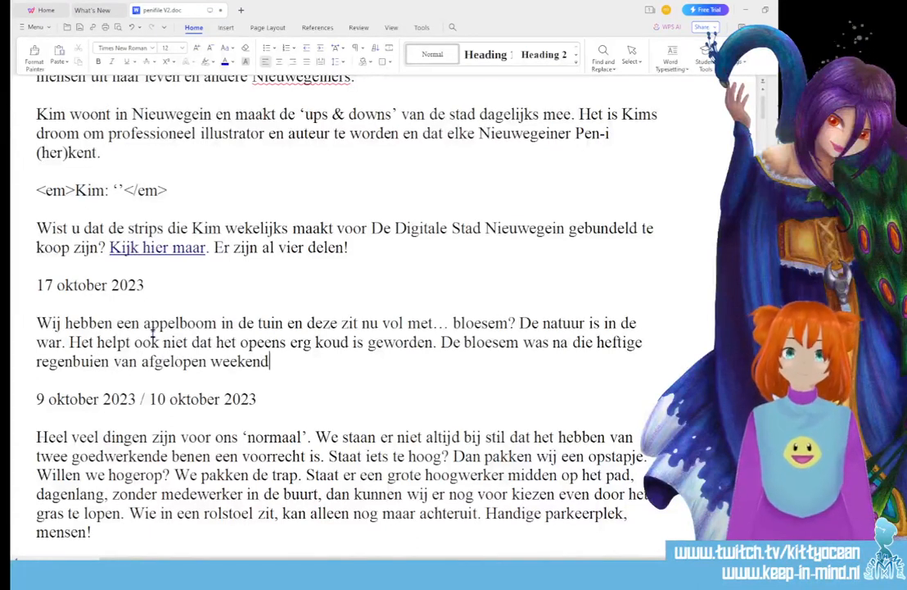
type(" wek verdwenen")
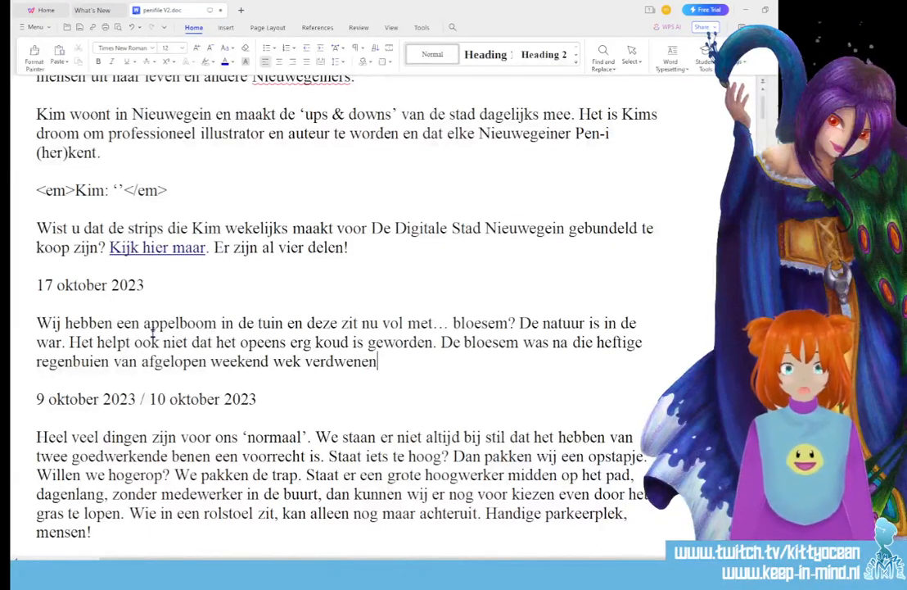
double_click(287, 361)
type("wel")
left_click(377, 361)
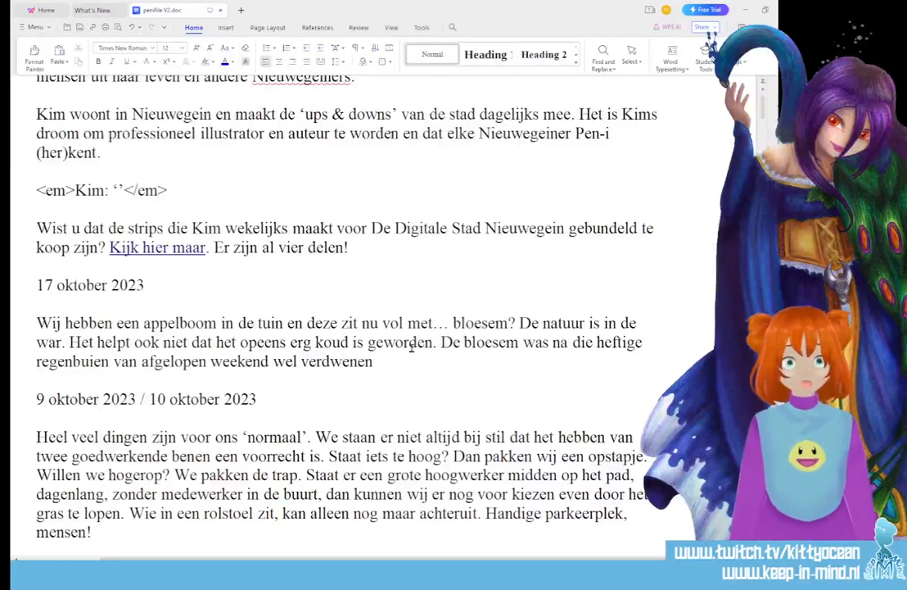
Step: Finish the sentence with ", maar de appels kunnen we dit jaar wel op onze buik schrijven." and select the whole paragraph
type(", maar de appels")
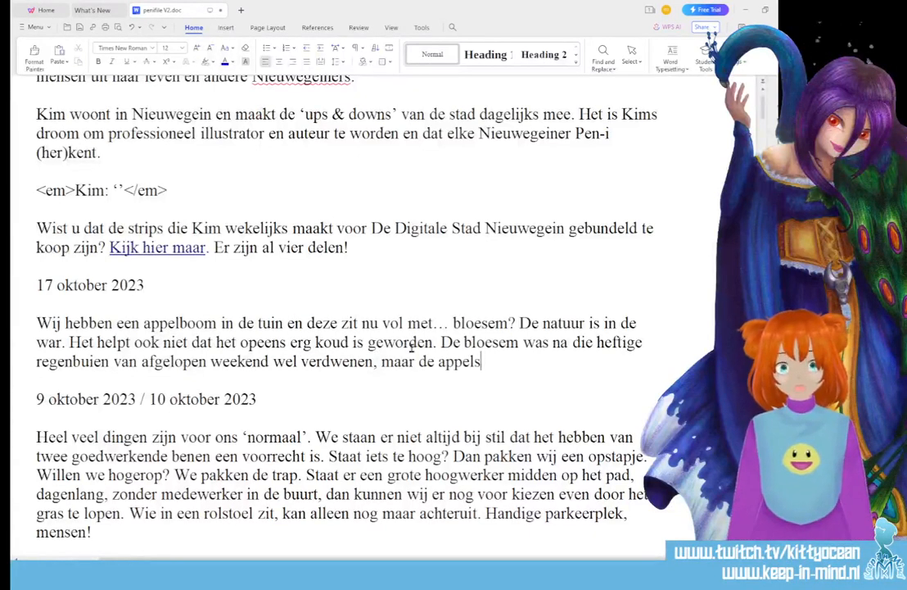
type(" kunnen we dit ")
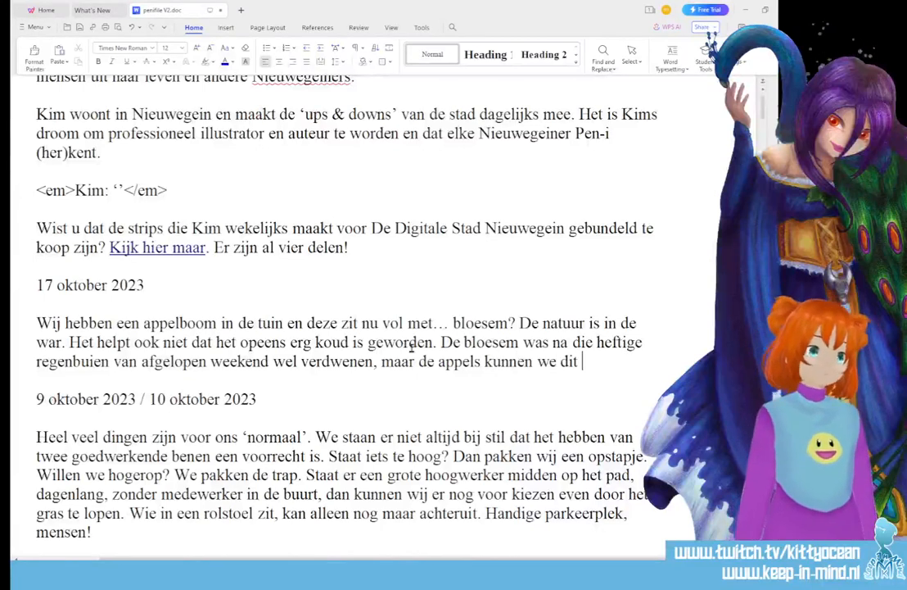
type("jaar wel op onze buik s")
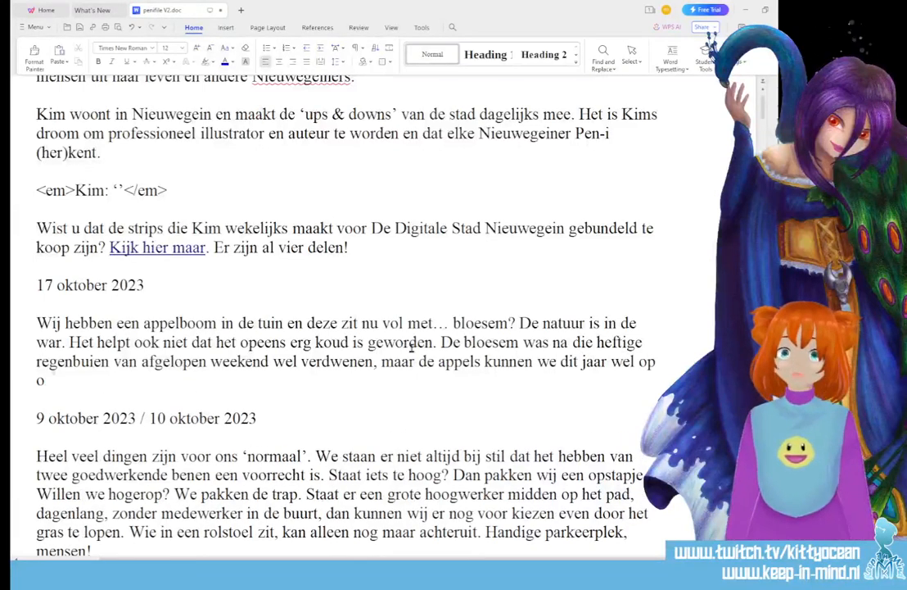
type("chrijven.")
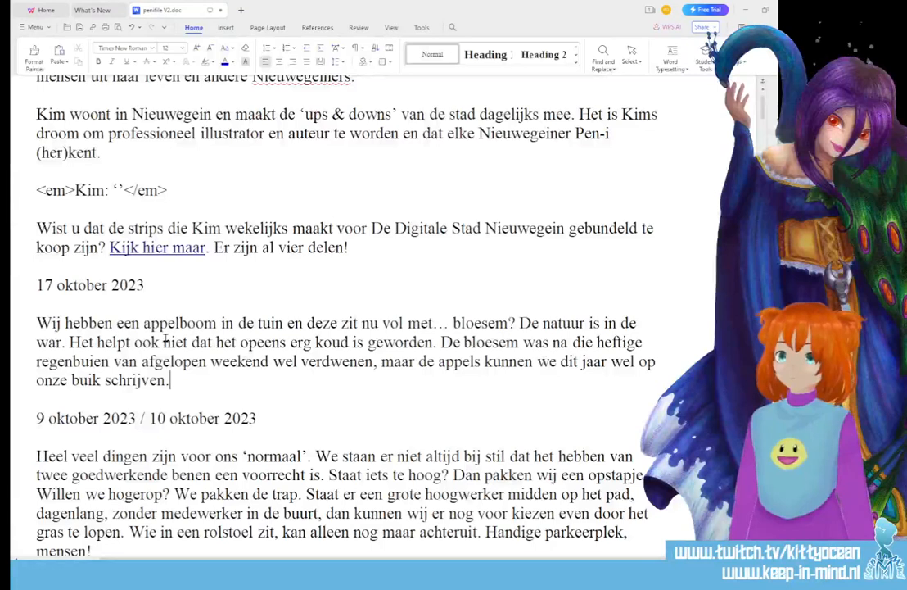
left_click_drag(170, 380, 38, 324)
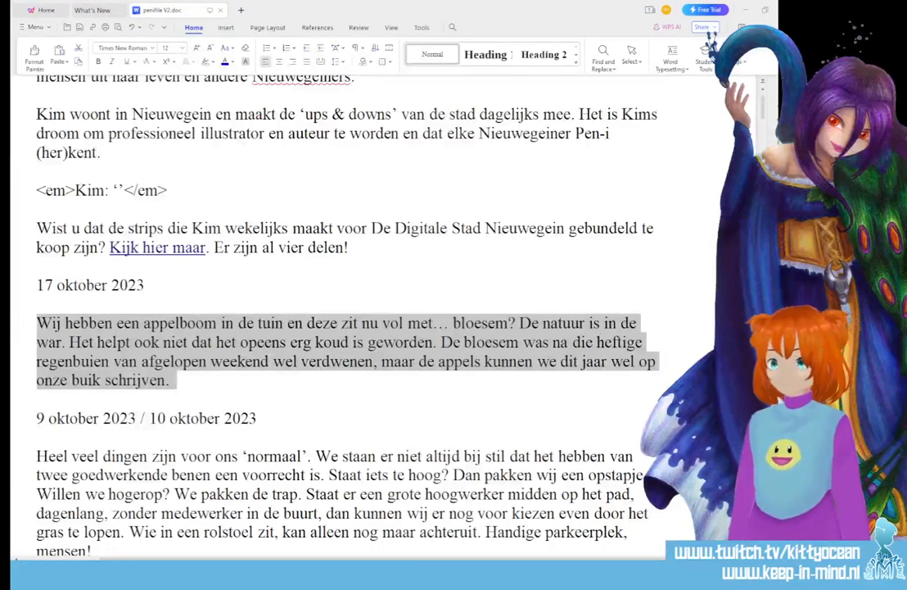
left_click(195, 341)
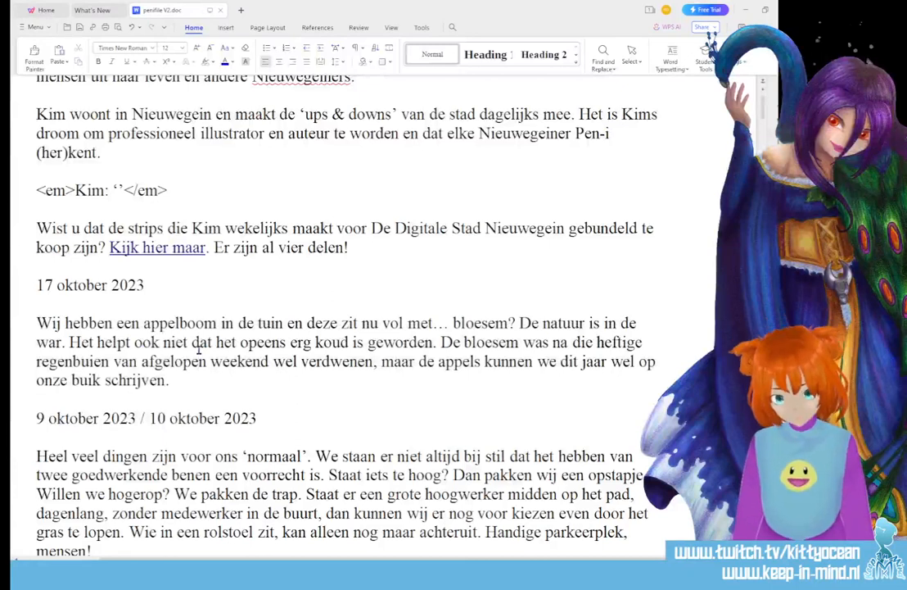
Step: Switch back to Photoshop and close the Snipping Tool without saving the snip
left_click(745, 10)
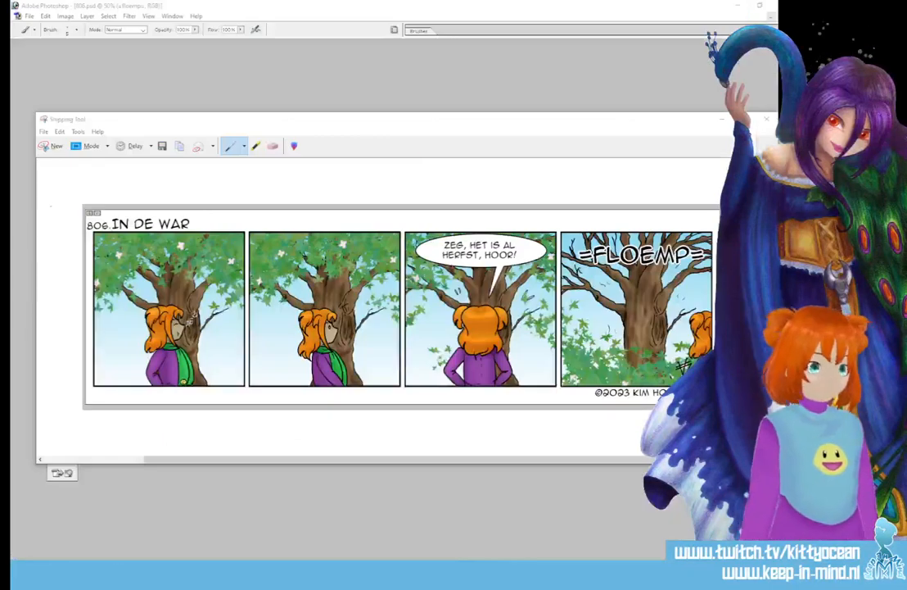
left_click(767, 118)
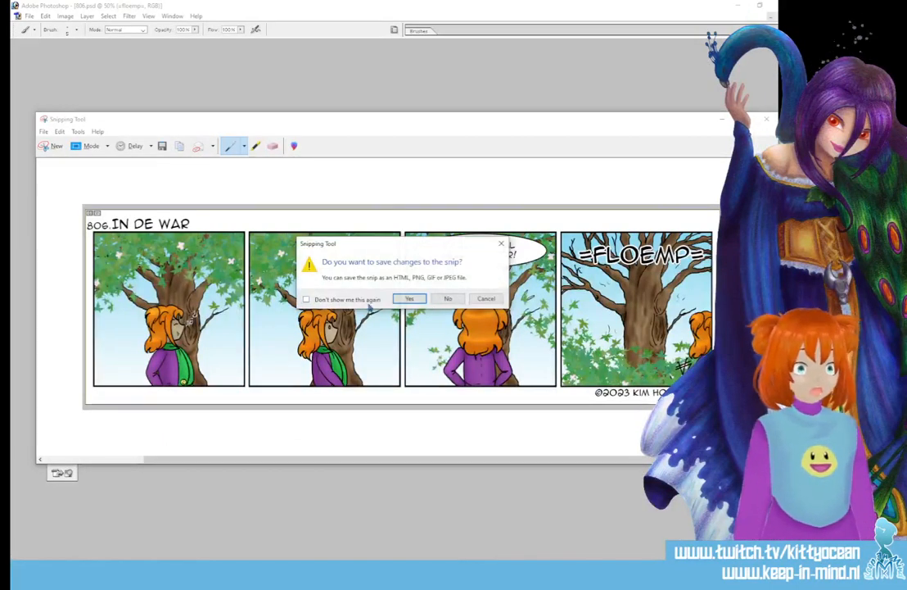
left_click(439, 302)
Step: Export the comic strip for web as a high-quality JPEG named 806, and close 806.psd with its changes saved
left_click(29, 17)
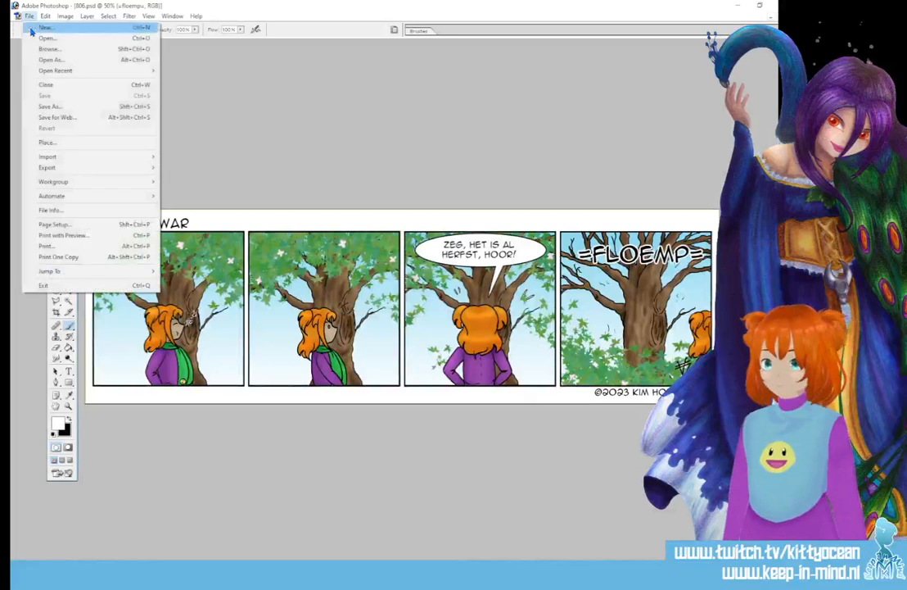
left_click(73, 118)
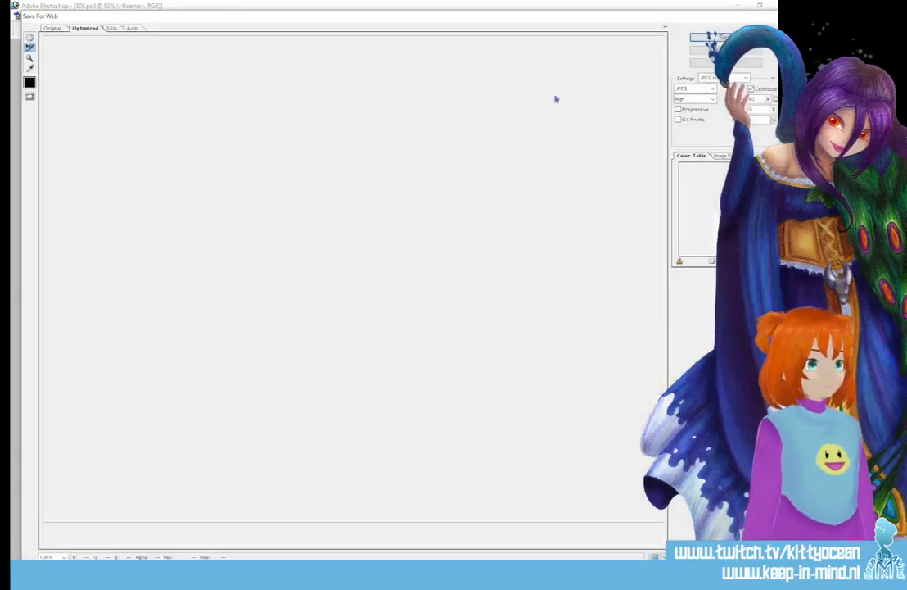
key("Return")
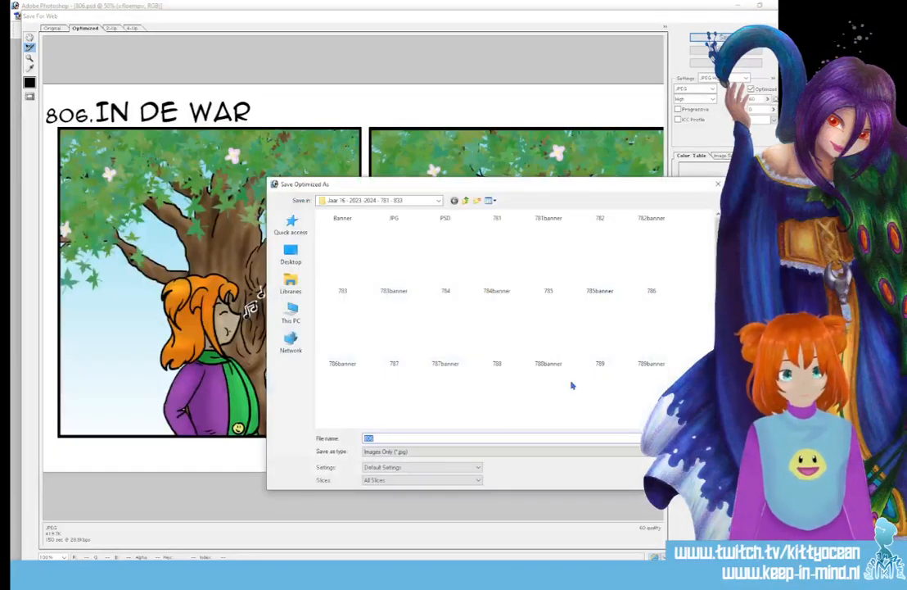
key("Return")
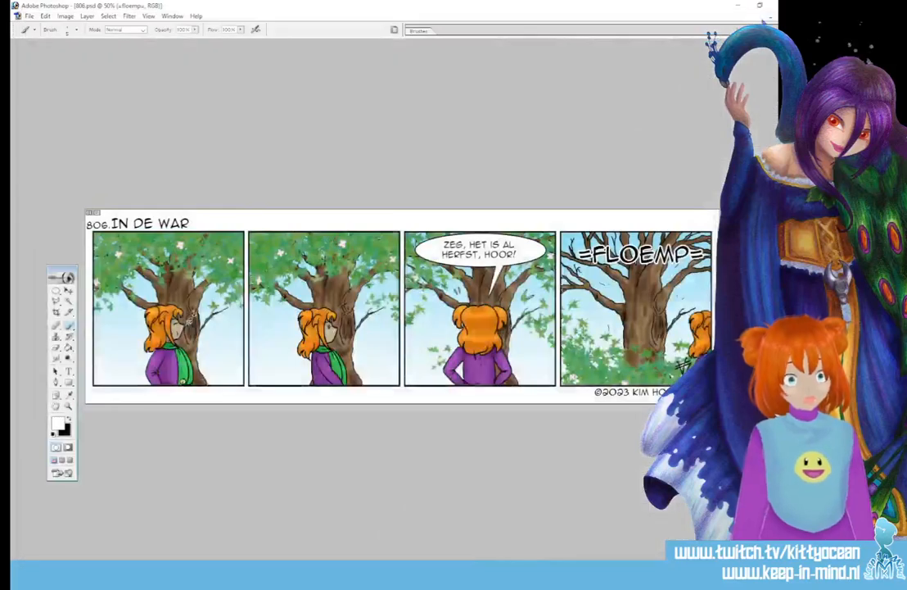
left_click(774, 5)
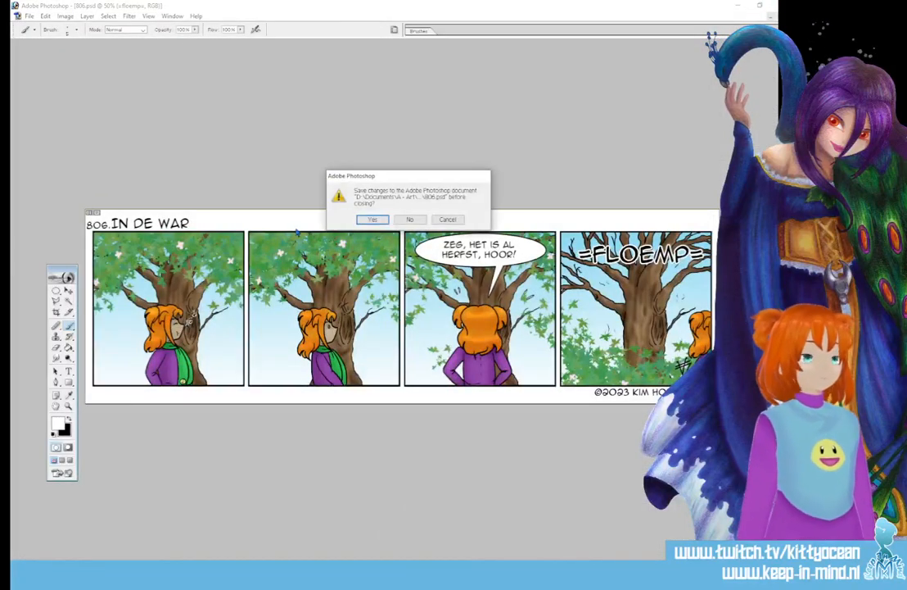
left_click(370, 220)
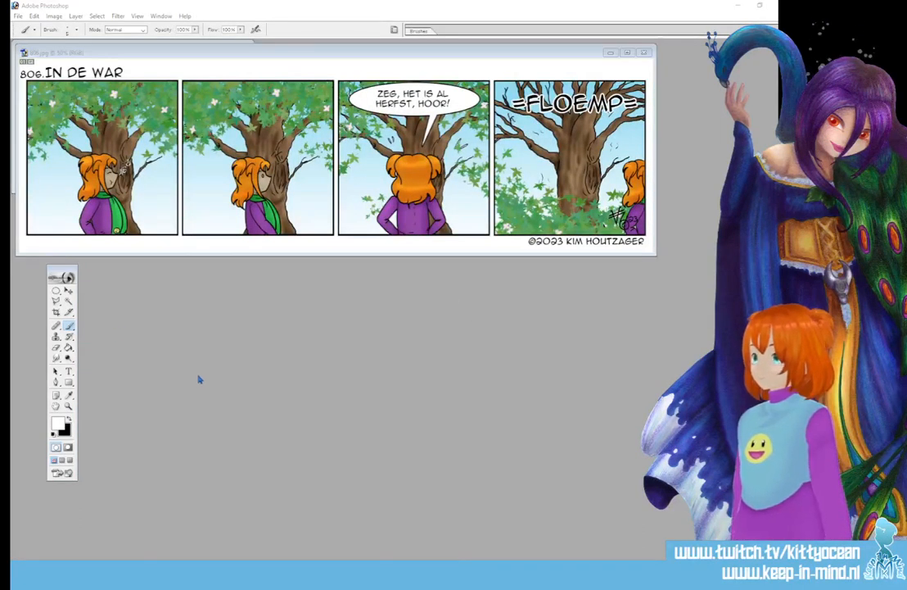
Step: Copy the strip from 806.jpg into NewBanner2023.psd and position it so the first panel's singing character and tree trunk fill the banner
mouse_move(180, 56)
left_mouse_down()
mouse_move(319, 250)
mouse_move(262, 306)
left_mouse_up()
key("v")
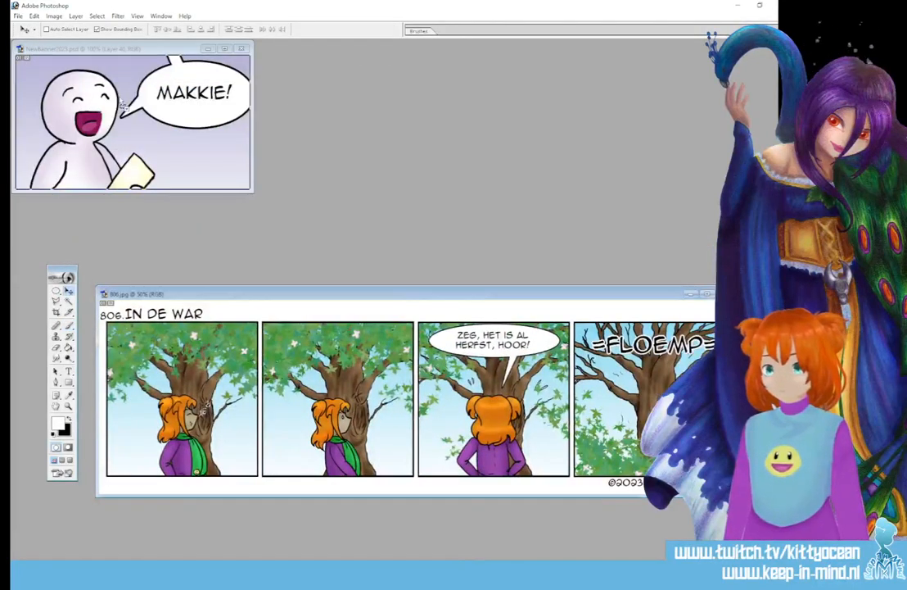
left_click_drag(123, 105, 126, 103)
left_click(225, 49)
left_click_drag(377, 284, 412, 270)
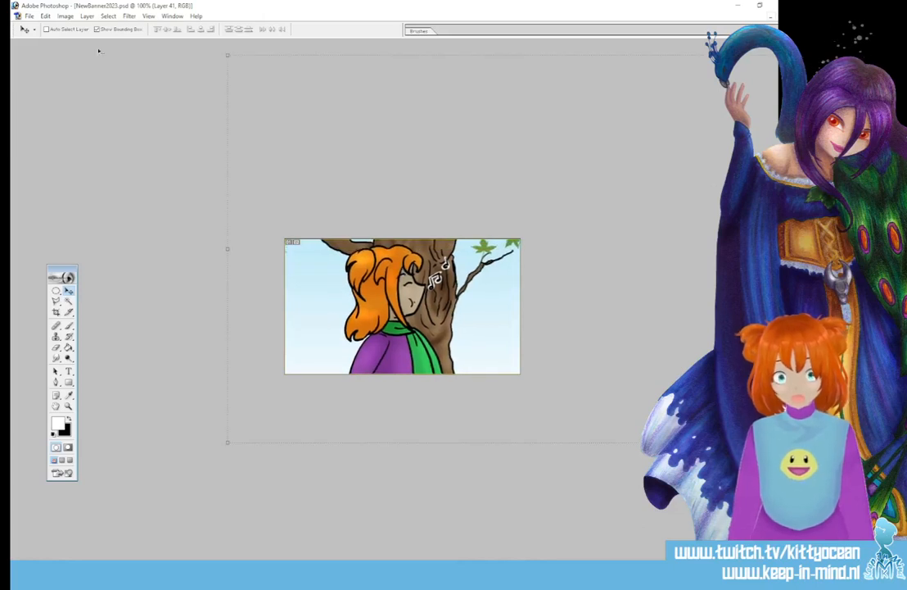
Step: Export the banner for web as a high-quality JPEG named 806banner in the Jaar 16 folder
left_click(28, 15)
left_click(70, 119)
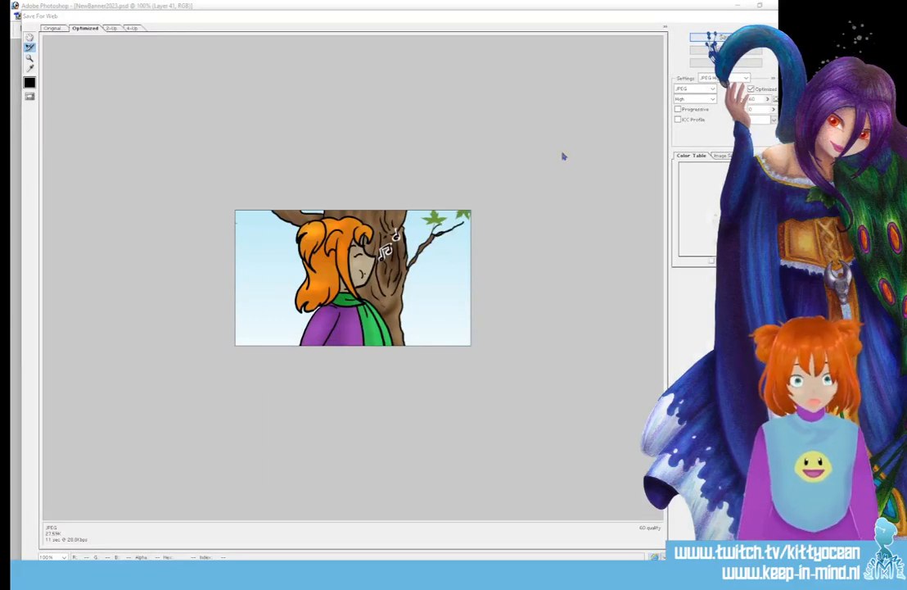
key("Return")
scroll(495, 320, "down", 5)
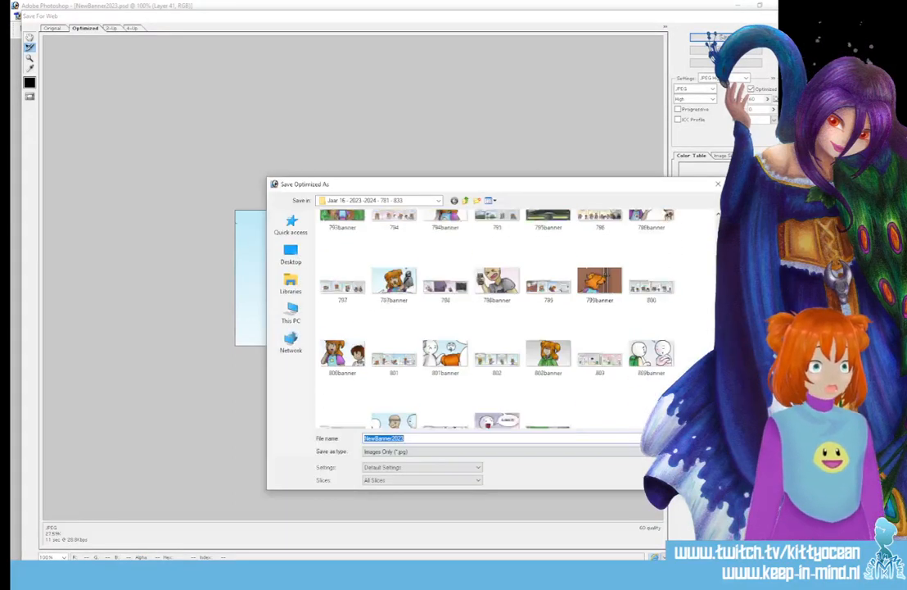
left_click(547, 400)
left_click(433, 437)
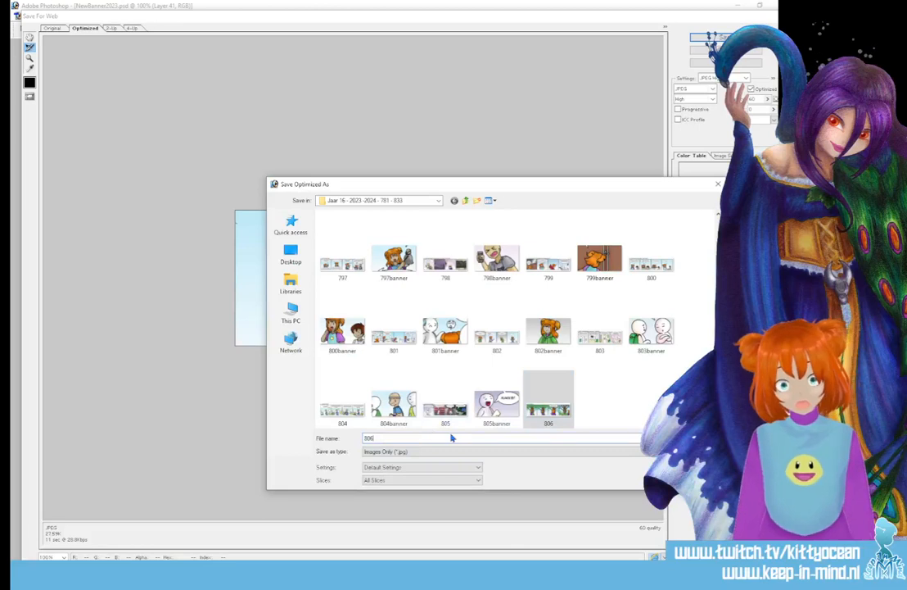
type("banner")
key("Return")
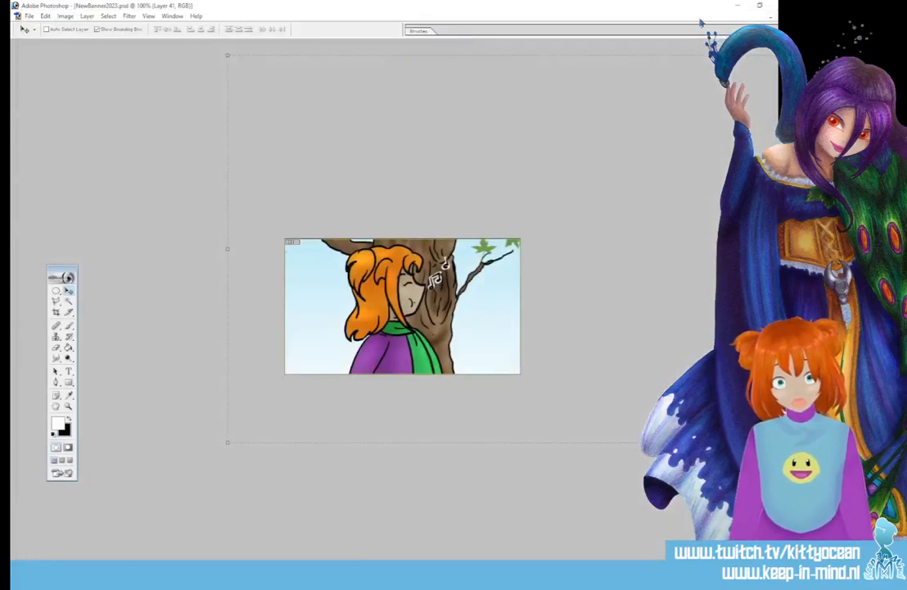
Step: Close NewBanner2023.psd with its changes saved, and close 806.jpg
key("ctrl+w")
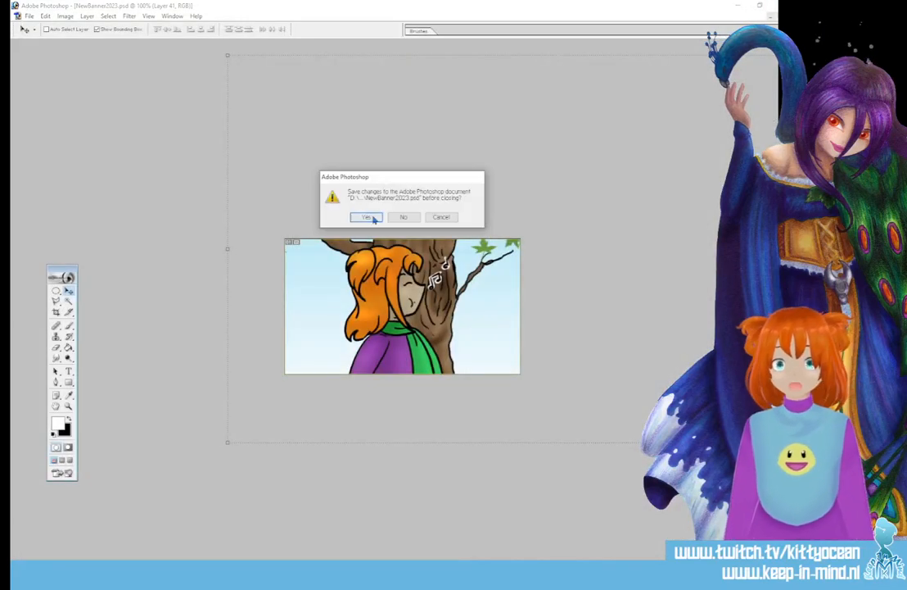
left_click(372, 216)
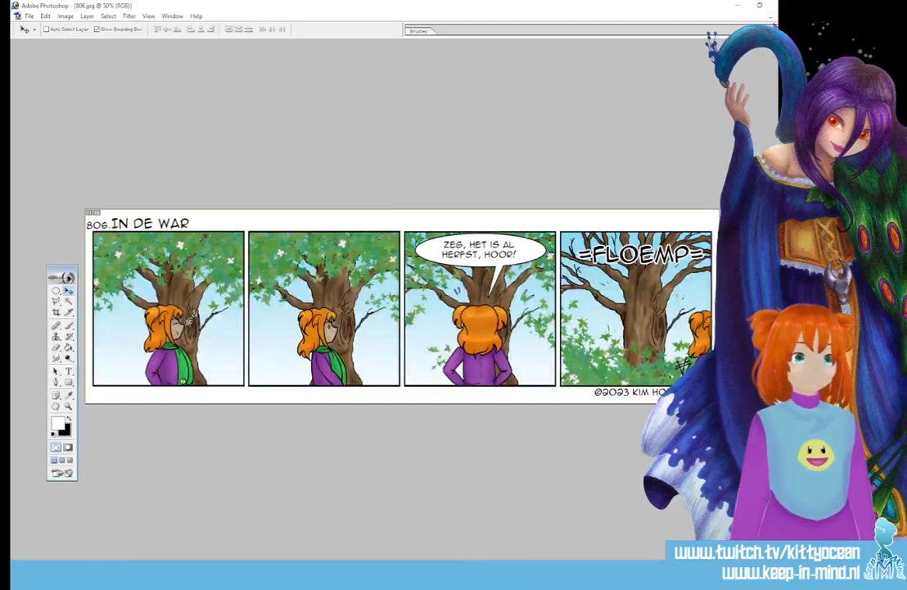
key("ctrl+w")
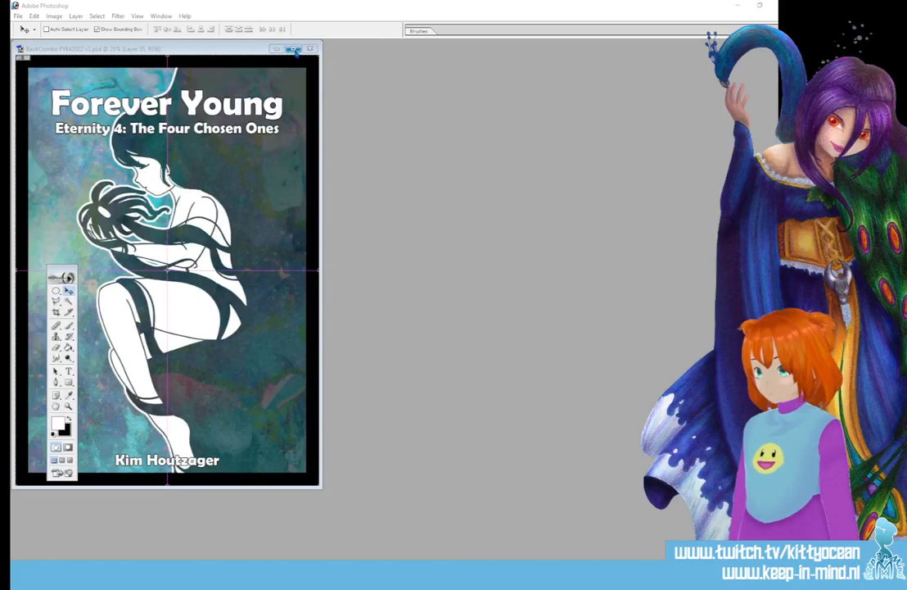
Step: Save the cover BackCombo FYE42022 v2 in the FYE6Cover folder inside the 2023 art folder
double_click(253, 47)
left_click(29, 16)
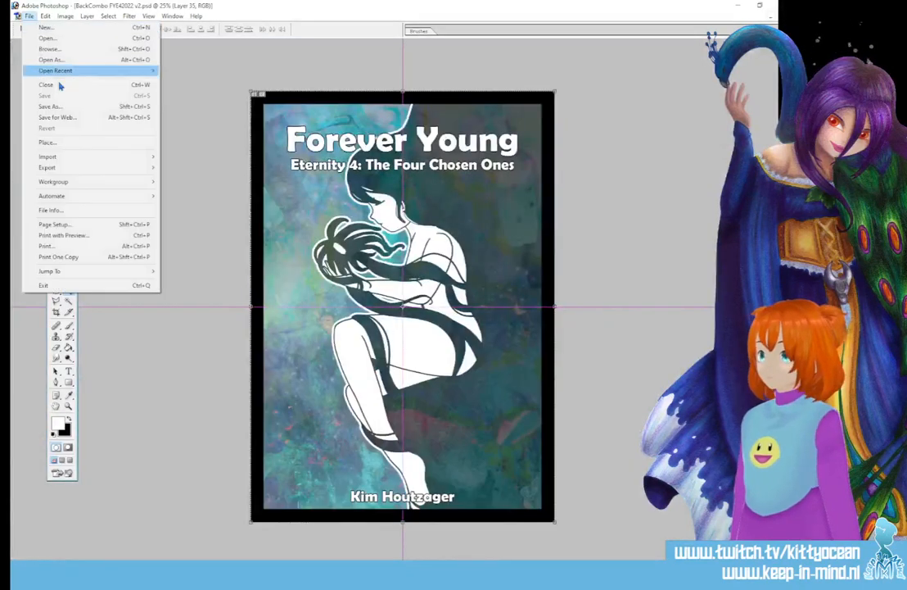
left_click(72, 110)
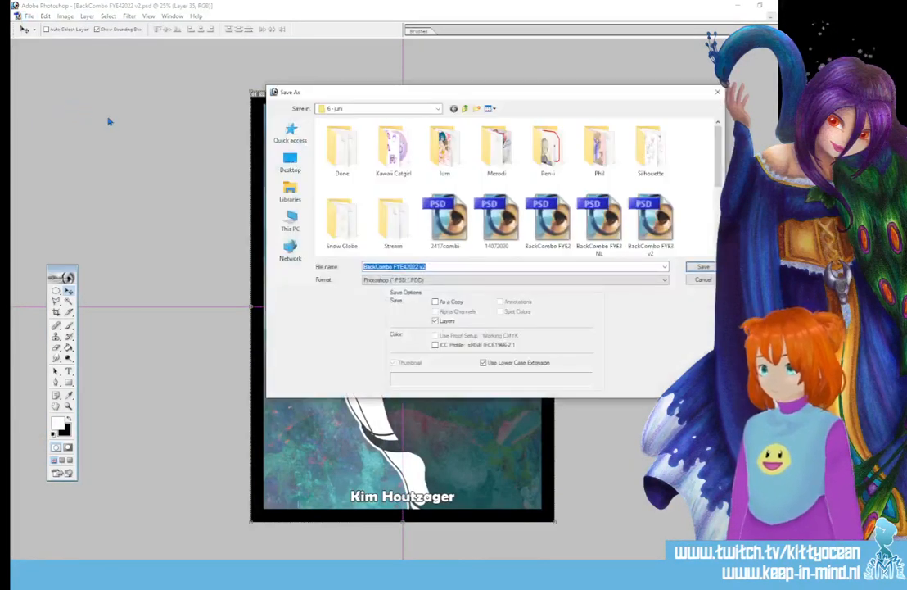
left_click(465, 110)
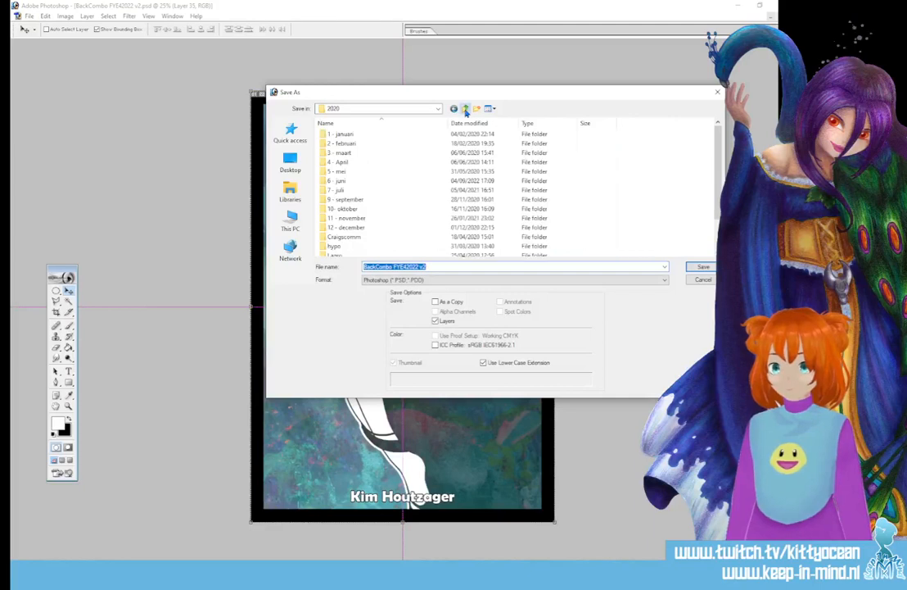
left_click(465, 110)
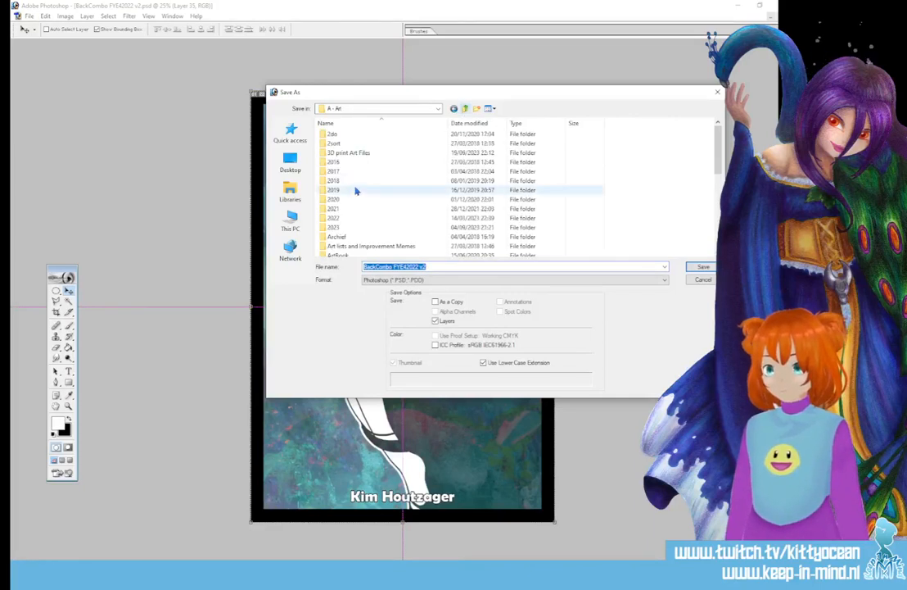
double_click(349, 231)
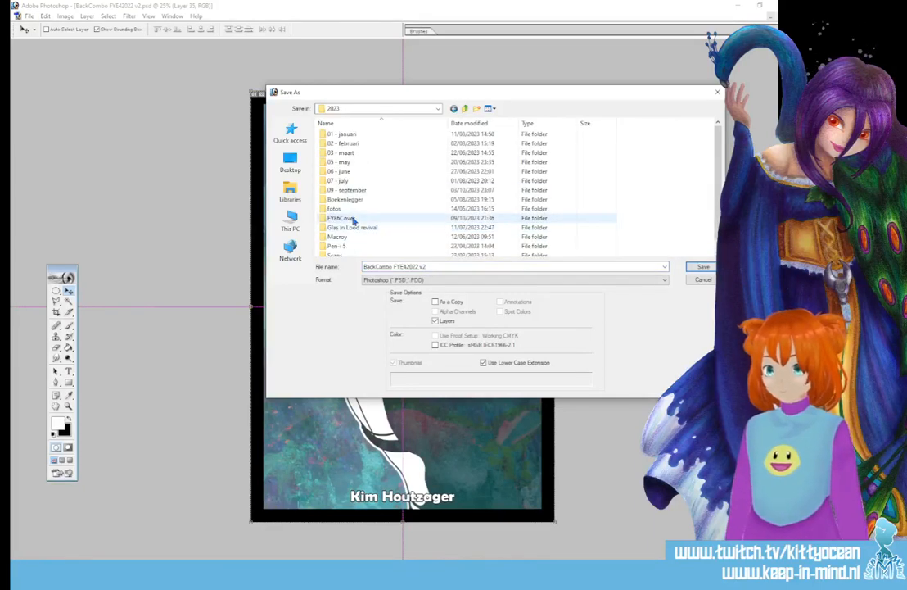
double_click(390, 218)
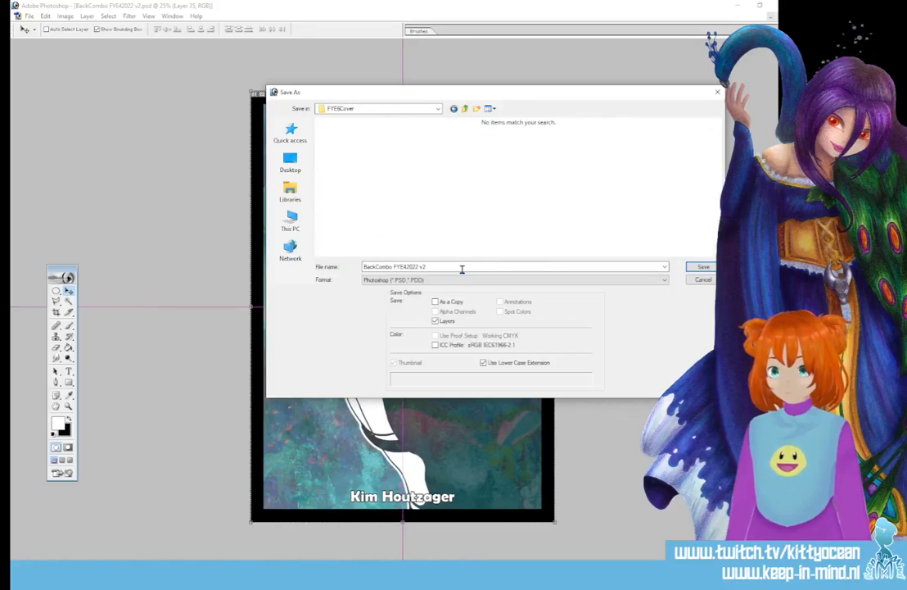
left_click(707, 270)
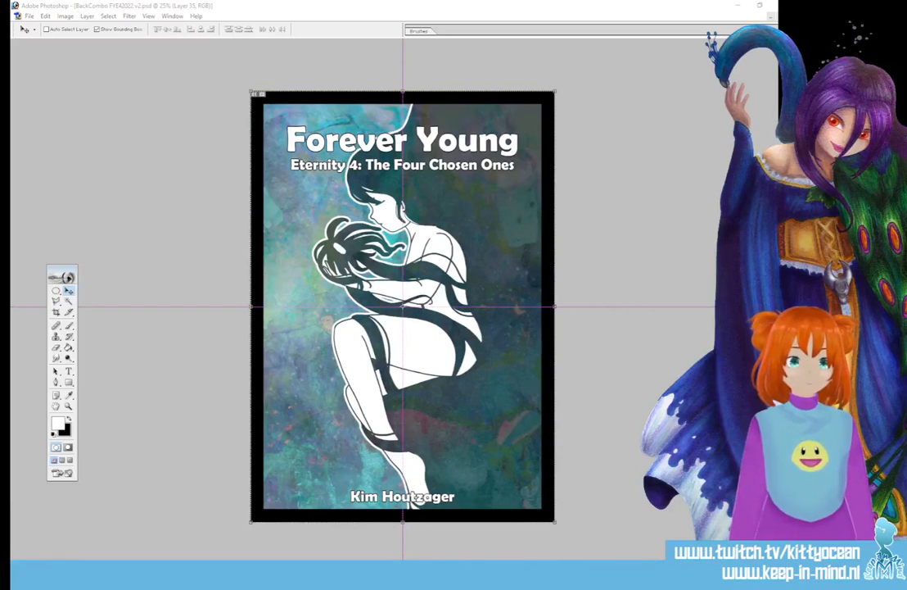
Step: Save the cover as a new Photoshop file named BackCombo FYE6 2023 in the FYE6Cover folder
left_click(29, 15)
left_click(72, 109)
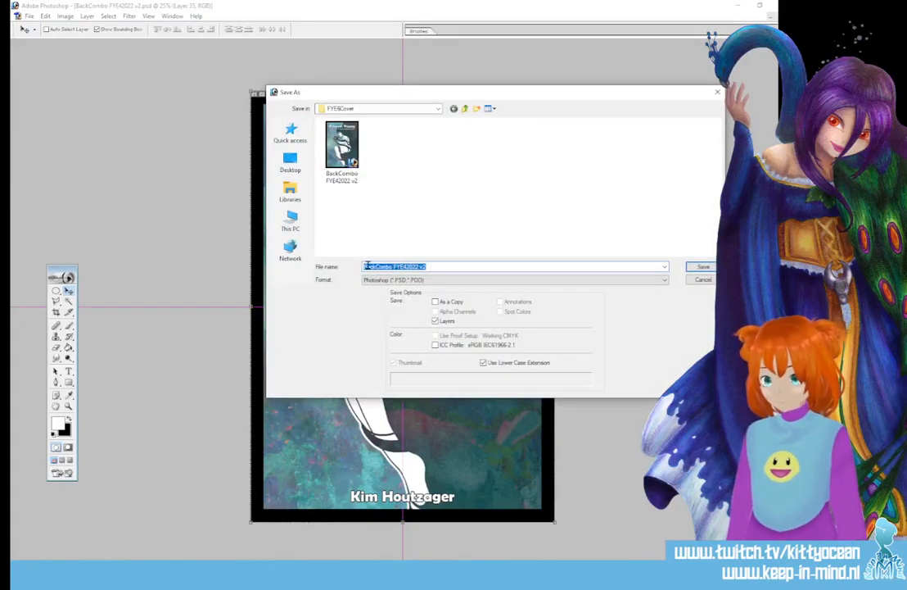
left_click_drag(397, 266, 444, 266)
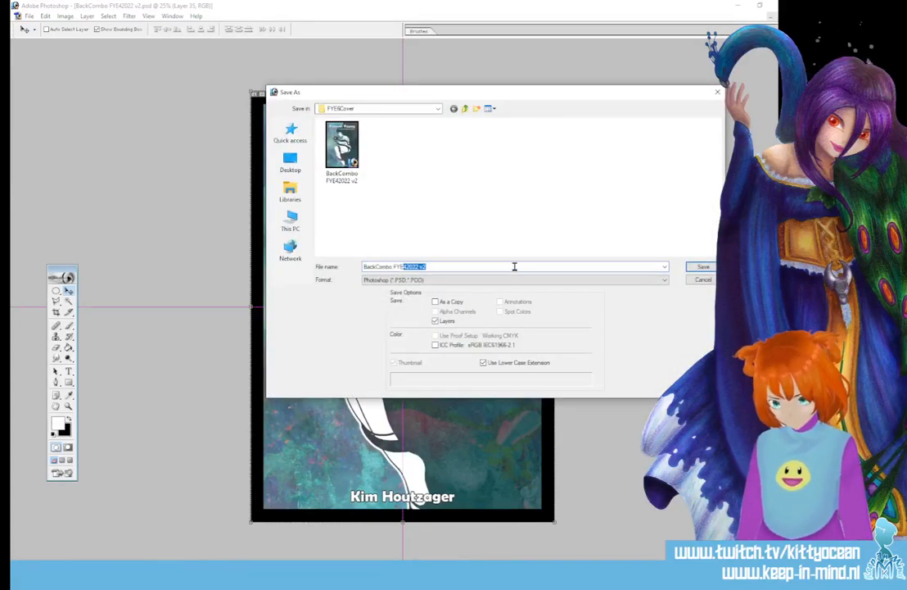
key("BackSpace")
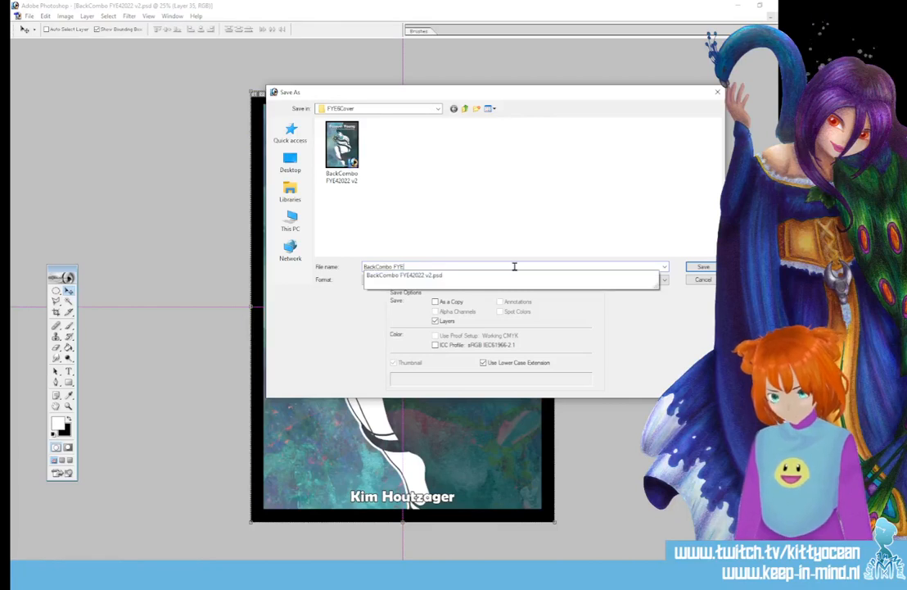
type("6")
key("BackSpace")
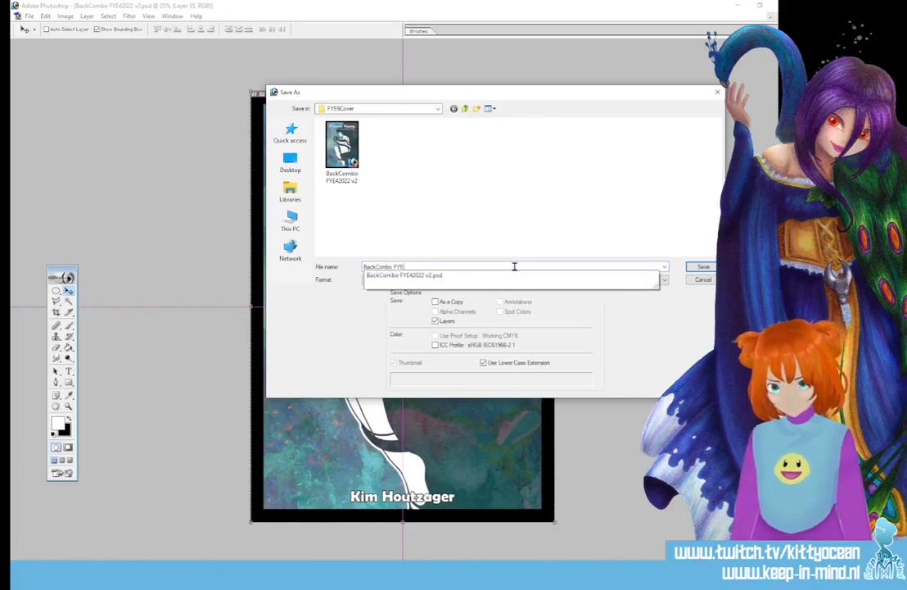
type("6 2023")
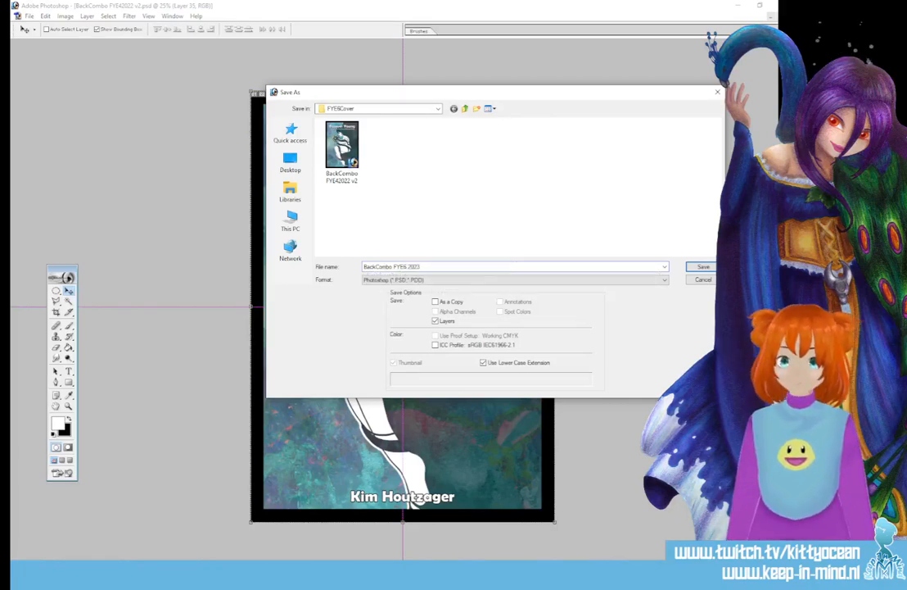
key("Return")
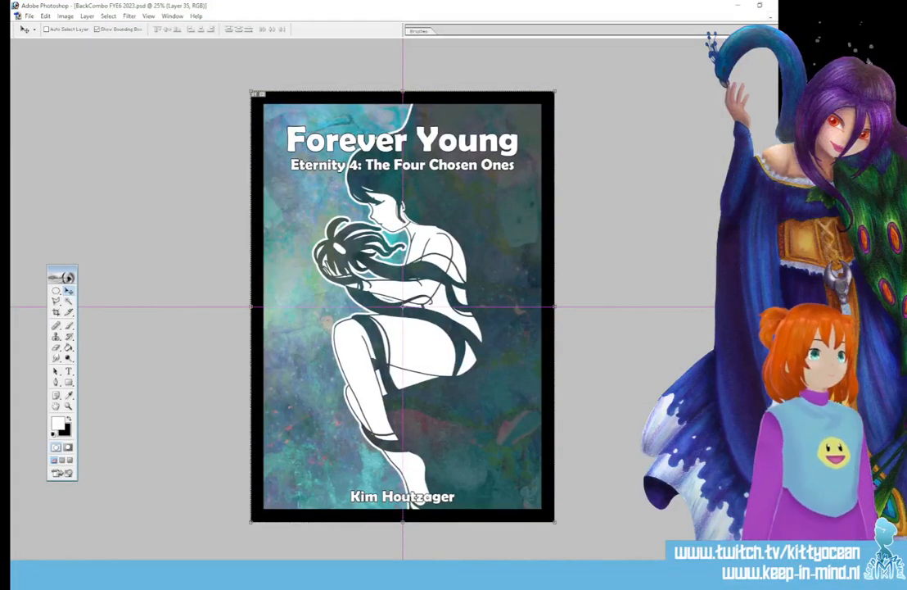
Step: Delete the text layer with the recommended ages and themes from the cover
key("ctrl+z")
key("Delete")
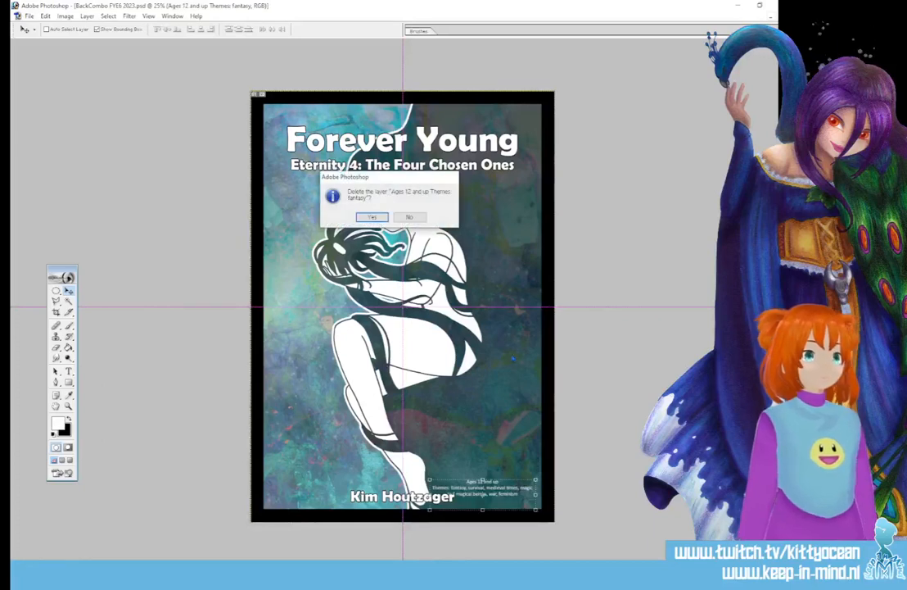
left_click(374, 215)
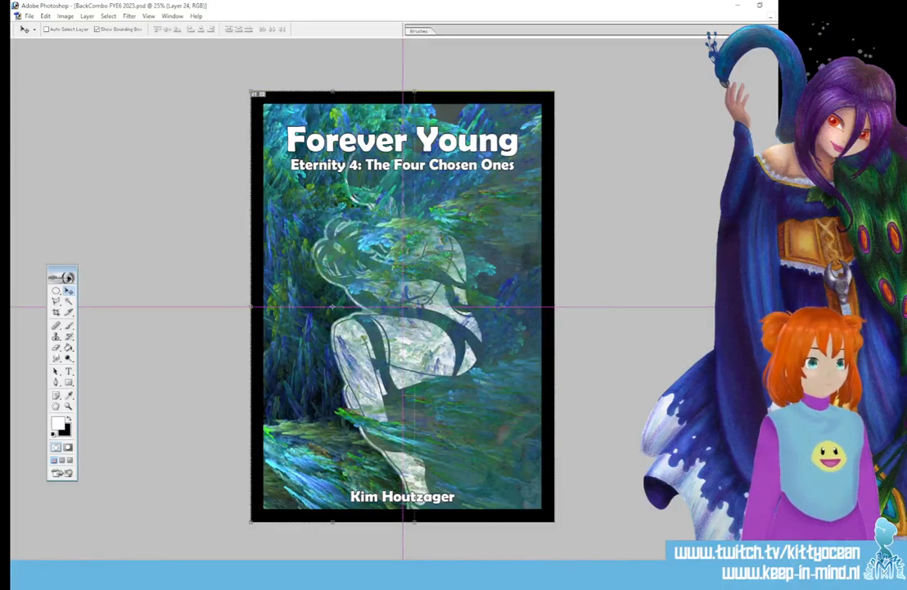
Step: Delete the old cover's background and artwork layers, including Layer 29, keeping only the title texts and the black frame
key("alt+[")
key("alt+[")
key("alt+[")
key("alt+[")
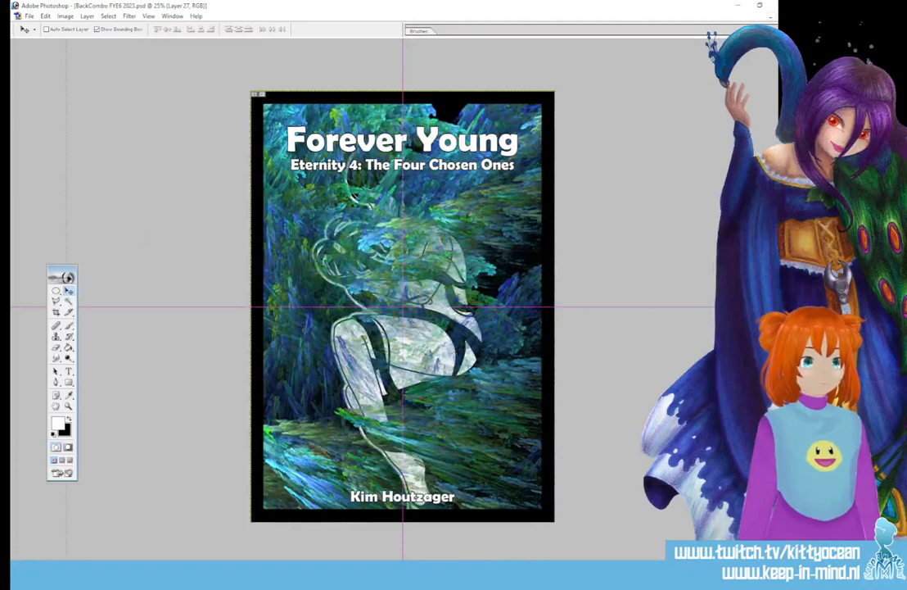
key("alt+[")
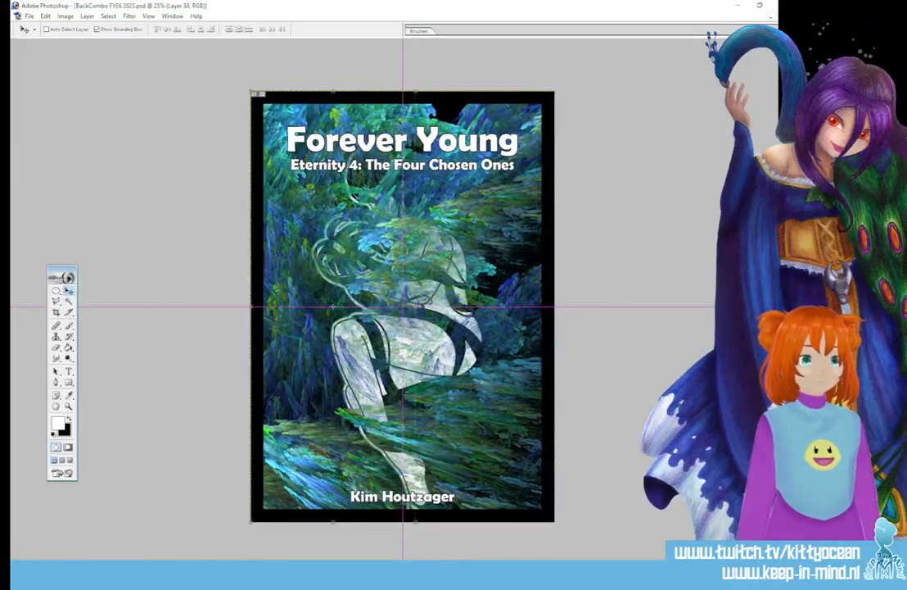
key("alt+[")
key("alt+[")
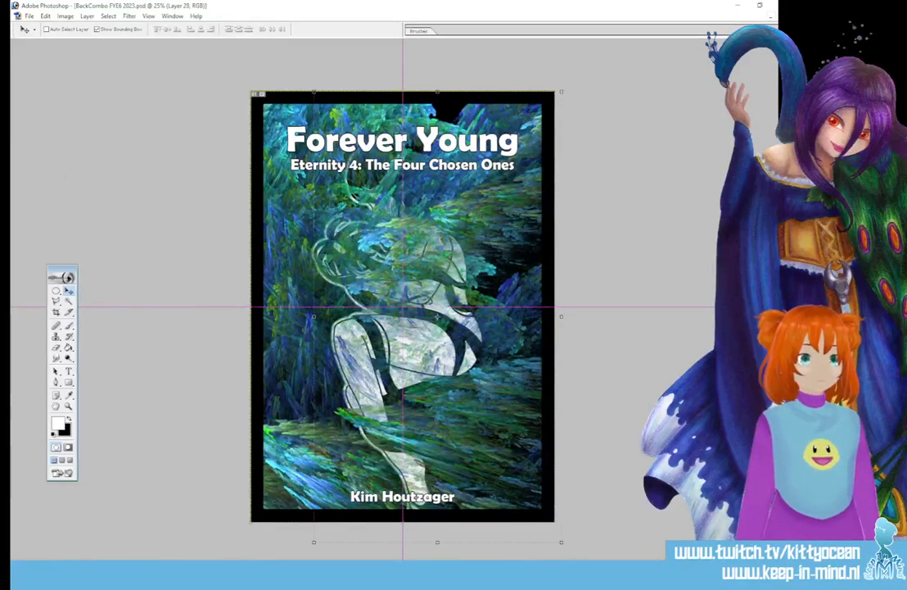
key("alt+[")
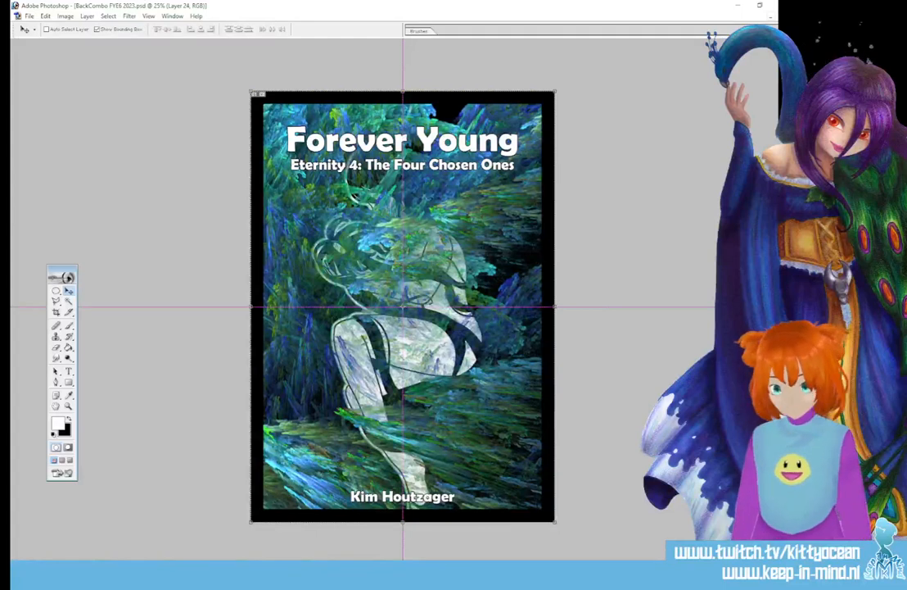
key("alt+[")
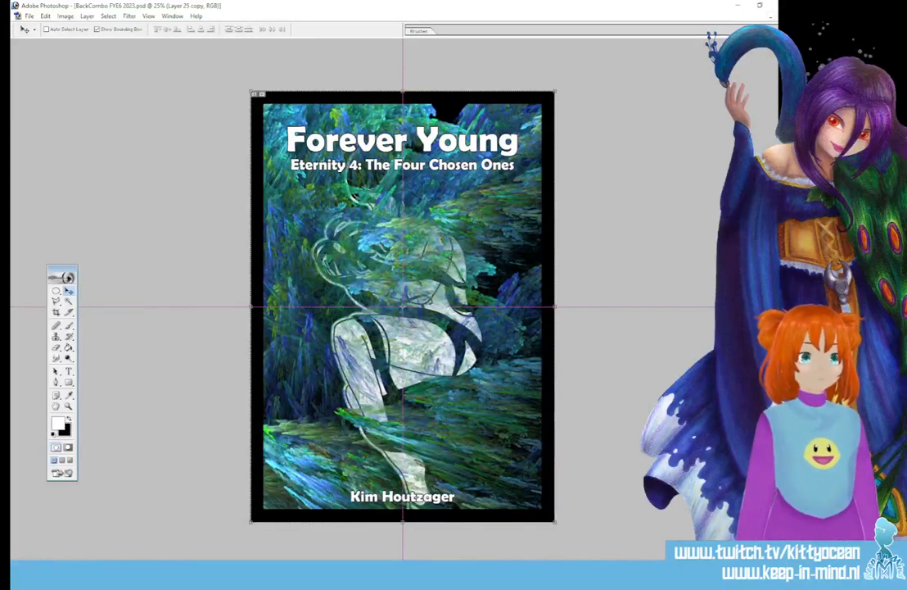
key("alt+[")
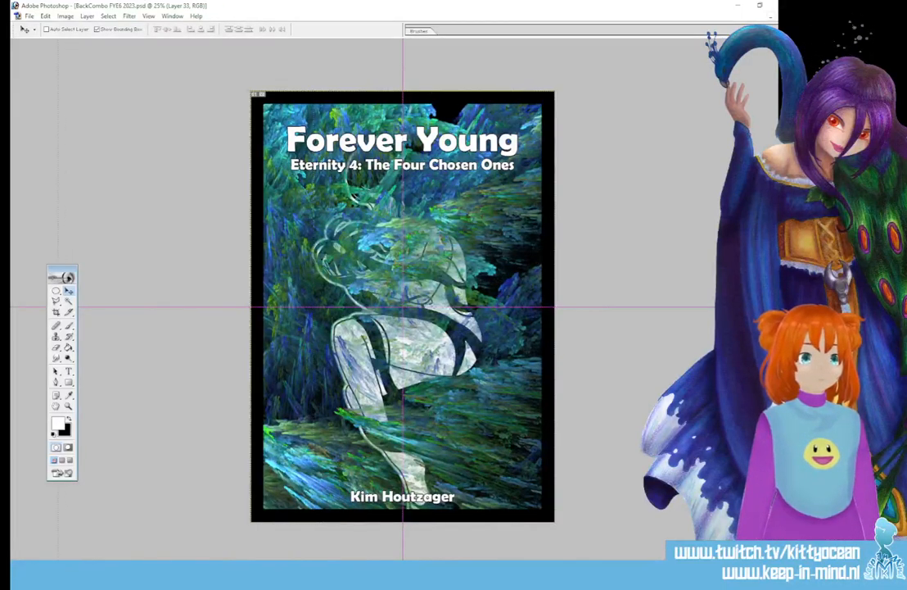
key("alt+[")
key("alt+[")
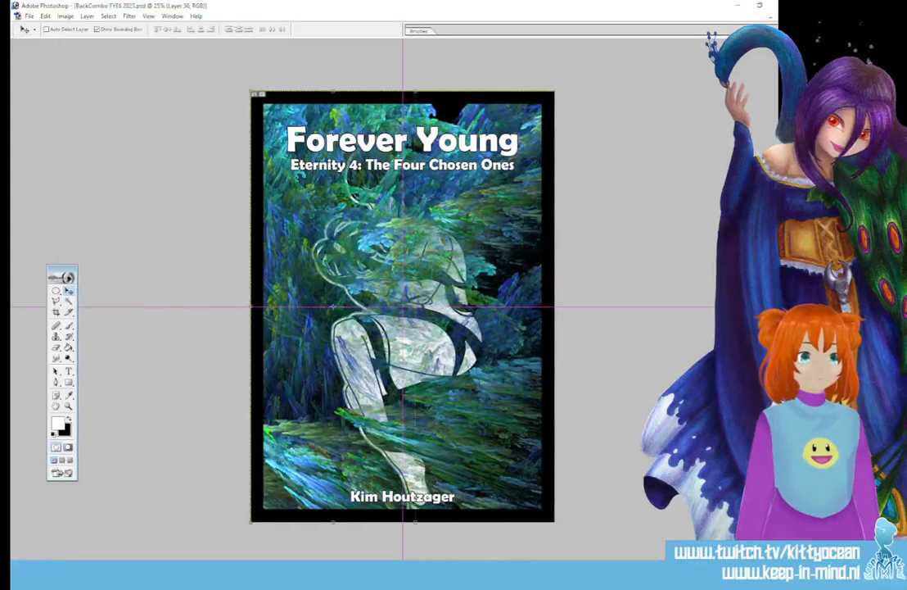
key("alt+[")
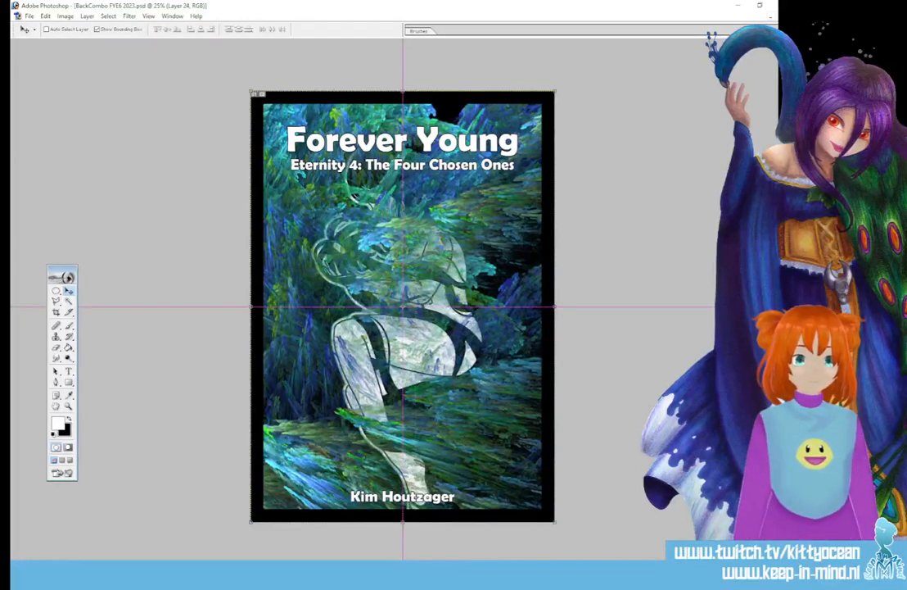
key("alt+]")
key("alt+]")
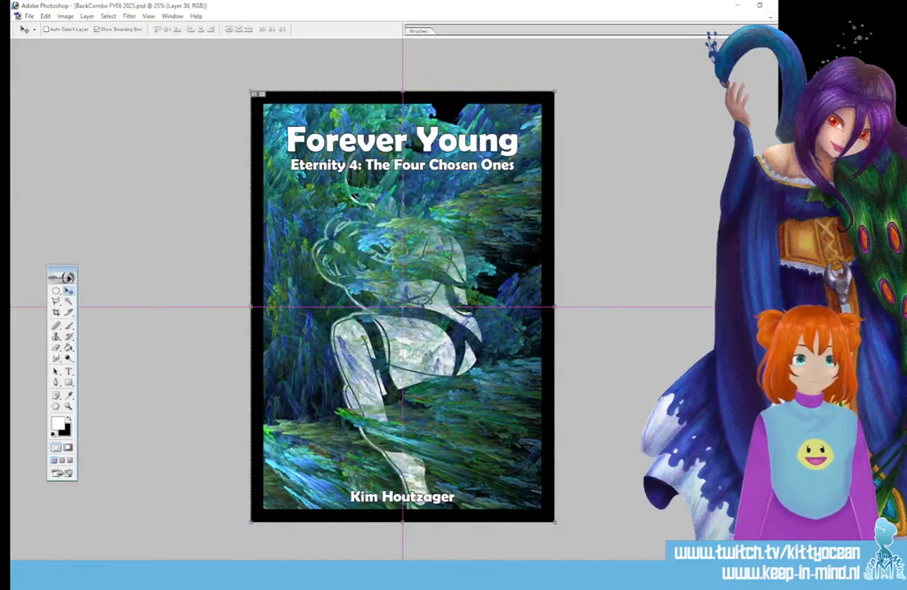
key("alt+[")
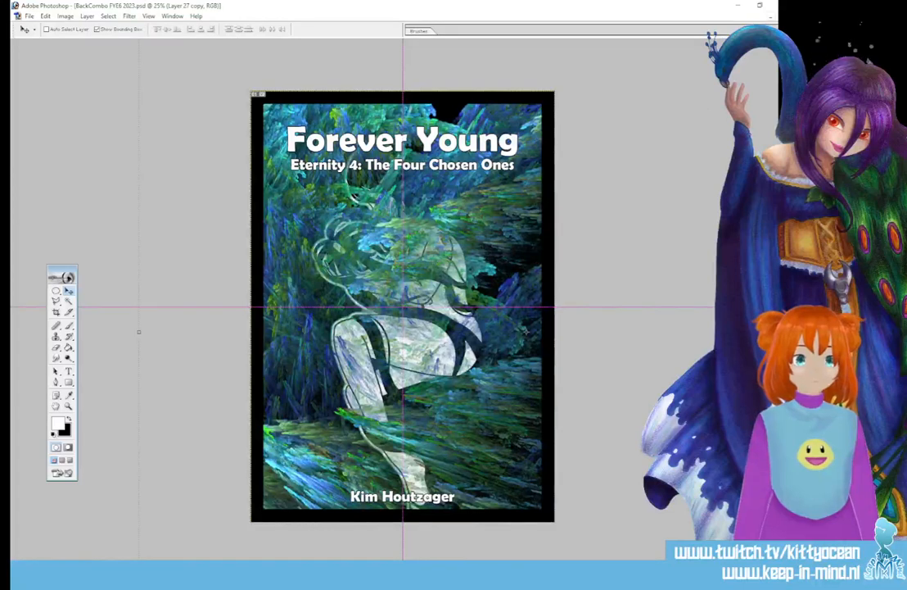
key("alt+[")
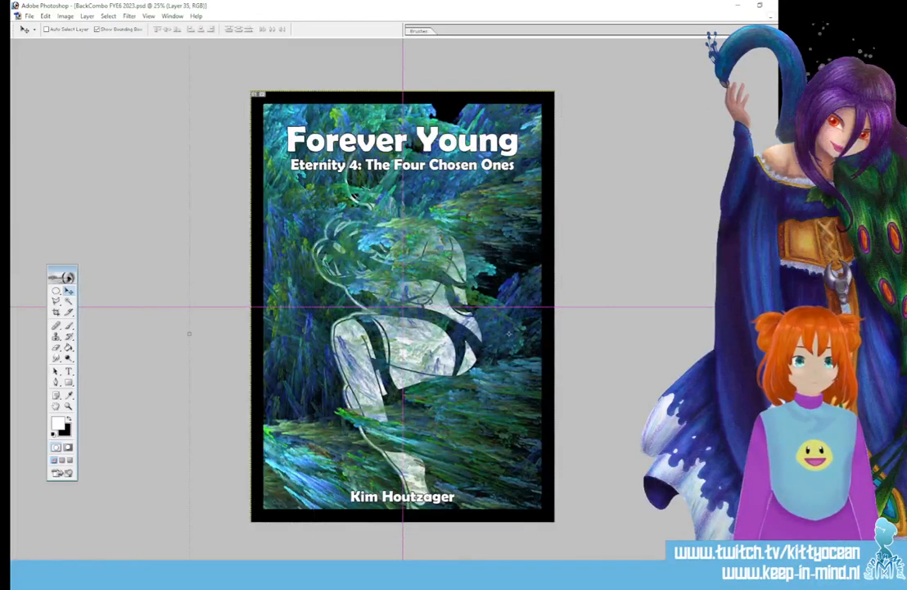
key("alt+]")
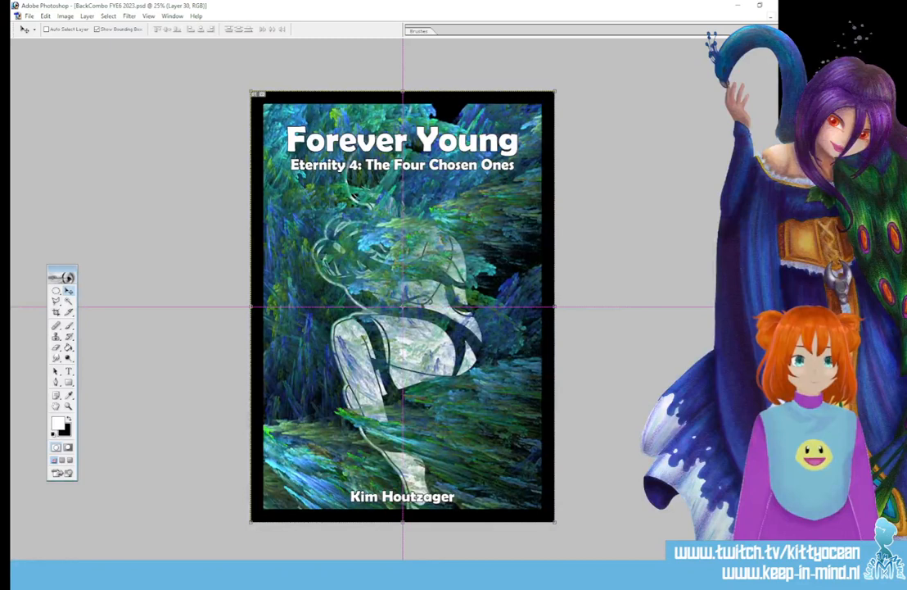
key("alt+[")
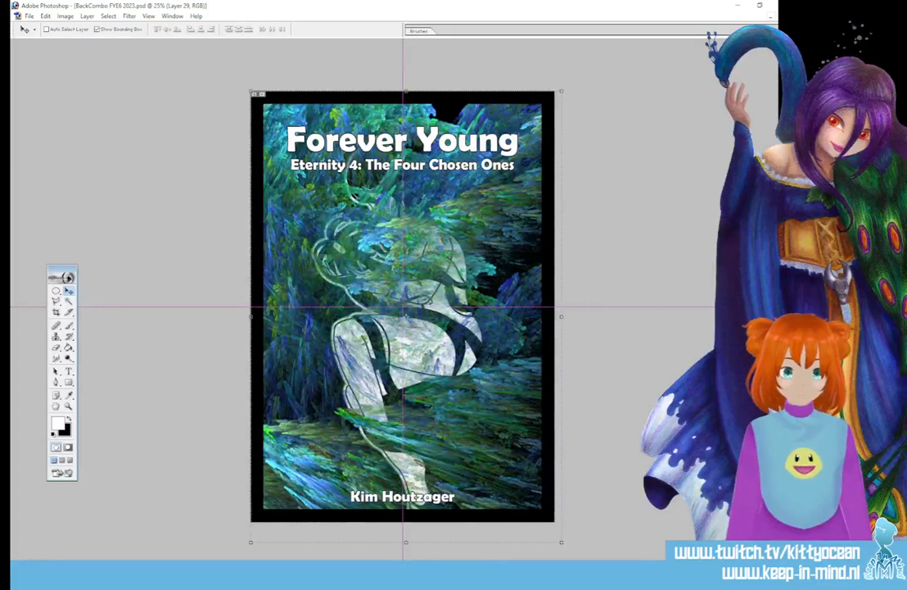
key("Delete")
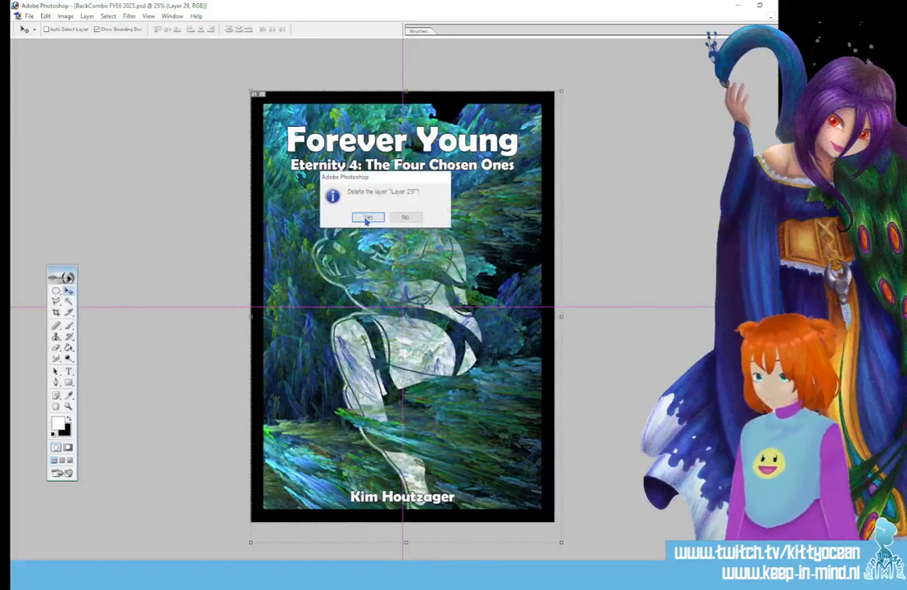
key("Return")
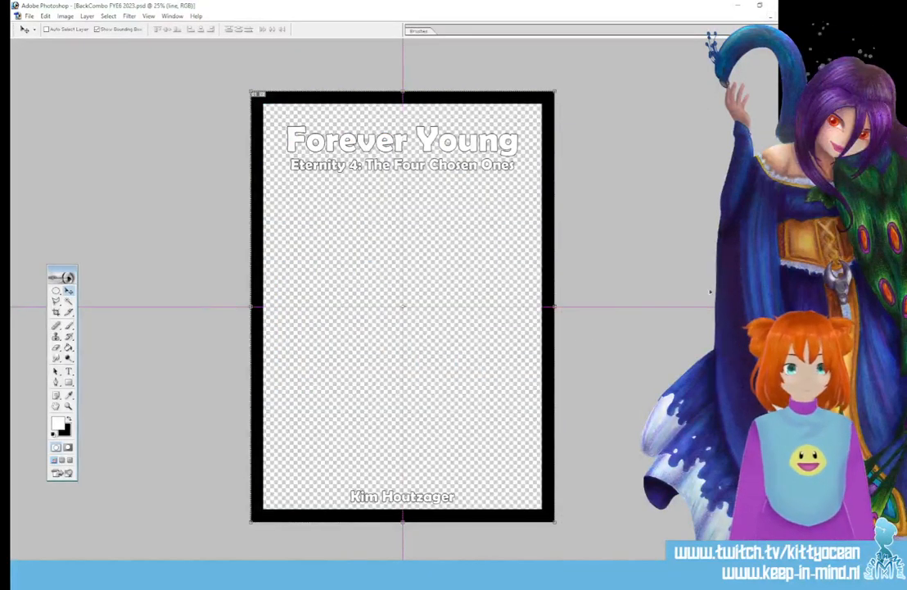
key("Delete")
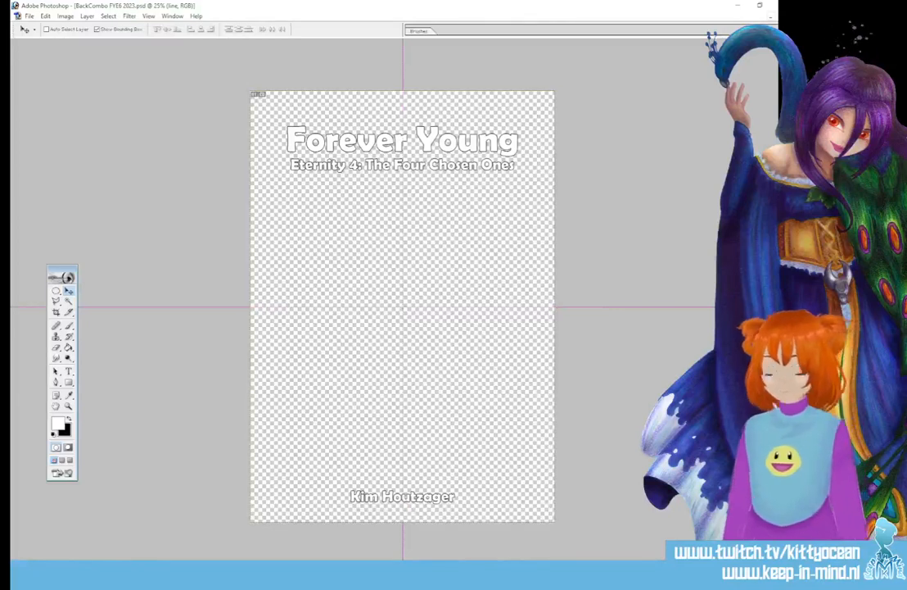
key("ctrl+z")
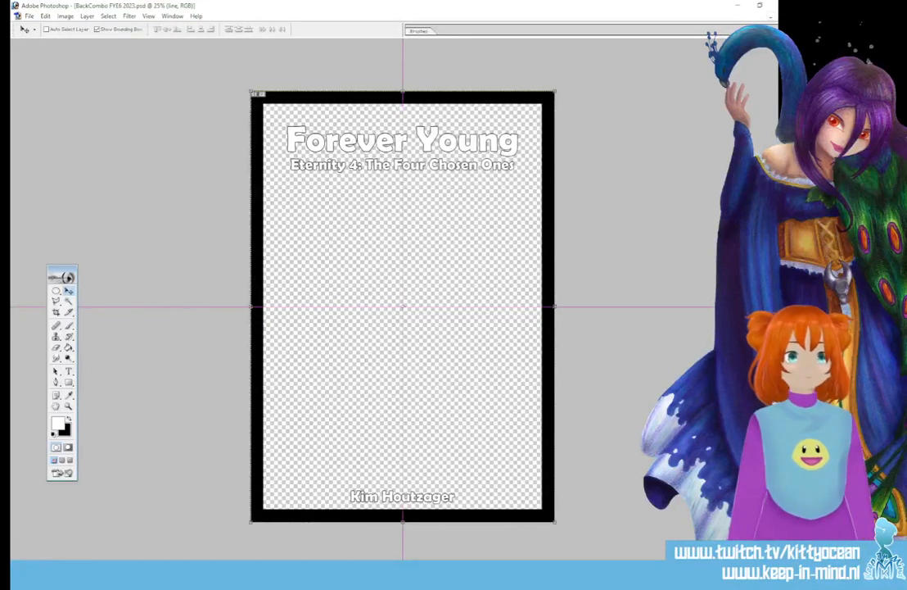
Step: Change the cover's English subtitle to "Eternity 6: The curse of the High Ones"
key("alt+bracketright")
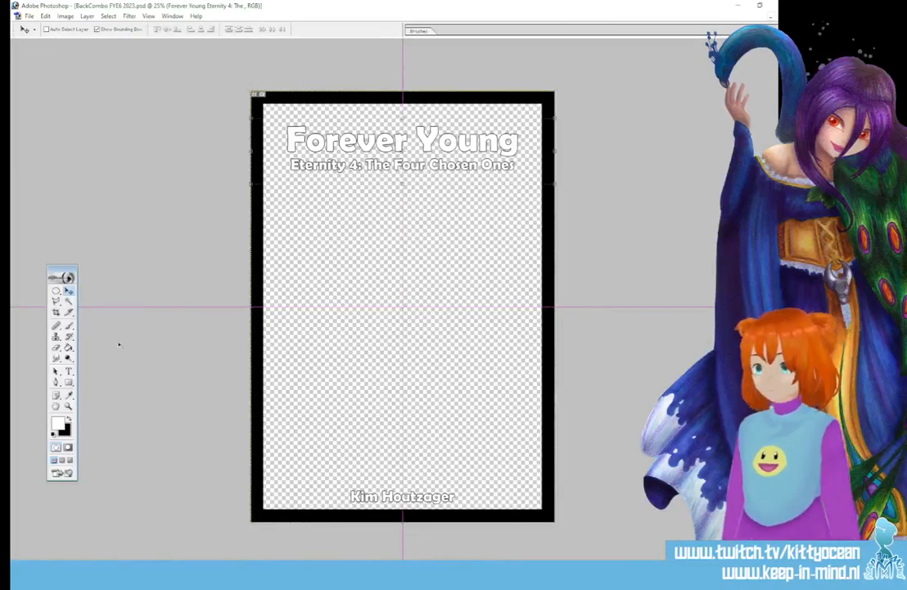
left_click(69, 371)
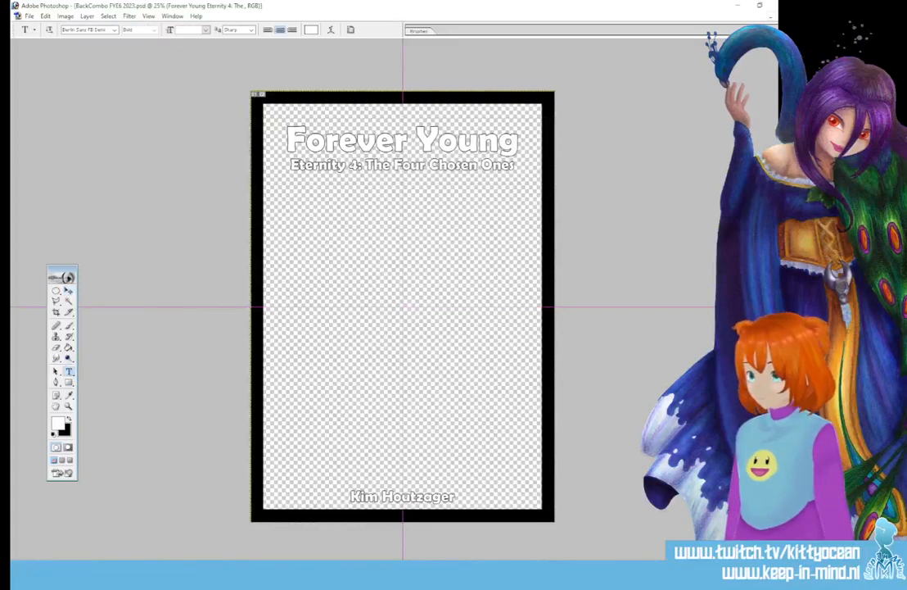
double_click(353, 164)
type("6")
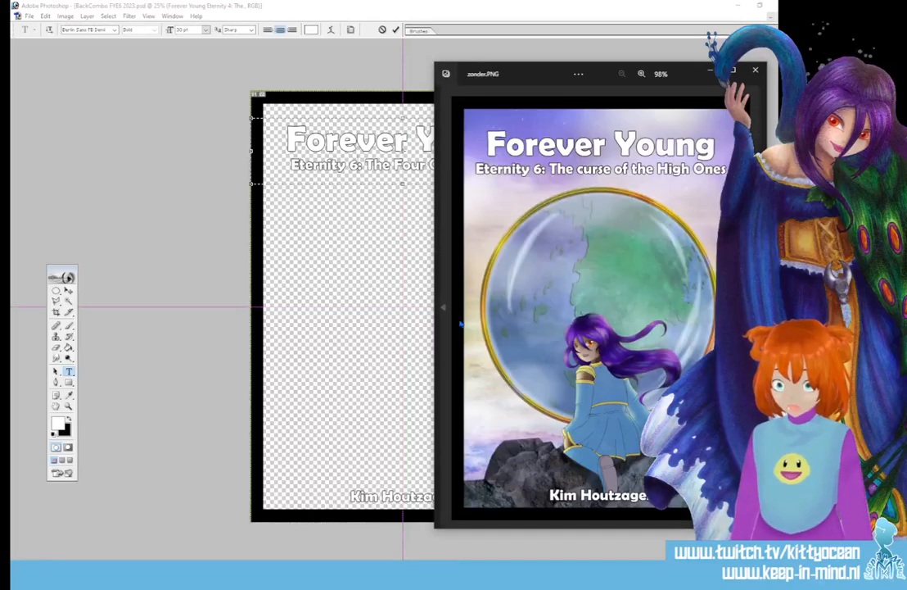
left_click(323, 135)
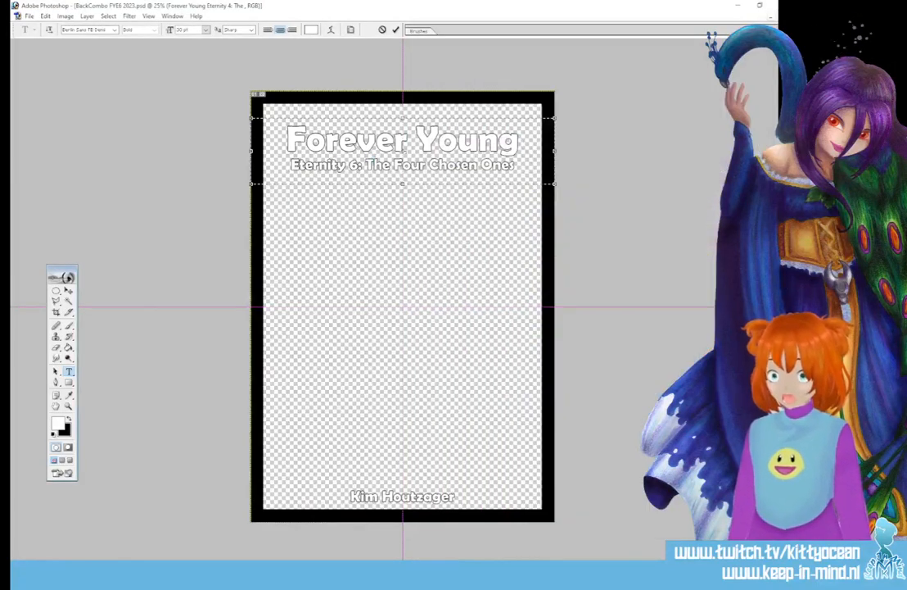
left_click_drag(394, 165, 476, 165)
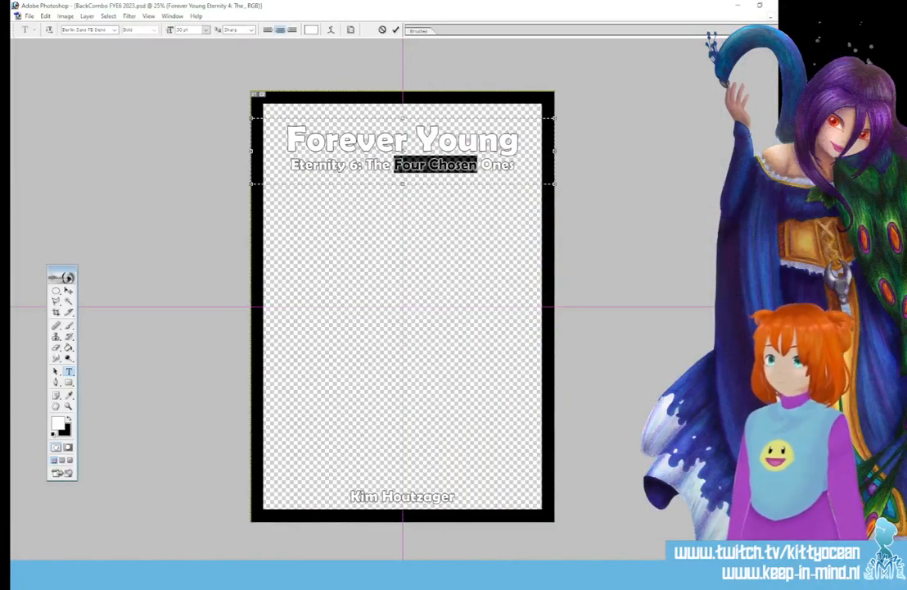
type("curse of the")
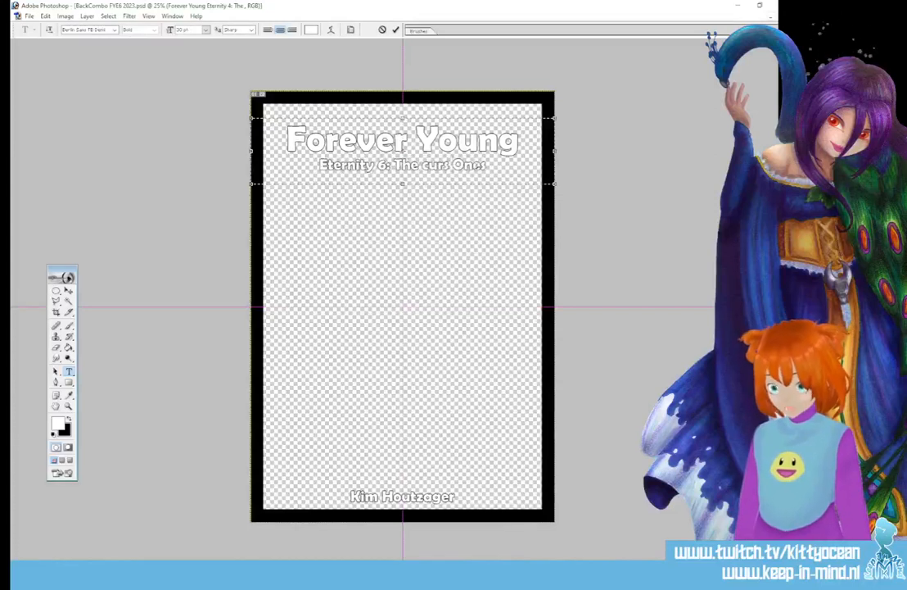
type(" High")
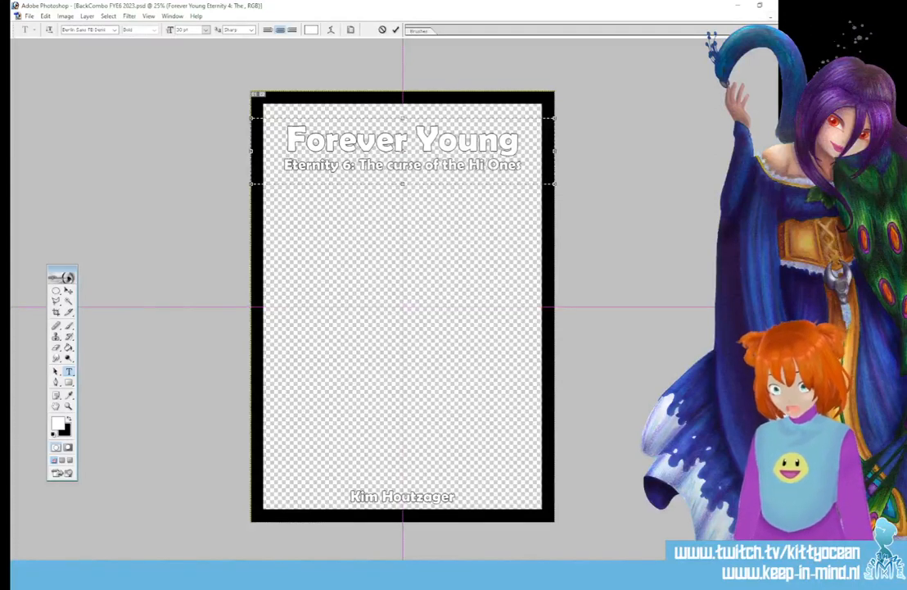
left_click(396, 29)
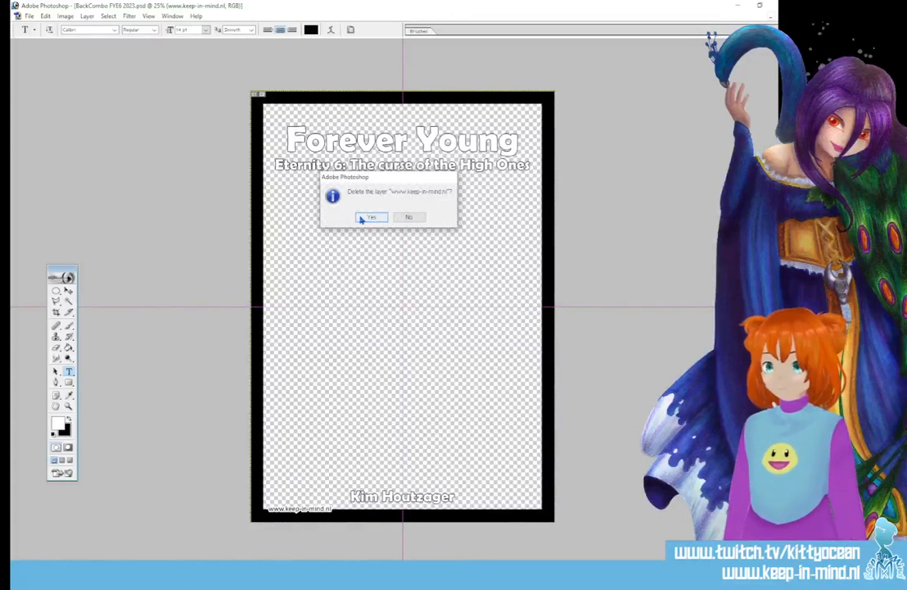
left_click(371, 214)
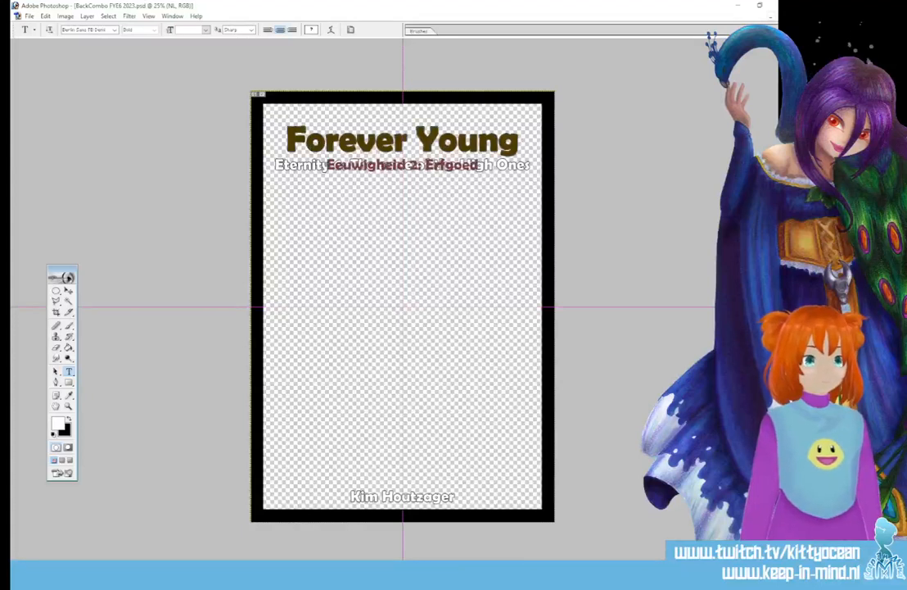
left_click(365, 217)
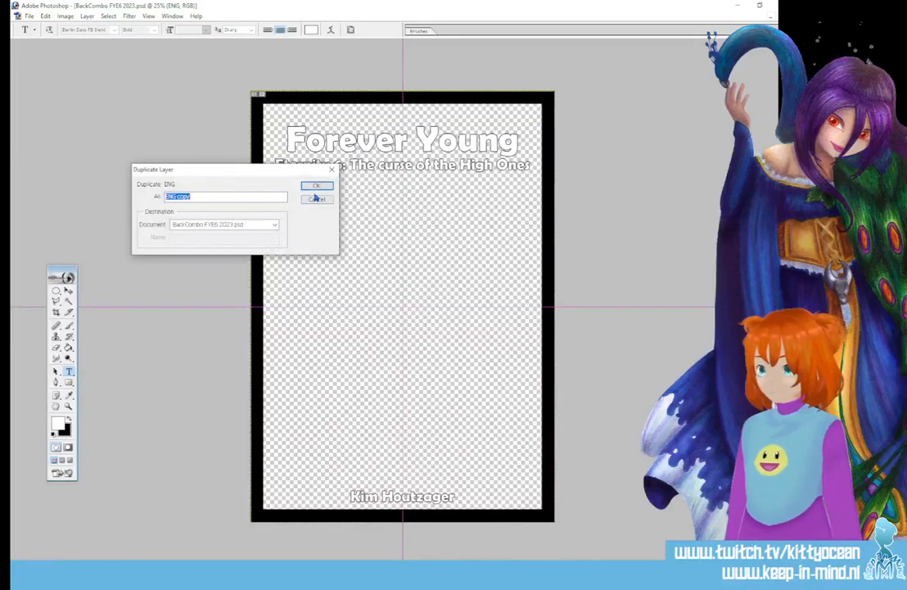
Step: Duplicate the ENG title layer as NL and replace the word Eternity with Eeuwigheid in the copy's subtitle
left_click(318, 188)
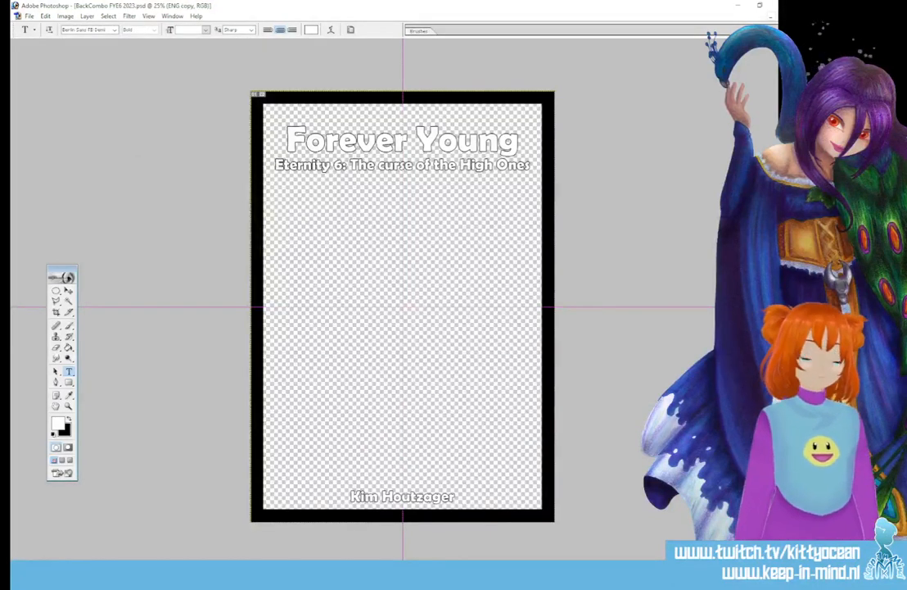
key("Return")
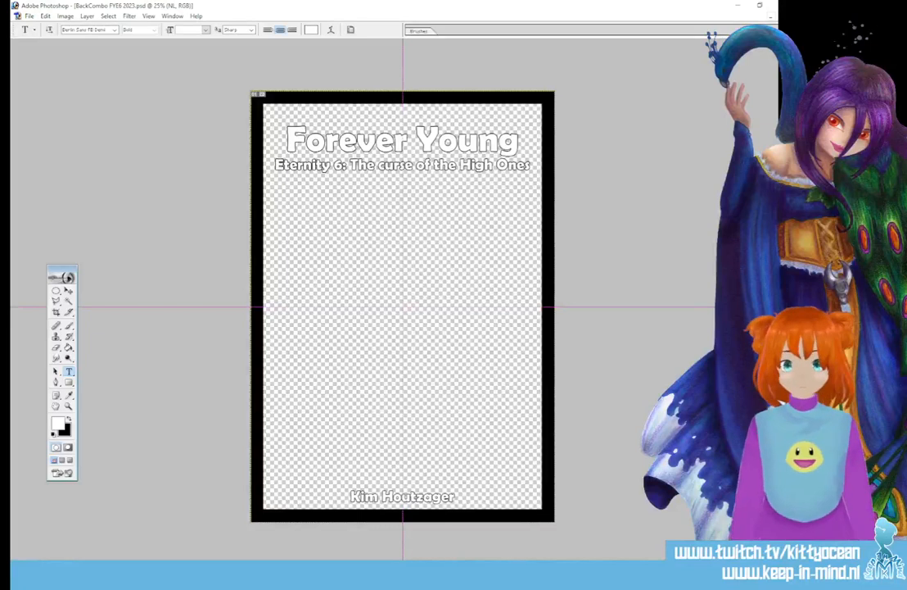
left_click_drag(277, 164, 331, 165)
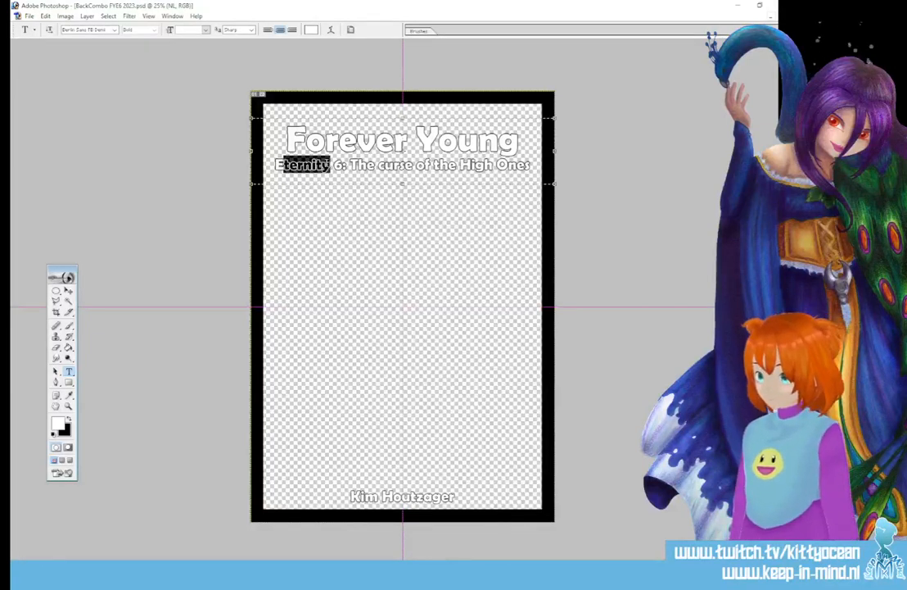
type("e")
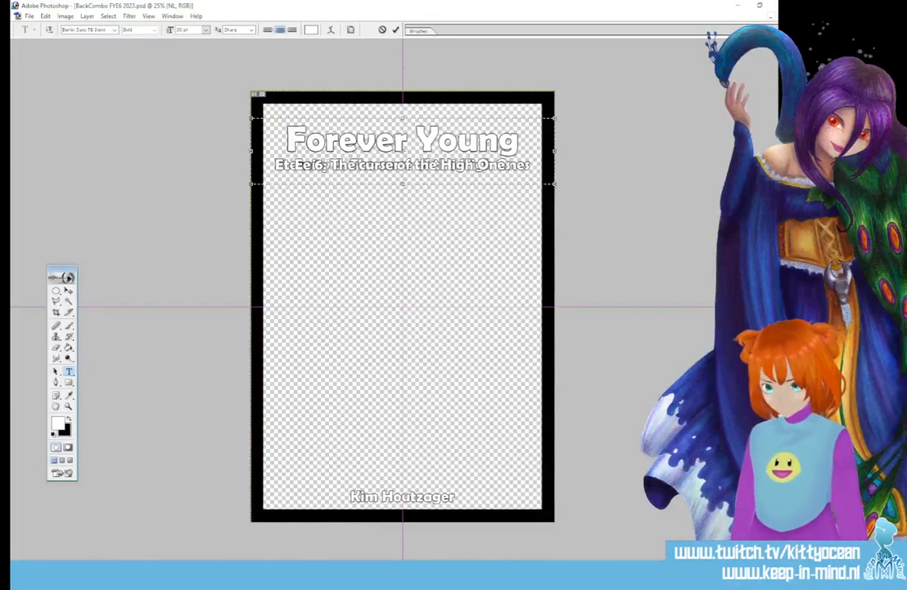
type("uwigheid")
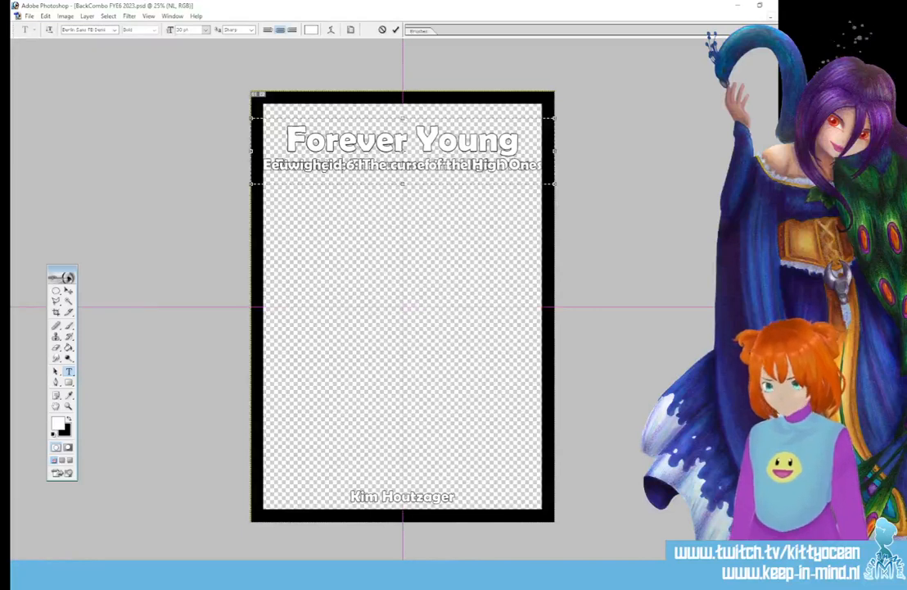
type(":")
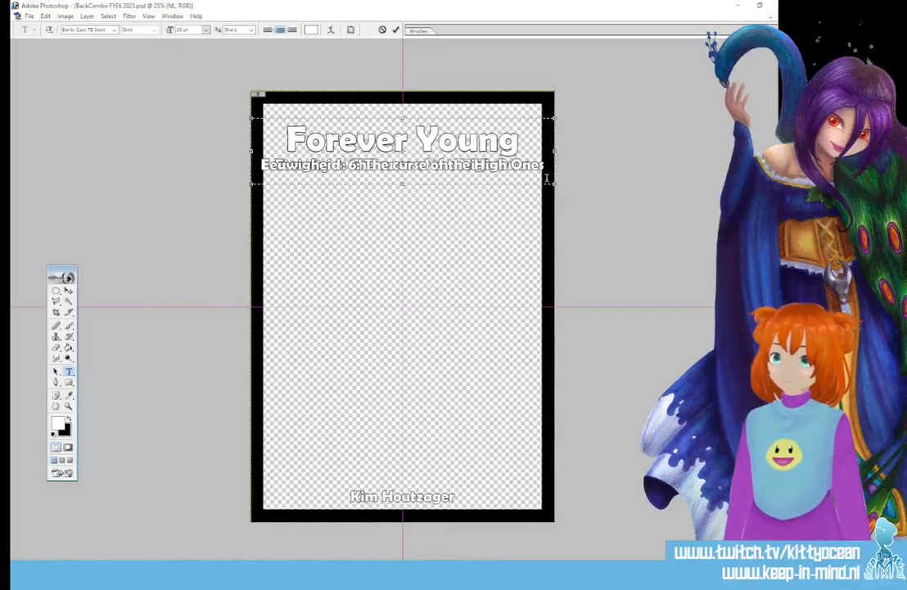
left_click(396, 30)
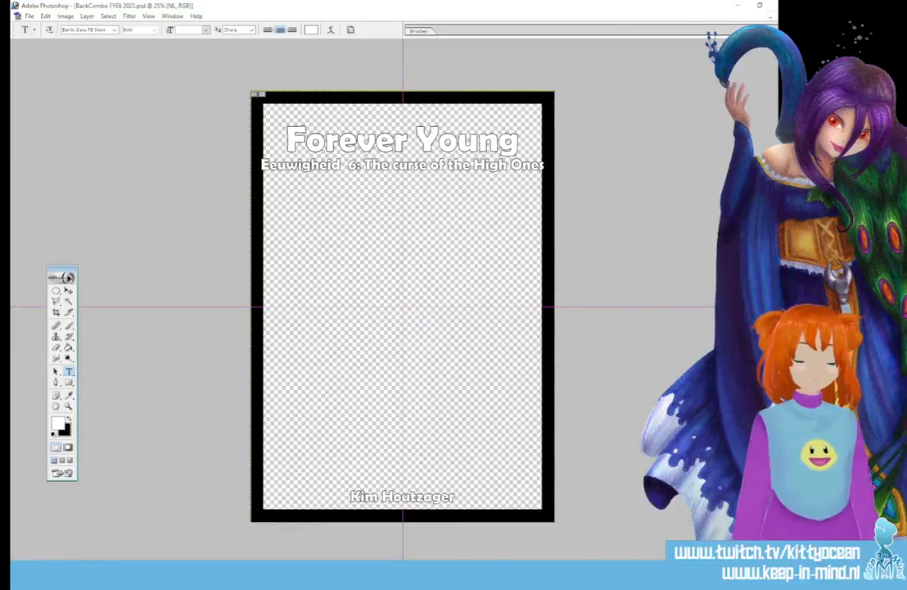
Step: Complete the Dutch subtitle so it reads "Eeuwigheid 6: De vloek van de Hogeren"
left_click(345, 164)
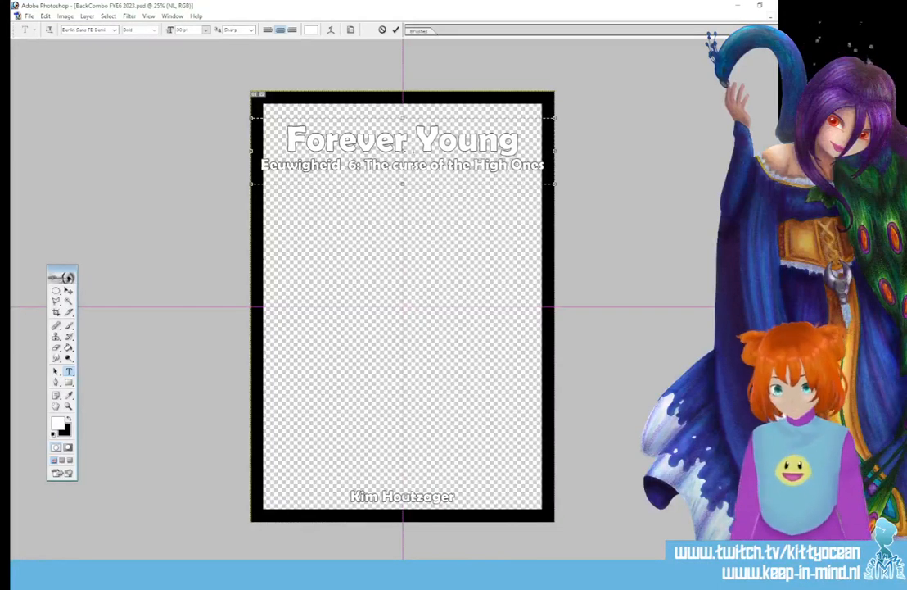
key("BackSpace")
left_click_drag(362, 165, 542, 164)
type("De")
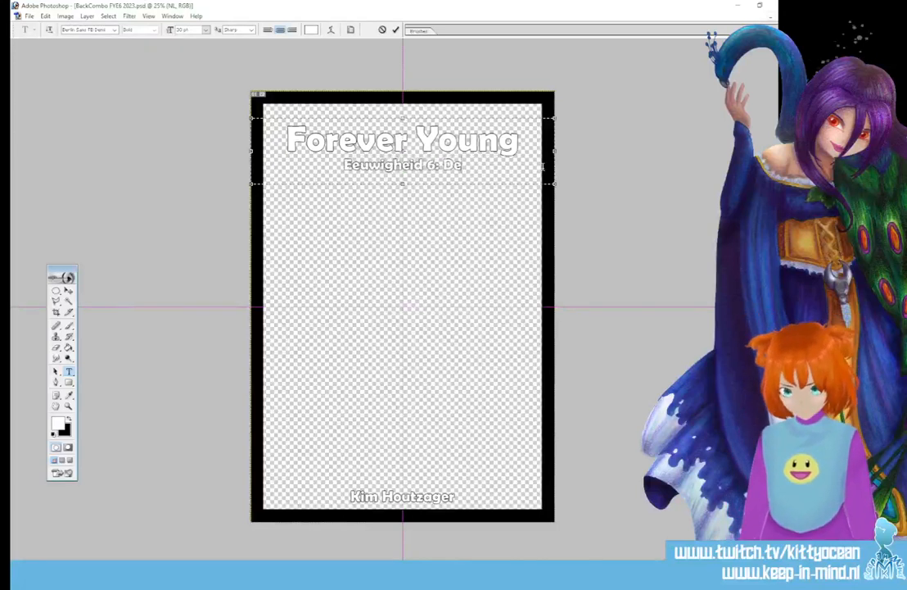
type(" vloek van de")
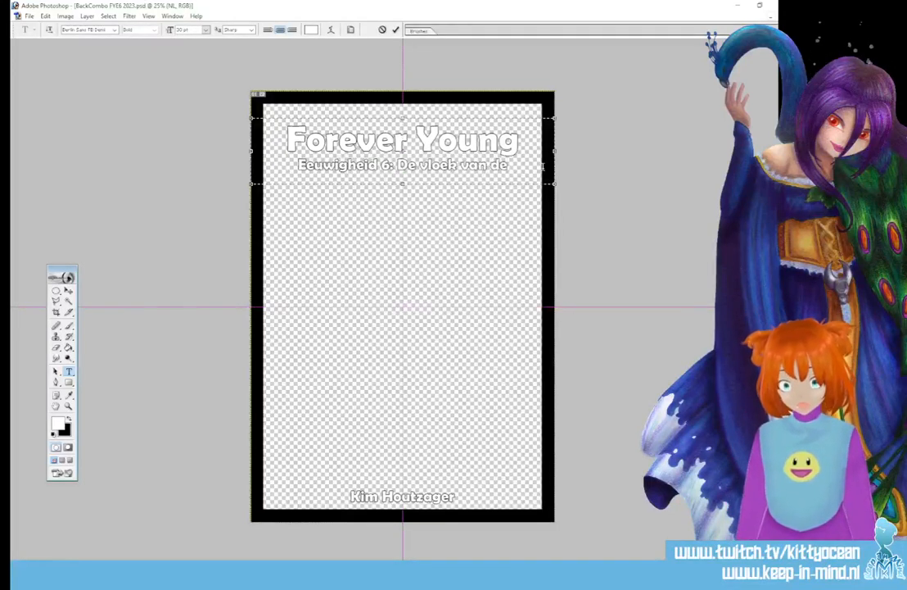
type(" Hogeren")
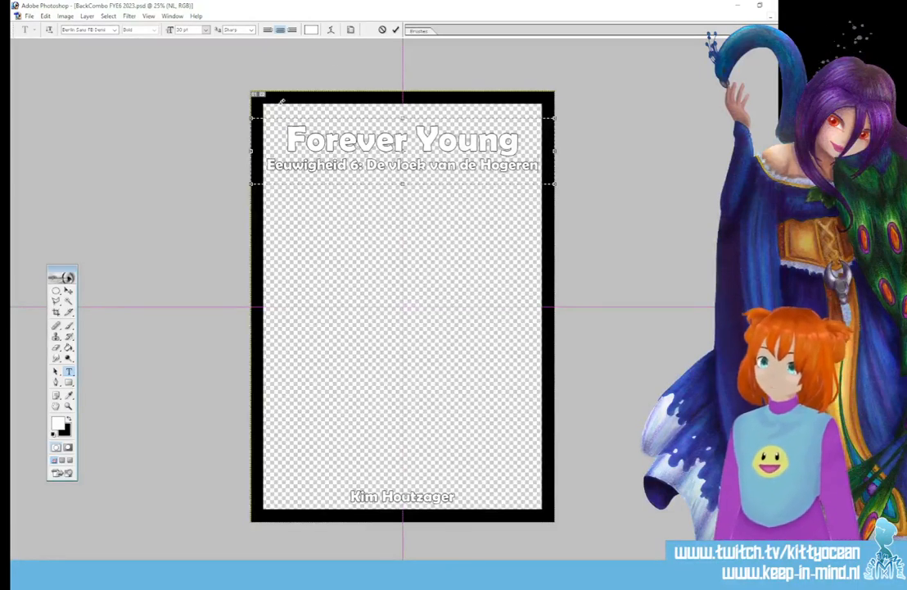
left_click(394, 31)
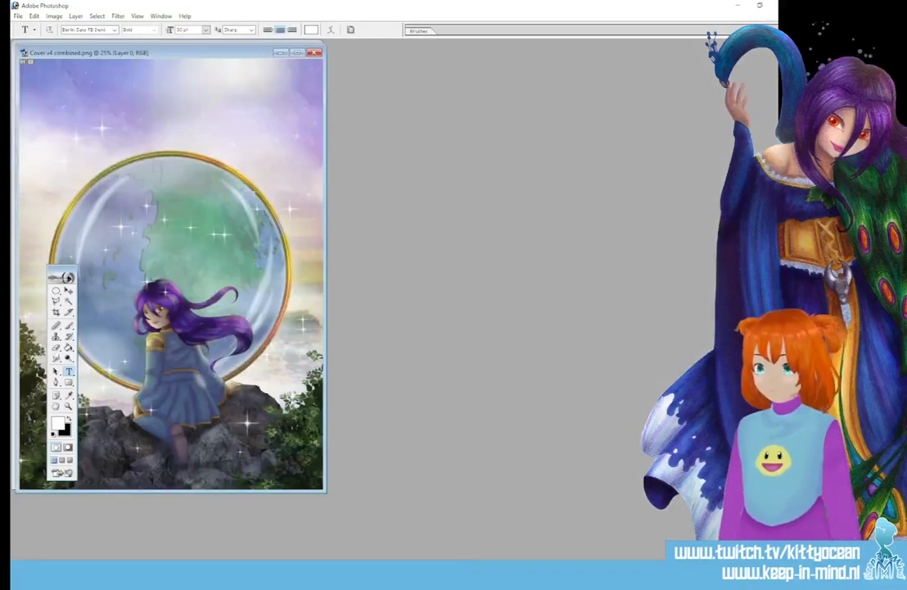
Step: Copy the whole Cover v4 combined.png artwork and paste it beneath the titles in BackCombo FYE6 2023
left_click_drag(191, 57, 504, 83)
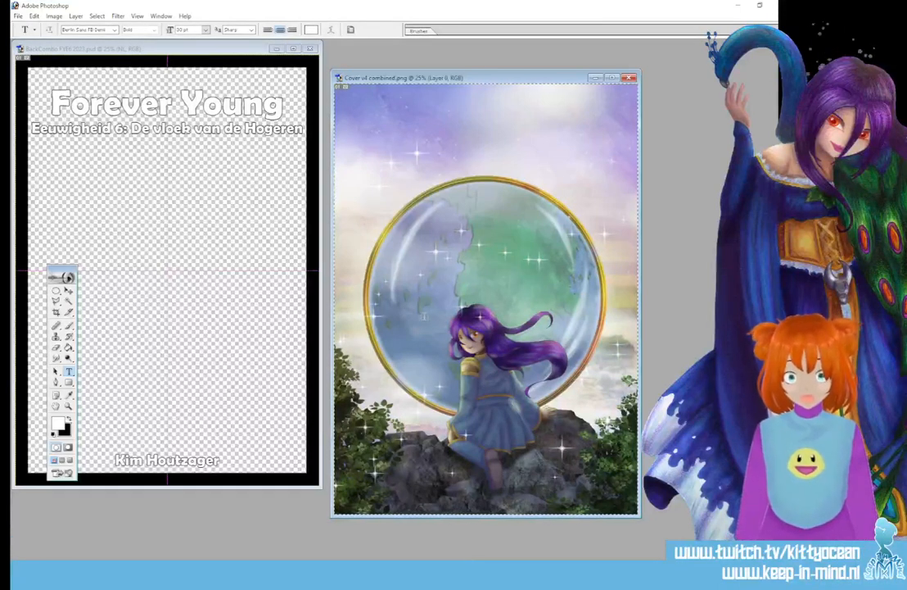
key("ctrl+a")
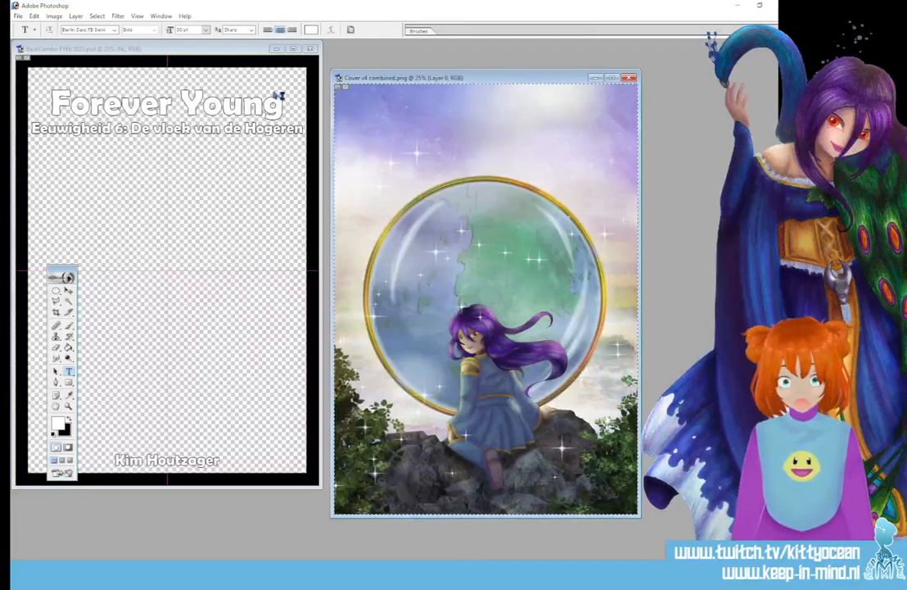
left_click(292, 48)
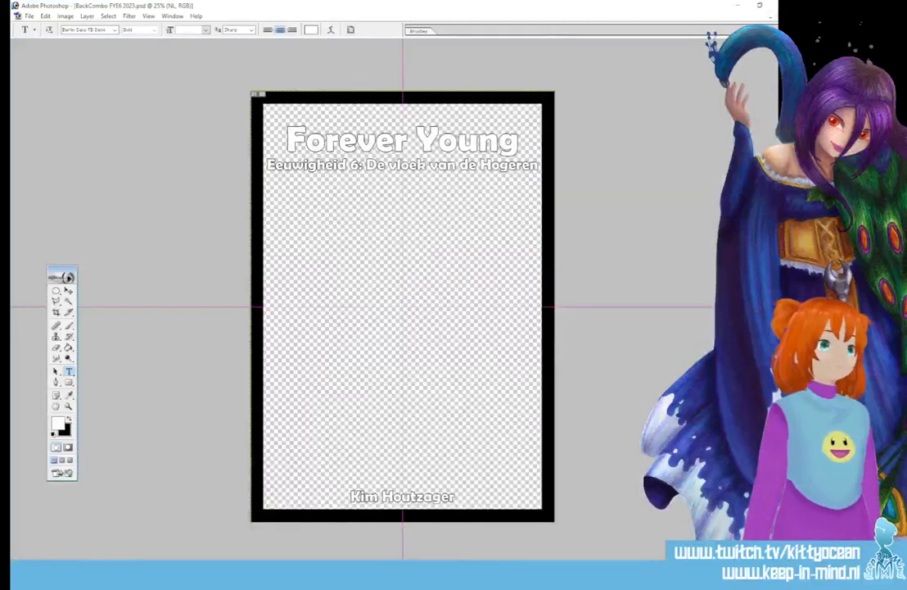
key("ctrl+v")
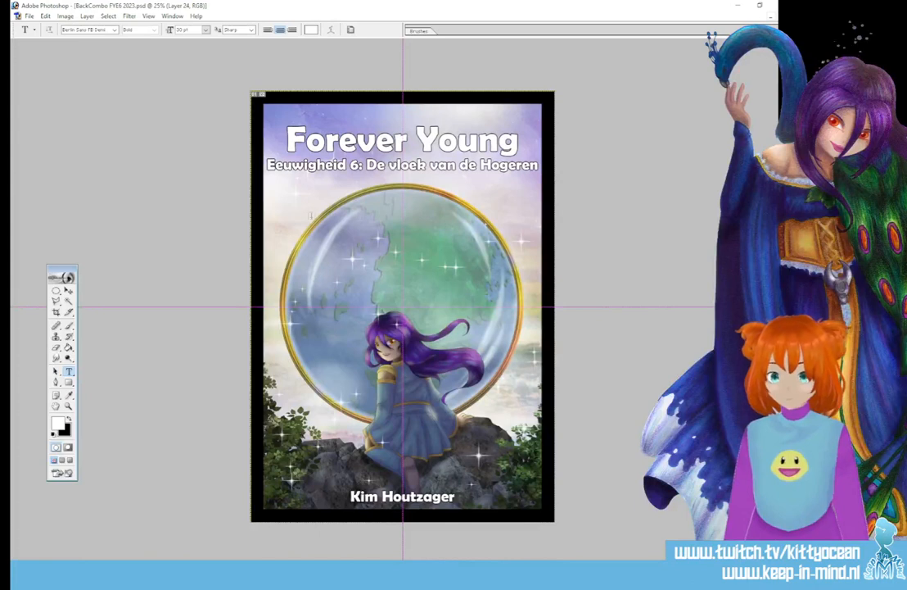
Step: Paste the Cover backside.png artwork into BackCombo FYE6 2023, close both source images and maximize the cover document
key("v")
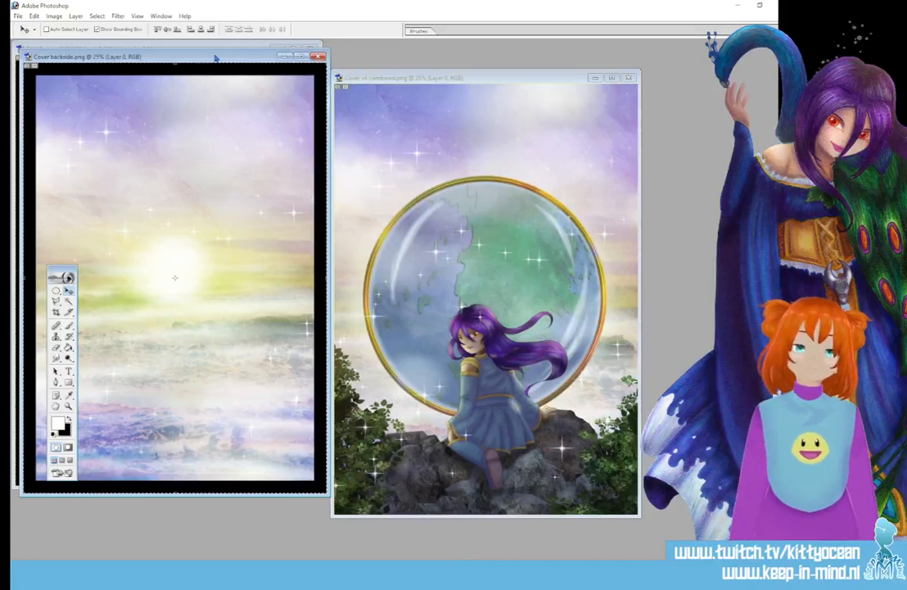
left_click_drag(226, 57, 565, 78)
left_click(243, 49)
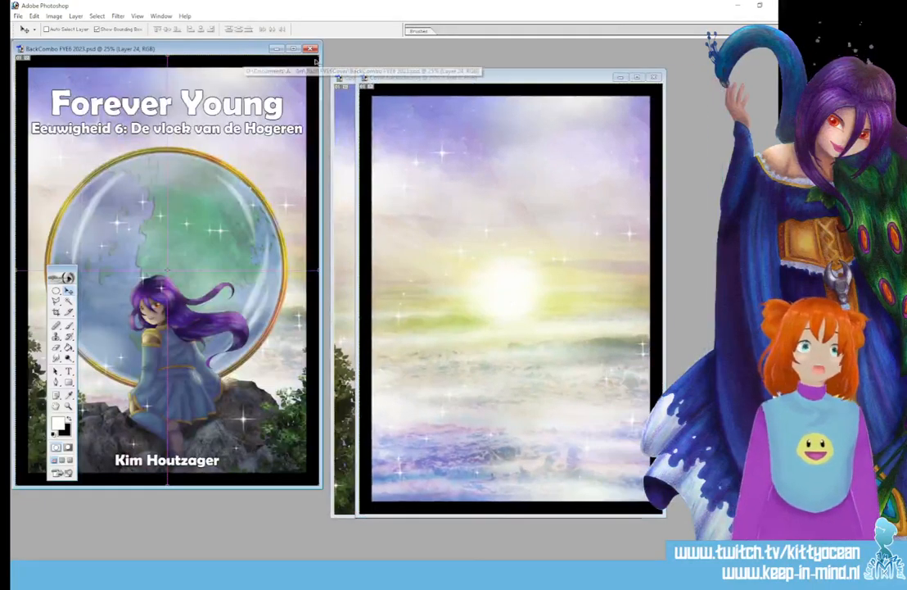
key("ctrl+v")
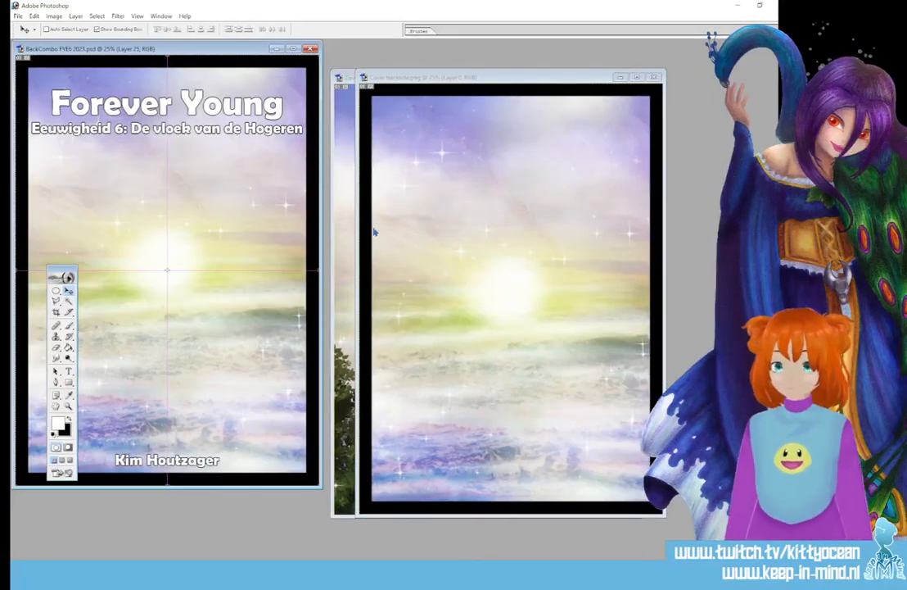
left_click(656, 77)
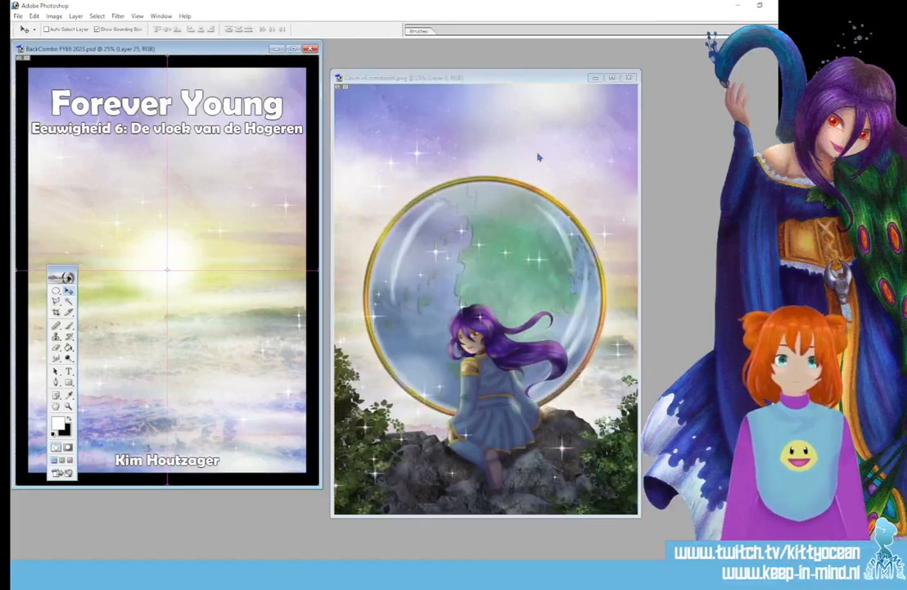
left_click(630, 77)
double_click(256, 48)
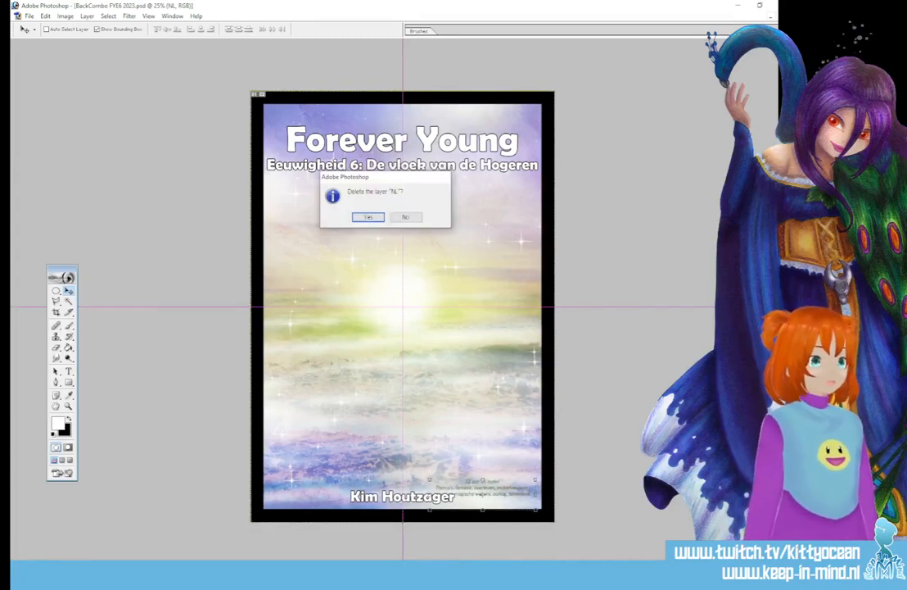
Step: Delete the old Dutch text layers with the age and theme notes and the back cover blurb
left_click(367, 217)
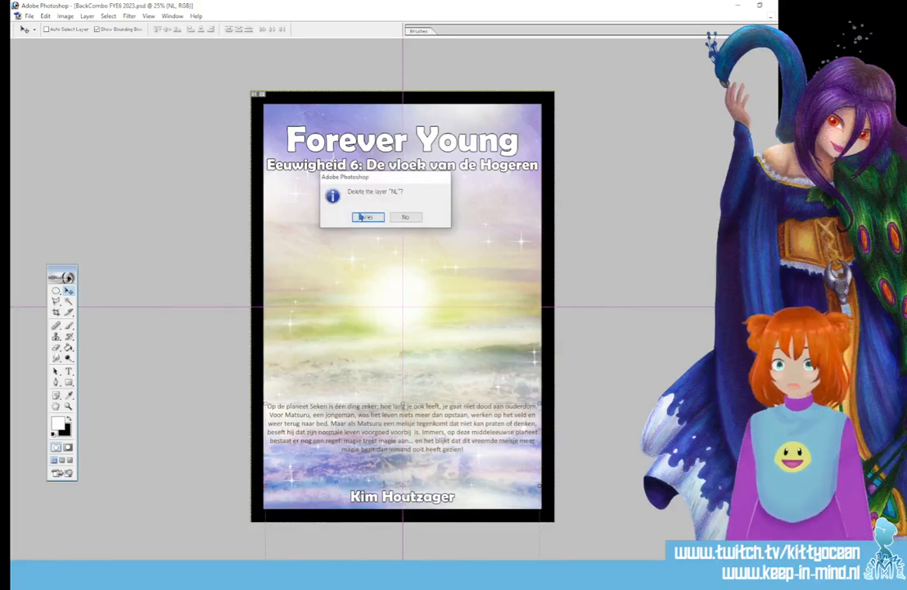
left_click(366, 217)
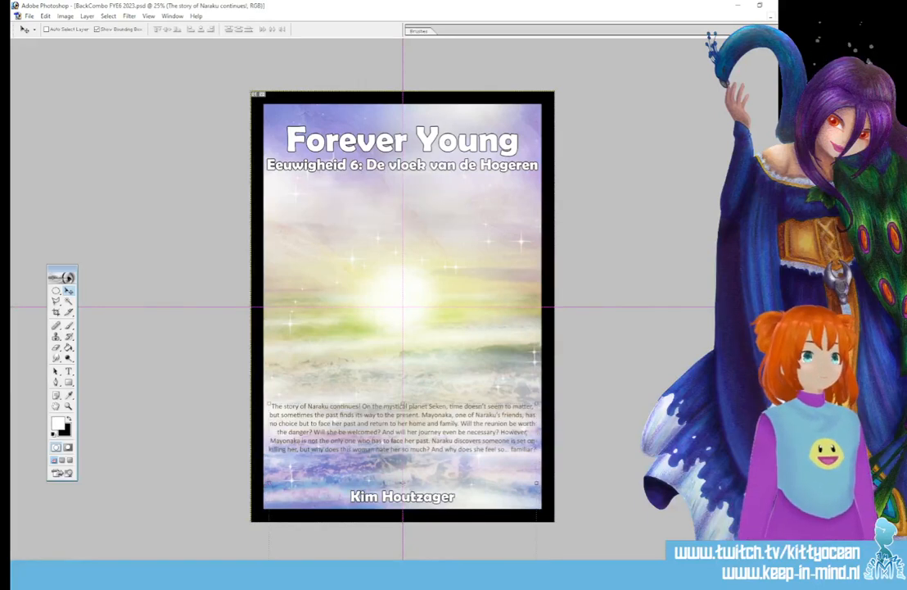
Step: Move the English blurb up to the area above the sun and centre it on the vertical guide
left_click_drag(505, 442, 501, 259)
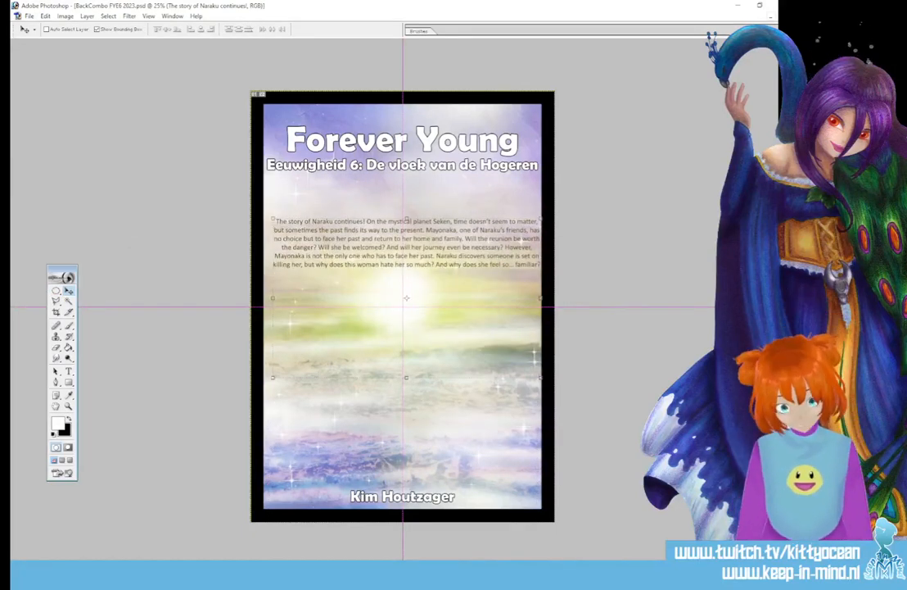
key("Left")
key("Left")
key("Left")
key("Left")
key("Left")
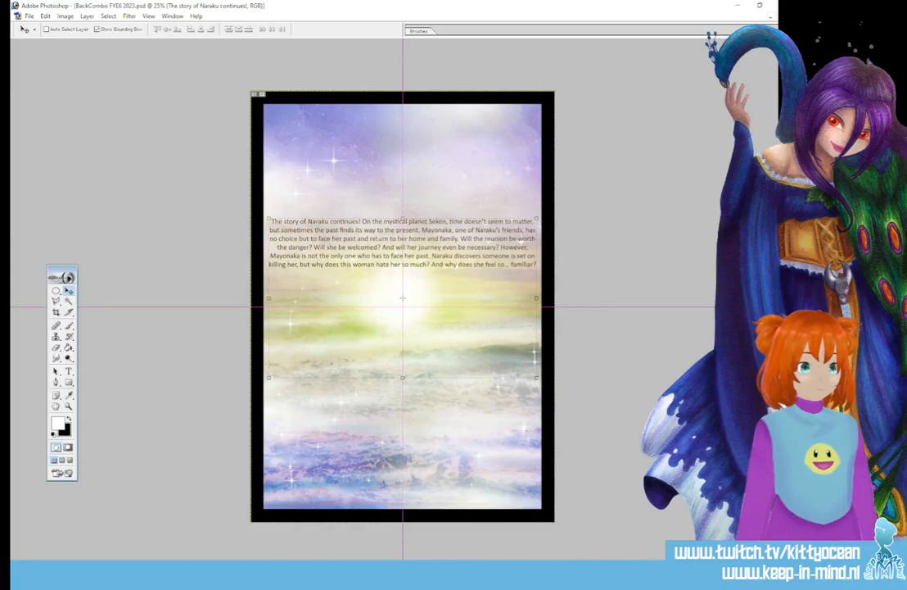
Step: Move the English blurb further up so it sits in the sky well above the sun
left_click_drag(459, 244, 460, 212)
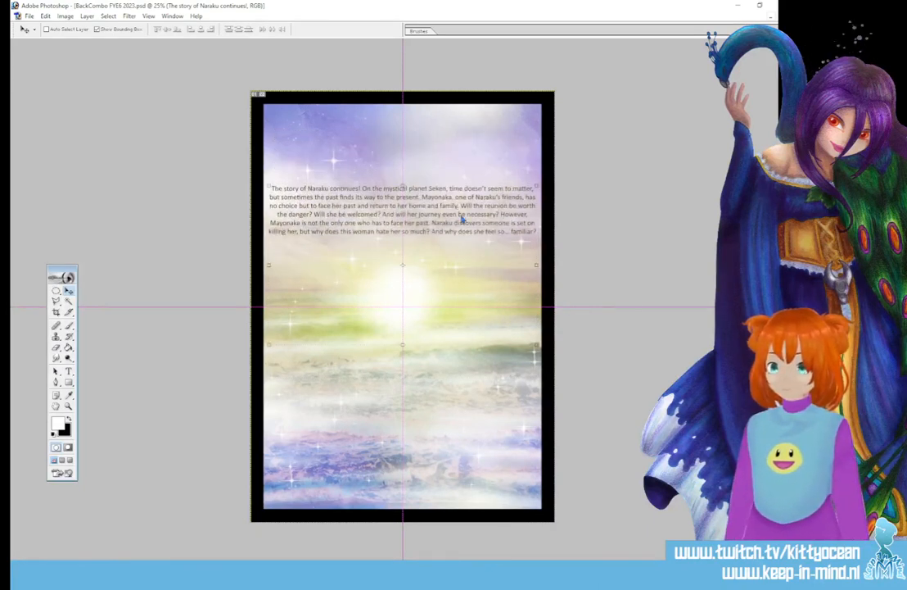
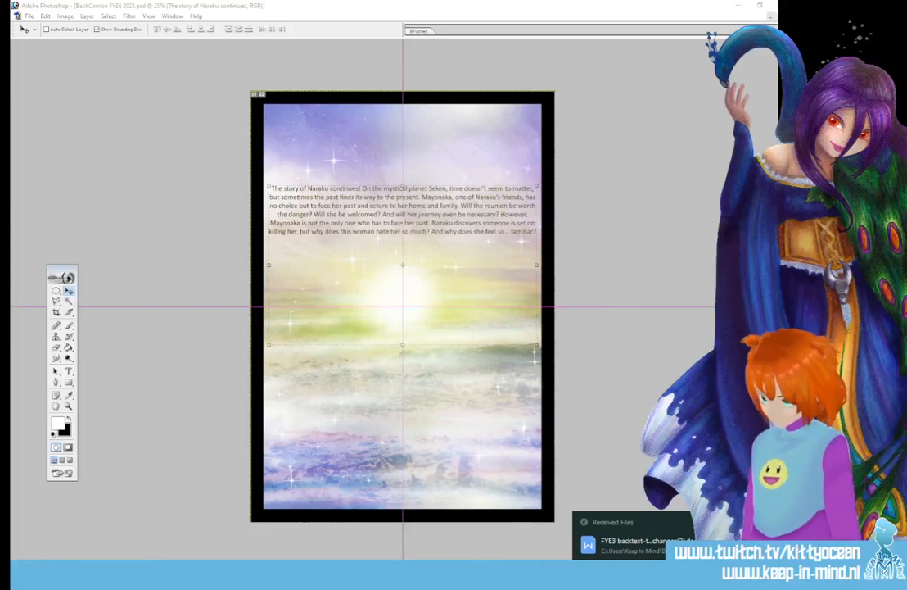
Step: Open the received FYE3 backtext document and reduce the marked wording in the FYE6 blurb to "leaves on"
left_click(630, 542)
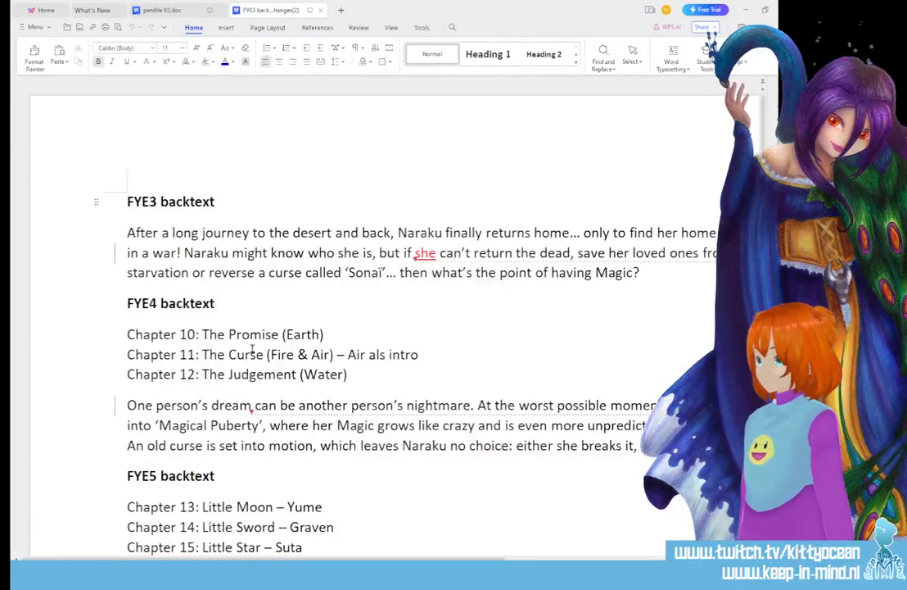
scroll(247, 352, "down", 10)
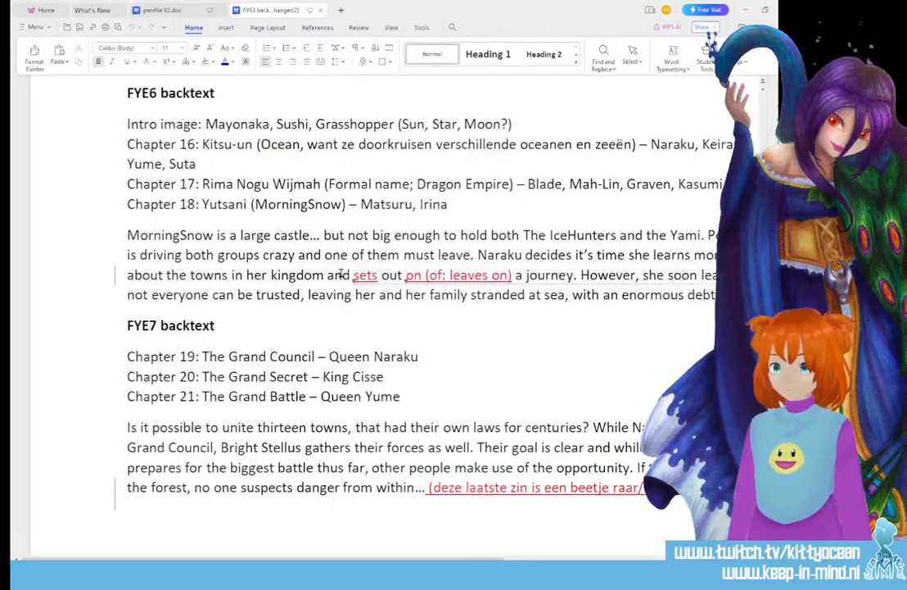
left_click_drag(353, 275, 457, 276)
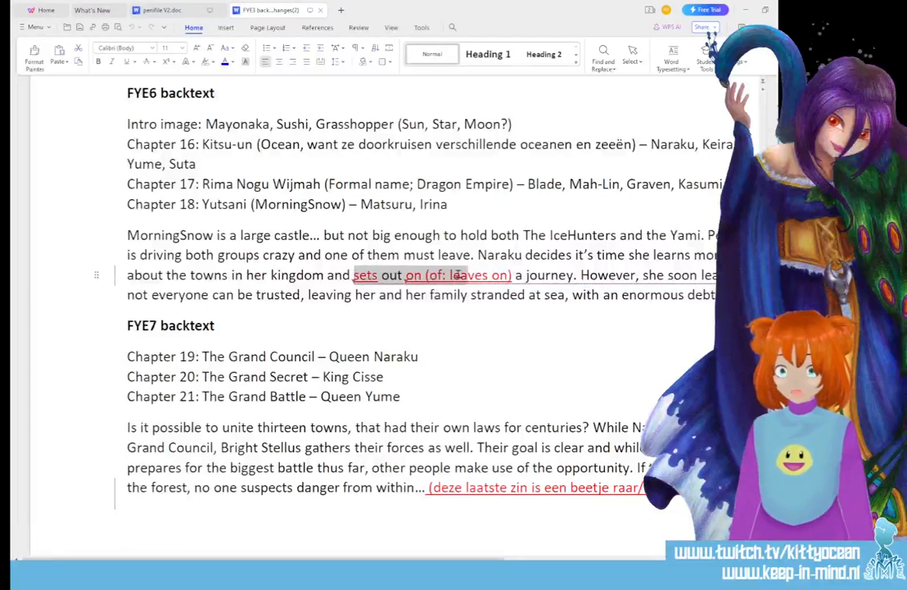
key("Delete")
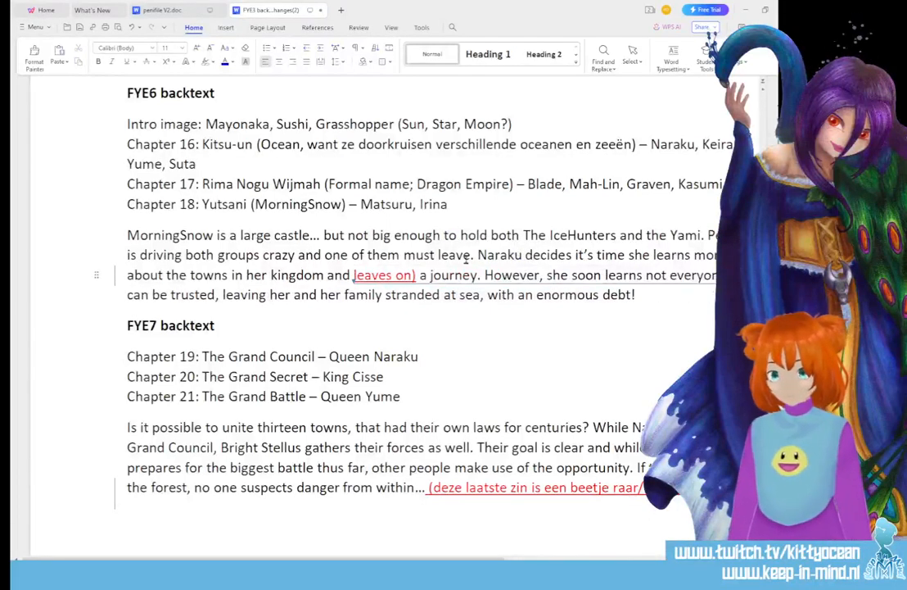
left_click(416, 275)
key("BackSpace")
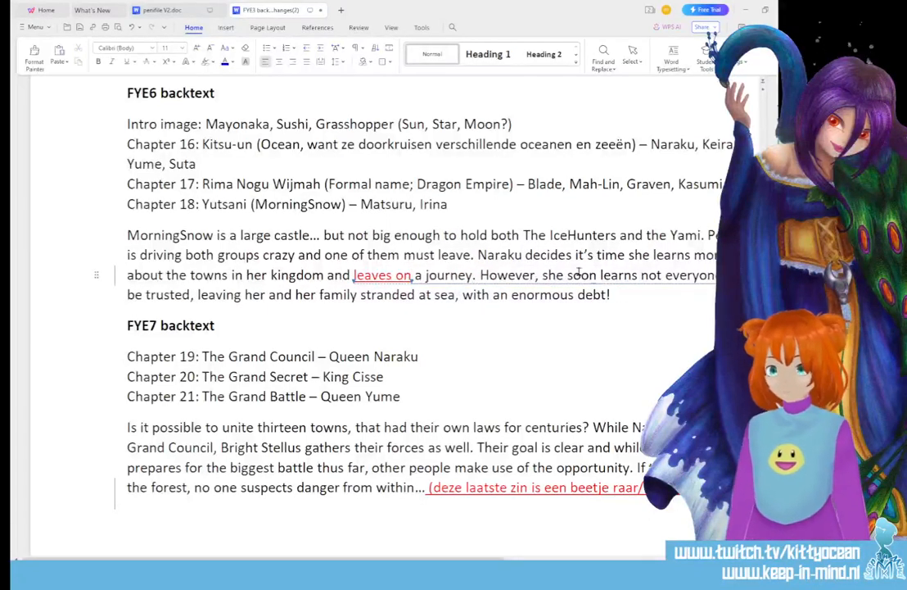
Step: Copy the FYE6 blurb paragraph, switch to Photoshop and replace the old English back cover text with it
left_click_drag(617, 294, 81, 233)
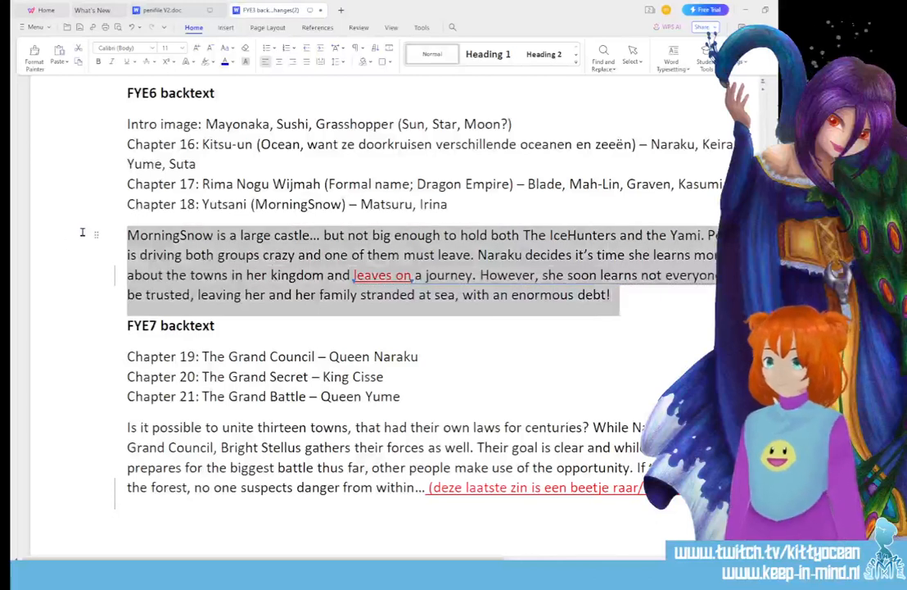
right_click(193, 254)
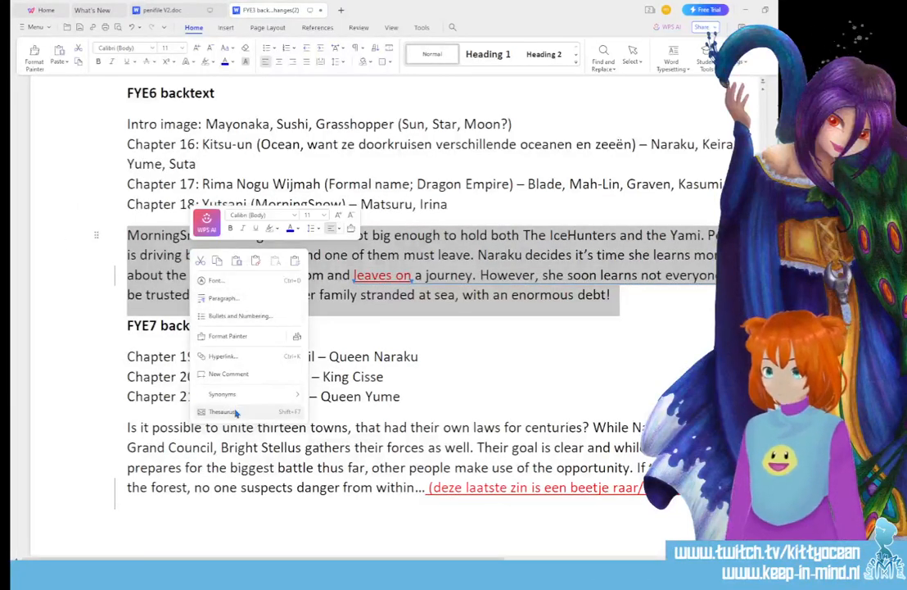
left_click(217, 261)
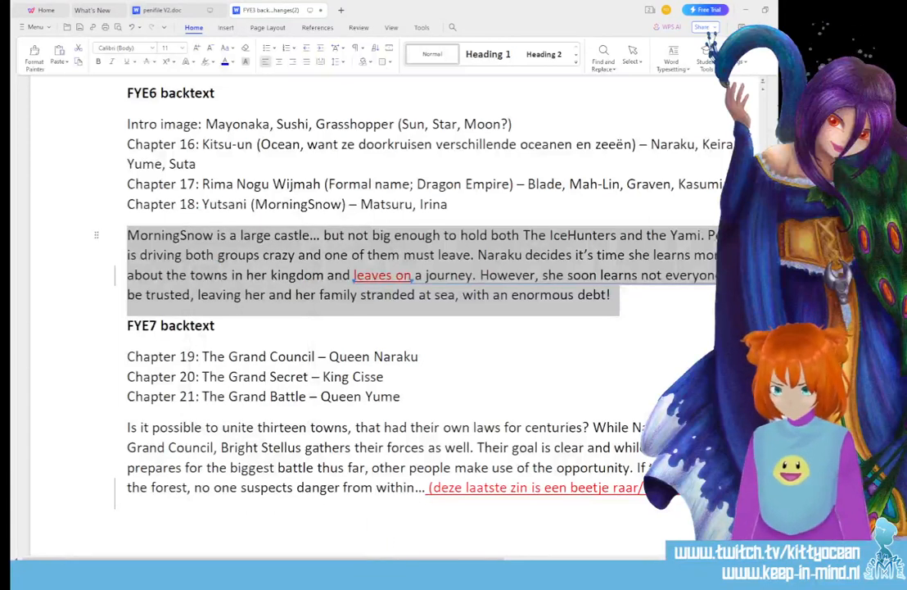
key("alt+Tab")
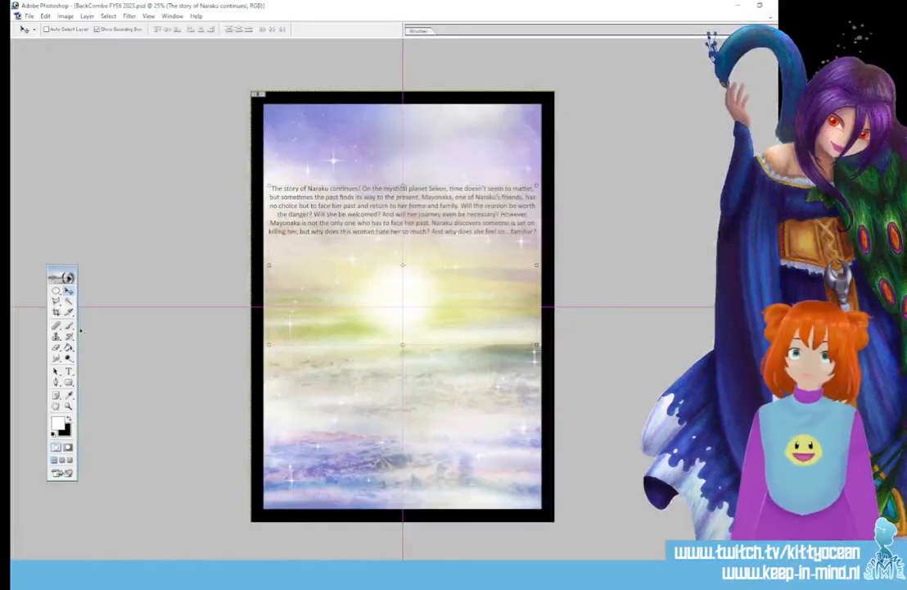
key("t")
left_click(367, 222)
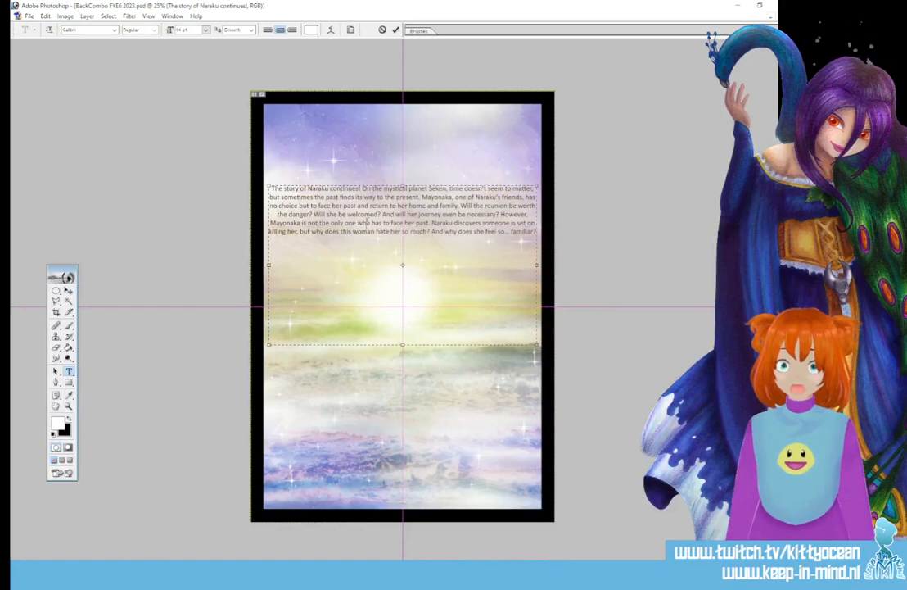
key("ctrl+a")
key("ctrl+v")
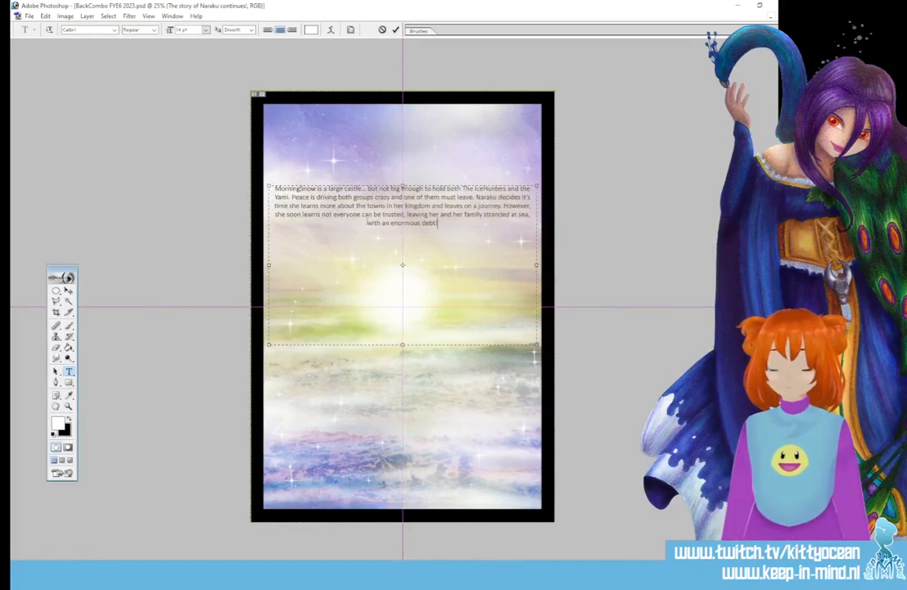
Step: Set the font size of the whole MorningSnow blurb to 16 pt
key("ctrl+a")
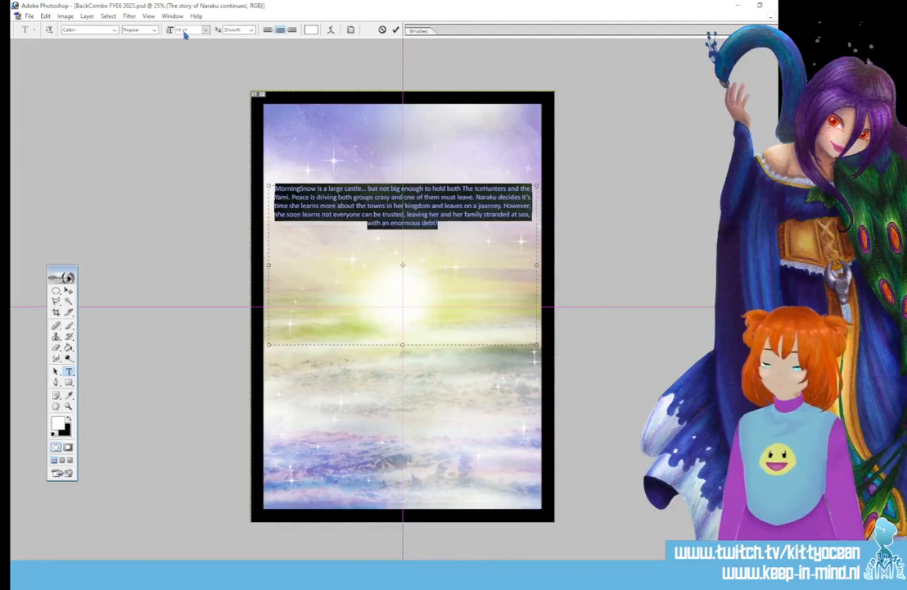
type("16")
key("Return")
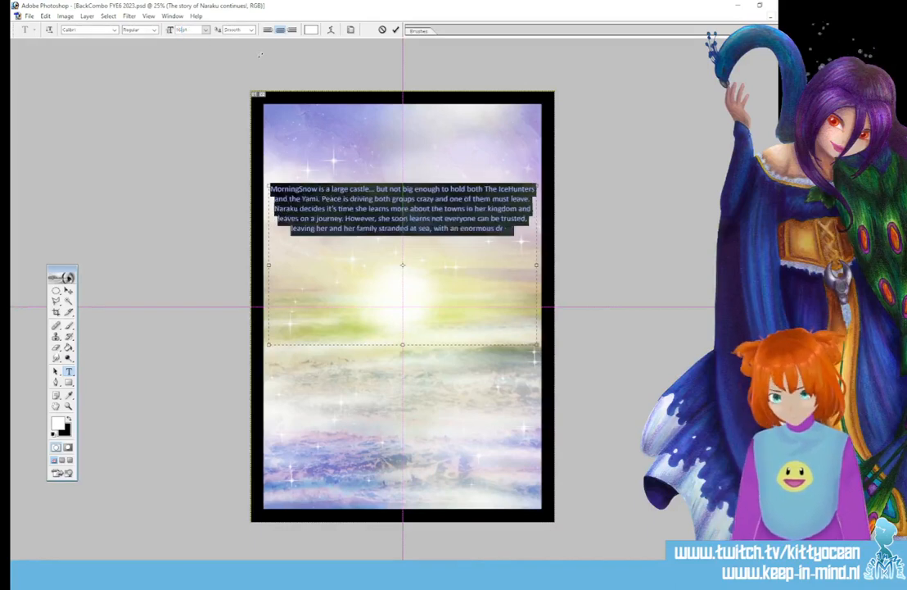
left_click(396, 29)
Step: Change the blurb's text colour from white to a muted dark blue-violet based on the sky's colour
left_click(338, 210)
key("ctrl+a")
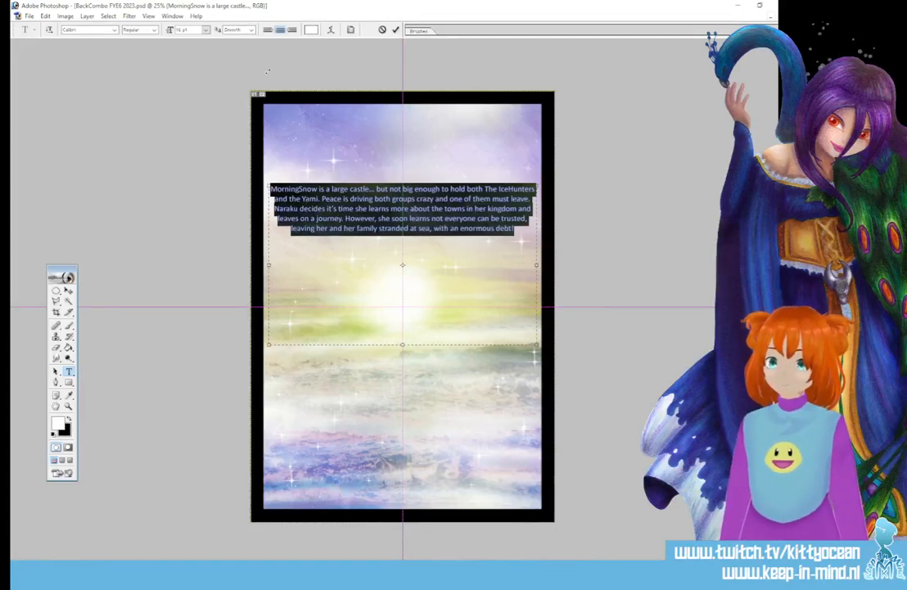
left_click(311, 29)
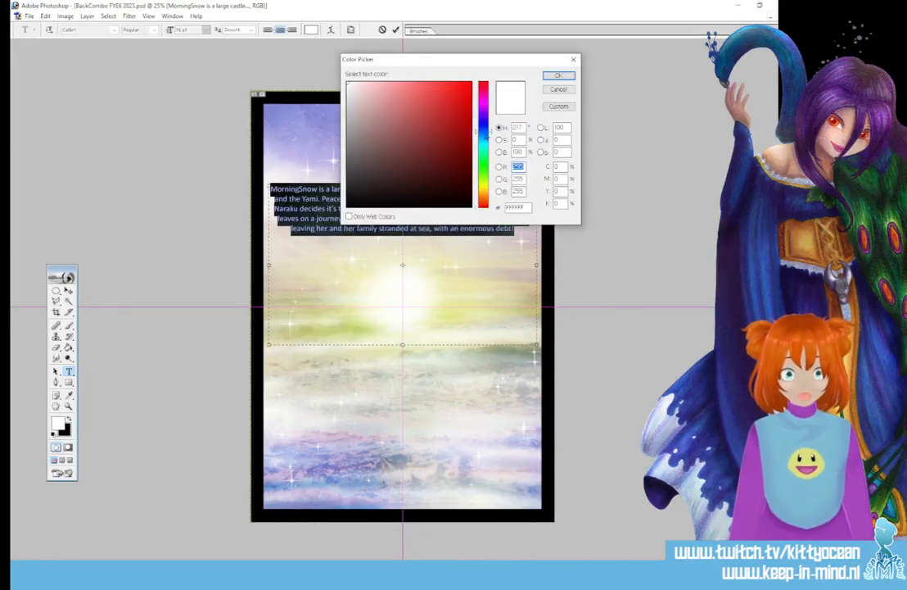
left_click(483, 132)
left_click(434, 146)
left_click(271, 107)
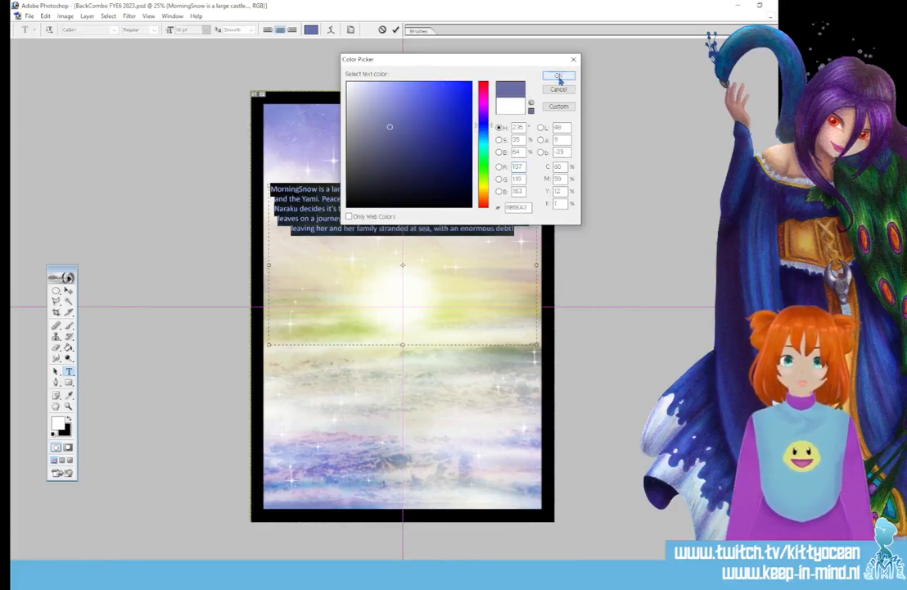
left_click(402, 138)
left_click(559, 74)
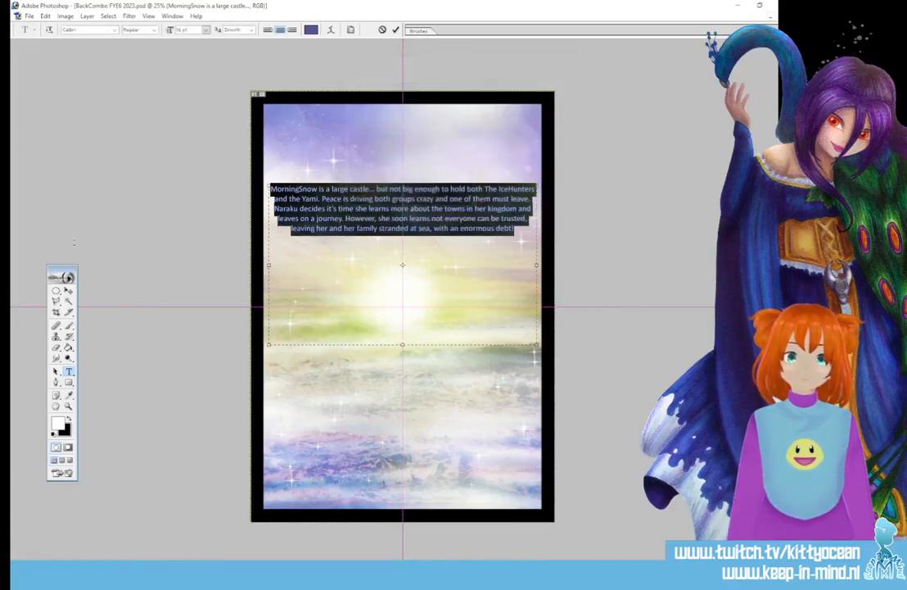
left_click(395, 30)
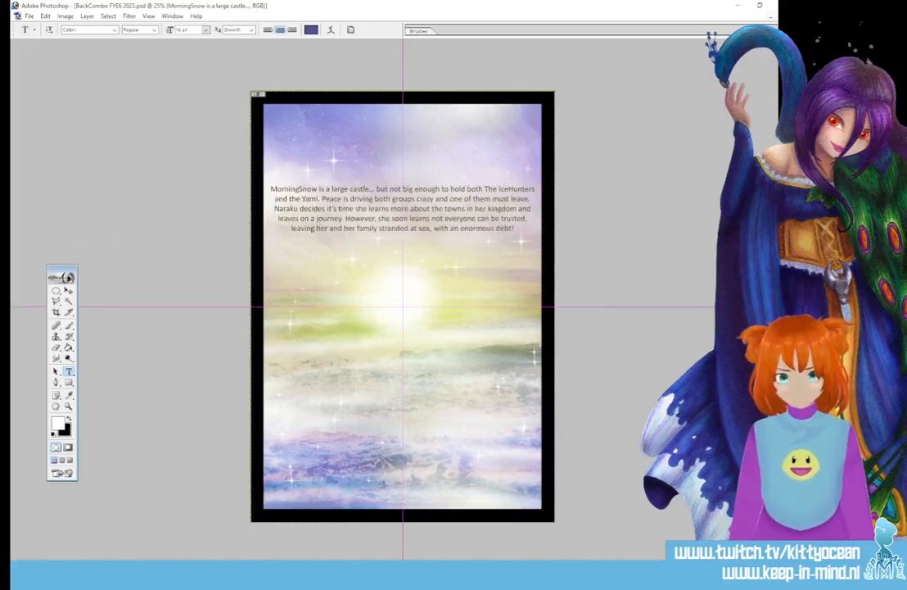
Step: Remove the Color Overlay effect from the English blurb layer
left_click(362, 199)
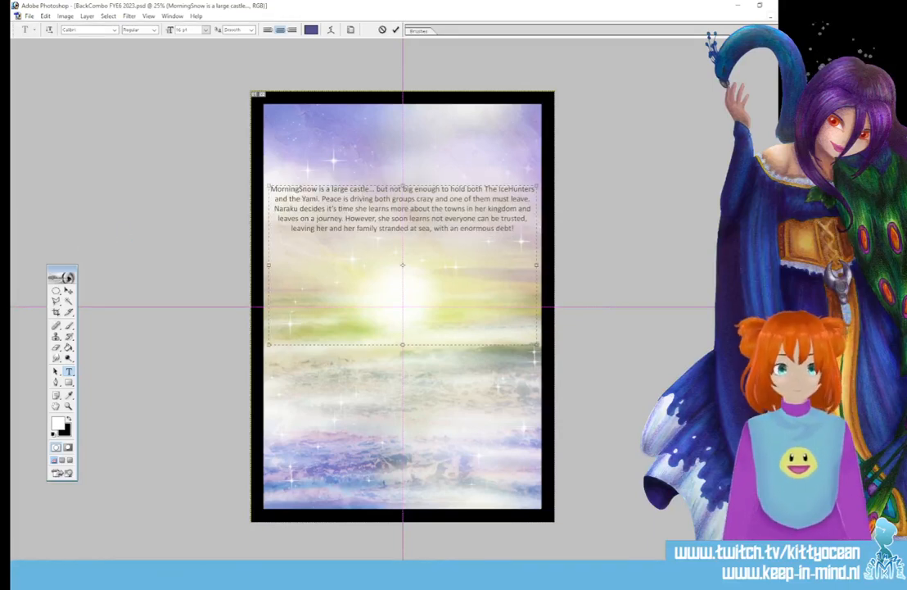
key("ctrl+Return")
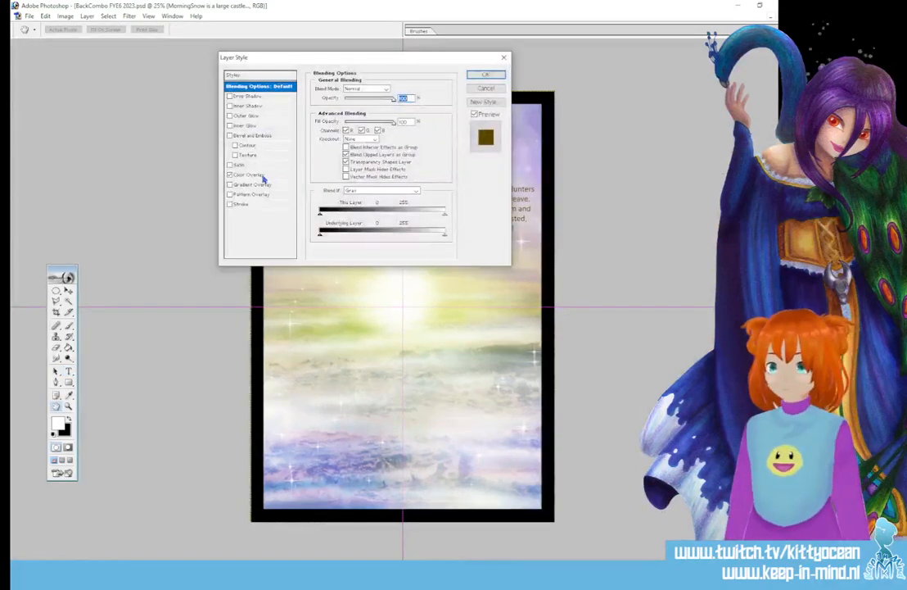
left_click(230, 175)
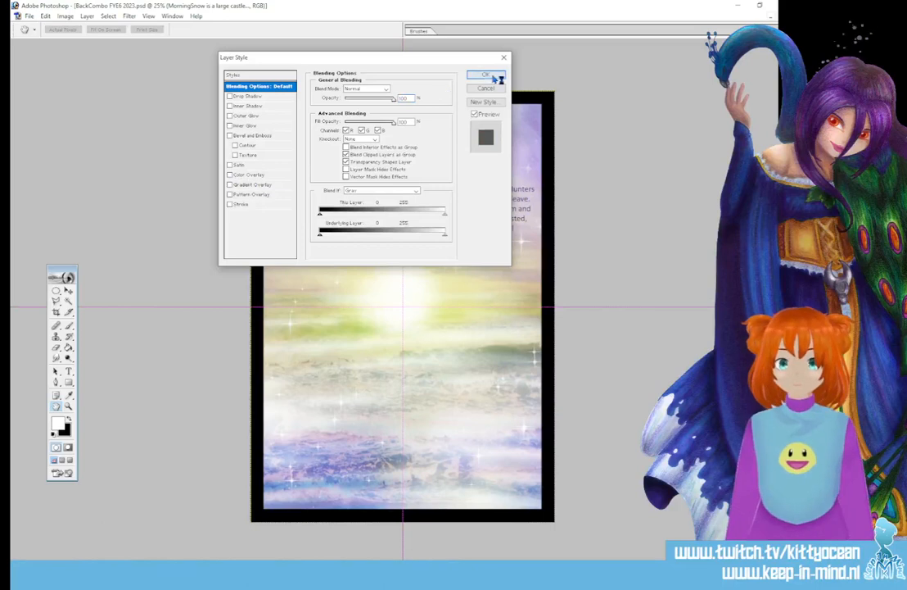
key("Return")
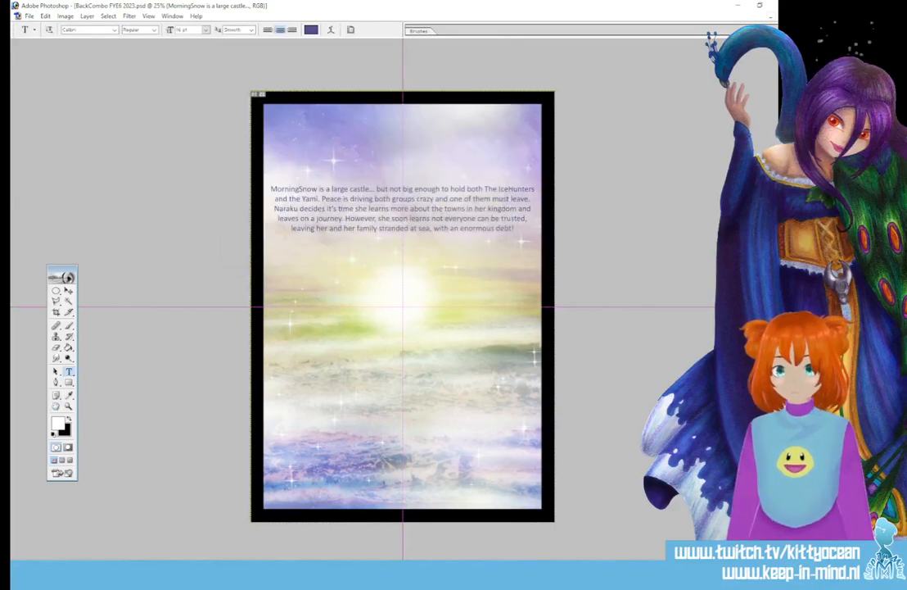
Step: Save the English back cover as a non-interlaced PNG copy in the FYE6Cover folder
left_click(69, 290)
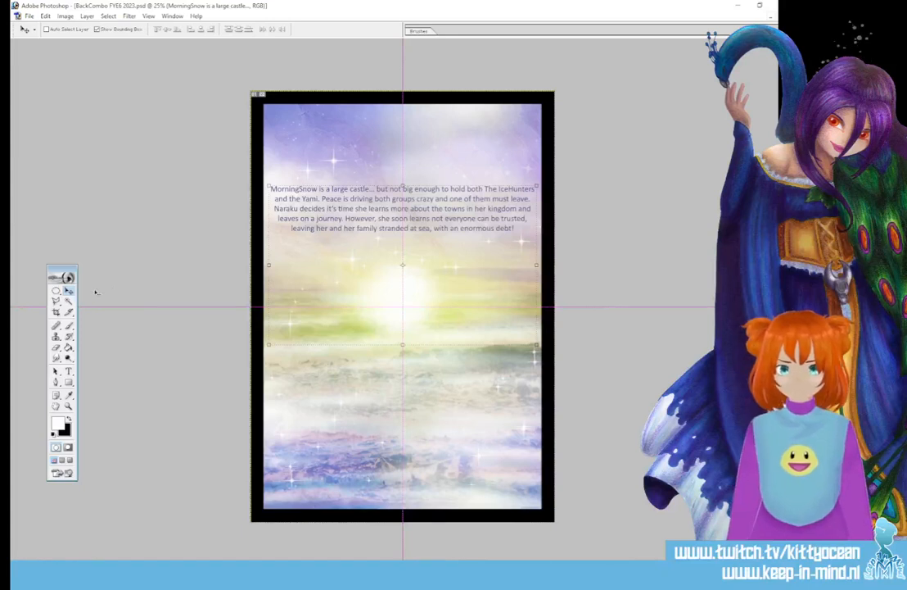
left_click(28, 17)
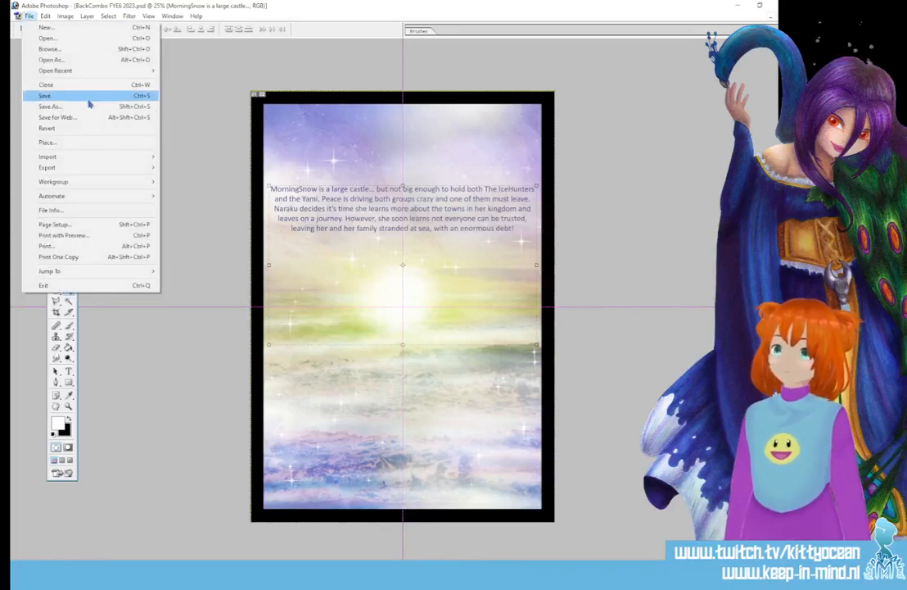
left_click(51, 106)
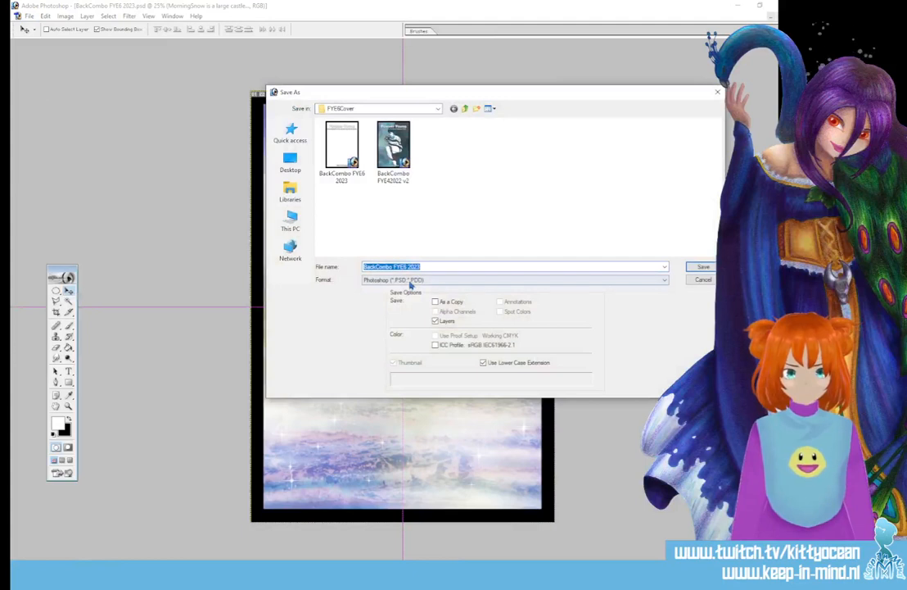
left_click(409, 280)
left_click(399, 364)
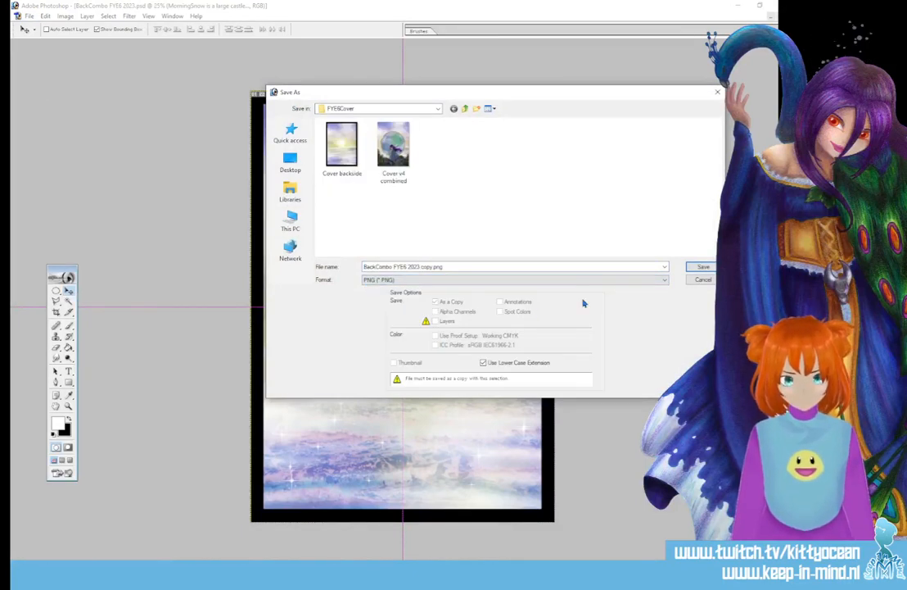
left_click(701, 268)
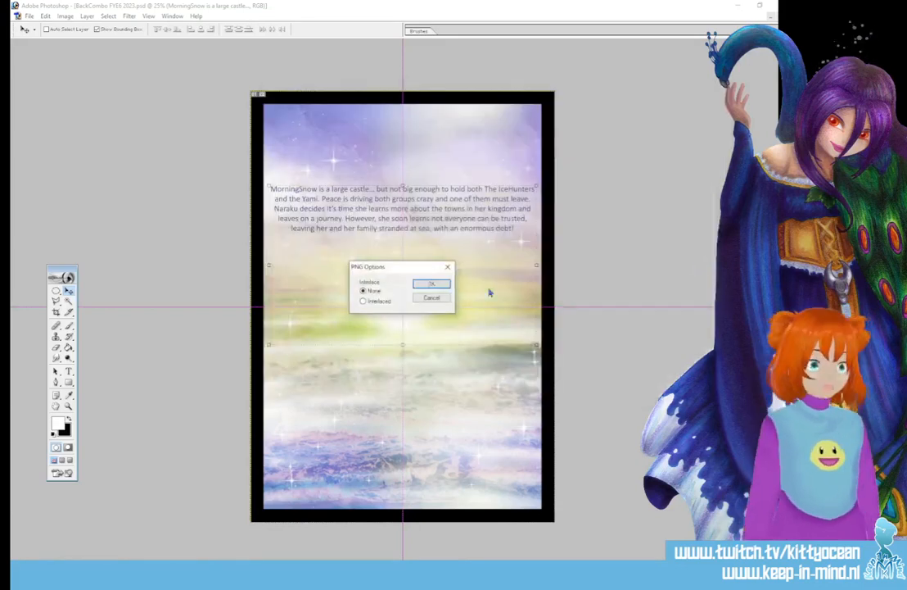
left_click(434, 284)
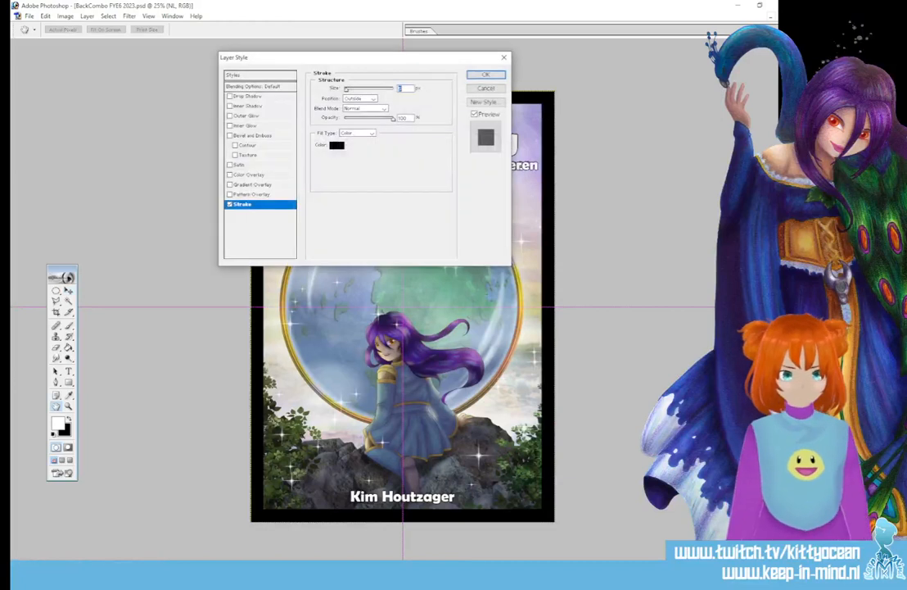
Step: Set the stroke colour of the NL layer's text to the dark blue-violet 42466D, keeping the outside position
left_click_drag(349, 58, 590, 262)
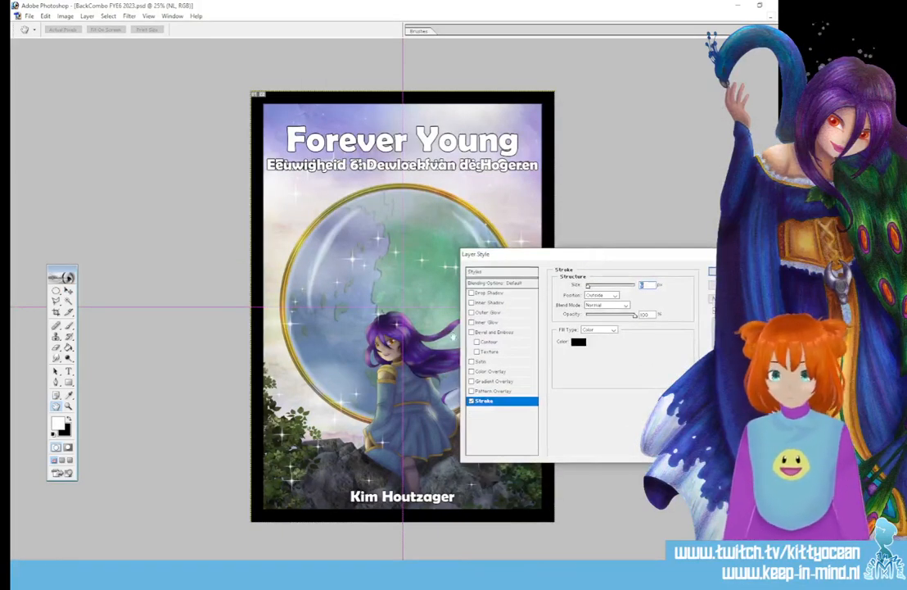
left_click(578, 342)
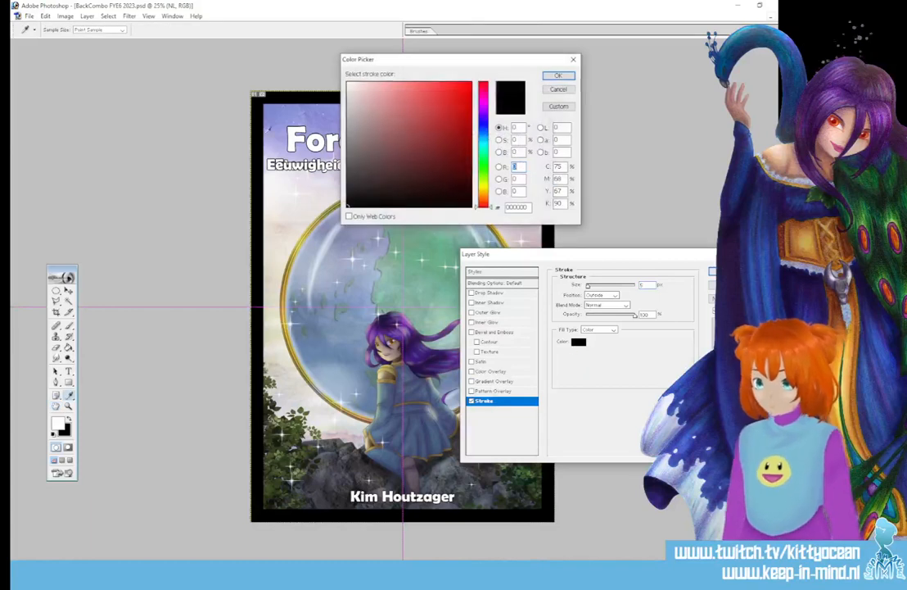
left_click(390, 101)
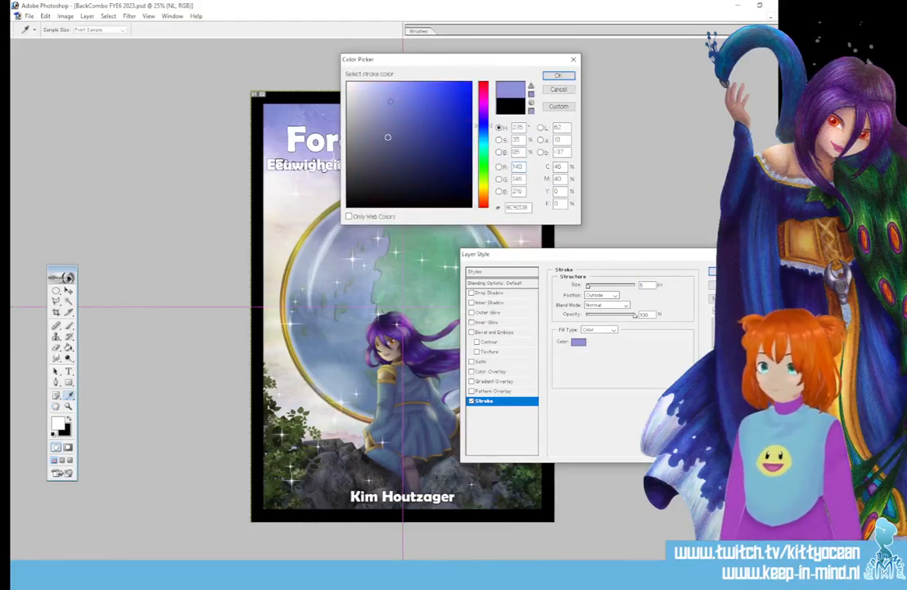
left_click(393, 145)
left_click(394, 146)
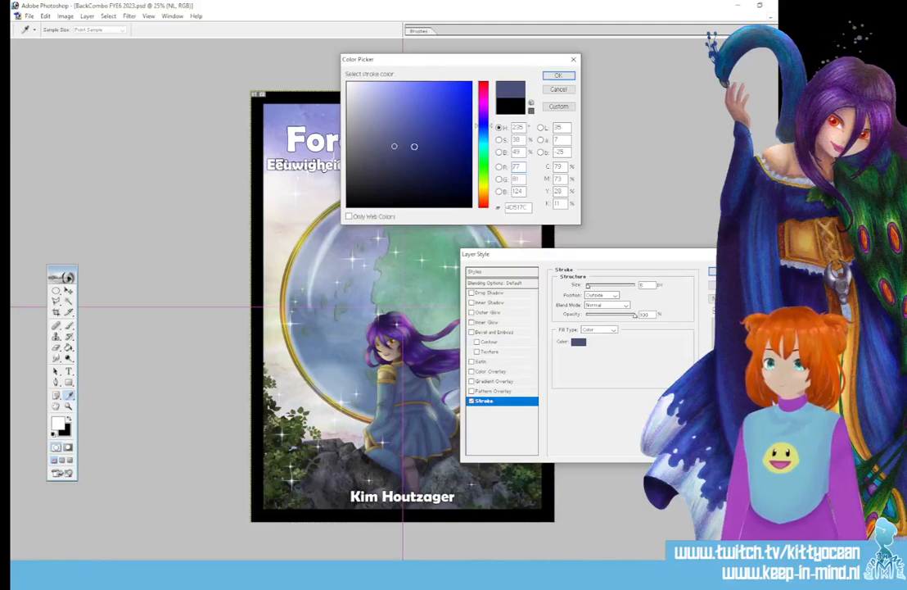
left_click(396, 153)
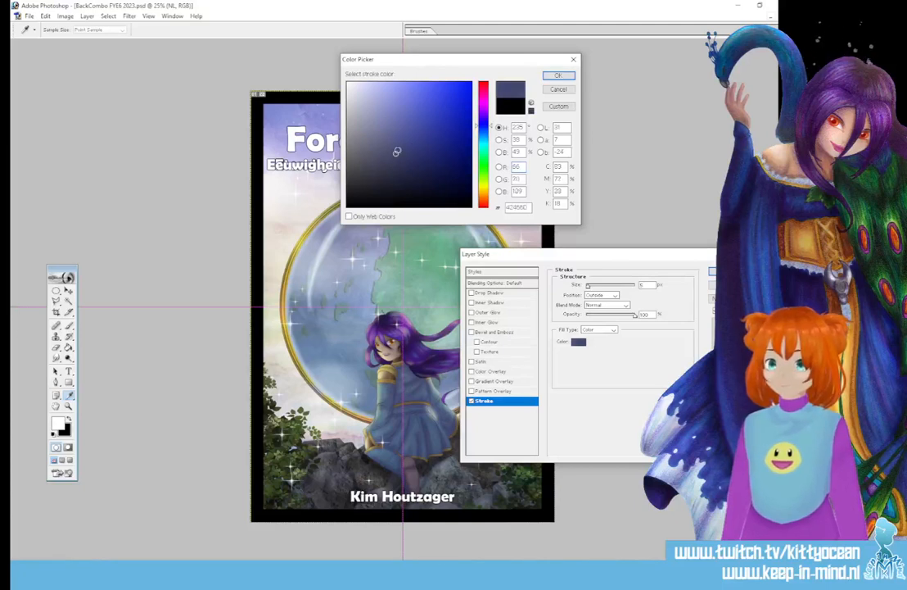
left_click(563, 82)
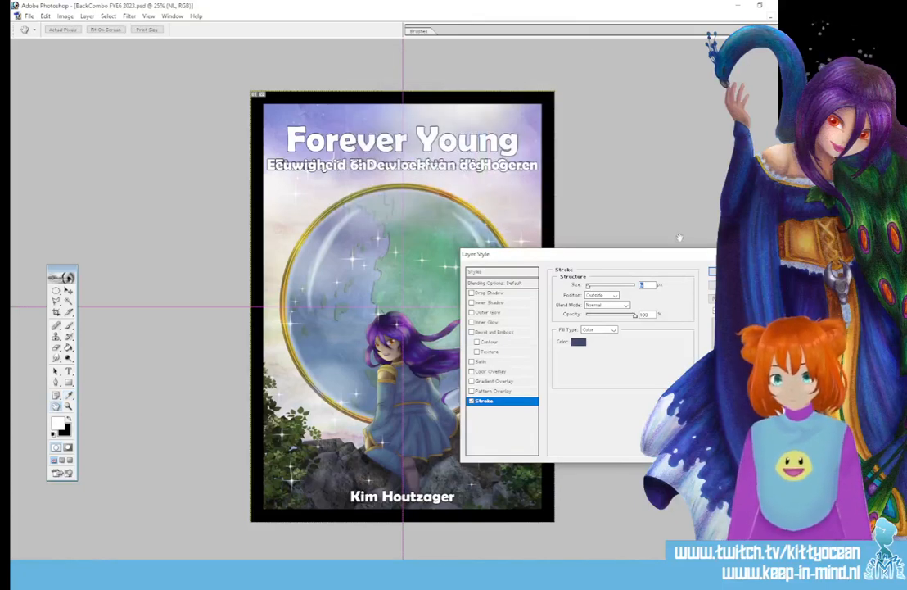
key("Return")
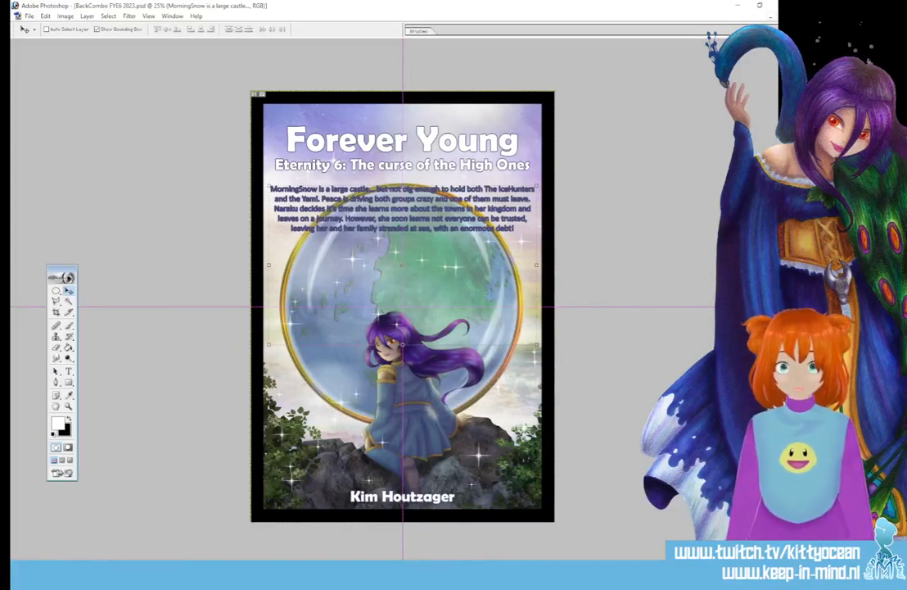
Step: Remove the stroke from the English MorningSnow blurb and copy the stroke's colour code 42466D
key("ctrl+z")
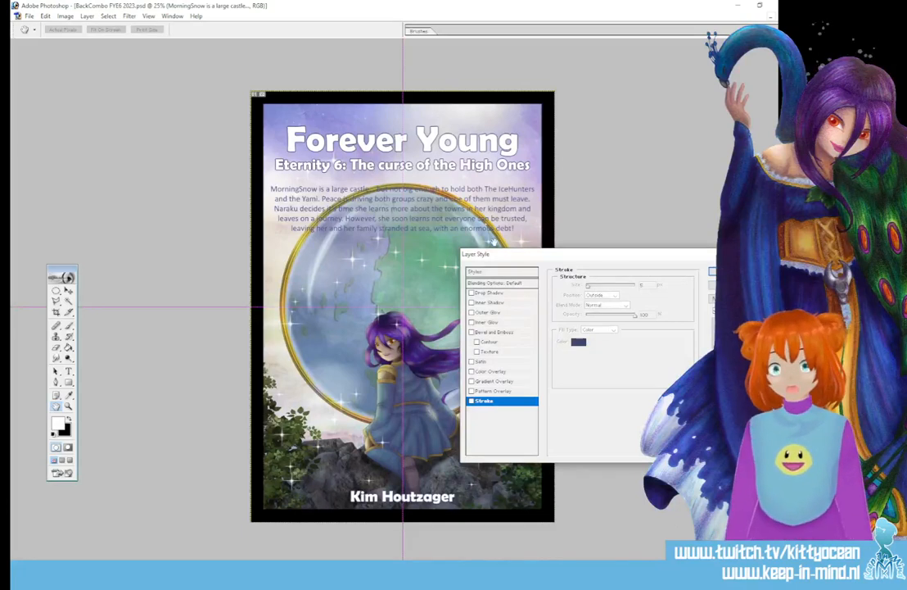
left_click_drag(535, 252, 384, 218)
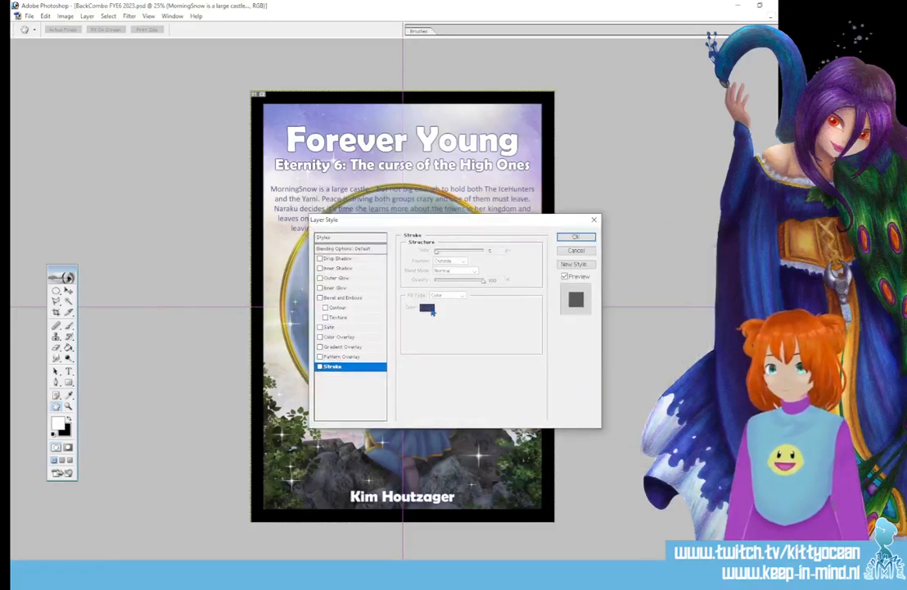
left_click(320, 366)
left_click(426, 309)
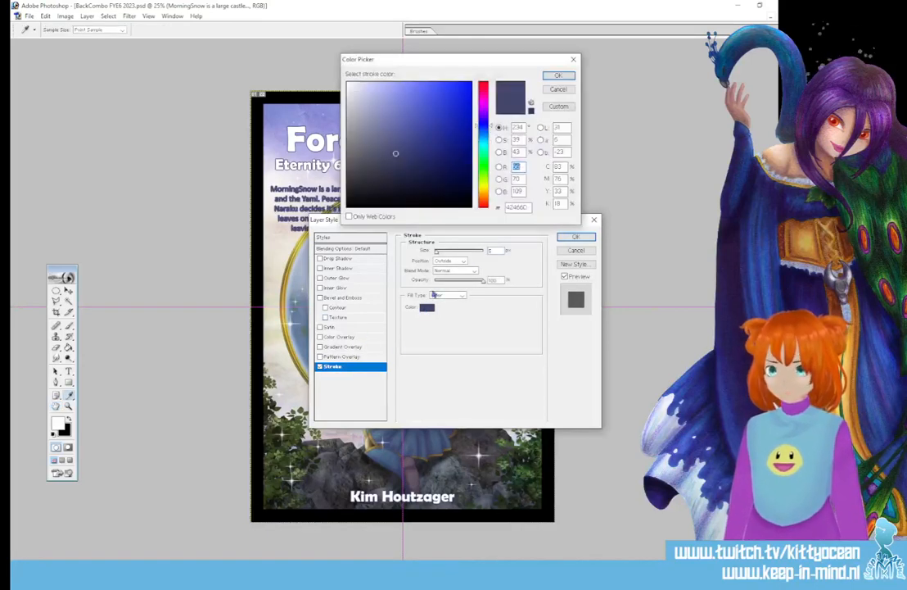
left_click_drag(530, 208, 444, 206)
left_click(559, 77)
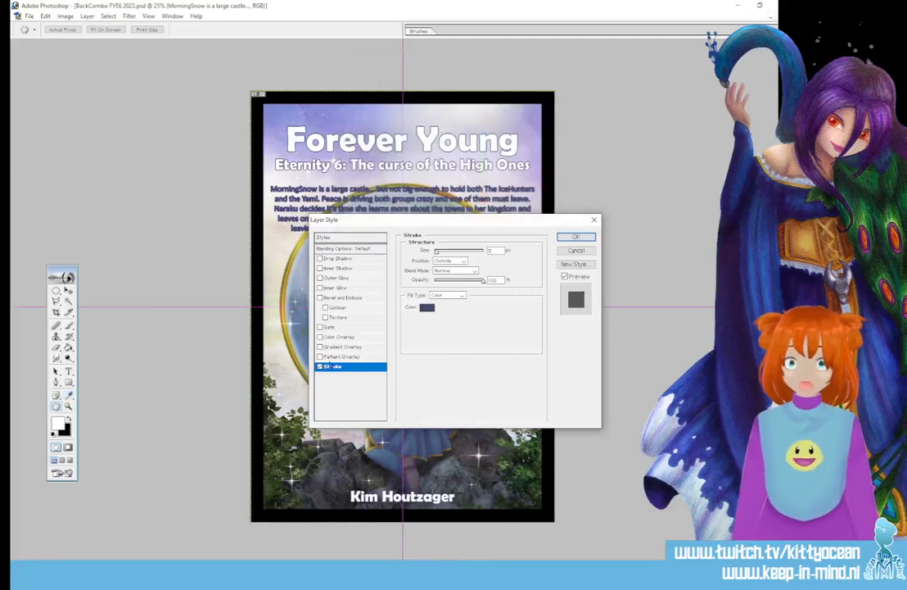
left_click(319, 366)
Step: Apply a Color Overlay in the copied colour 42466D to the English blurb with Normal blending
left_click(341, 337)
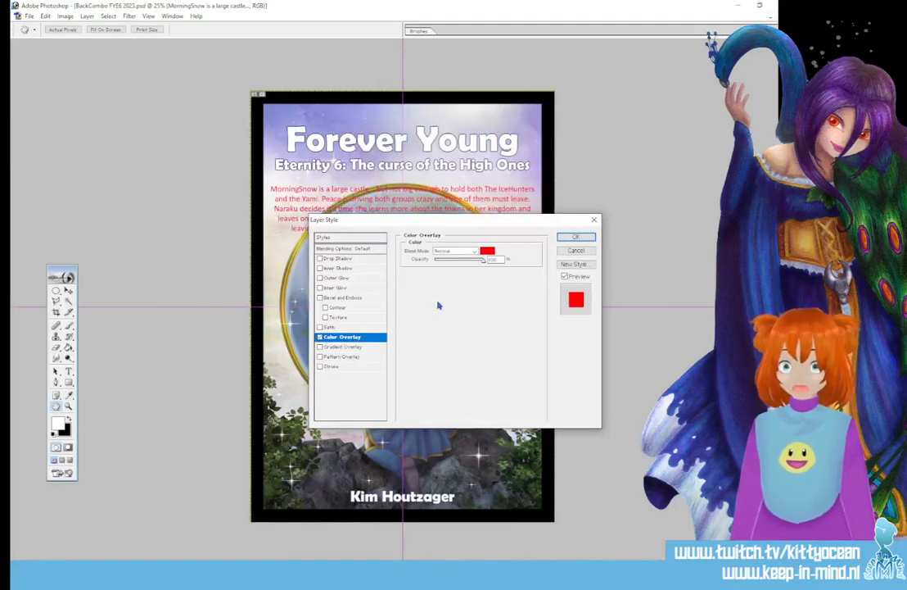
left_click(487, 250)
left_click_drag(528, 208, 431, 210)
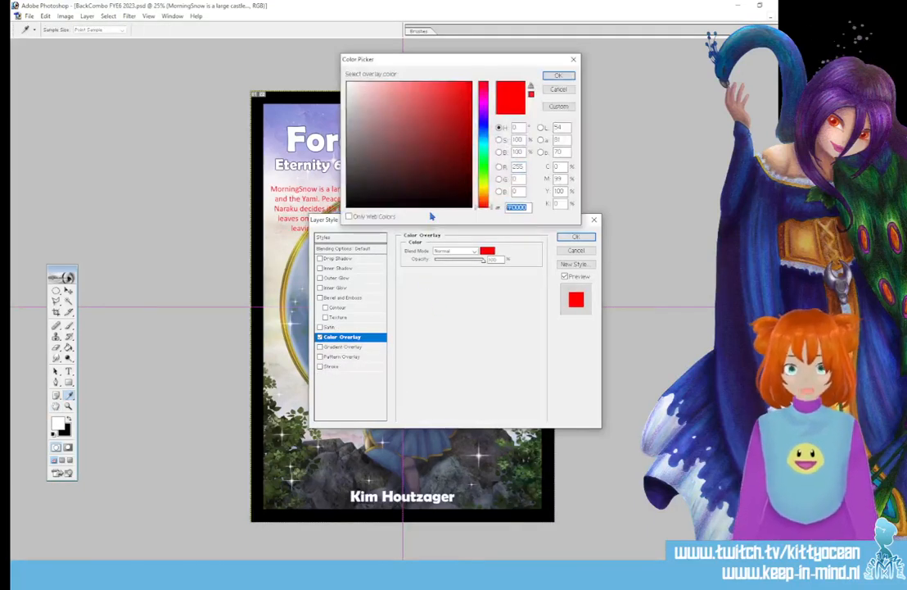
key("ctrl+v")
left_click(558, 75)
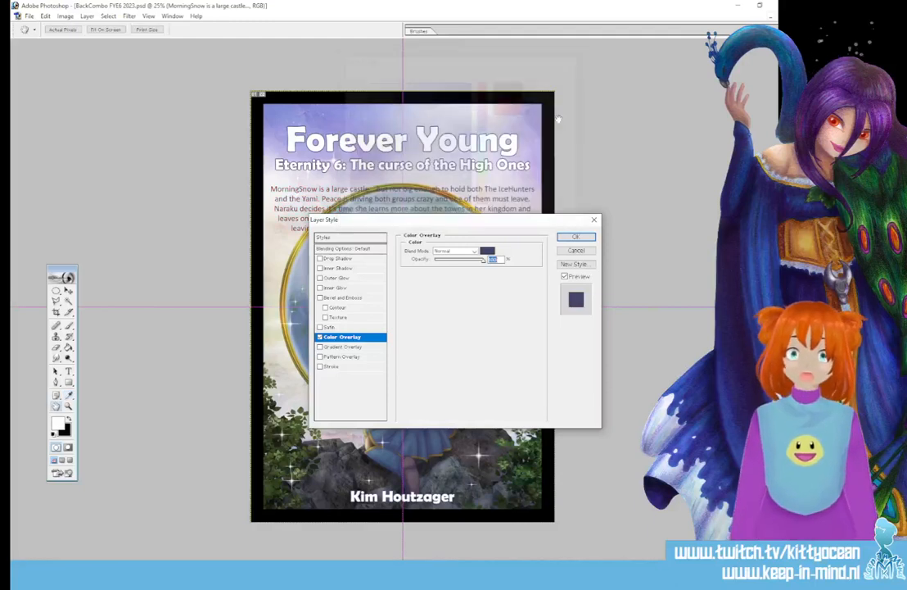
left_click(576, 237)
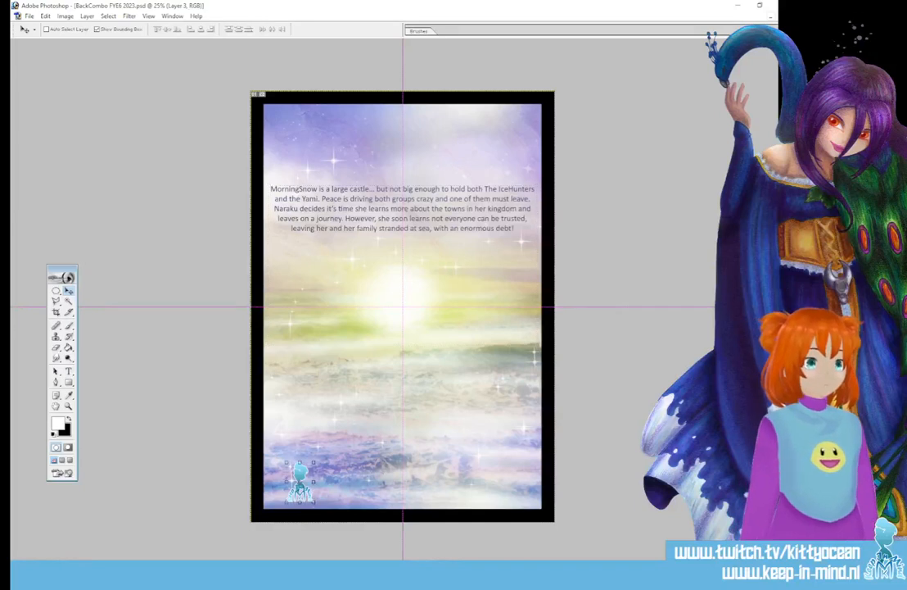
Step: Delete the logo layer, the yellow glowing frame on Layer 21, and Layers 23 and 22
left_click(366, 216)
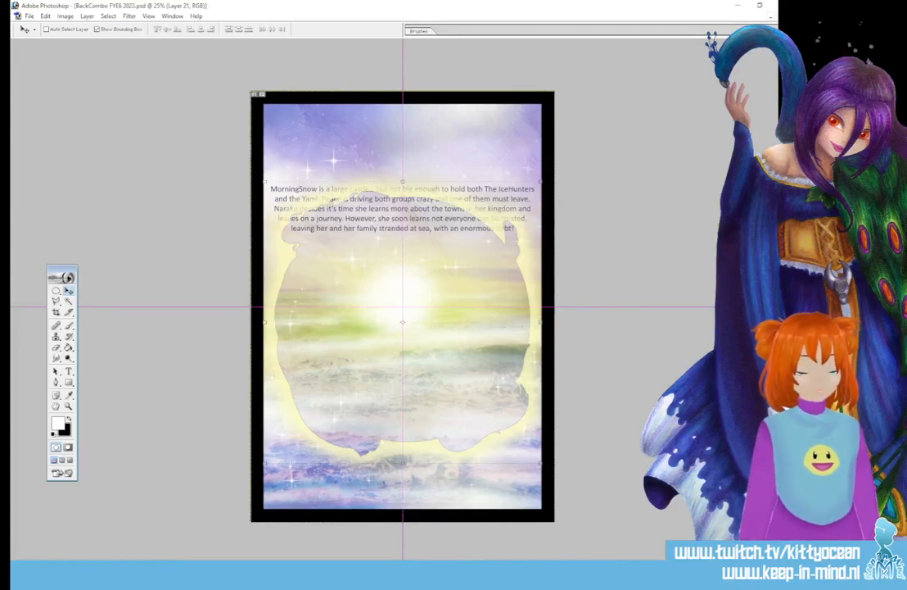
key("Delete")
left_click(365, 217)
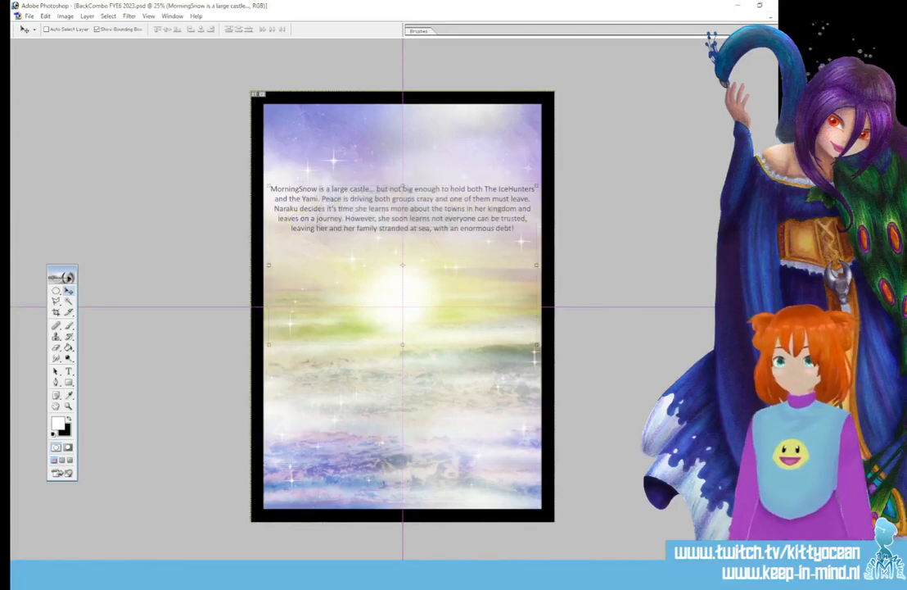
key("Delete")
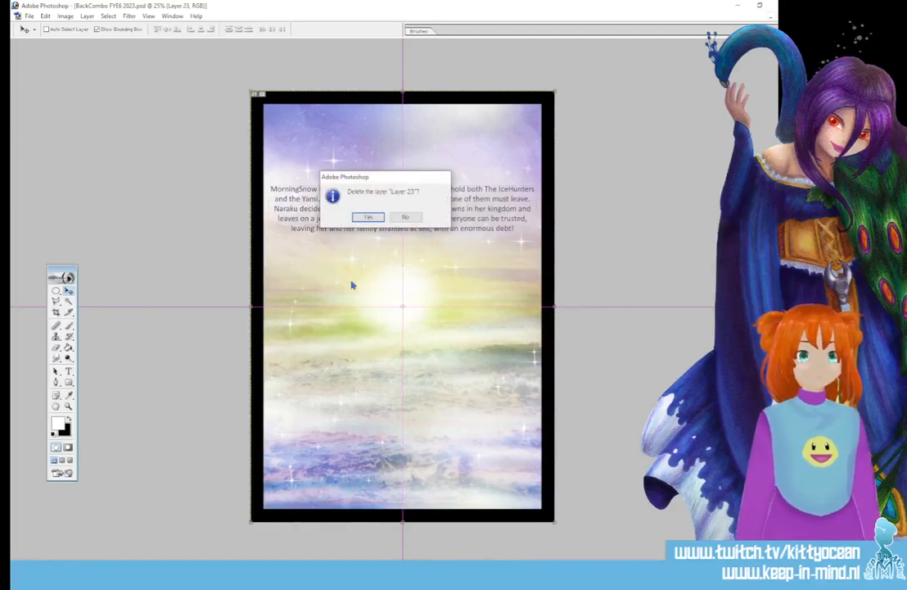
left_click(362, 217)
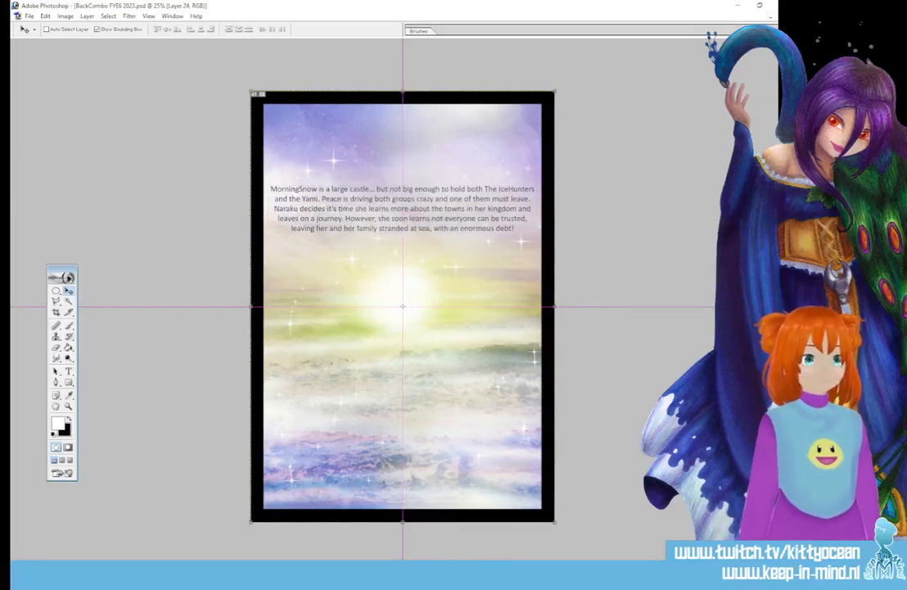
key("Delete")
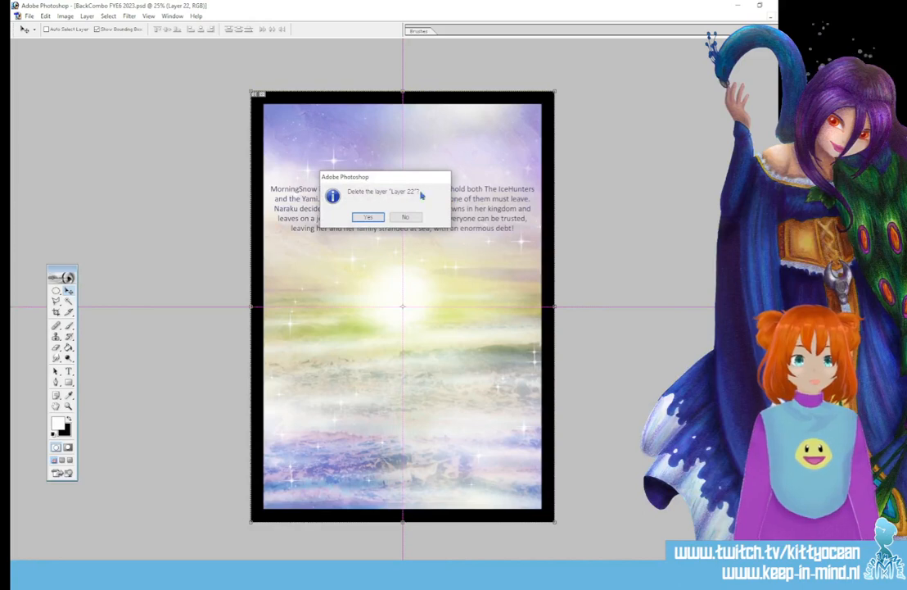
left_click(369, 217)
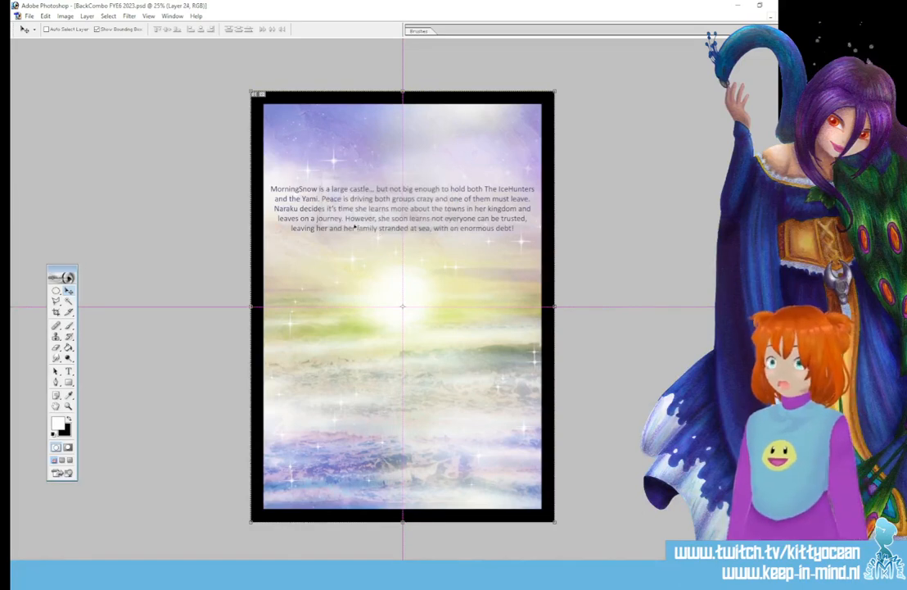
Step: Save the English back cover as a non-interlaced PNG, replacing BackCombo FYE6 2023 copy.png in the FYE6Cover folder
left_click(28, 16)
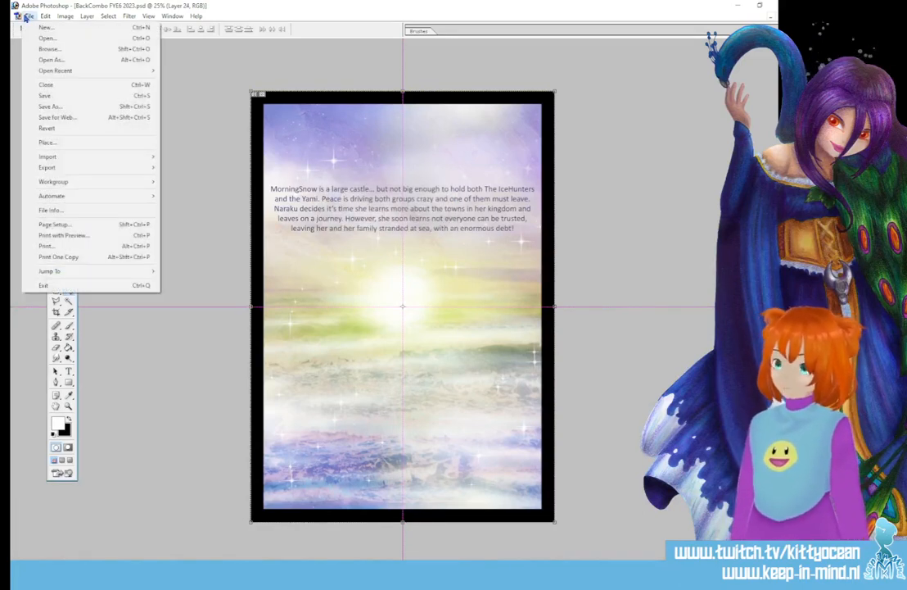
left_click(75, 108)
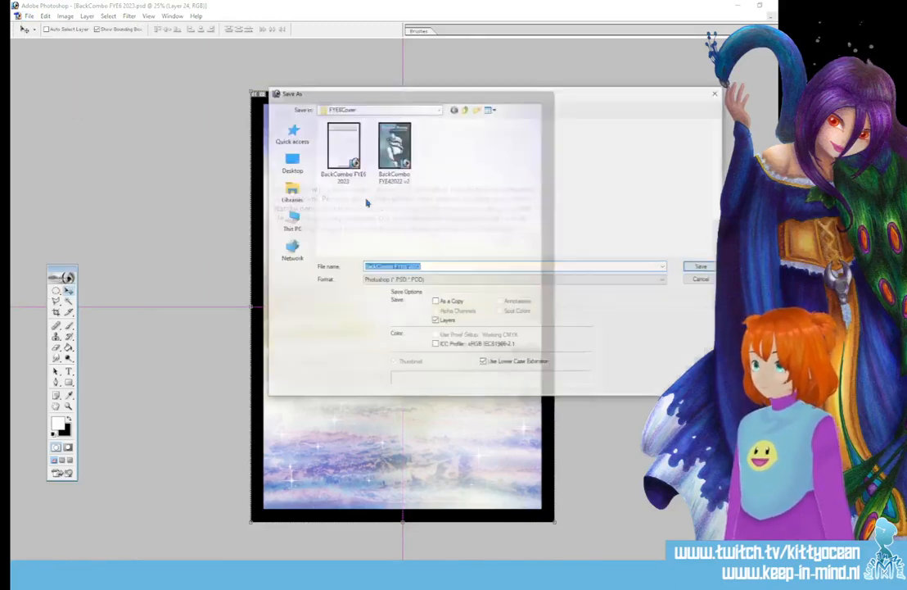
left_click(401, 280)
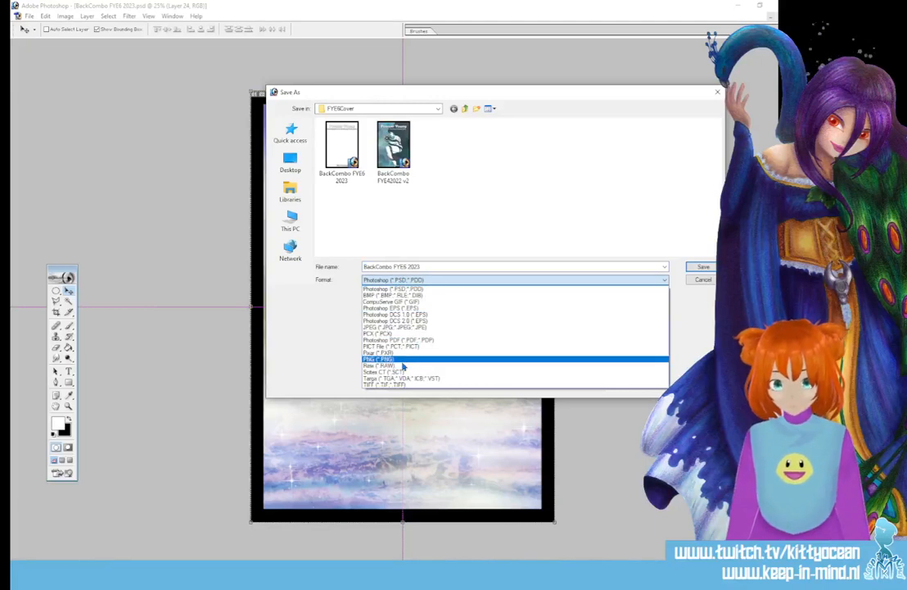
left_click(379, 359)
left_click(342, 156)
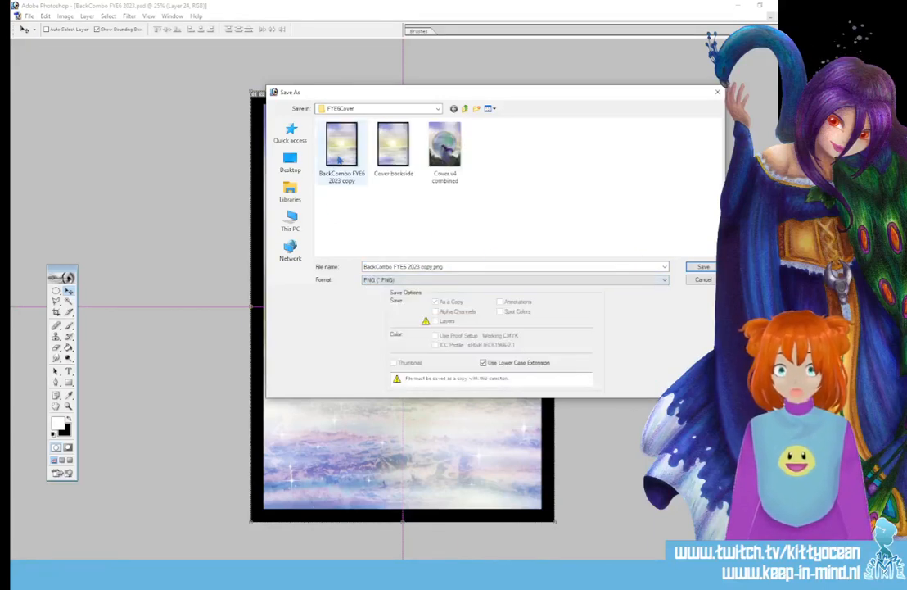
left_click(702, 268)
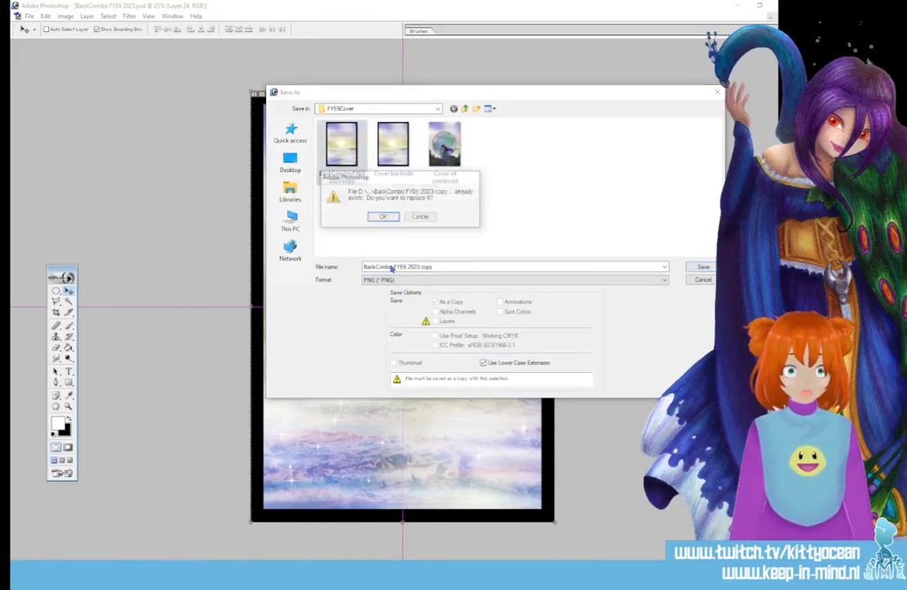
left_click(379, 218)
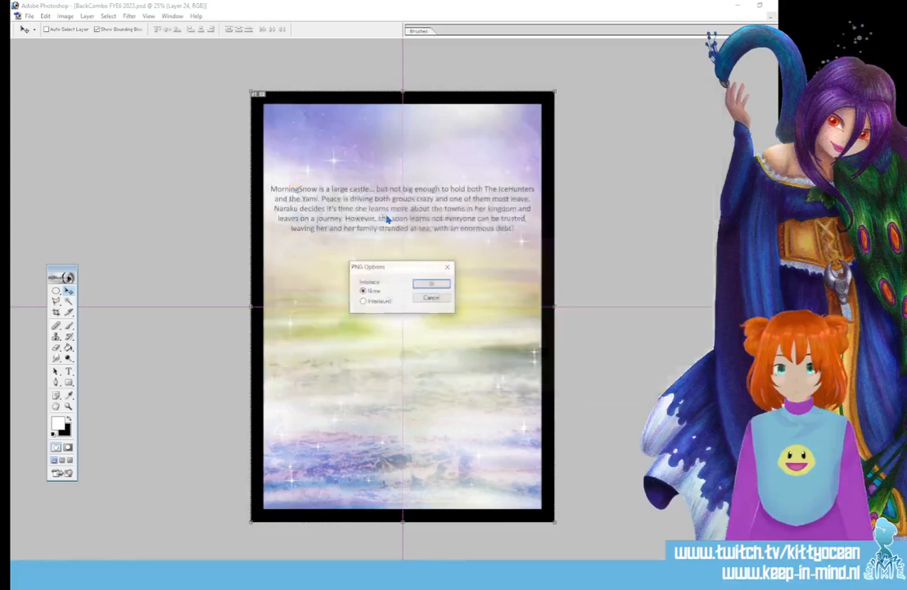
left_click(442, 284)
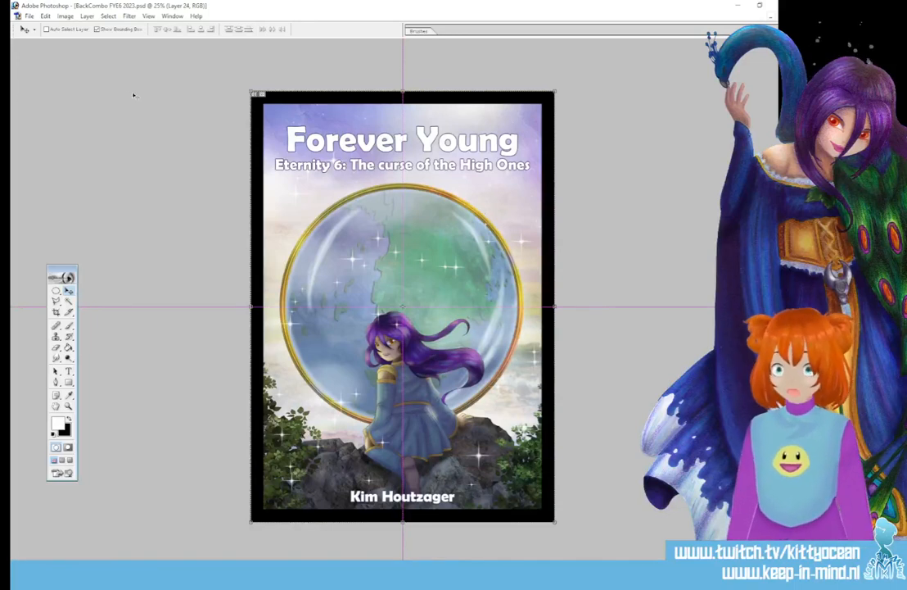
Step: Prepare a copy of the front cover in PNG format for saving in the FYE6Cover folder
left_click(29, 15)
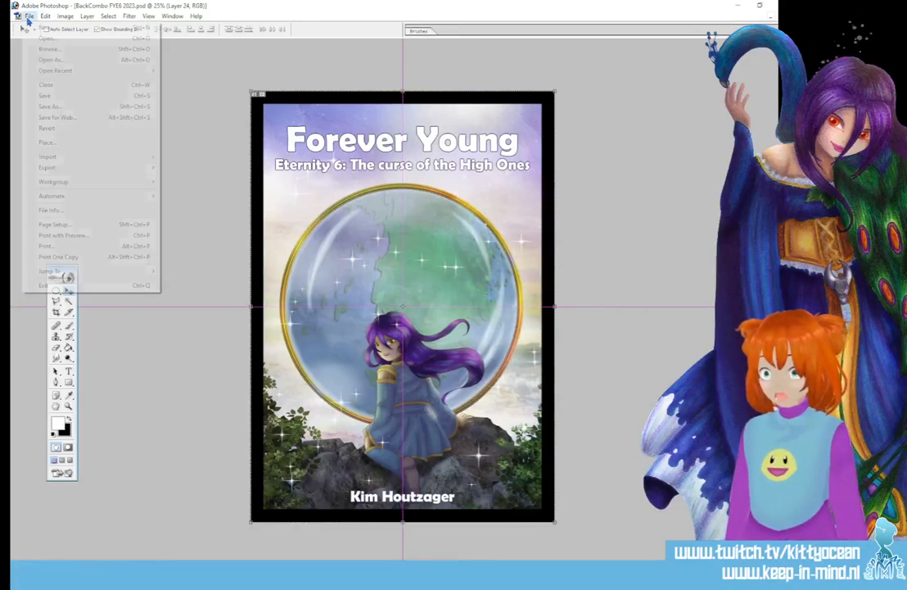
left_click(98, 108)
left_click(395, 279)
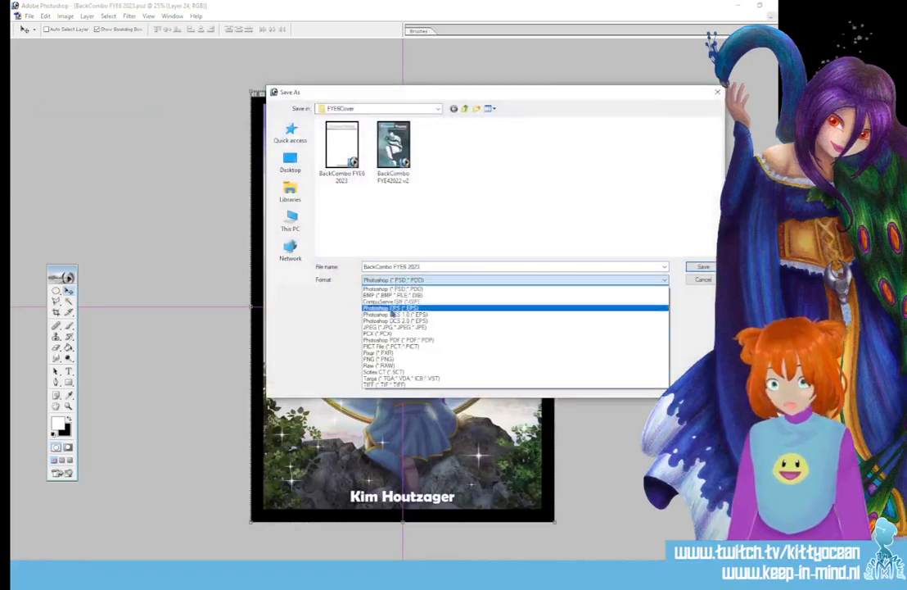
left_click(378, 352)
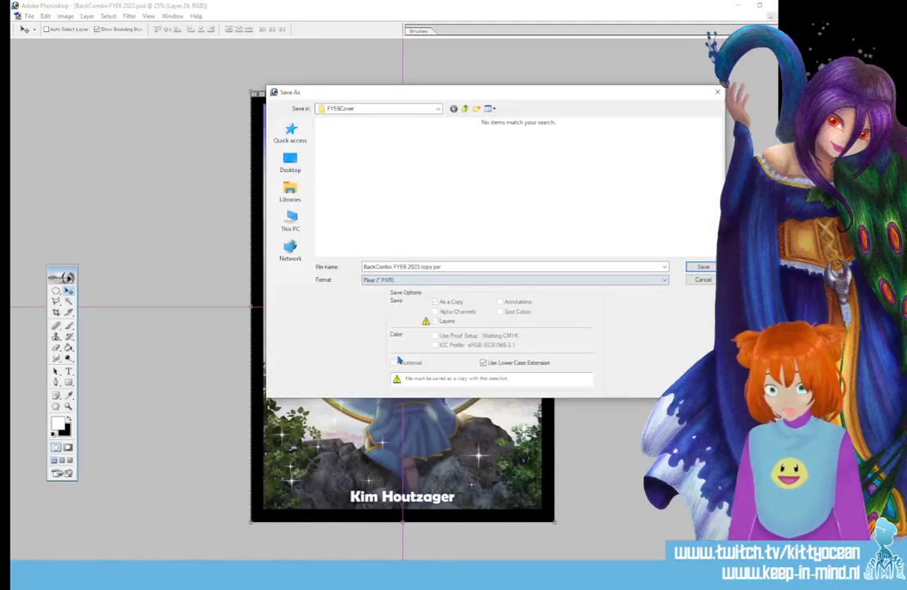
left_click(411, 279)
left_click(387, 363)
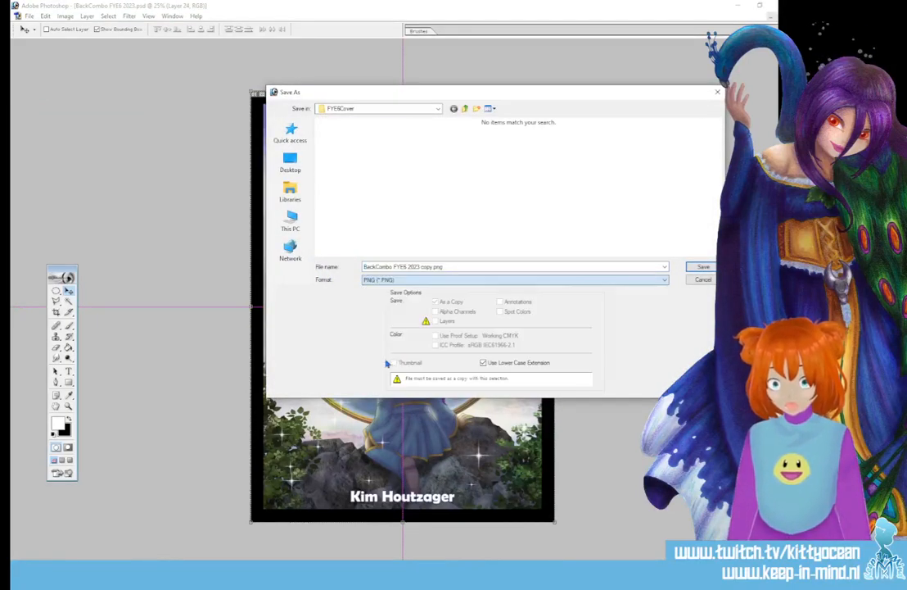
Step: Name the front cover copy BackCombo FYE6 2023 front and save it as a non-interlaced PNG
left_click(693, 268)
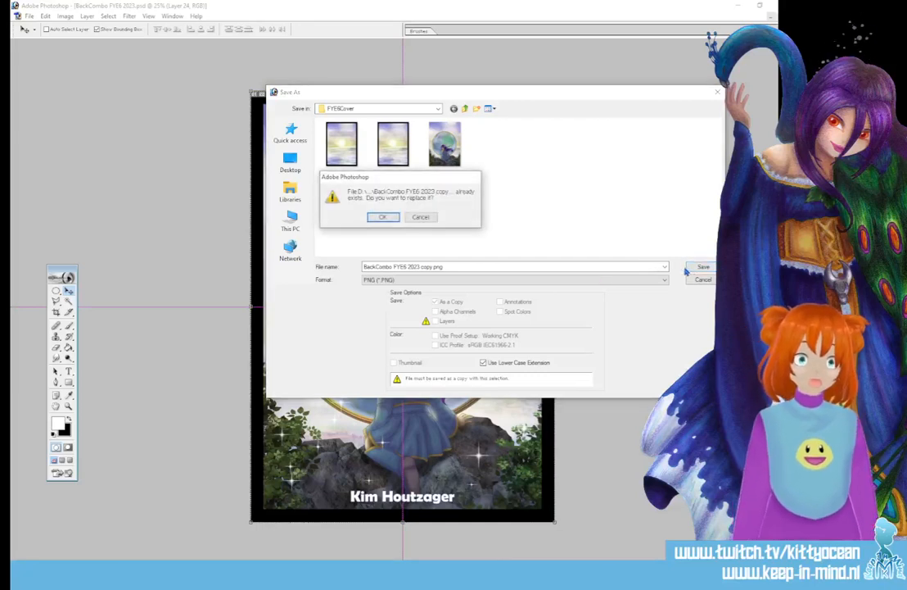
left_click(420, 217)
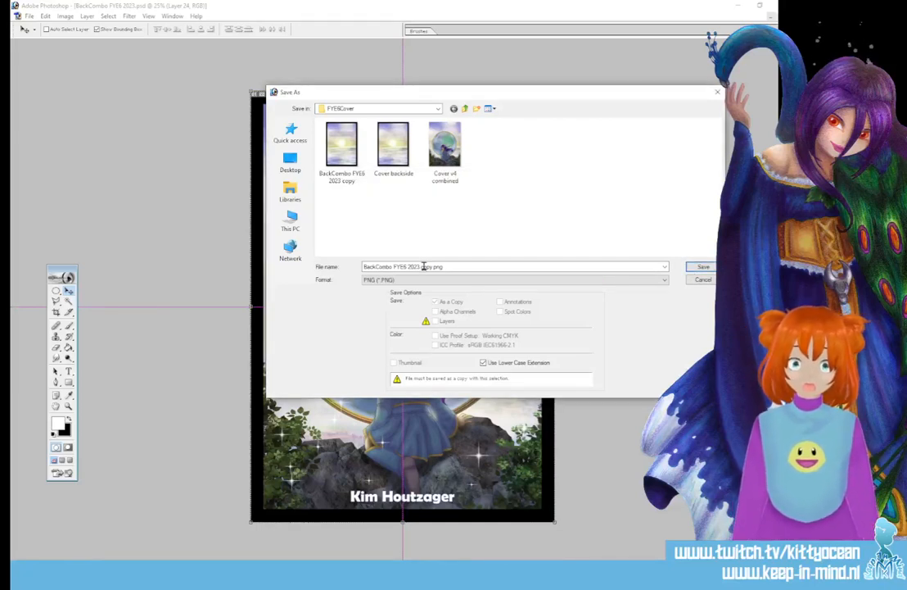
left_click(445, 267)
left_click(420, 267)
left_click_drag(421, 267, 460, 267)
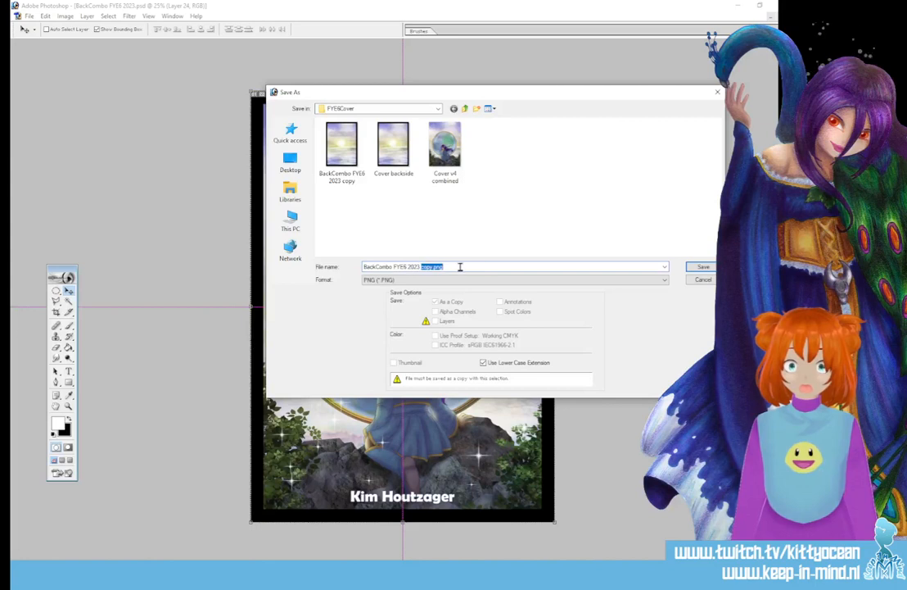
type("front")
key("Return")
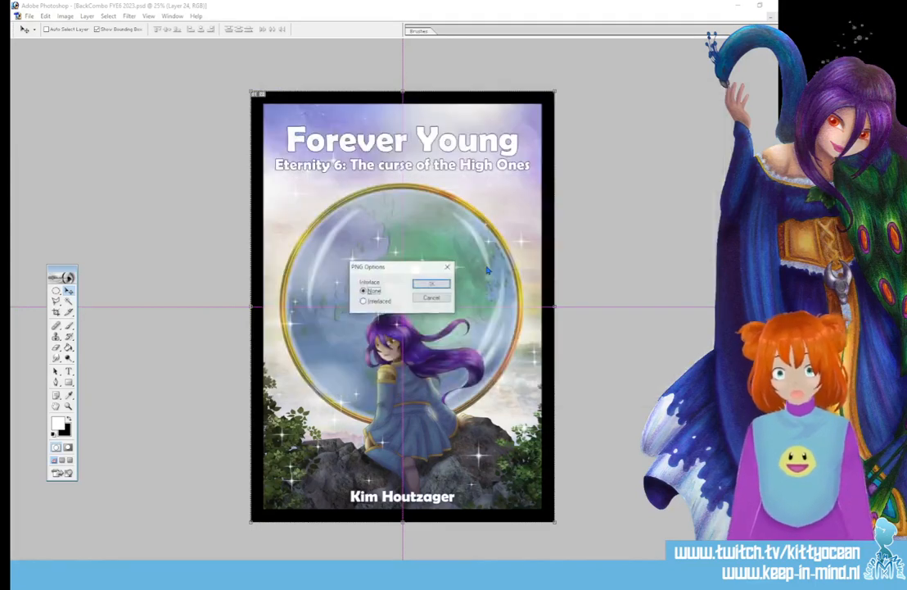
left_click(420, 284)
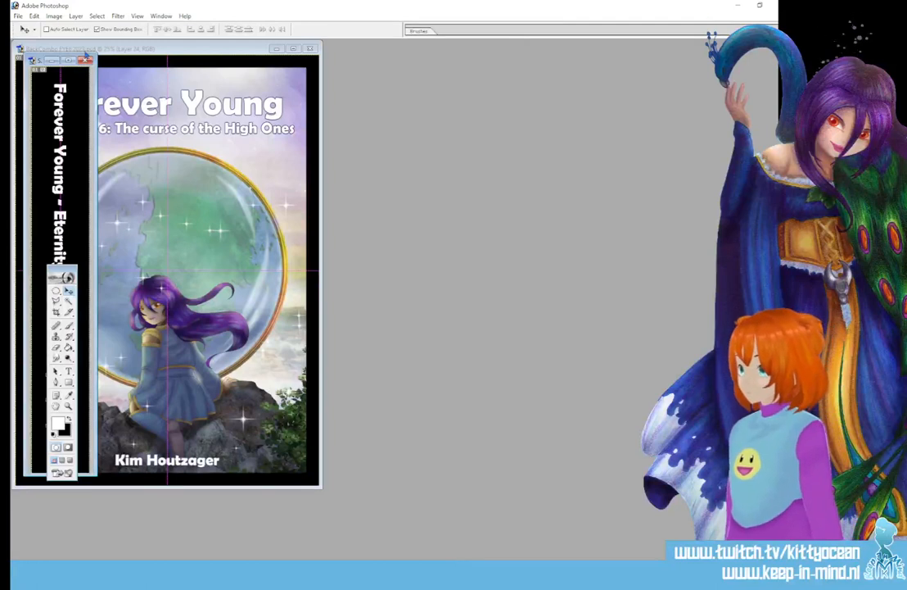
Step: Maximize the Side Silhouettes 2022 spine document and save the Eternity 6 spine as a non-interlaced PNG
left_click(69, 61)
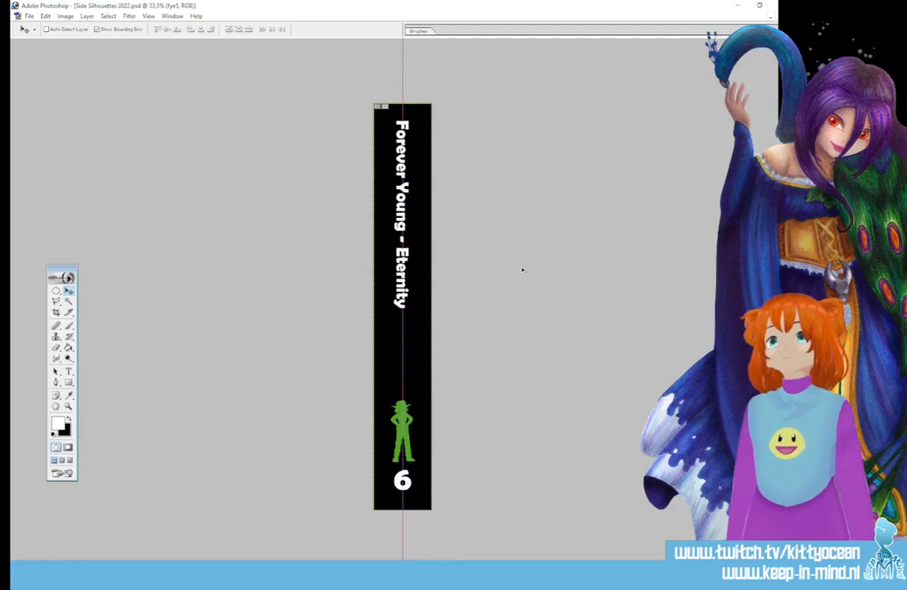
left_click(32, 16)
left_click(71, 107)
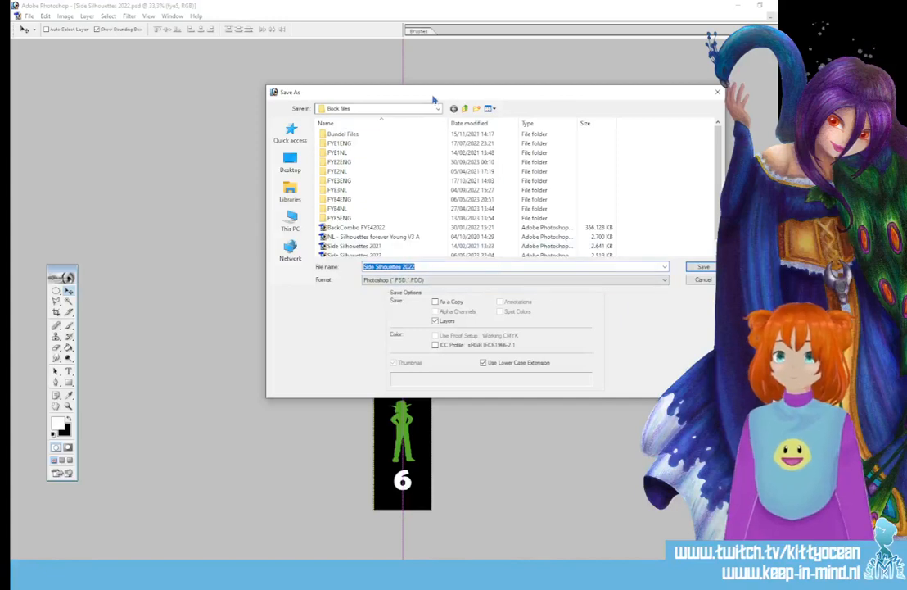
key("Escape")
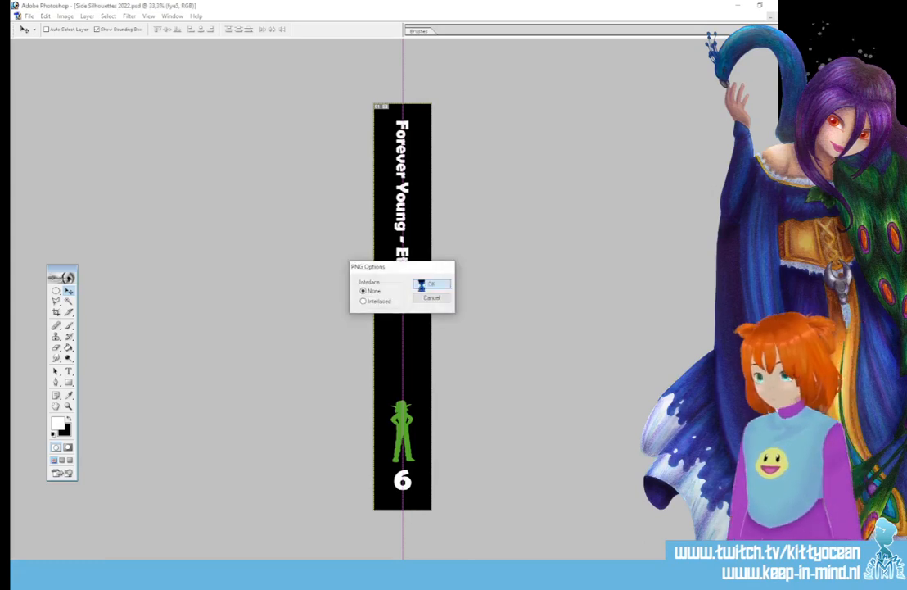
left_click(422, 283)
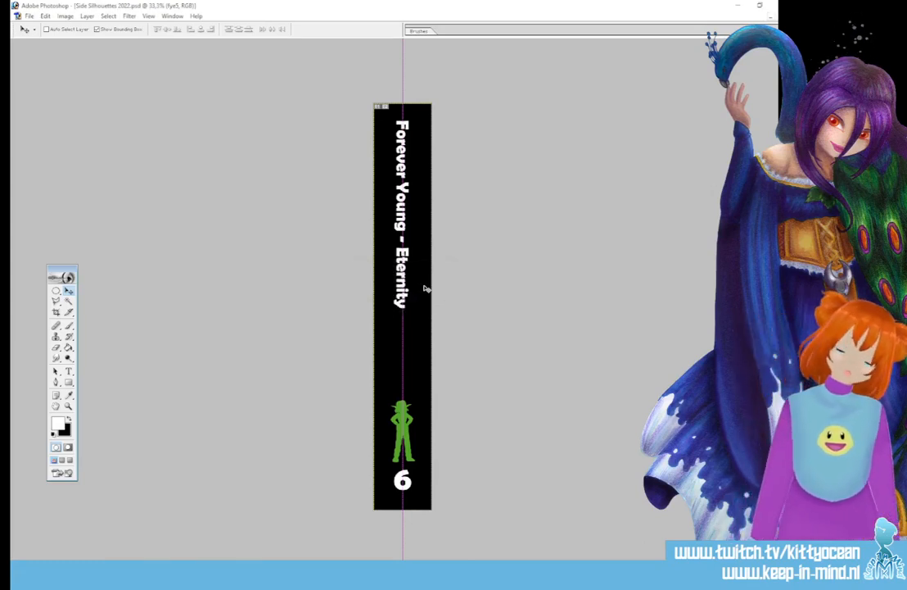